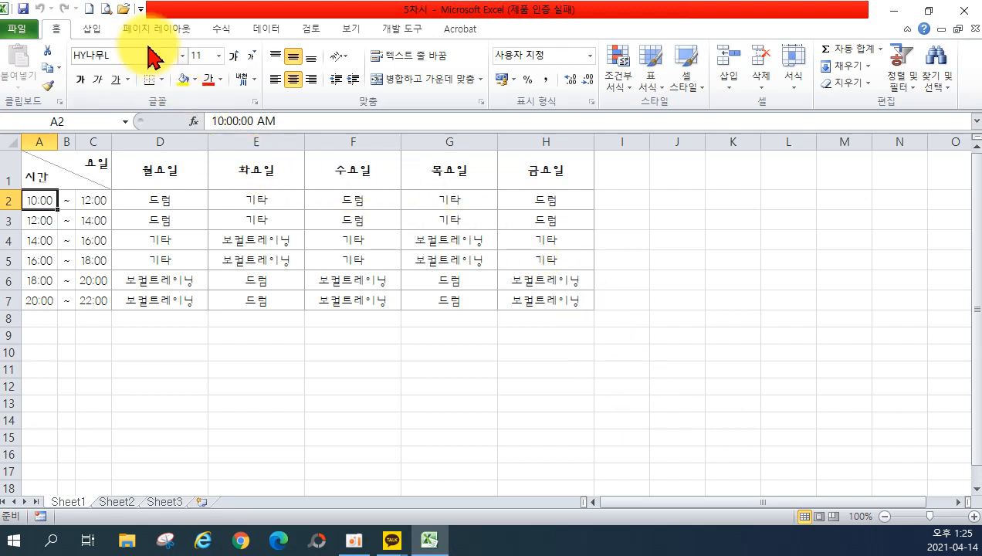
Remove the 새로 만들기 and 인쇄 미리 보기 및 인쇄 shortcuts from the Quick Access Toolbar, then view the File Info page.
click(141, 14)
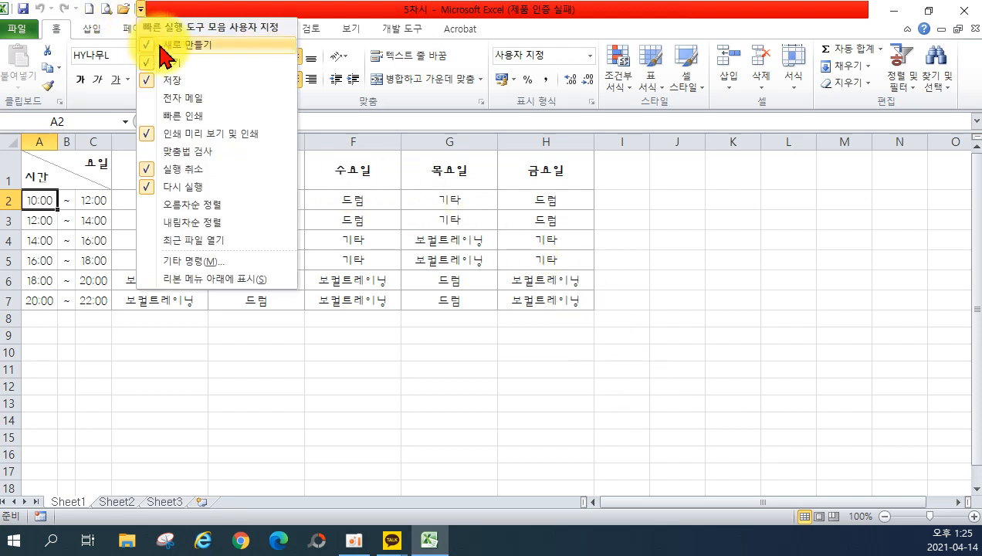
click(154, 38)
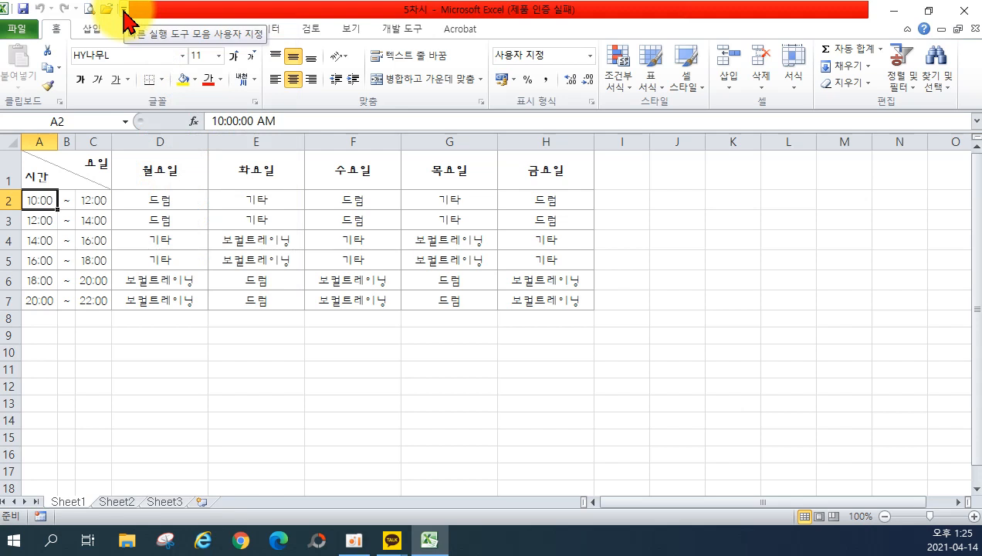
click(123, 10)
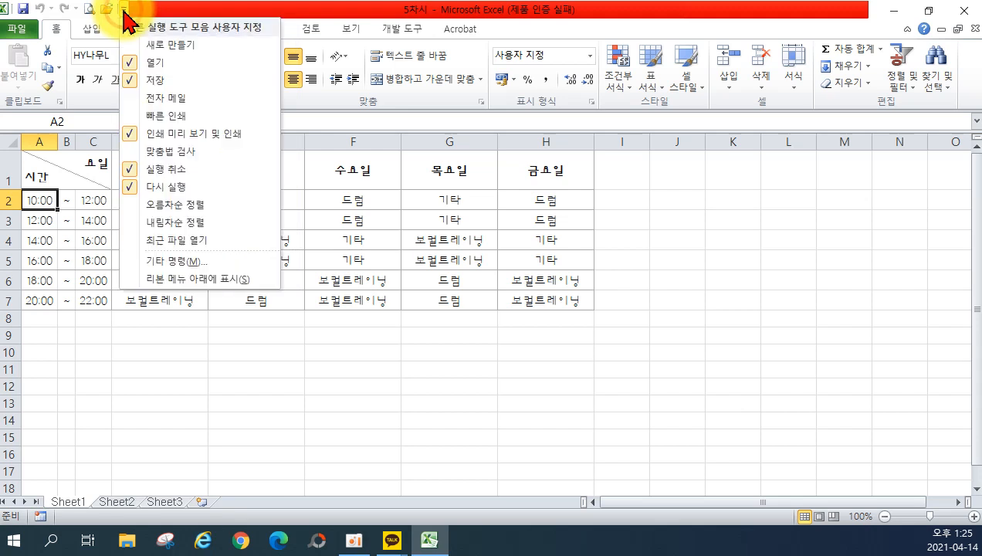
click(176, 141)
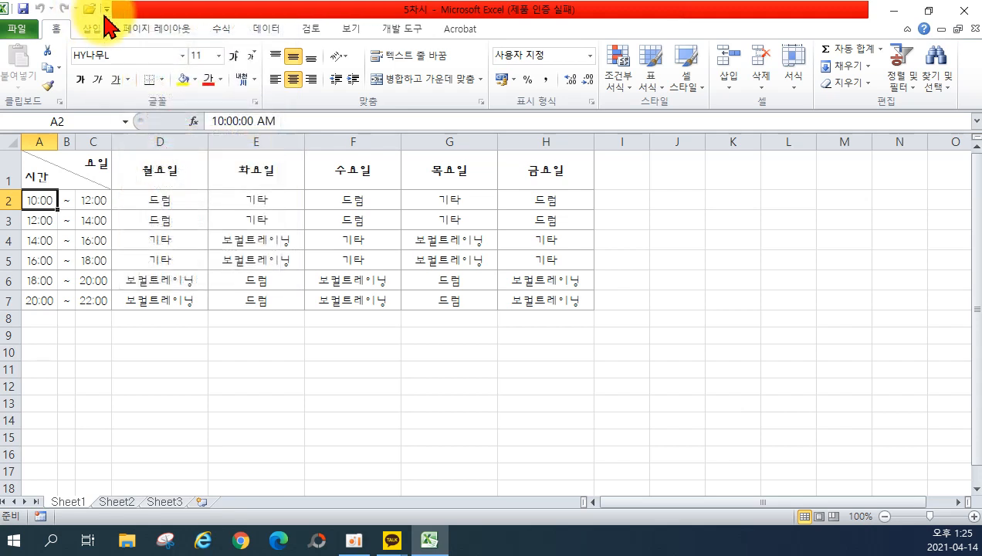
click(106, 9)
click(137, 133)
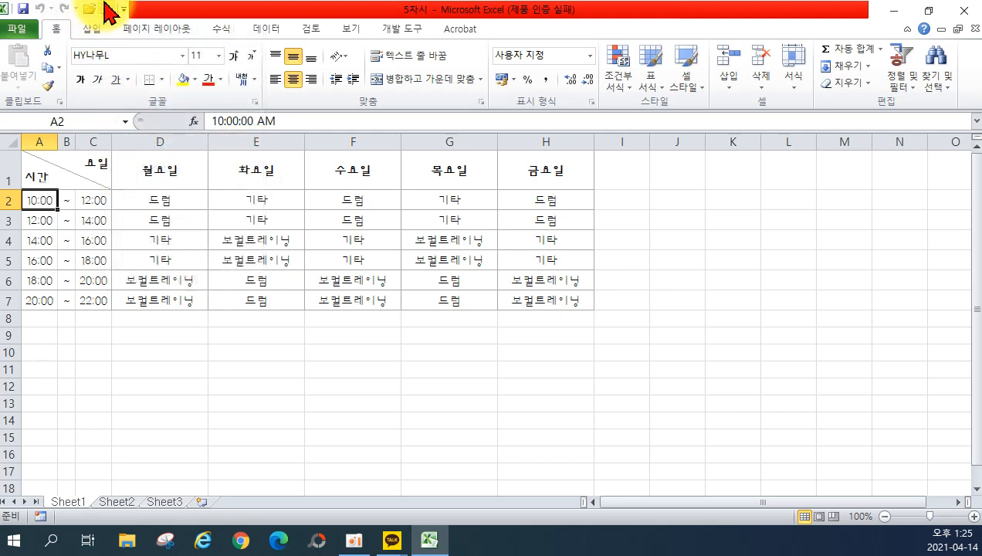
click(121, 10)
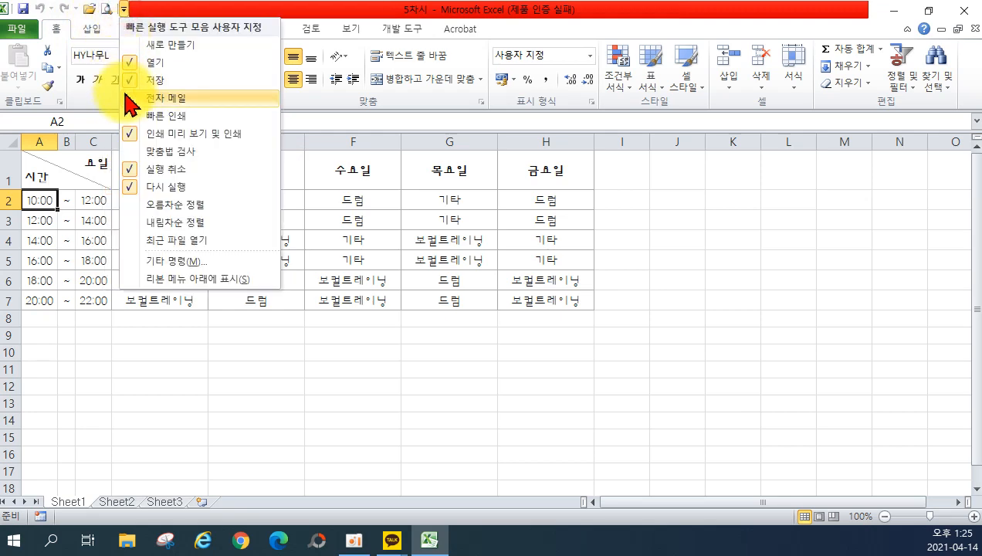
click(141, 135)
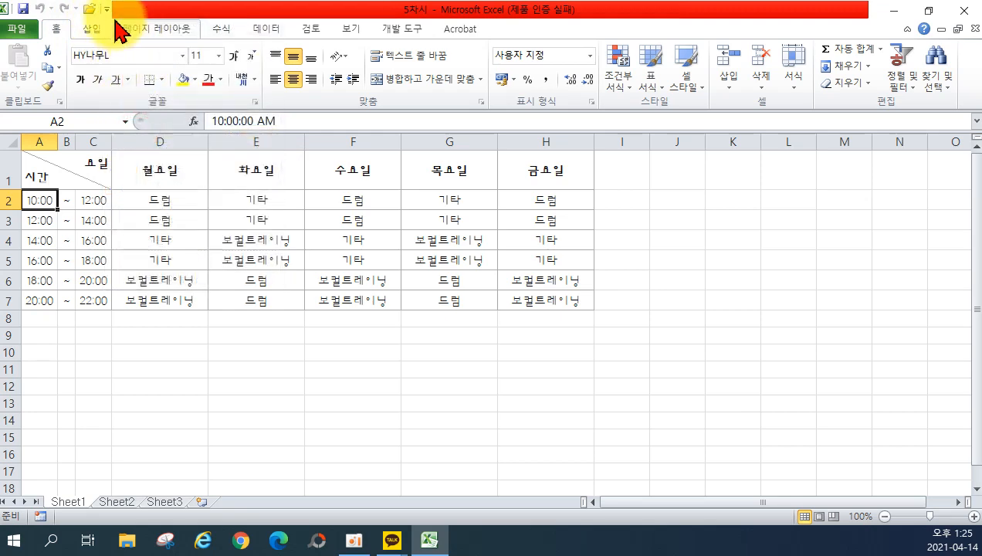
click(17, 29)
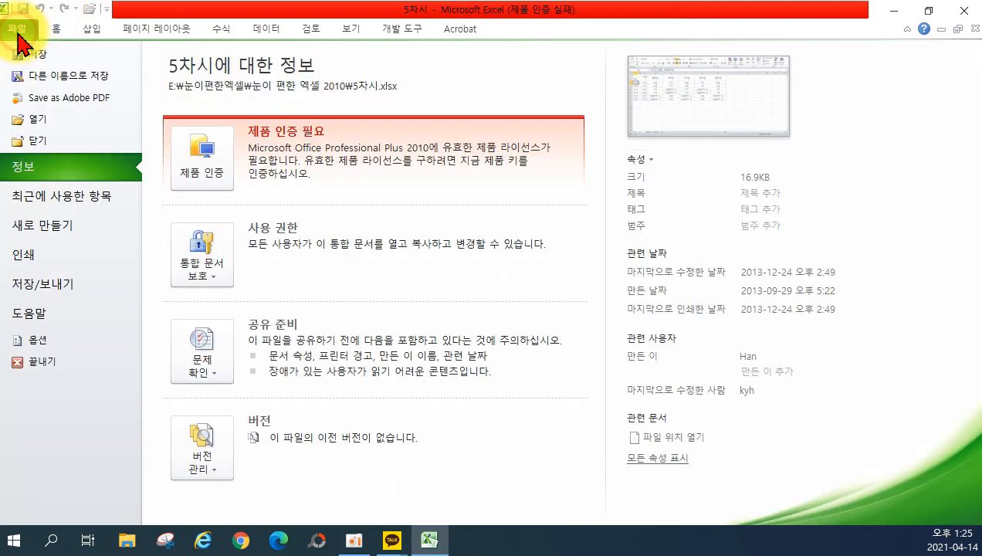
Preview the timetable under File > 인쇄, then return to the worksheet.
click(23, 260)
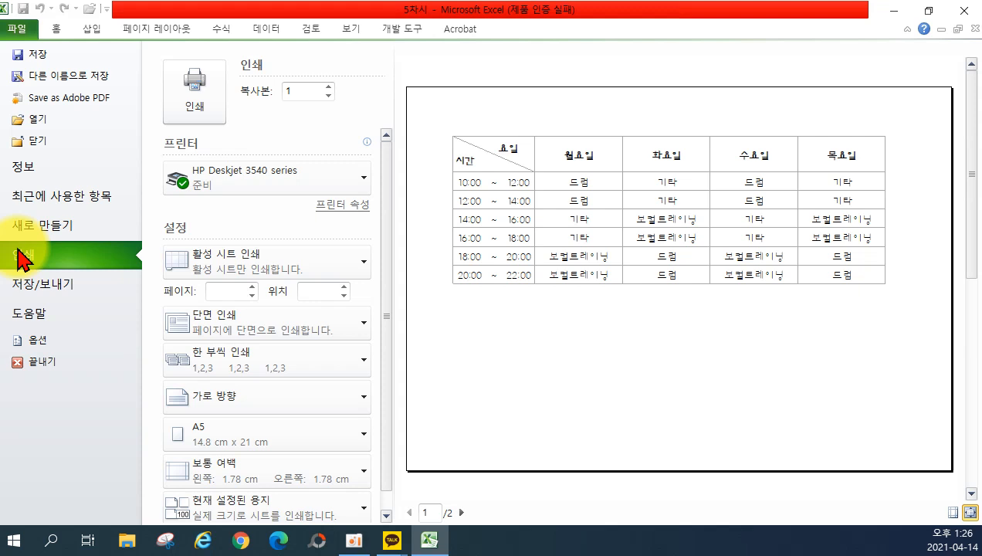
click(62, 29)
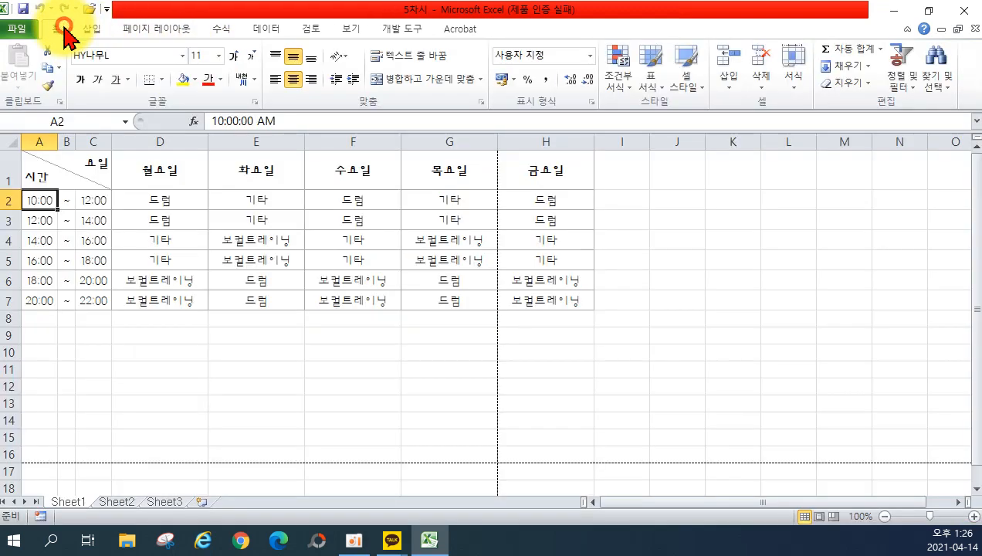
Flip through Sheet2 and the swimming schedule sheet, then return to Sheet1.
click(105, 503)
click(154, 502)
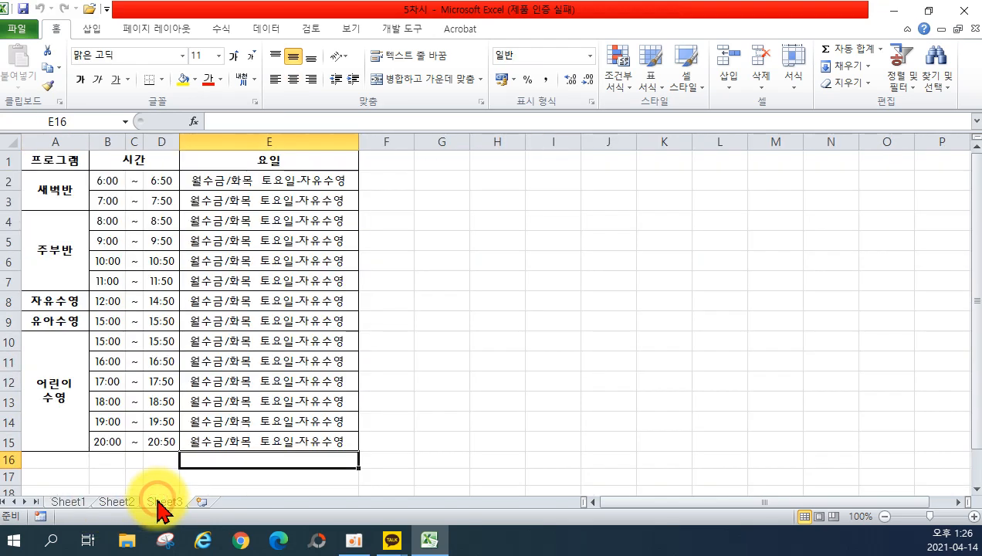
click(113, 501)
click(75, 502)
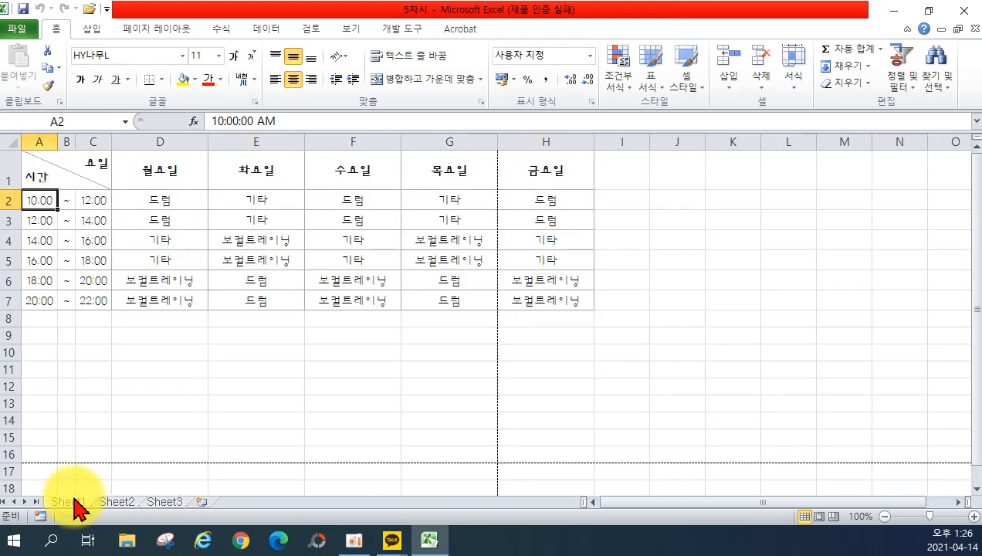
Open Sheet1's print preview, check both pages, and open the print-what choices.
click(17, 29)
click(19, 255)
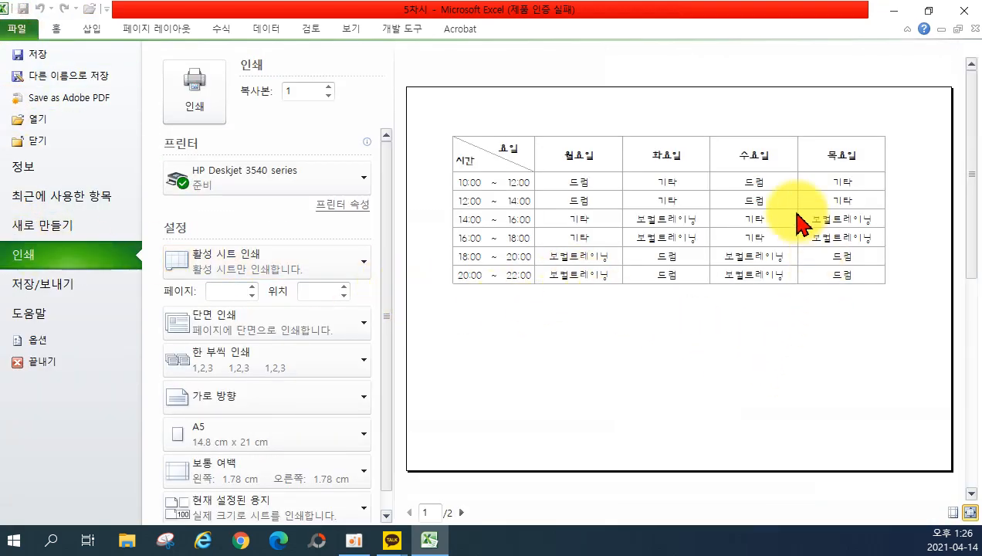
click(461, 512)
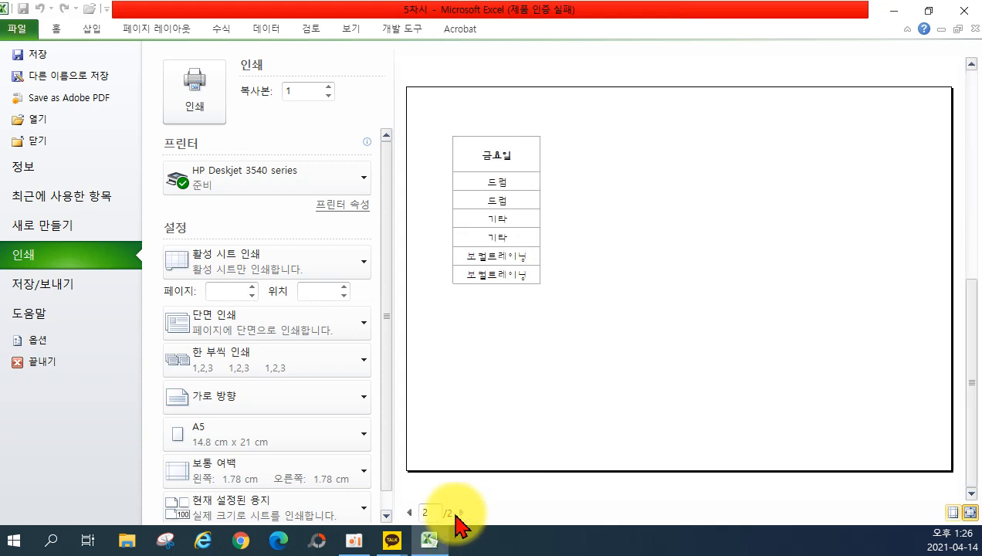
click(411, 512)
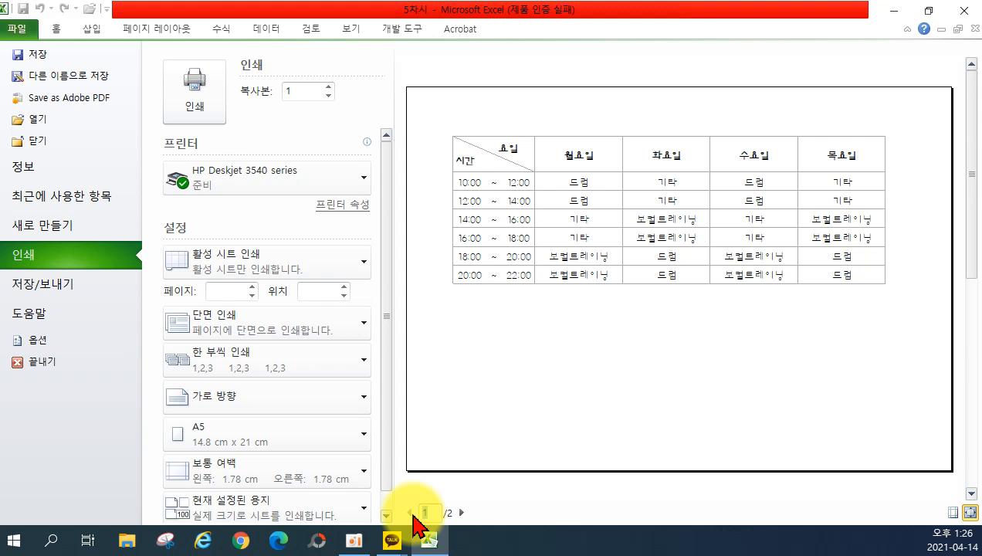
click(325, 273)
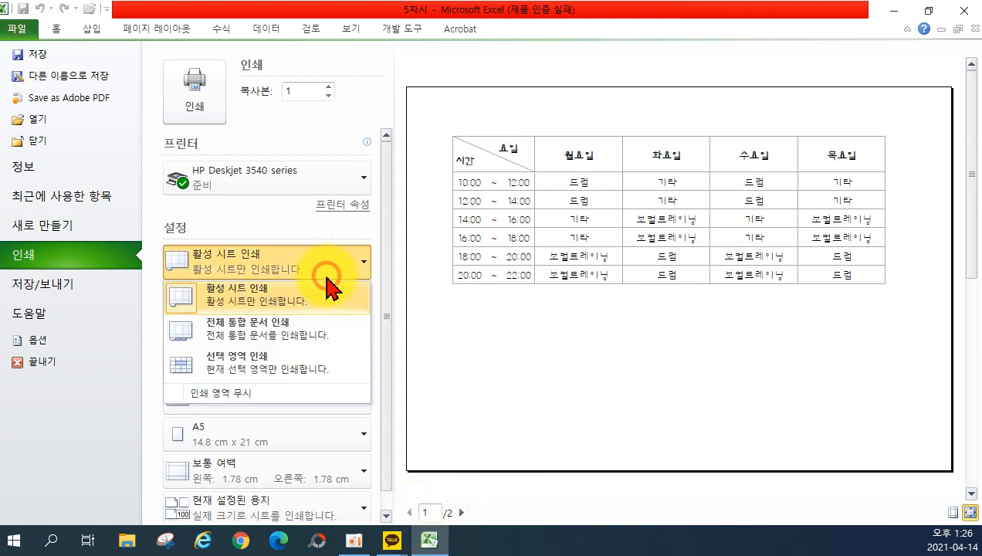
Choose 전체 통합 문서 인쇄 and review preview pages 1–4, then reopen the print-what list.
click(306, 344)
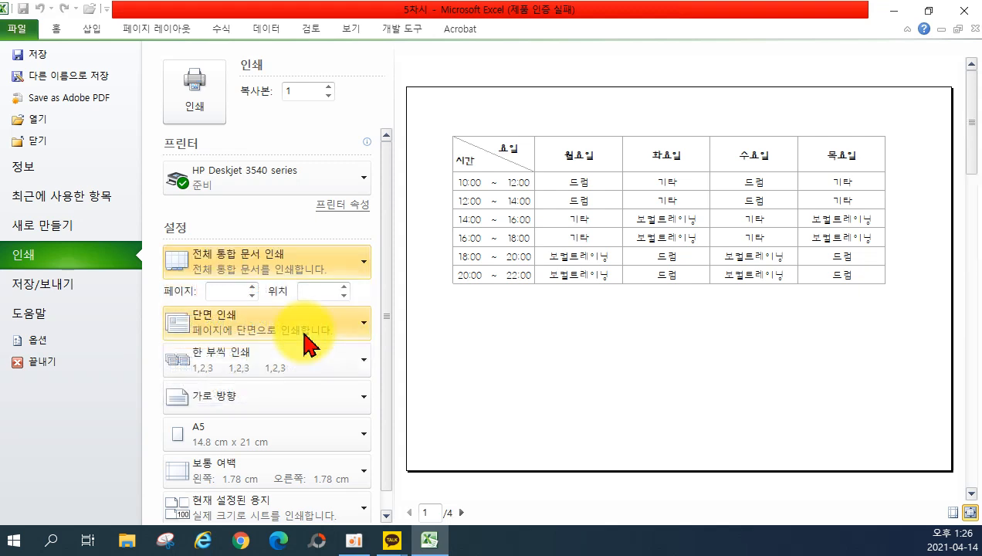
click(463, 512)
click(464, 512)
click(463, 512)
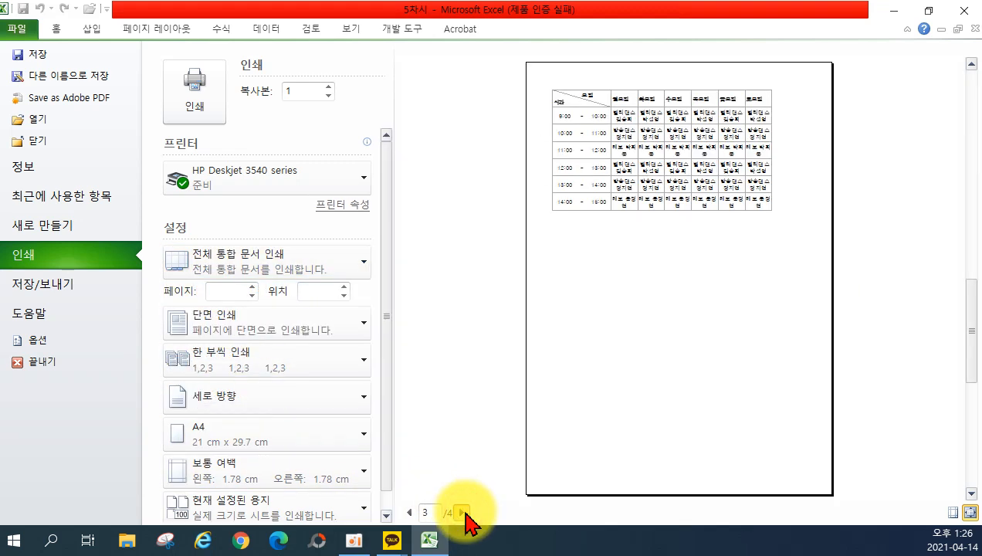
click(409, 511)
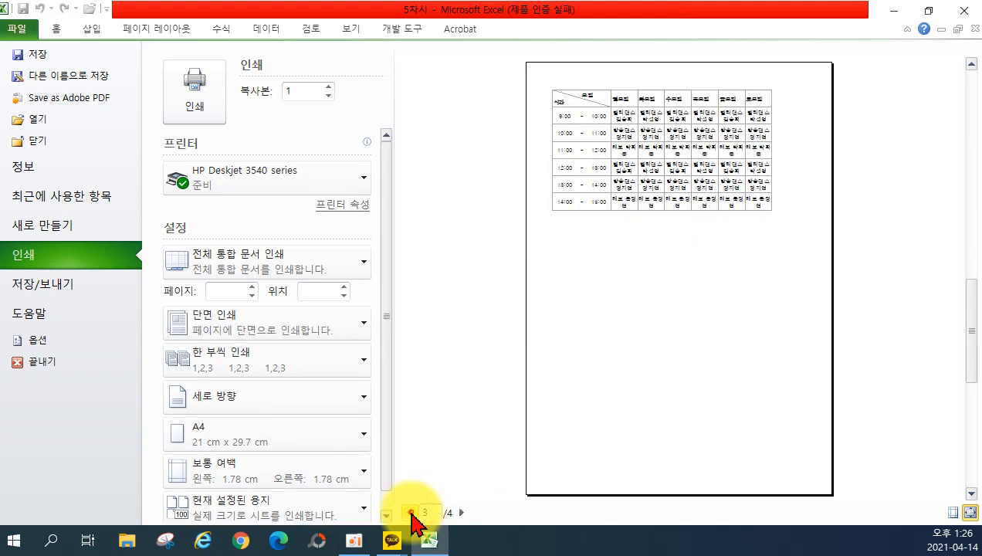
click(409, 512)
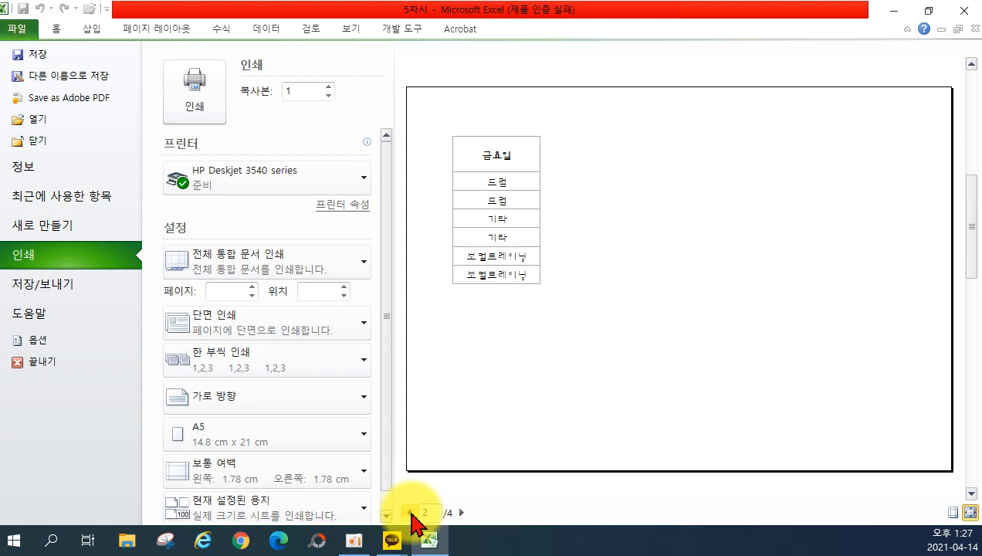
click(279, 259)
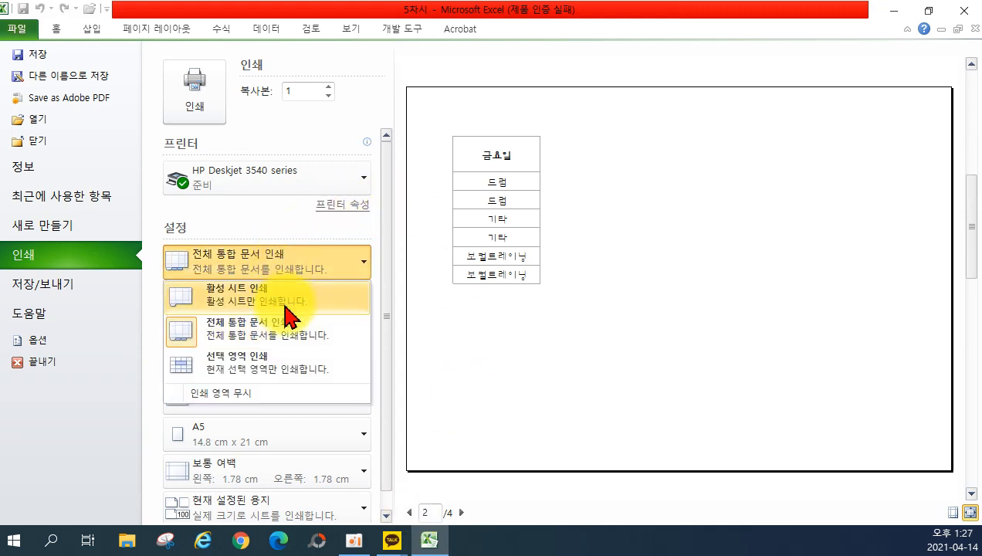
click(57, 28)
click(71, 160)
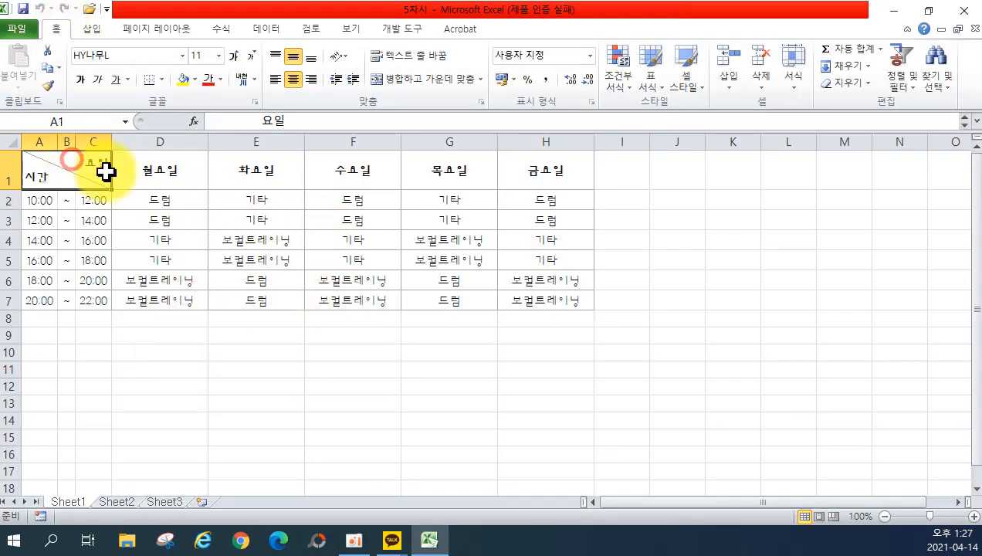
drag(106, 171, 189, 303)
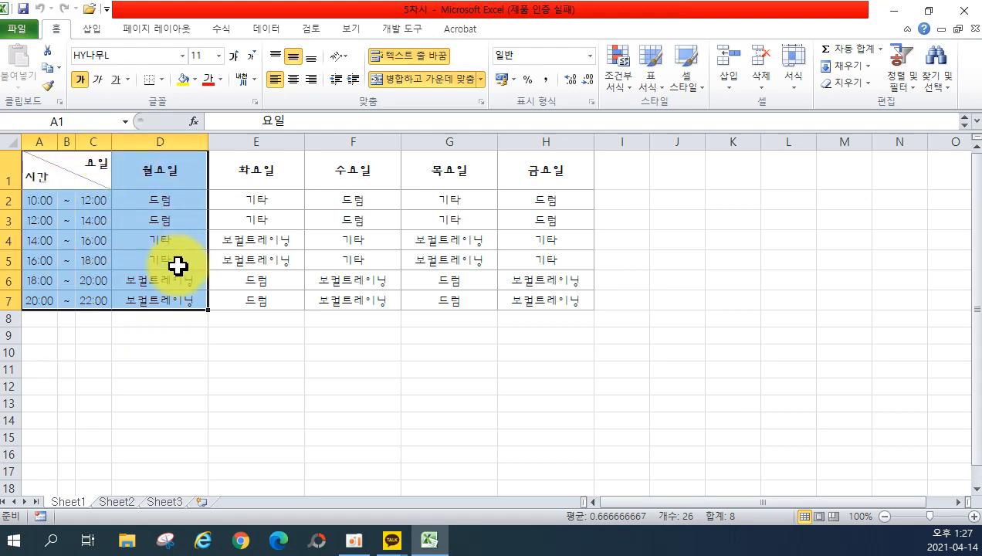
click(14, 28)
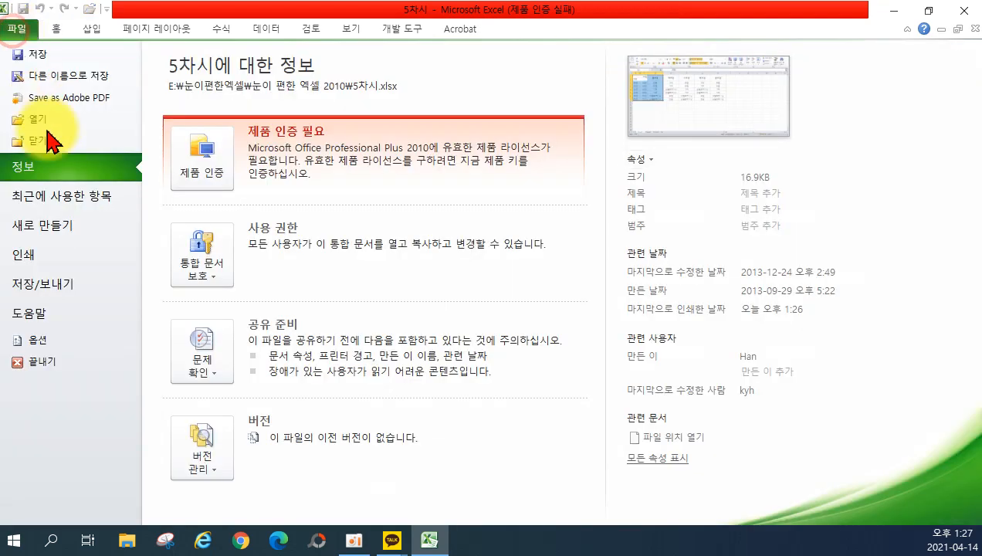
click(75, 261)
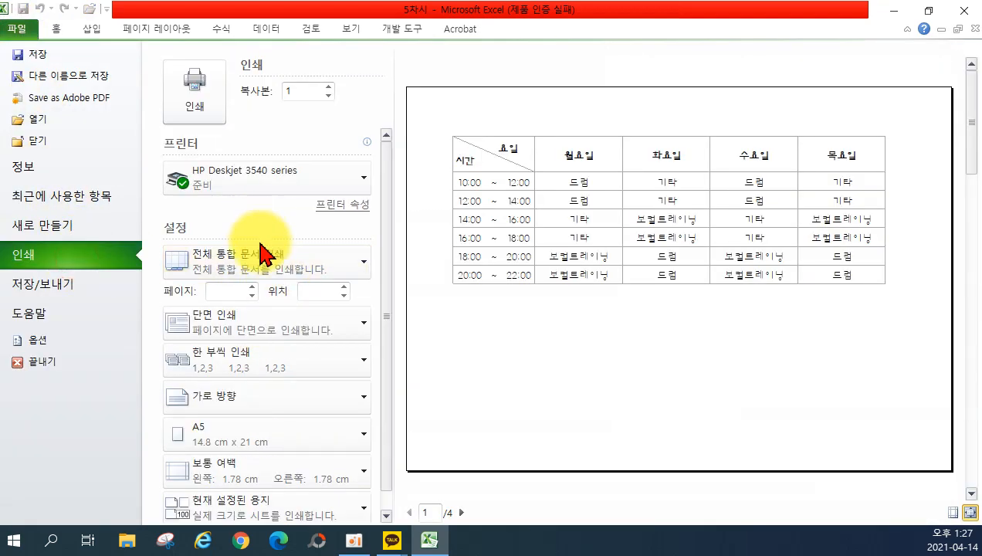
click(327, 272)
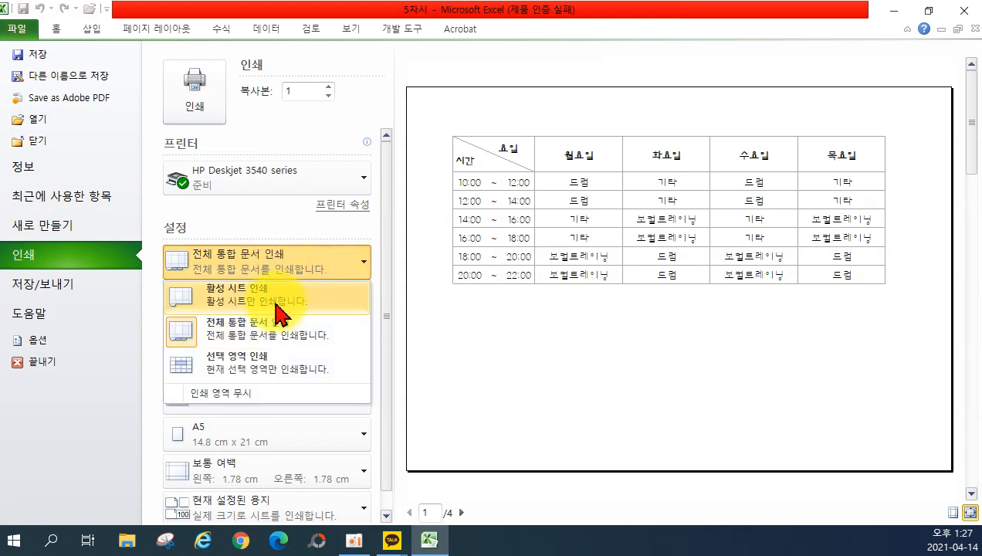
click(217, 362)
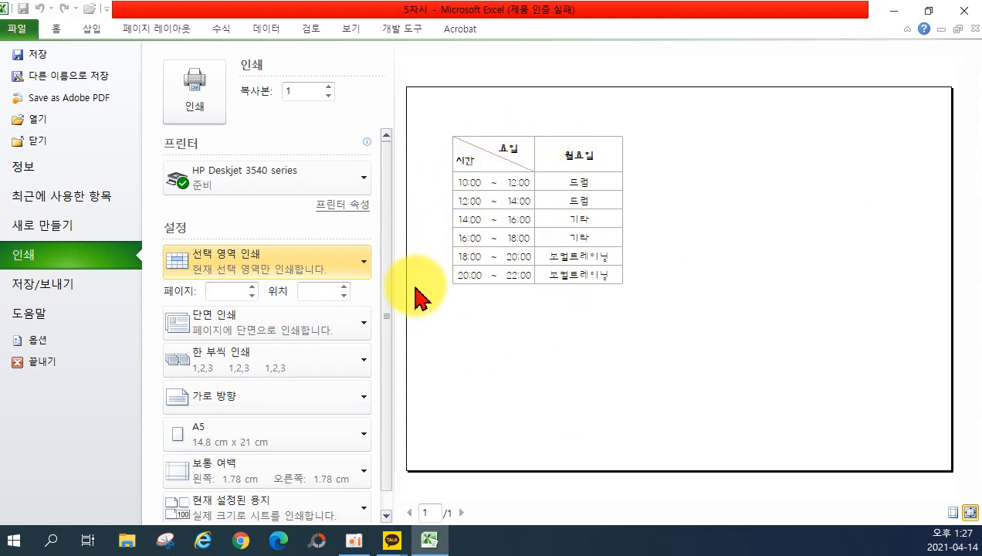
click(309, 267)
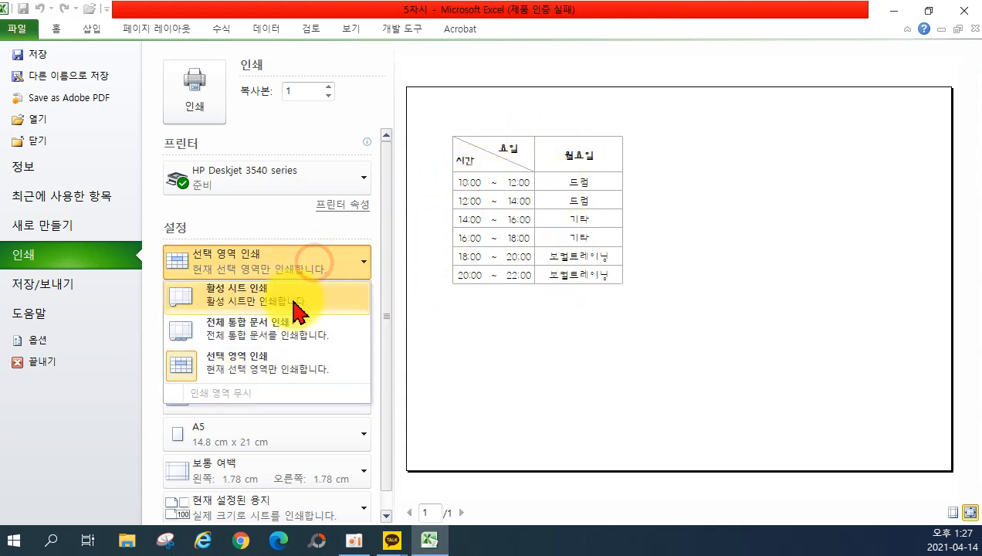
click(292, 326)
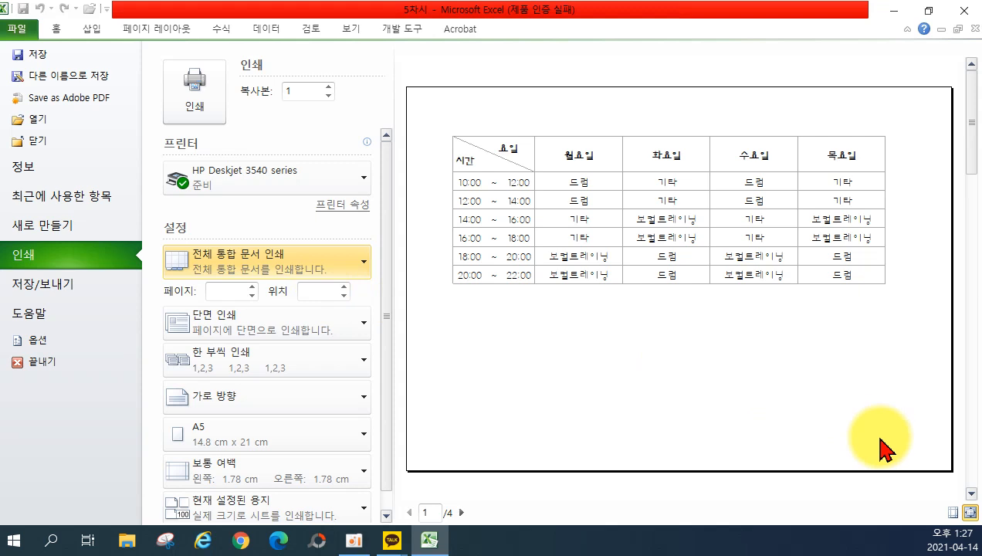
Limit printing to pages 2 to 2 and page through the preview.
click(224, 290)
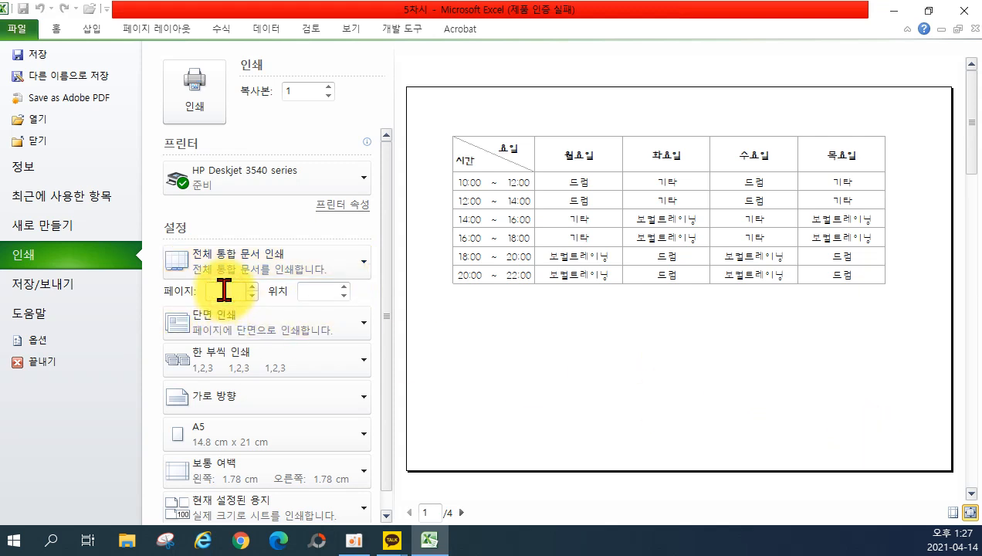
text(2)
click(313, 290)
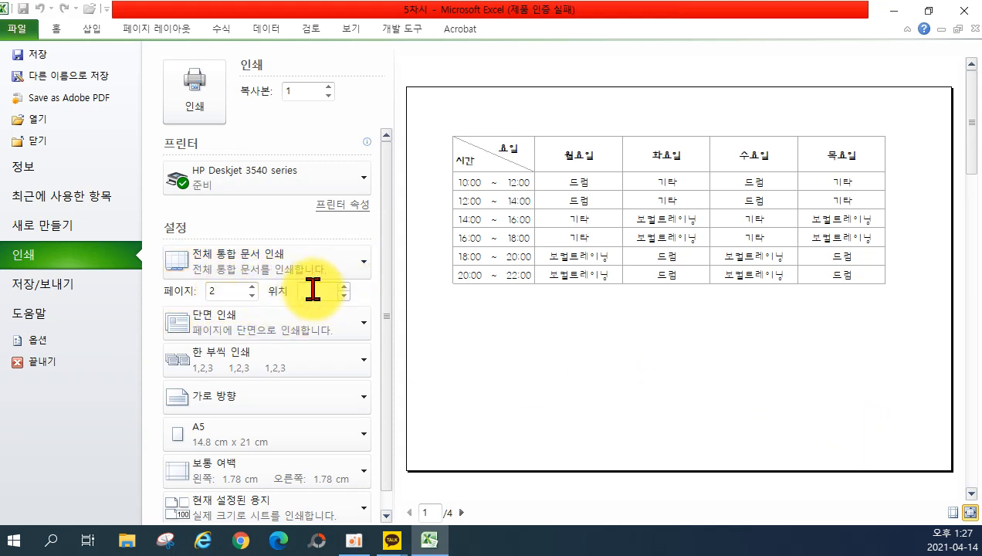
text(2)
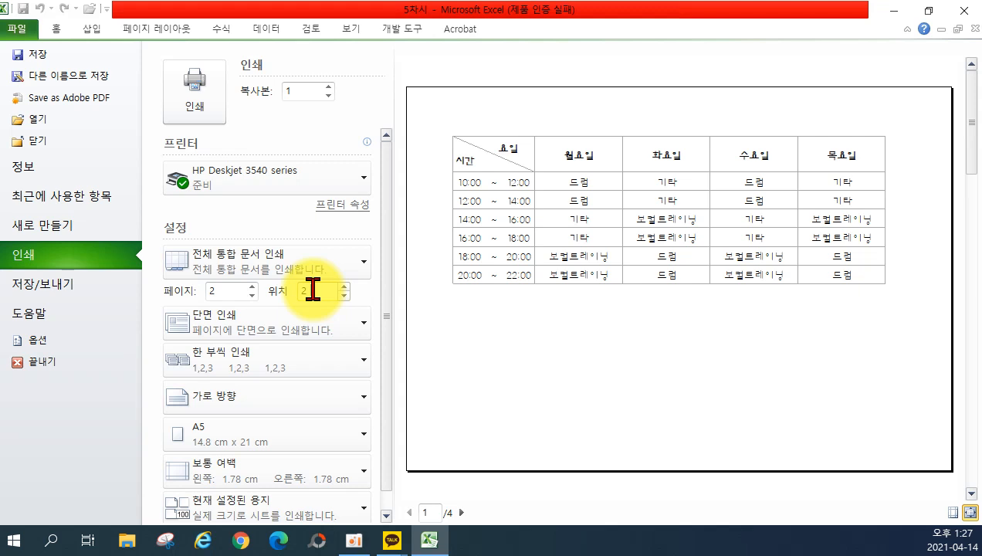
click(460, 512)
click(462, 512)
click(462, 512)
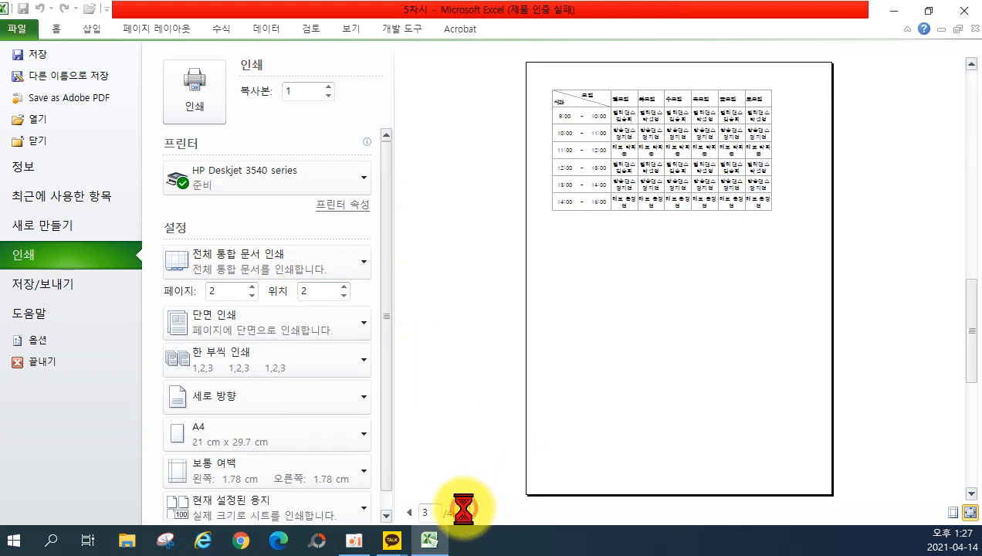
click(408, 513)
click(408, 512)
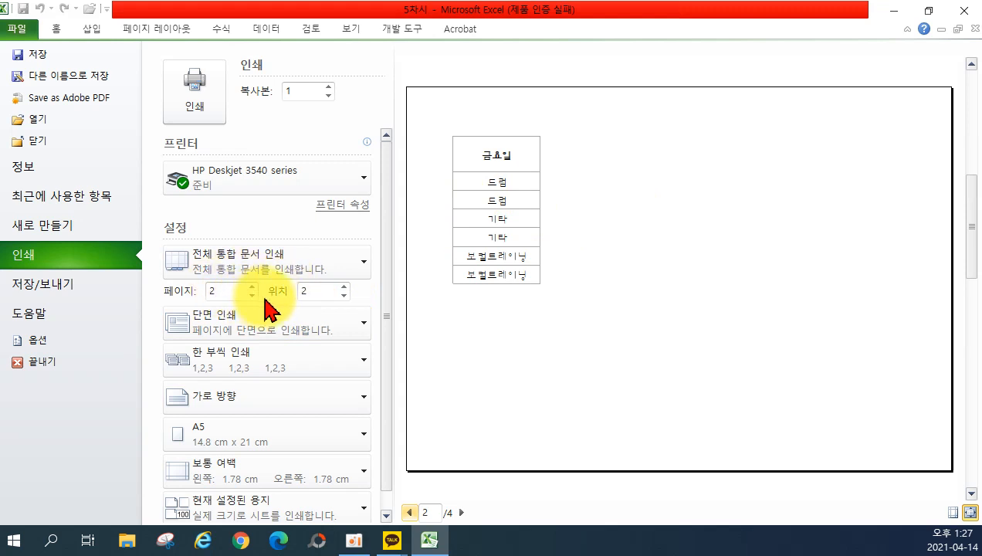
Clear both the starting and ending page-range boxes.
double_click(219, 293)
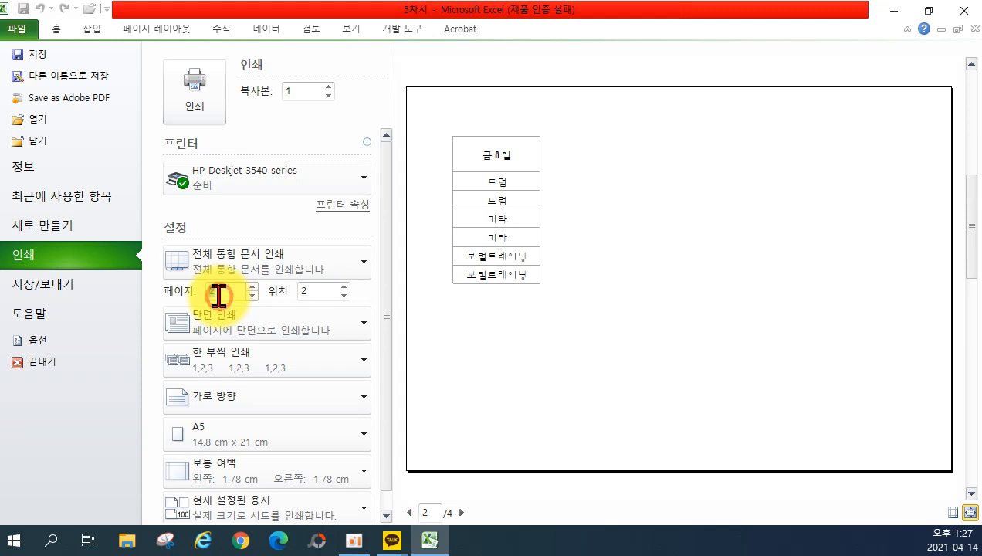
key(BackSpace)
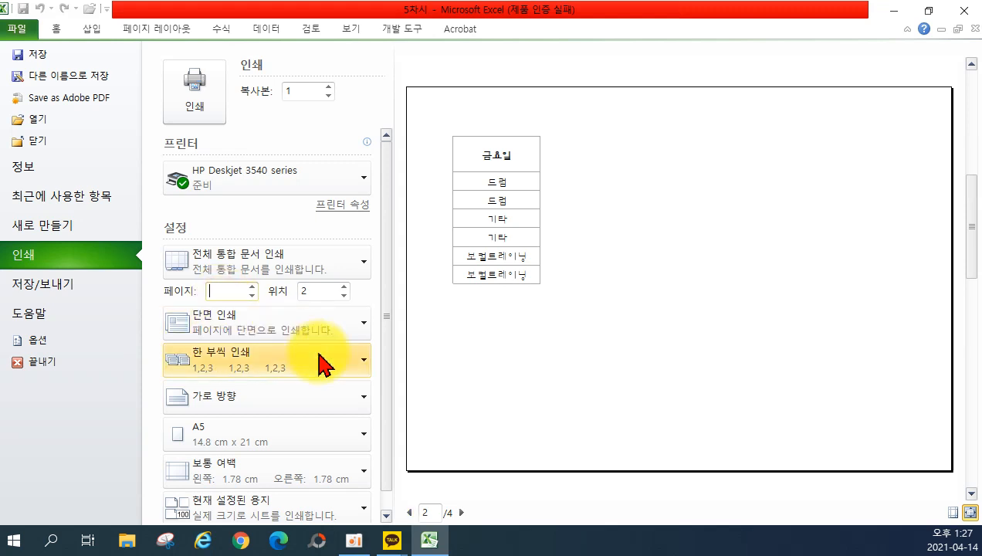
click(321, 291)
drag(320, 293, 298, 293)
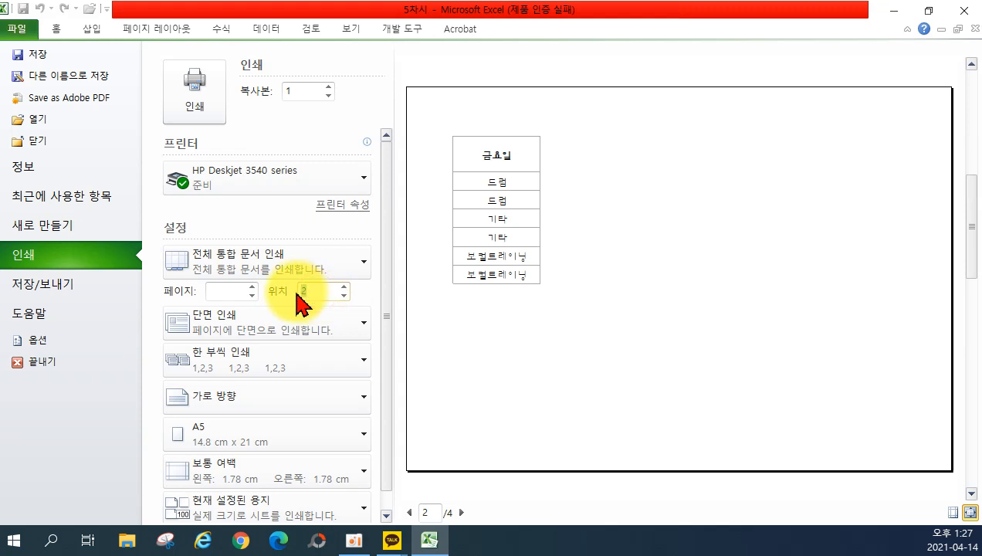
key(BackSpace)
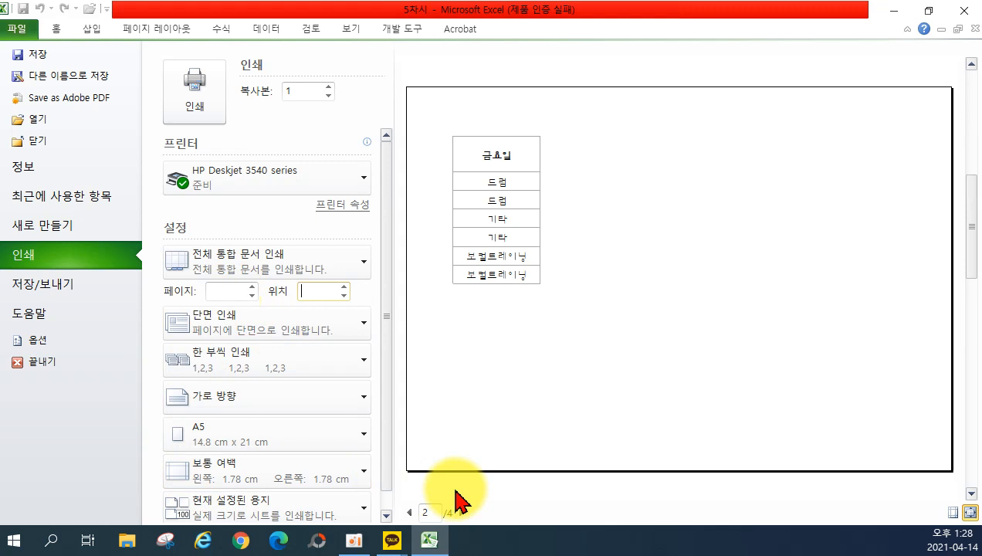
Review the 단면 인쇄 options without changing them, then open the 한 부씩 인쇄 collation list.
click(282, 343)
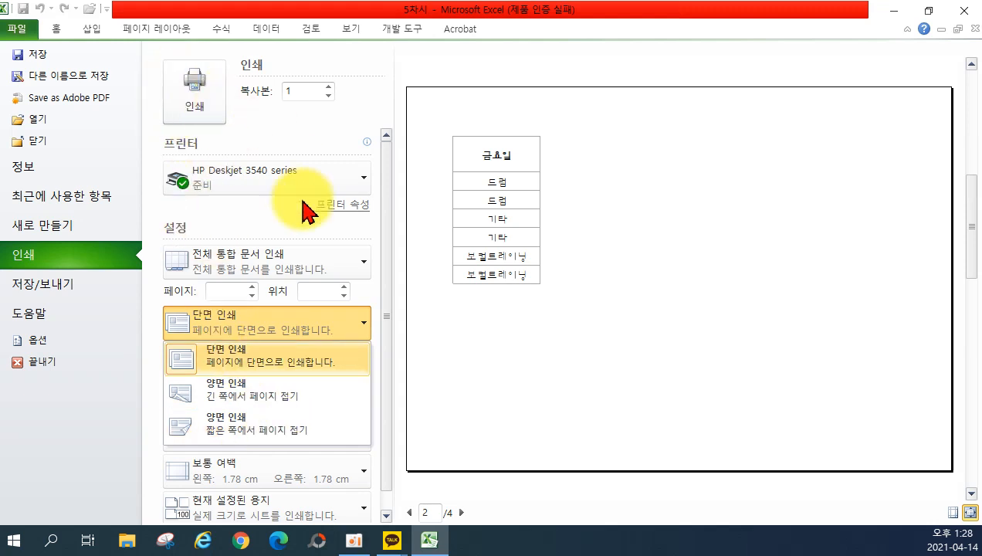
click(284, 316)
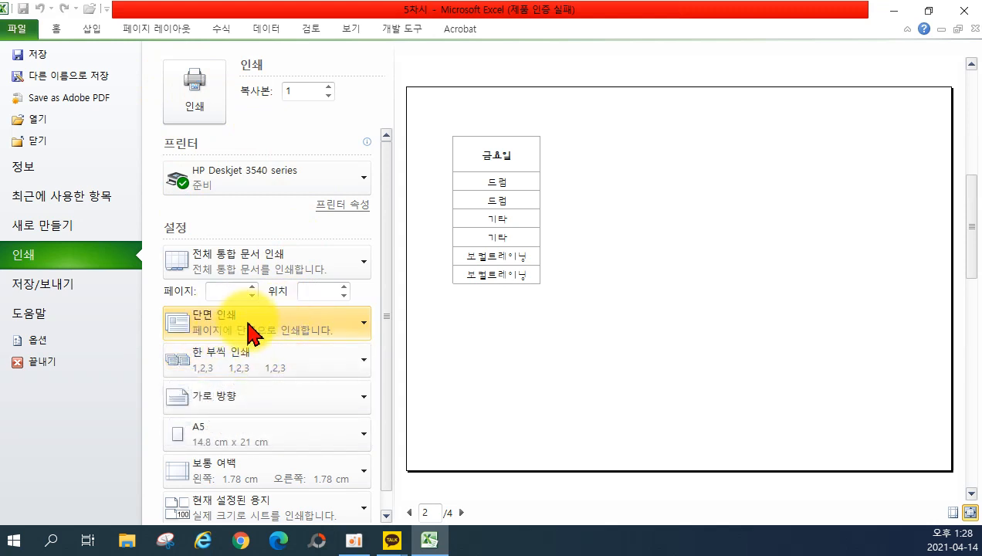
click(226, 367)
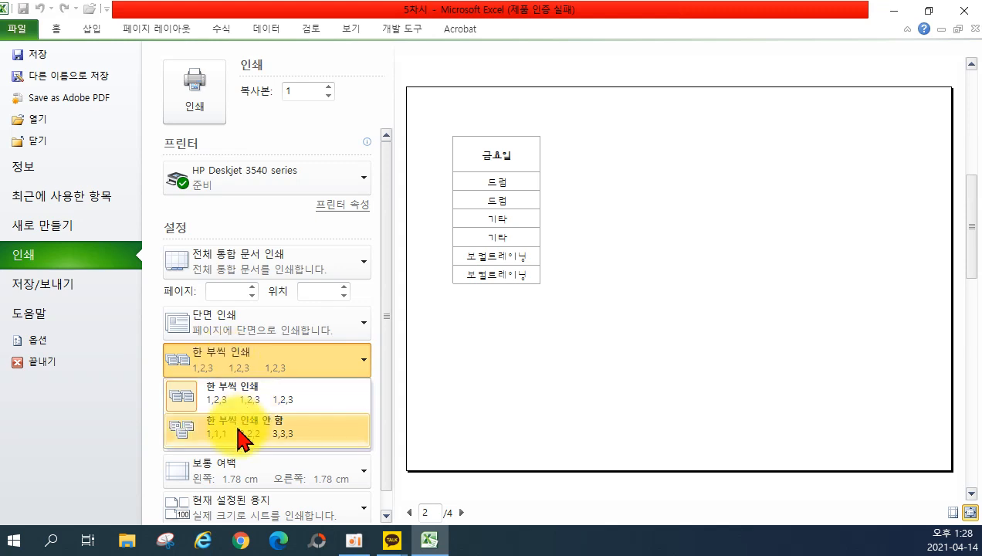
Keep 가로 방향 orientation, switch the paper size to A4, and open the margin presets.
click(132, 449)
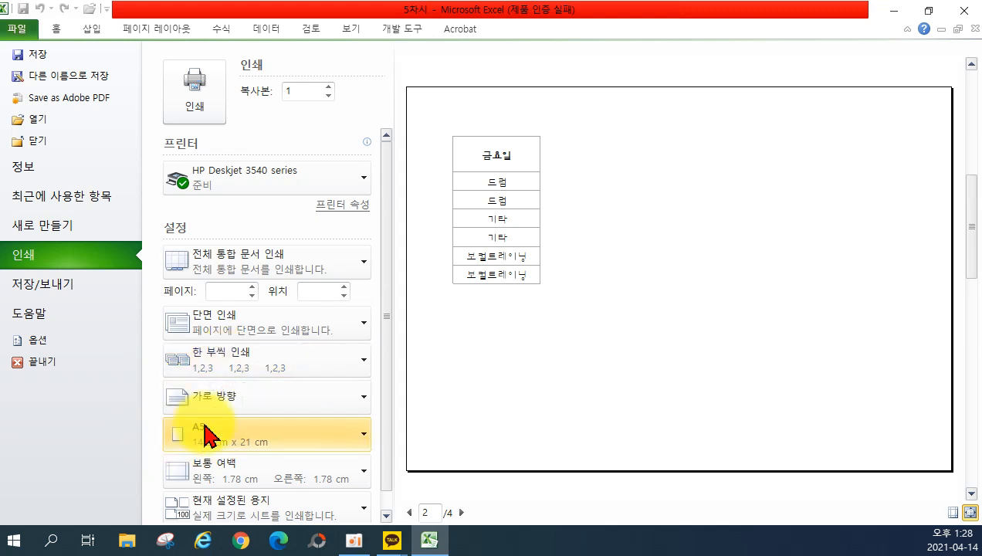
click(243, 417)
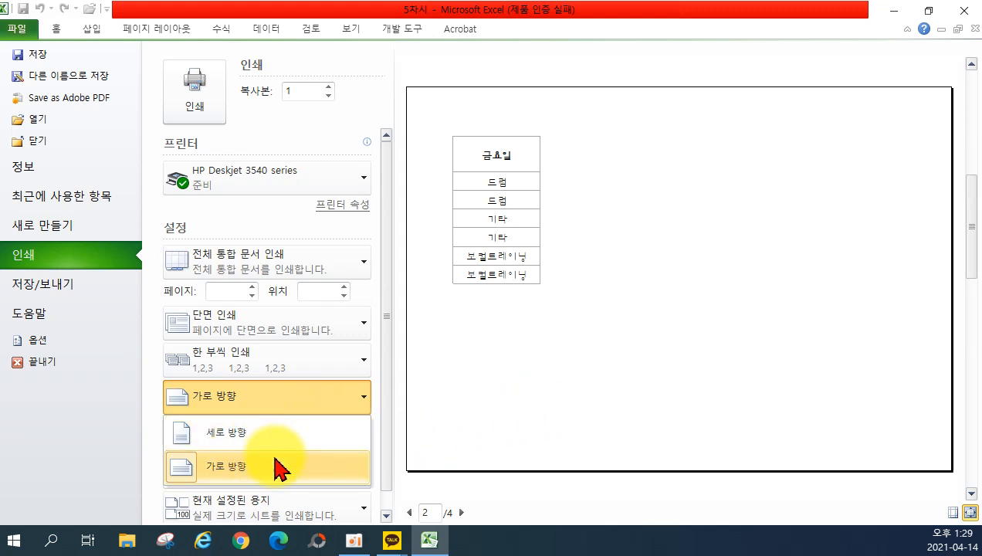
click(143, 463)
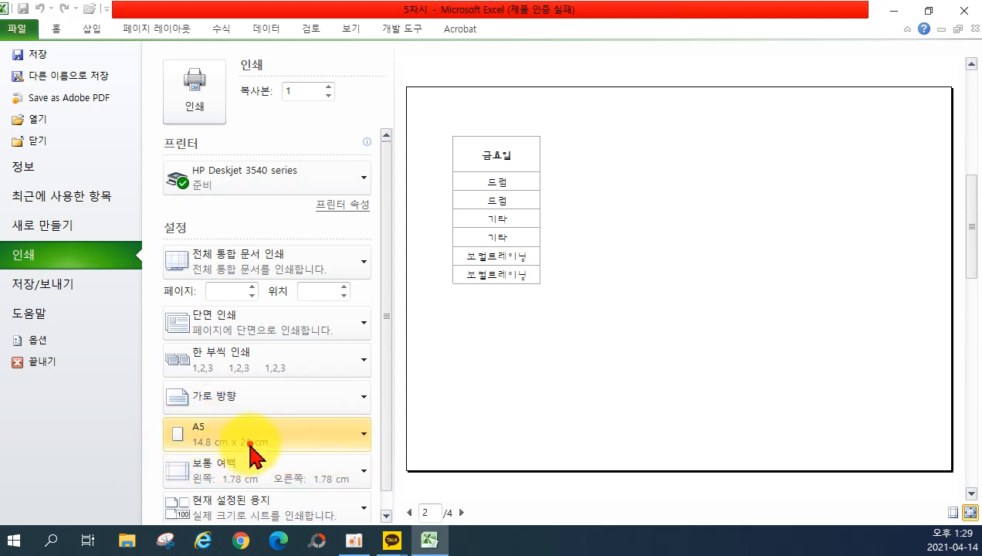
click(250, 455)
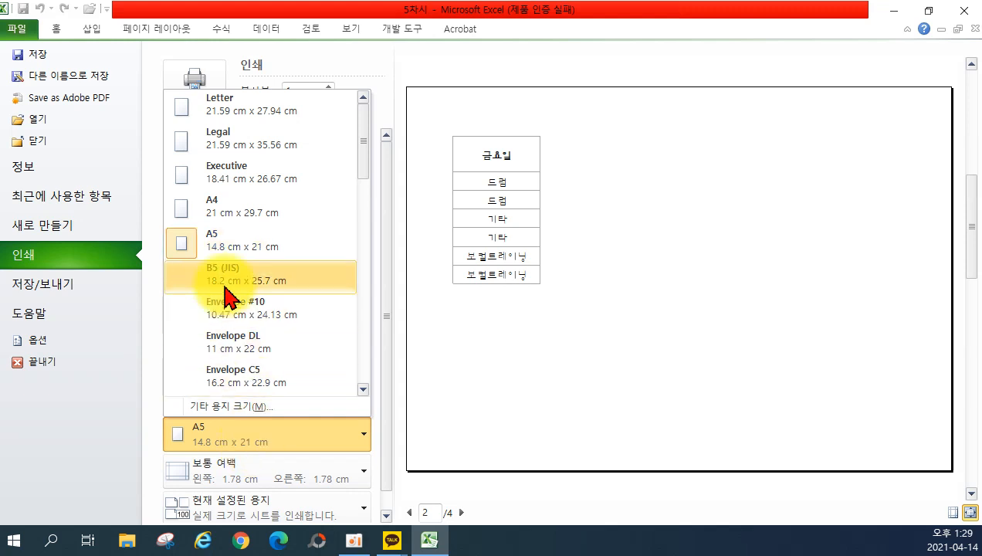
click(259, 222)
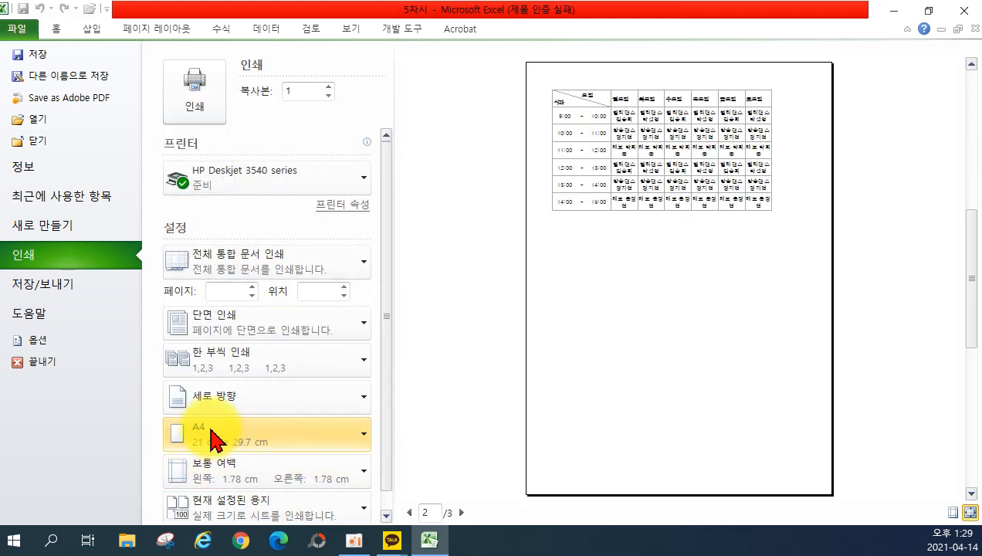
click(266, 473)
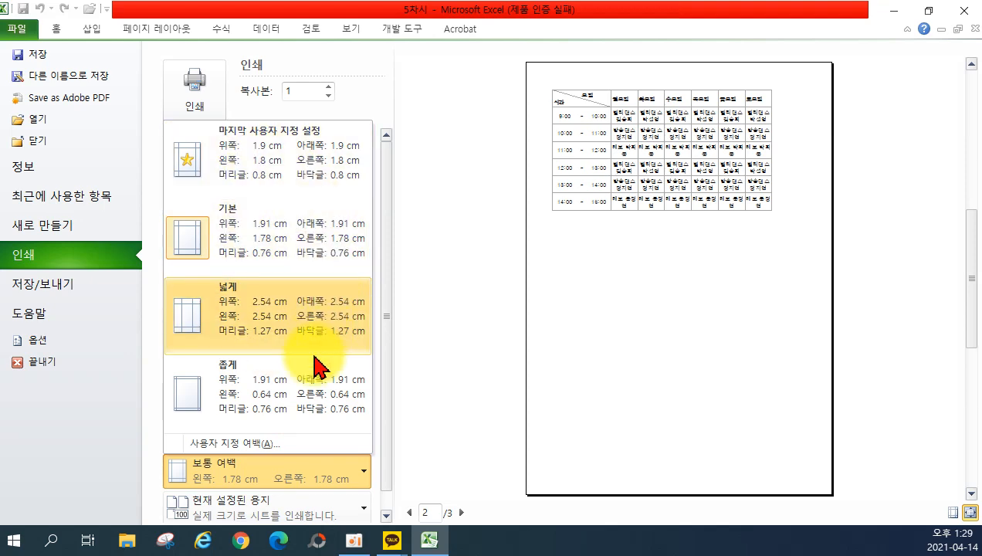
View 사용자 지정 여백 in Page Setup, cancel unchanged, and open the scaling choices.
click(260, 443)
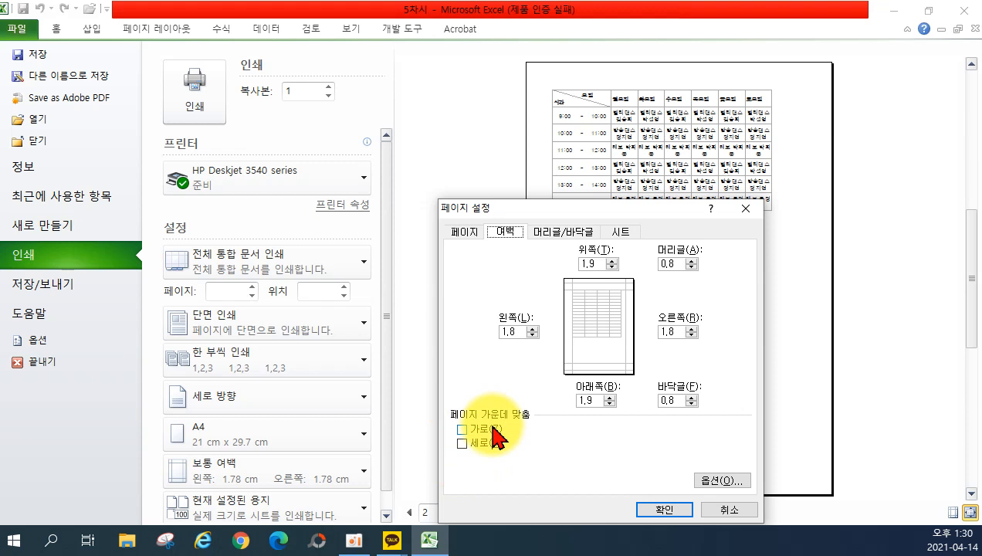
click(744, 513)
click(385, 460)
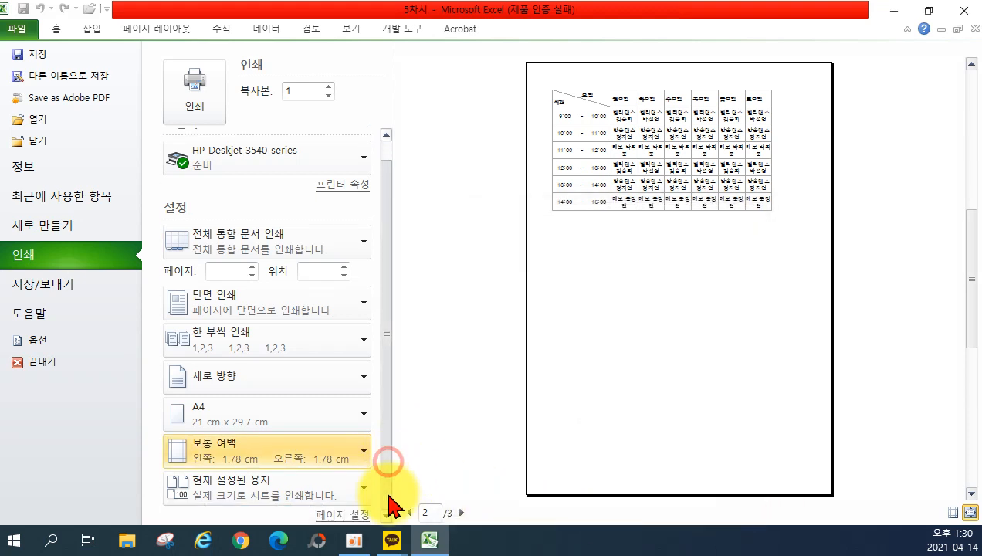
click(318, 508)
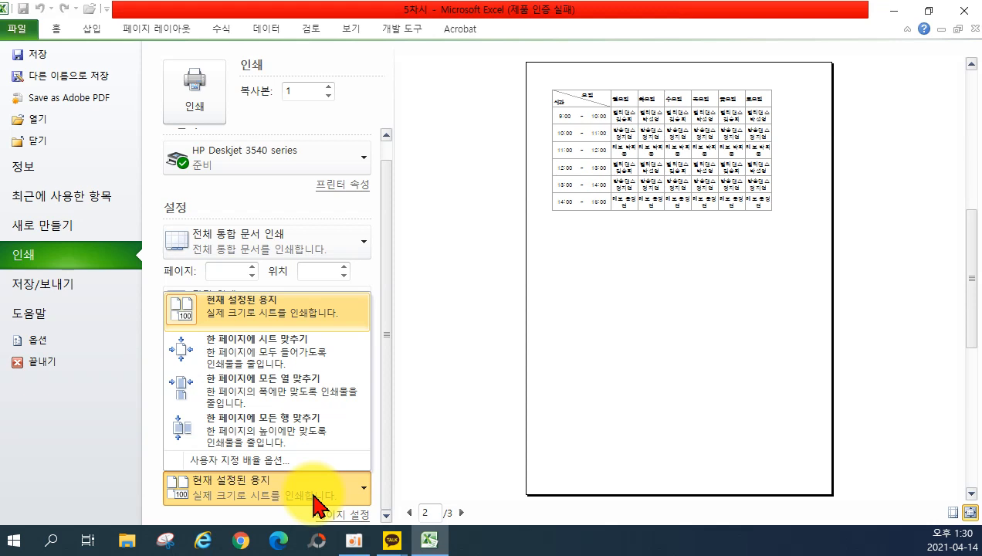
click(410, 513)
Switch the paper size back to A5 and check preview pages 1 and 2.
click(409, 512)
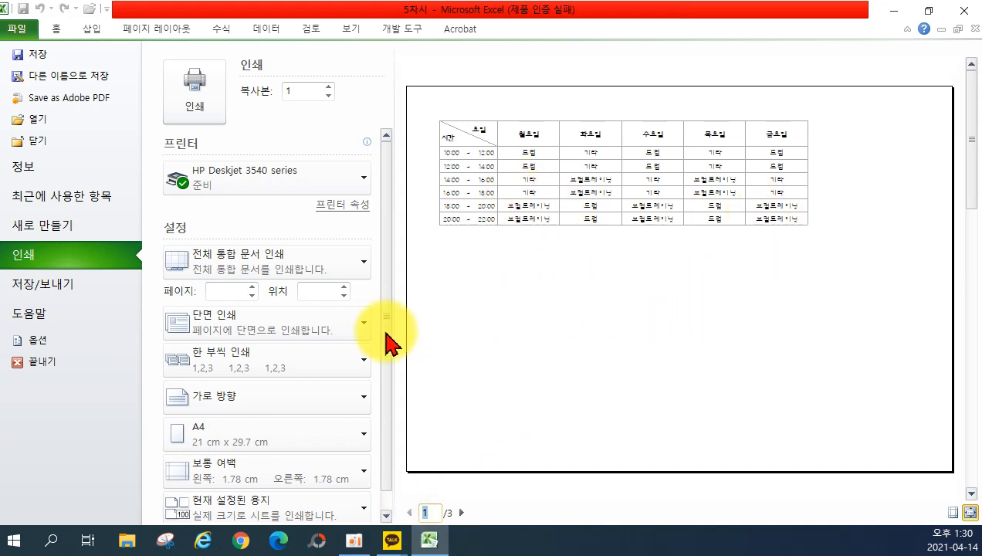
click(254, 432)
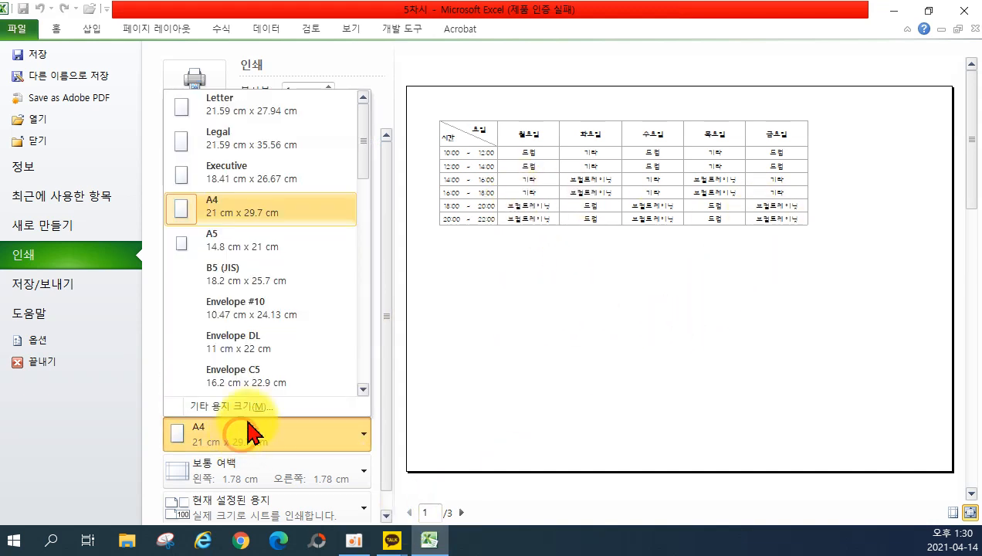
click(270, 263)
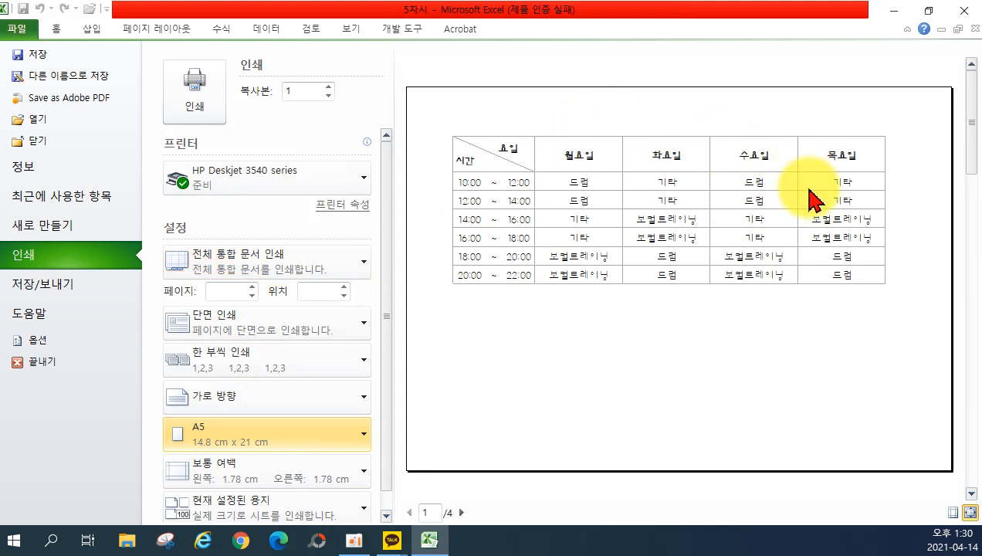
scroll(829, 262, down, 1)
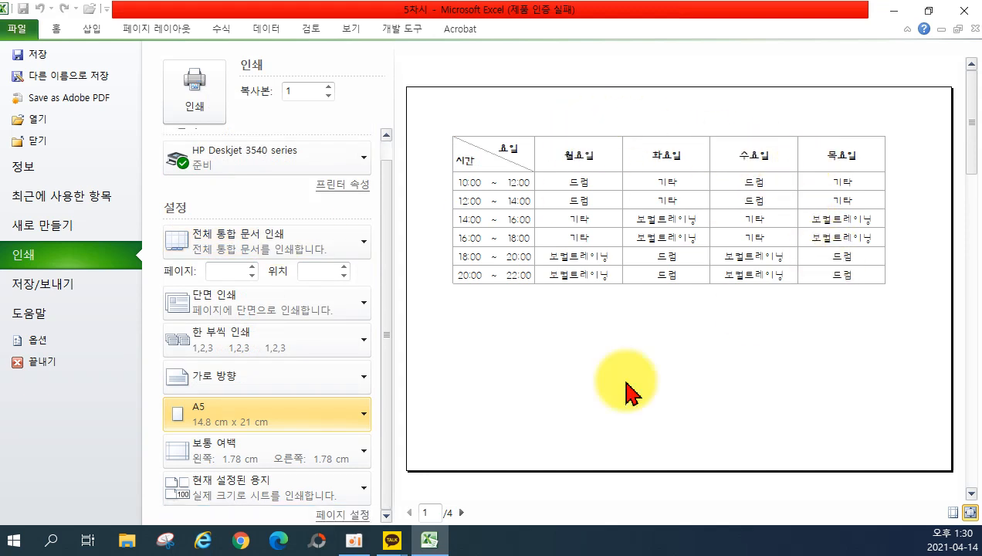
click(461, 511)
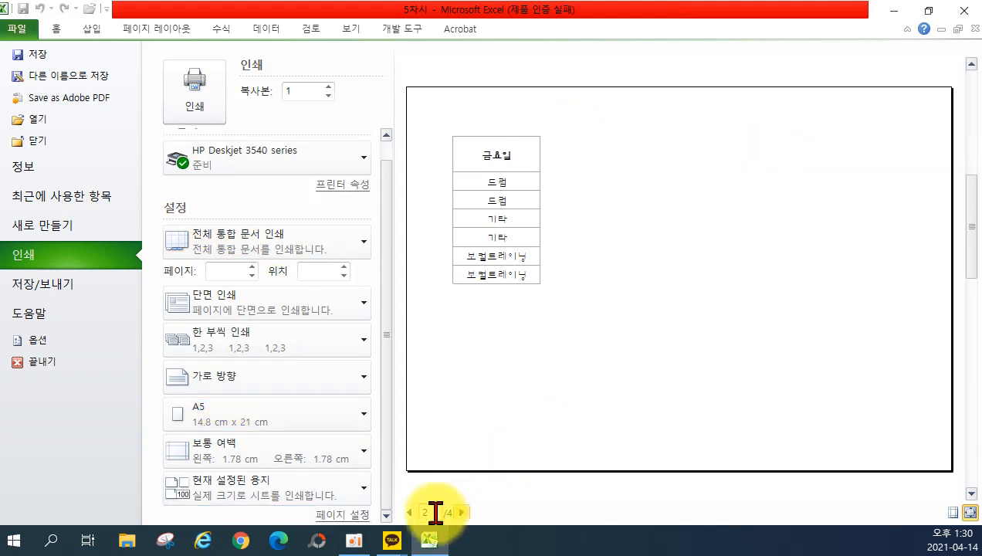
click(410, 513)
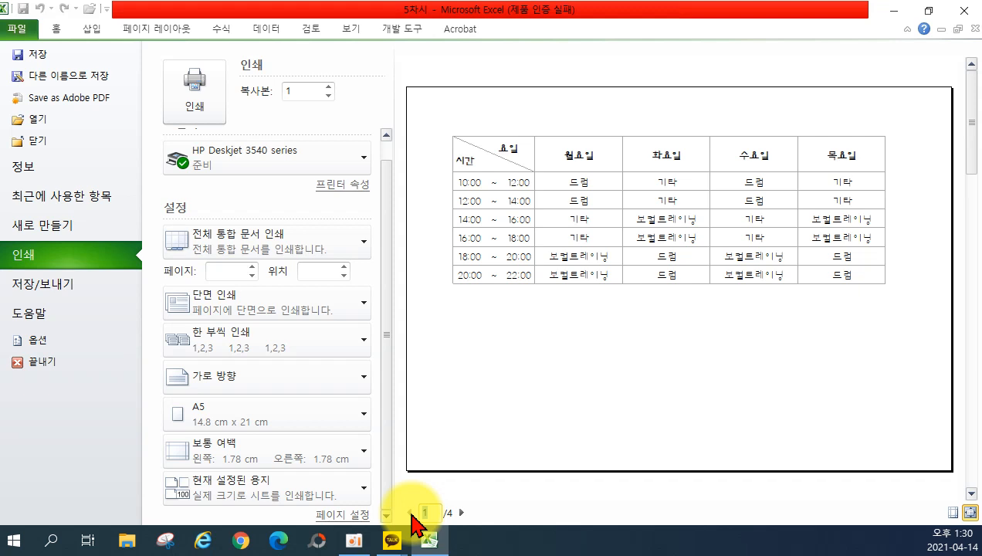
Set scaling to 한 페이지에 모든 열 맞추기, then glance at Page Setup and close it.
click(294, 486)
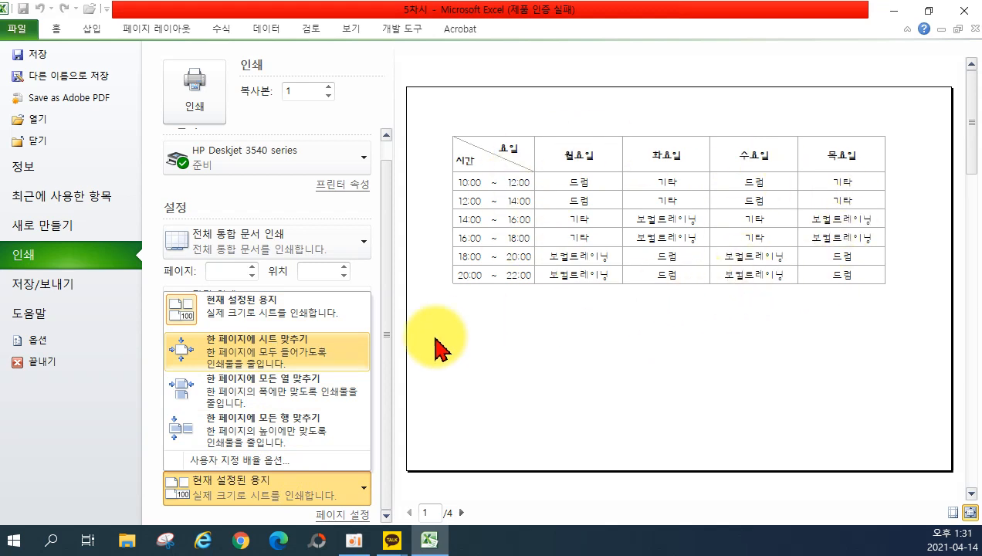
click(239, 393)
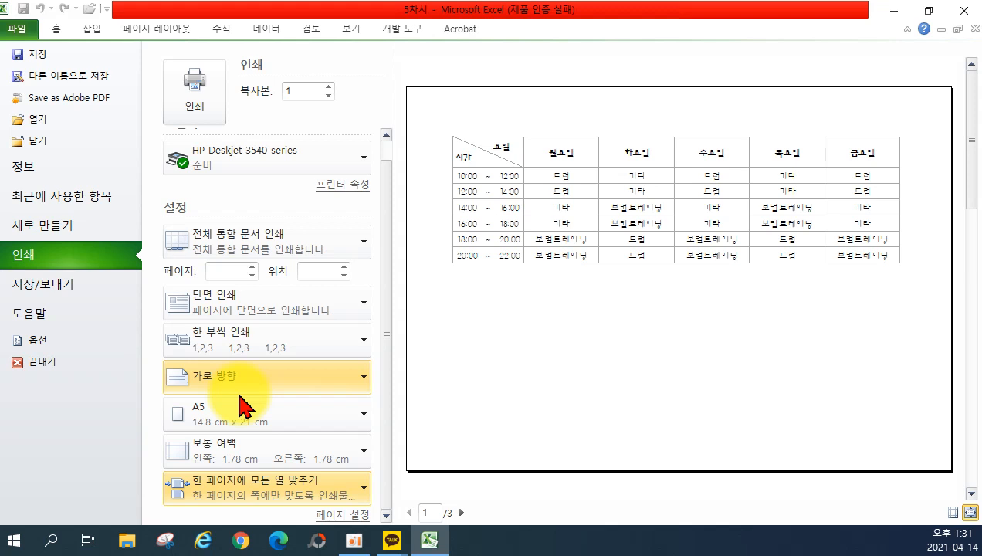
click(339, 514)
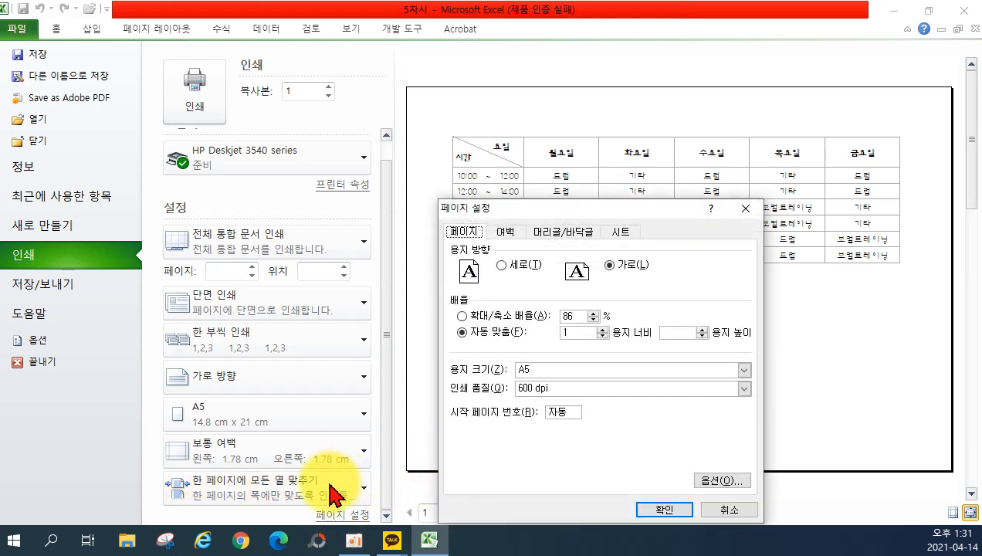
click(712, 508)
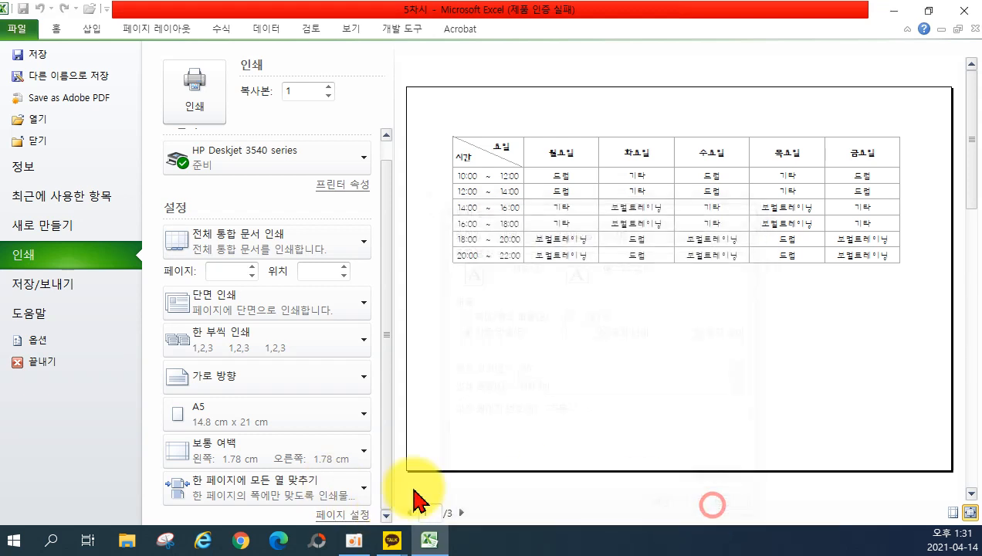
Look at the custom scaling options in Page Setup without changes, then reopen the scaling list.
click(280, 480)
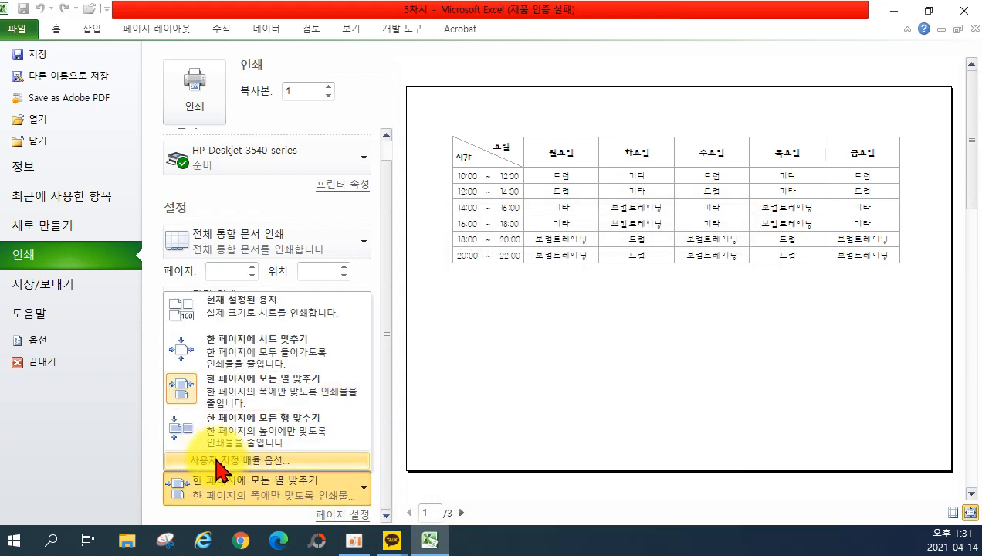
click(345, 515)
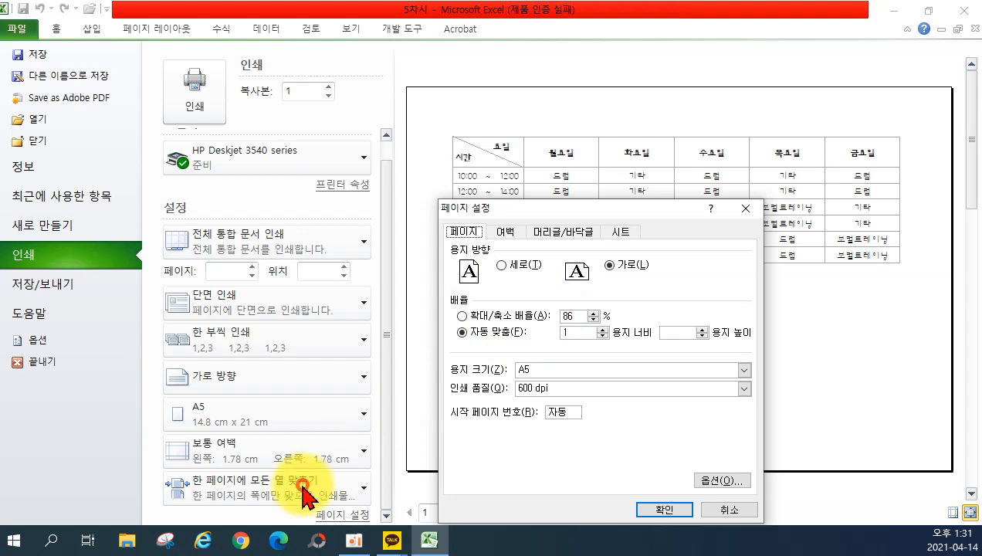
click(717, 509)
click(340, 490)
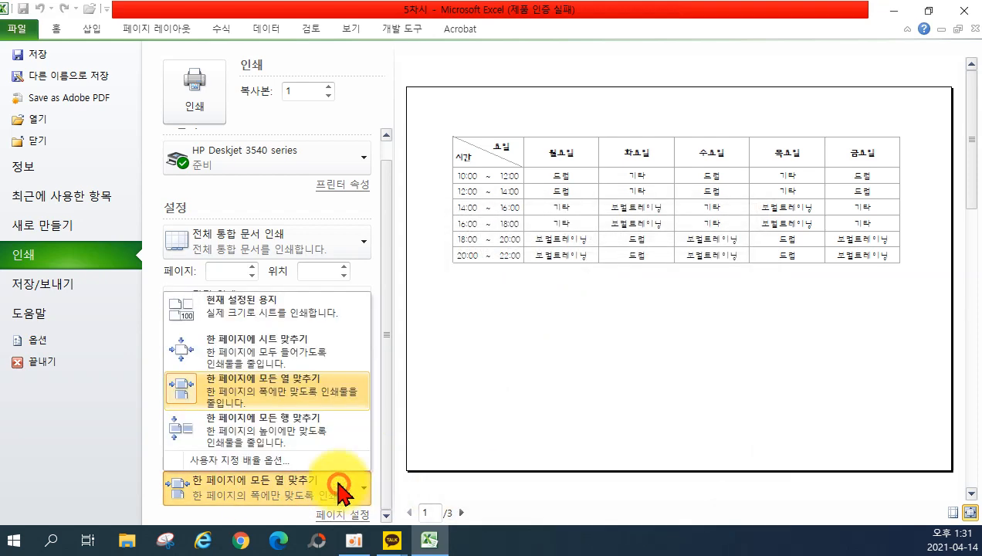
Try custom print scaling in Page Setup: apply 86%, then test fit-to-pages and cancel.
click(324, 461)
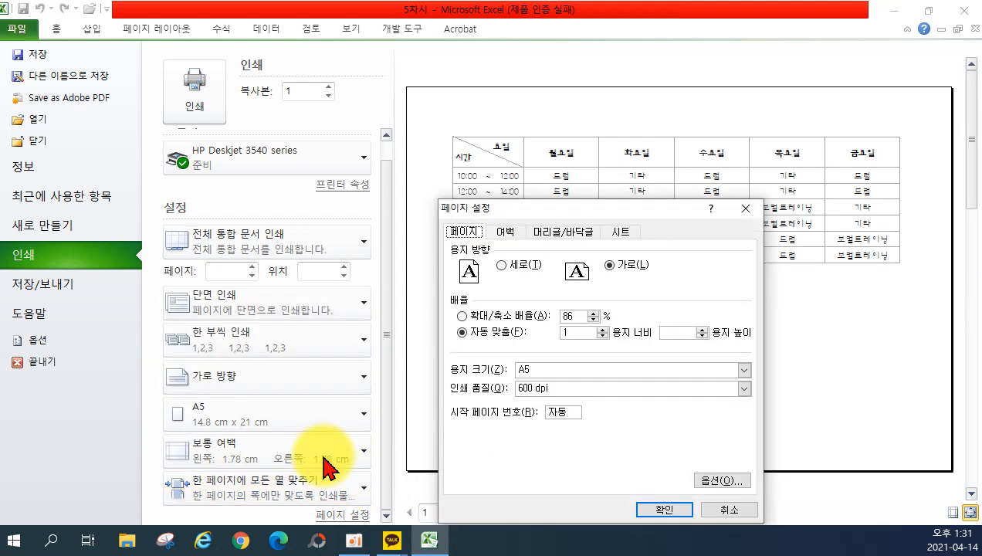
double_click(574, 316)
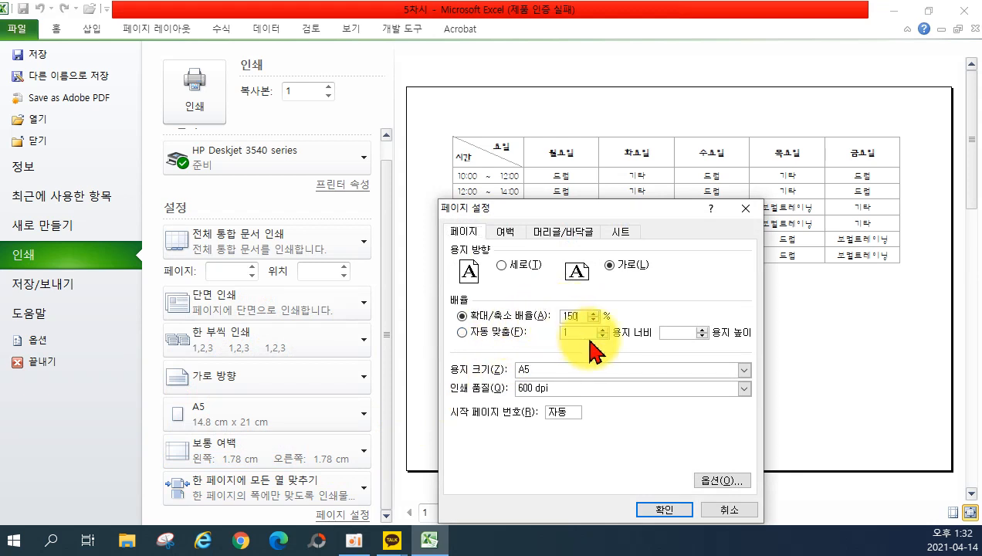
click(663, 509)
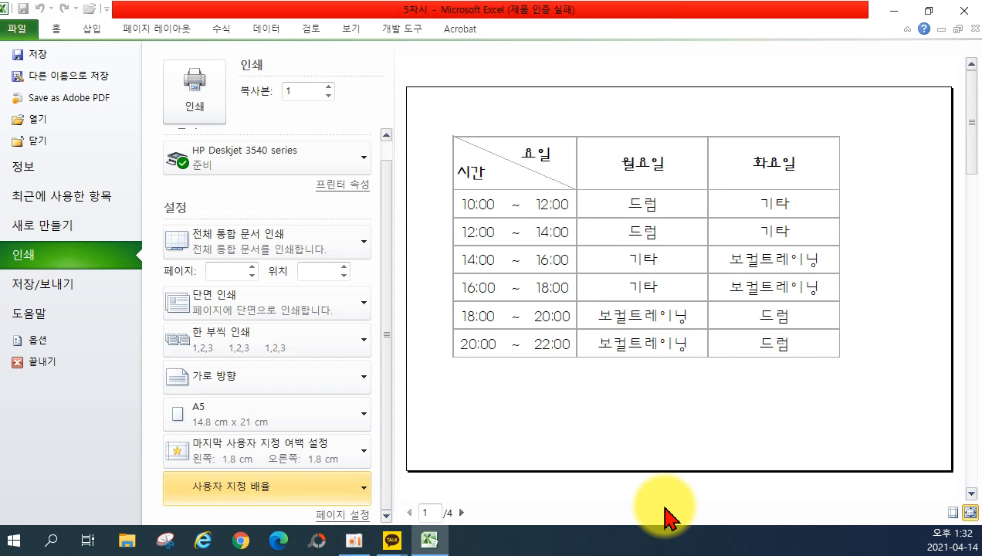
click(342, 515)
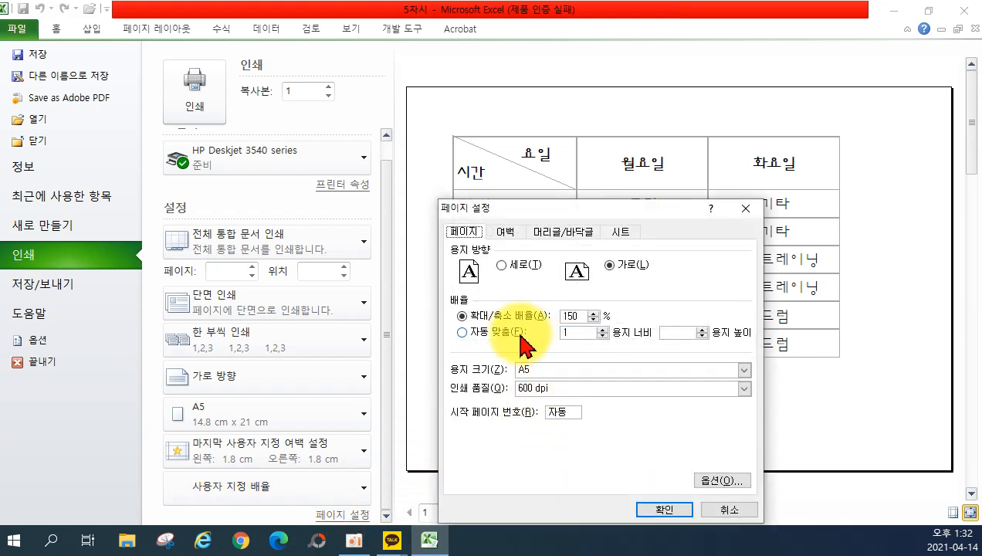
click(594, 320)
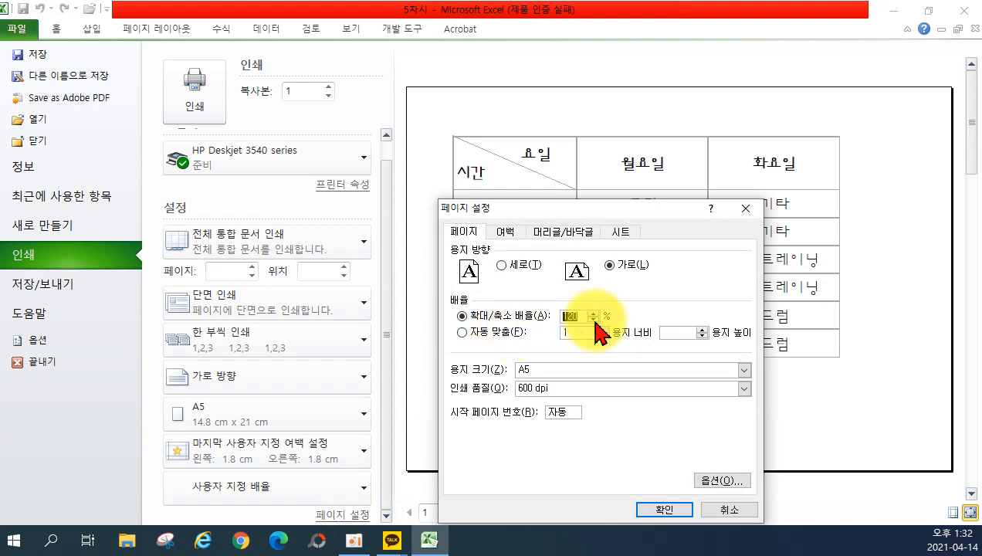
click(480, 334)
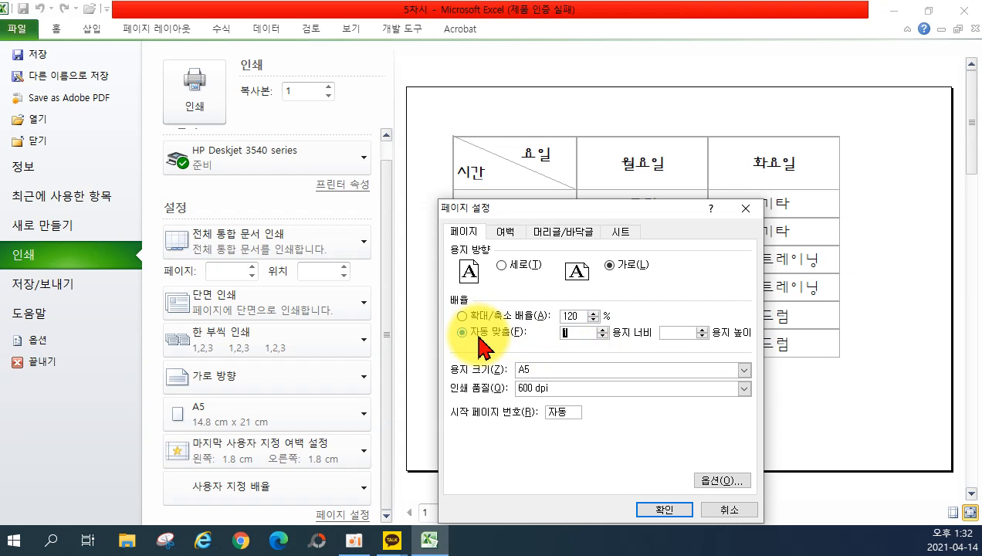
click(729, 508)
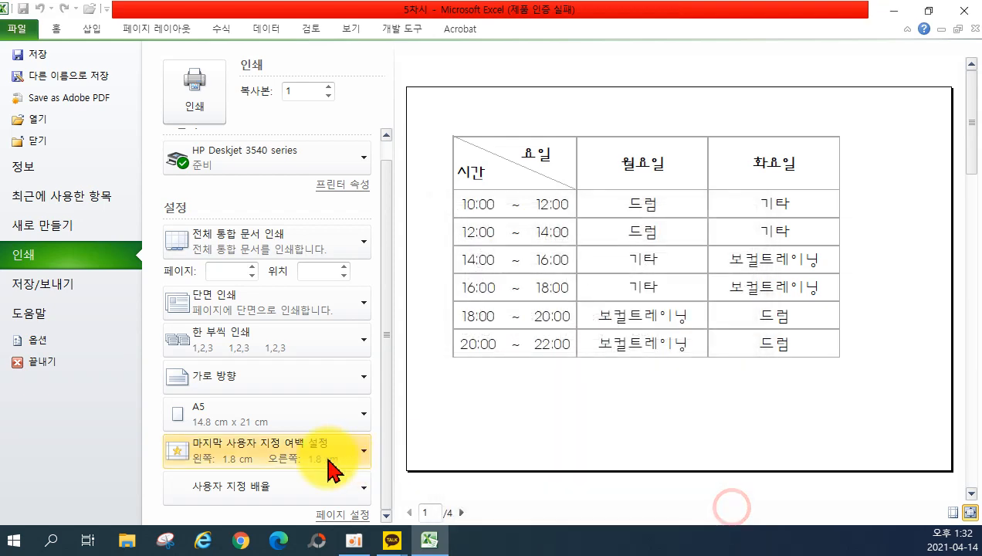
Choose 'Fit All Columns on One Page' (한 페이지에 모든 열 맞추기) as the print scaling.
click(315, 455)
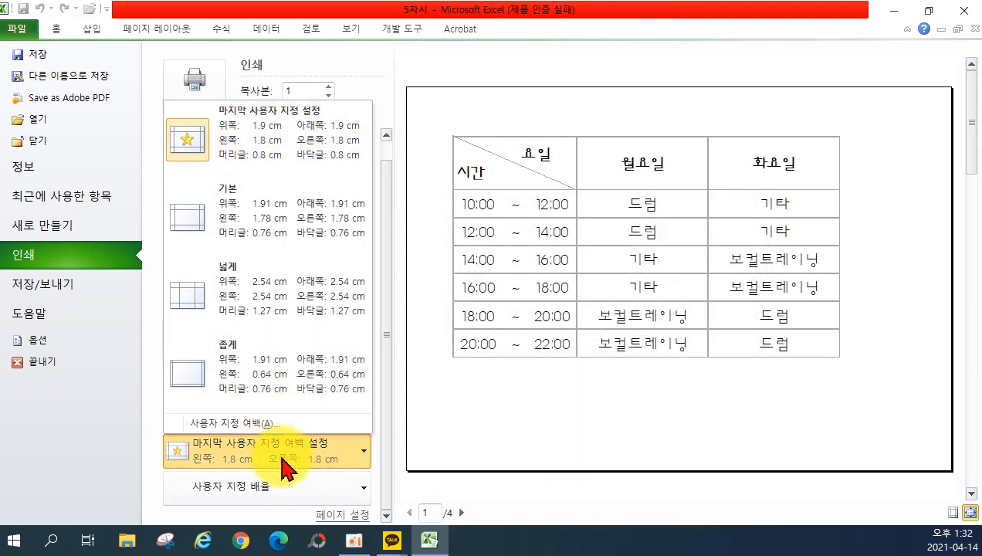
click(280, 488)
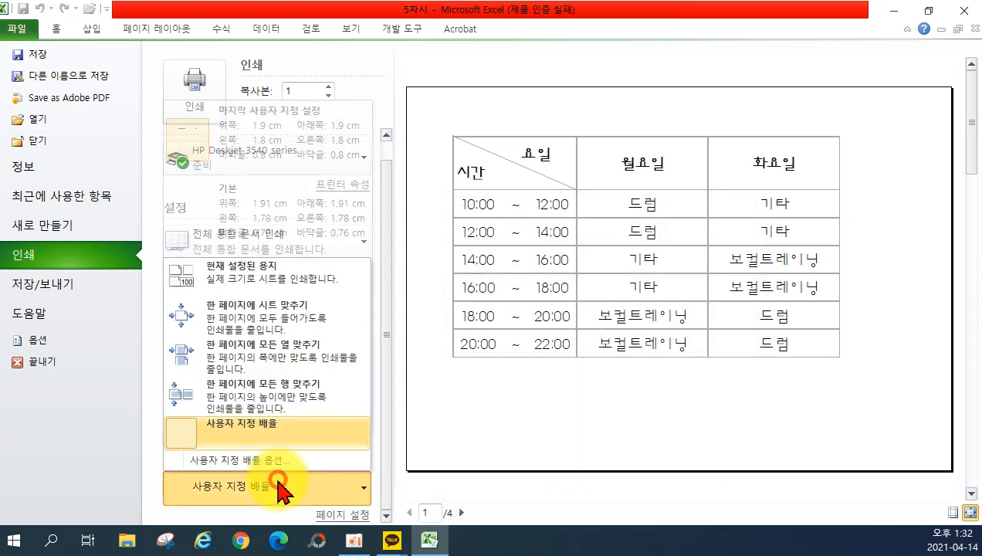
click(248, 357)
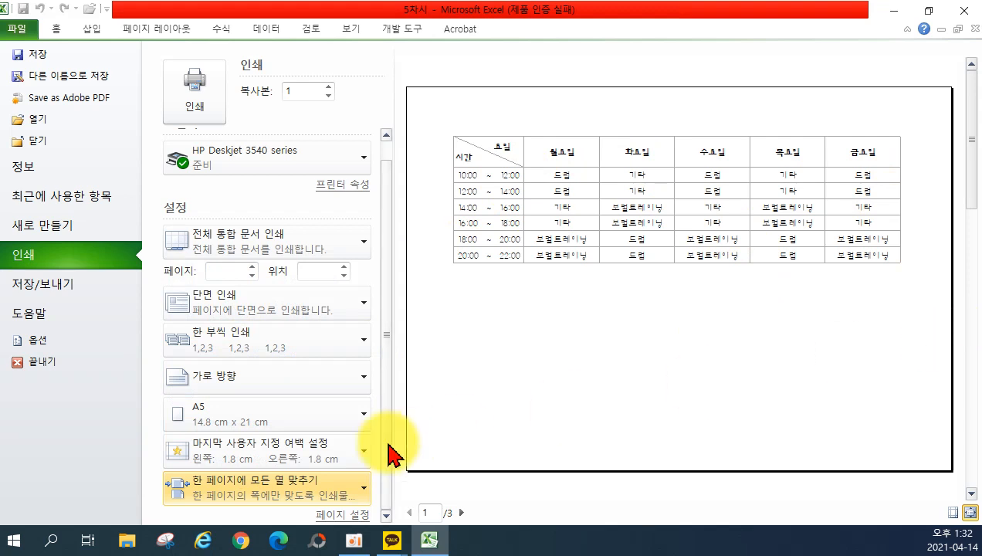
In Page Setup, check the pages-wide fit value and view margins: 1.9 top, 1.8 left/right.
click(343, 514)
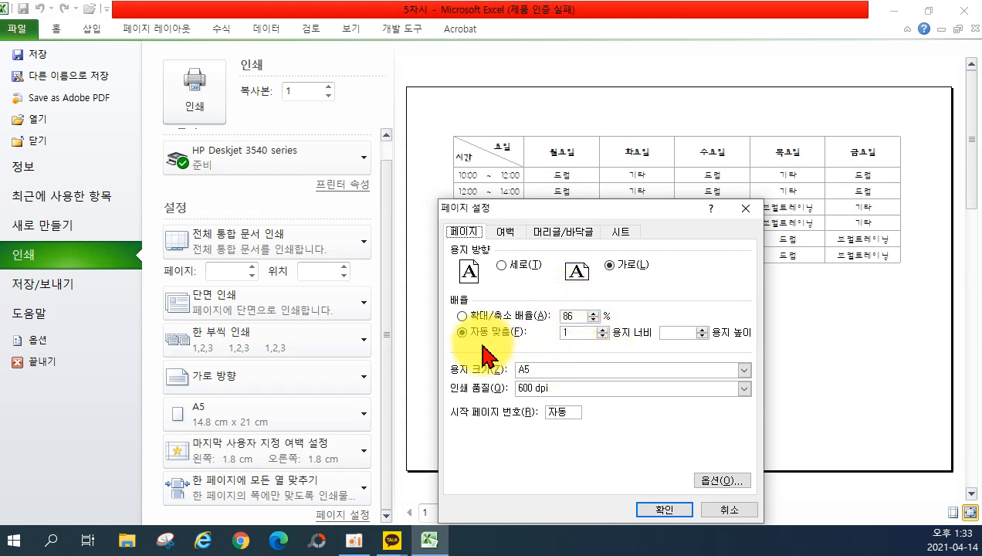
click(570, 335)
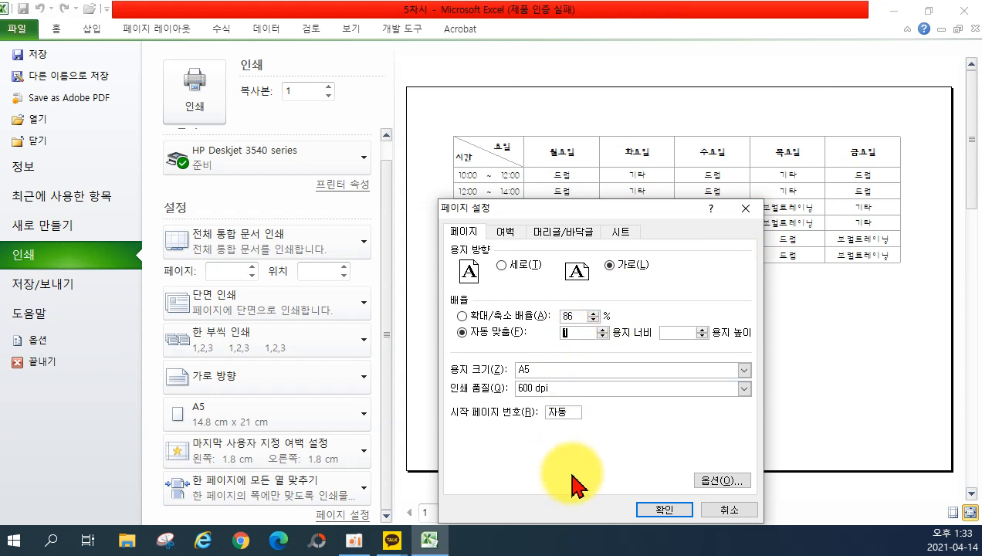
click(508, 232)
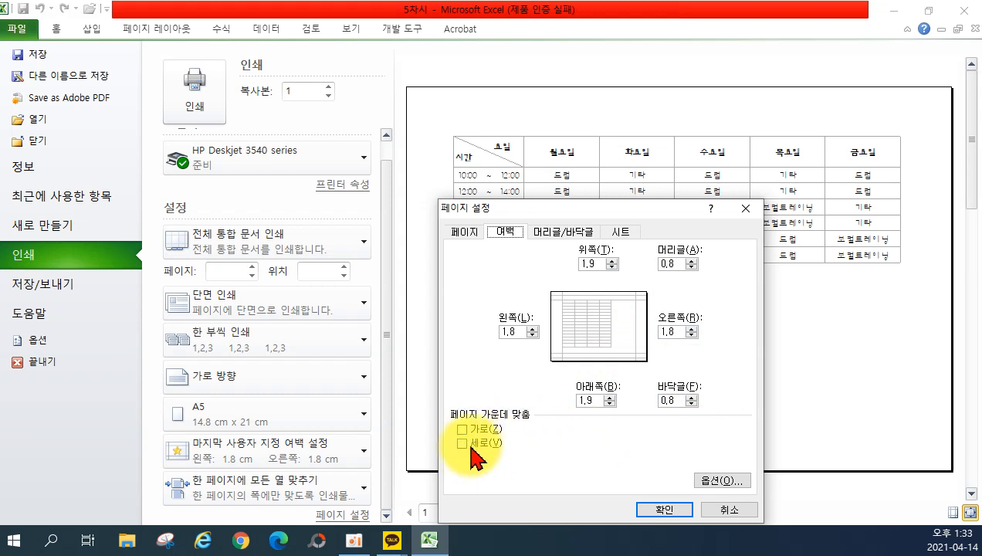
Review Header/Footer and Sheet tabs, toggle Gridlines and Row/Column Headings, then cancel Page Setup.
click(576, 230)
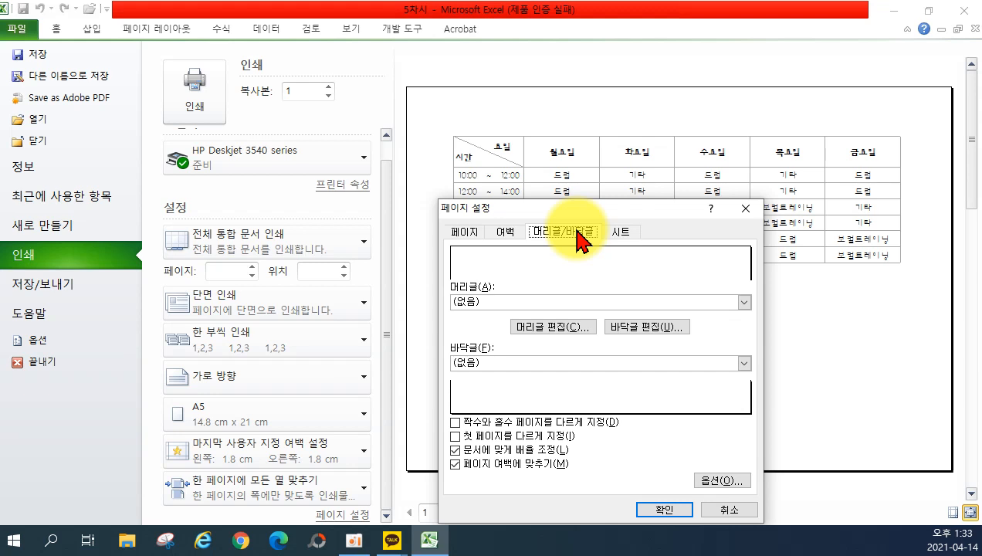
click(618, 233)
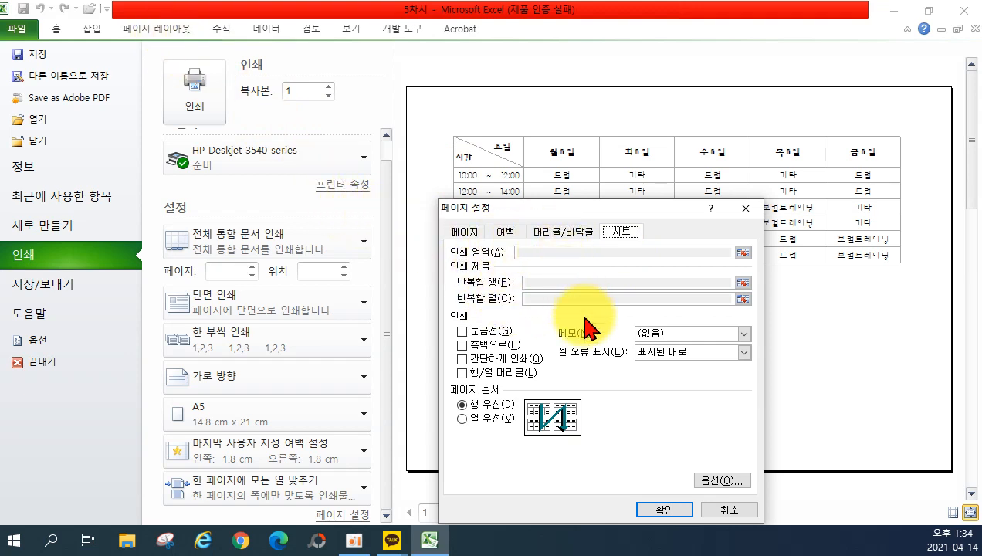
click(462, 332)
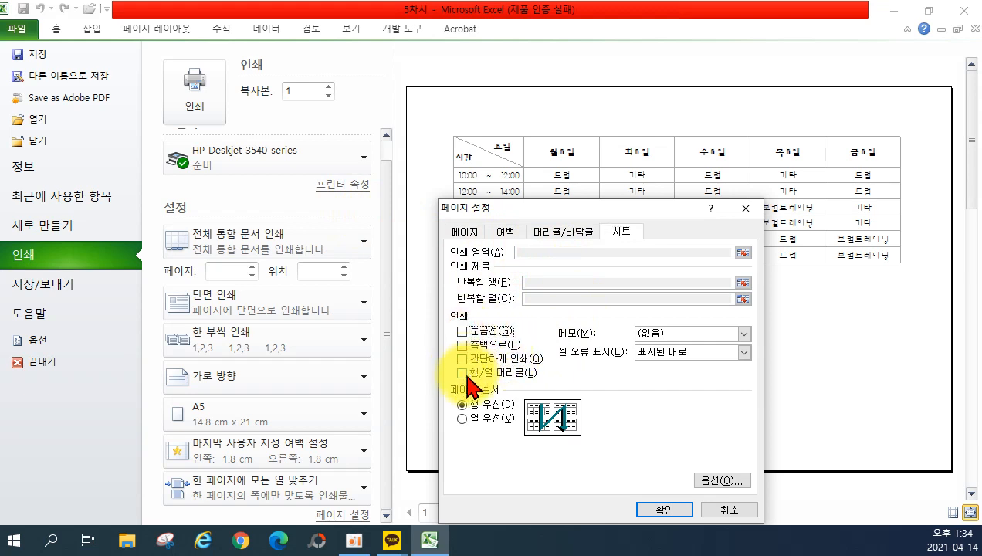
click(463, 373)
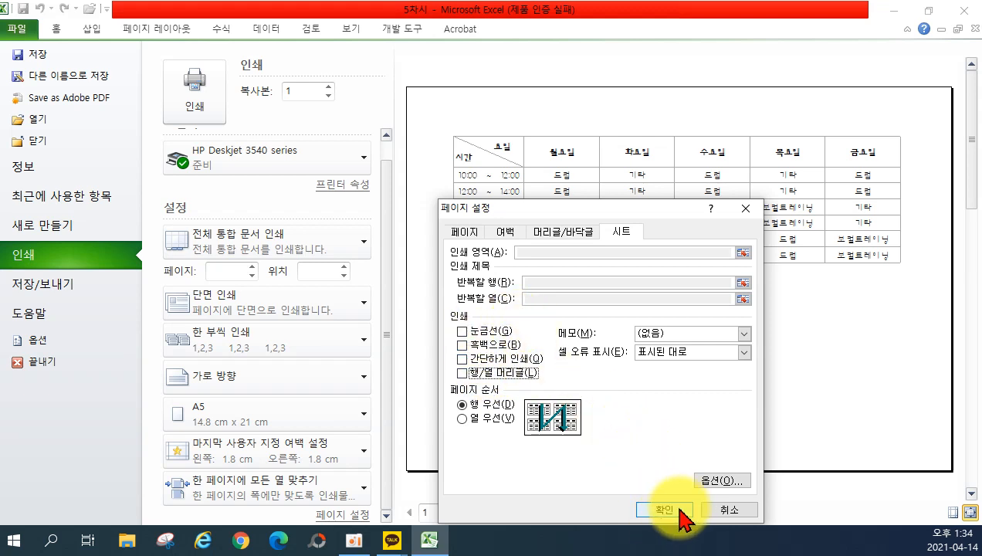
click(717, 510)
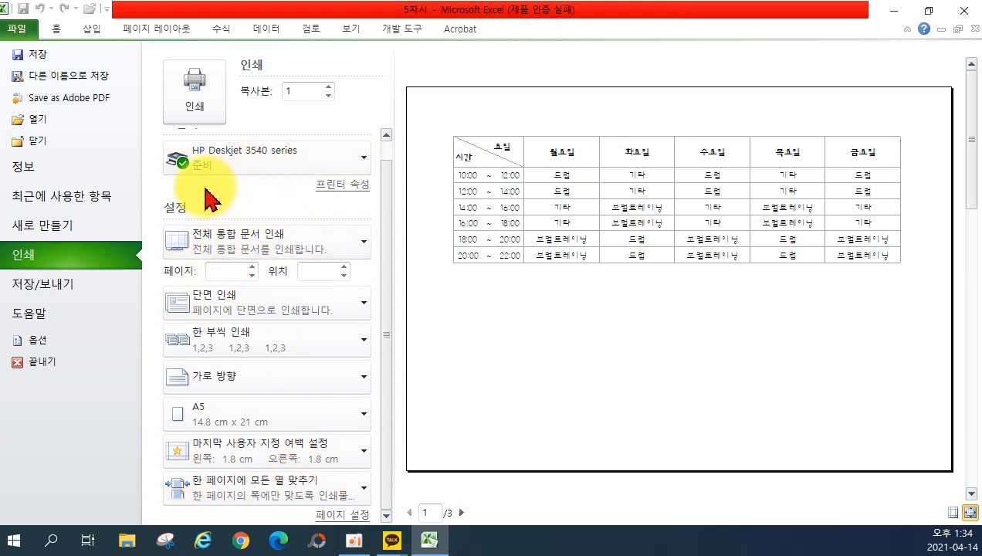
mouse_move(165, 163)
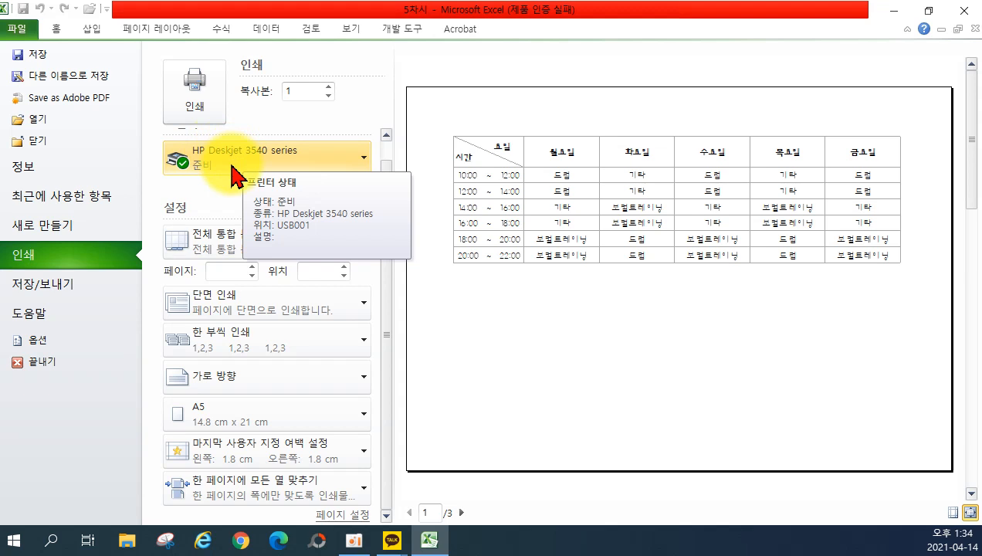
click(235, 177)
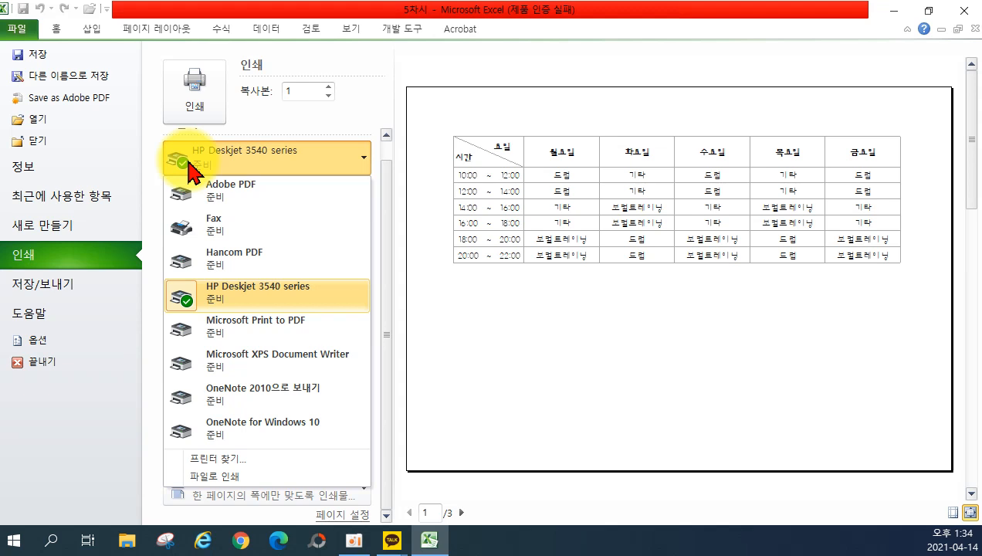
click(355, 135)
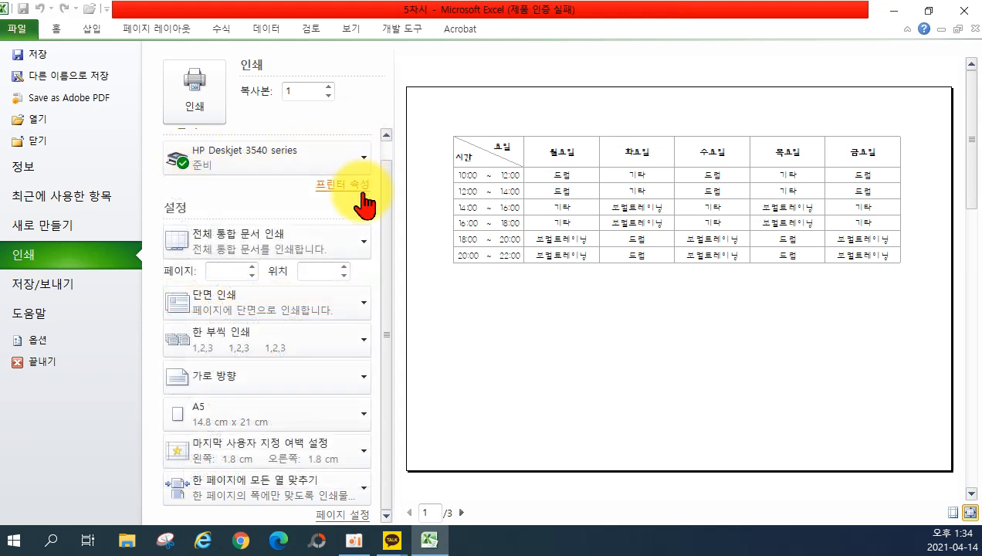
click(255, 165)
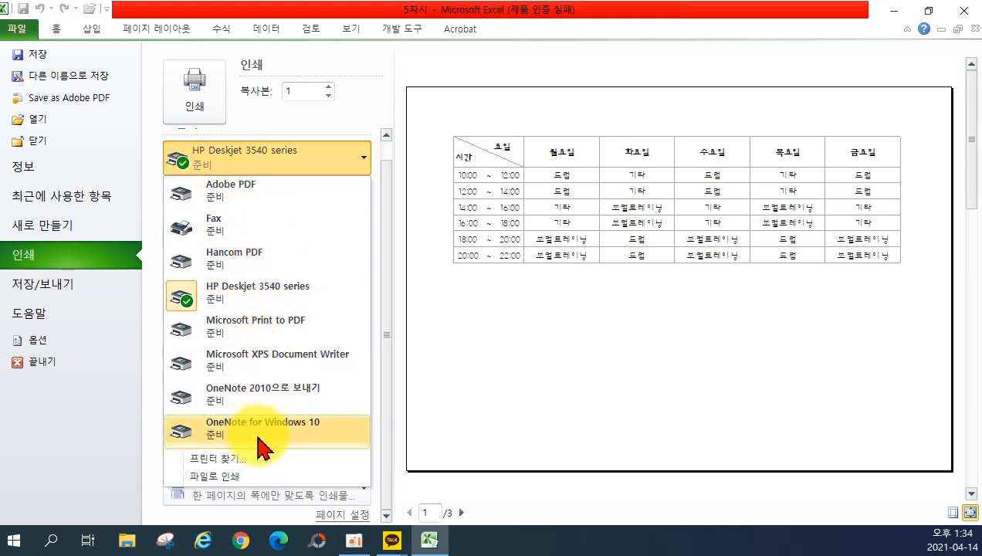
click(258, 158)
click(259, 158)
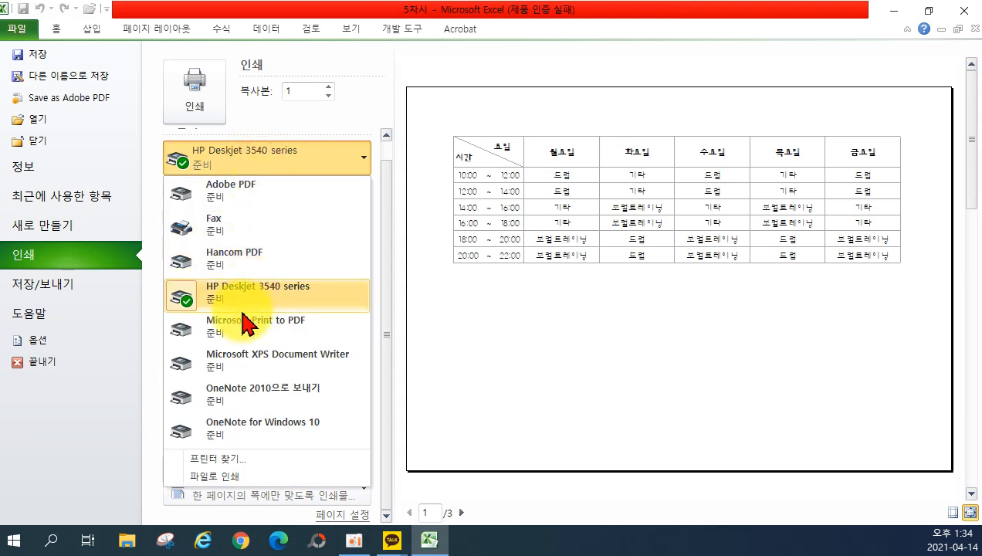
click(224, 362)
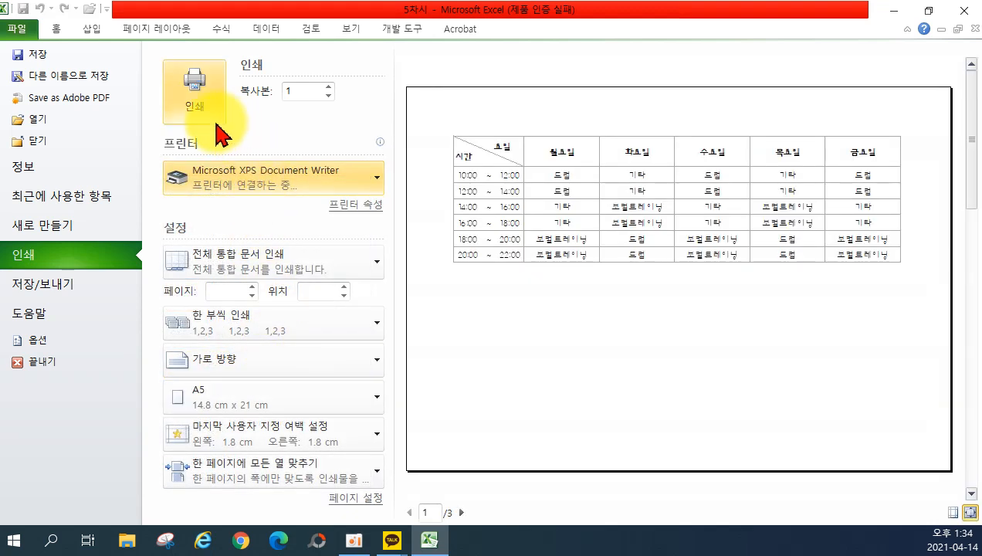
click(285, 172)
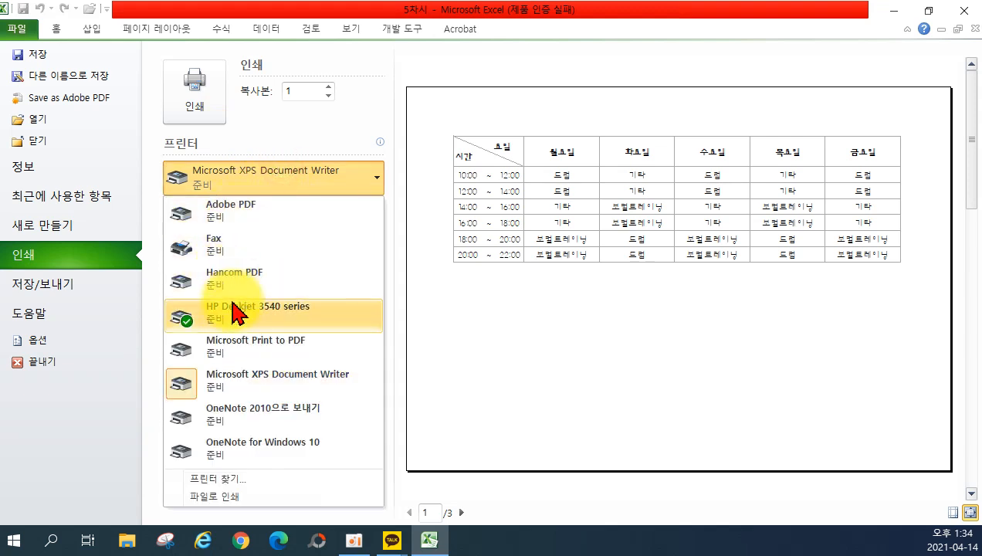
click(233, 310)
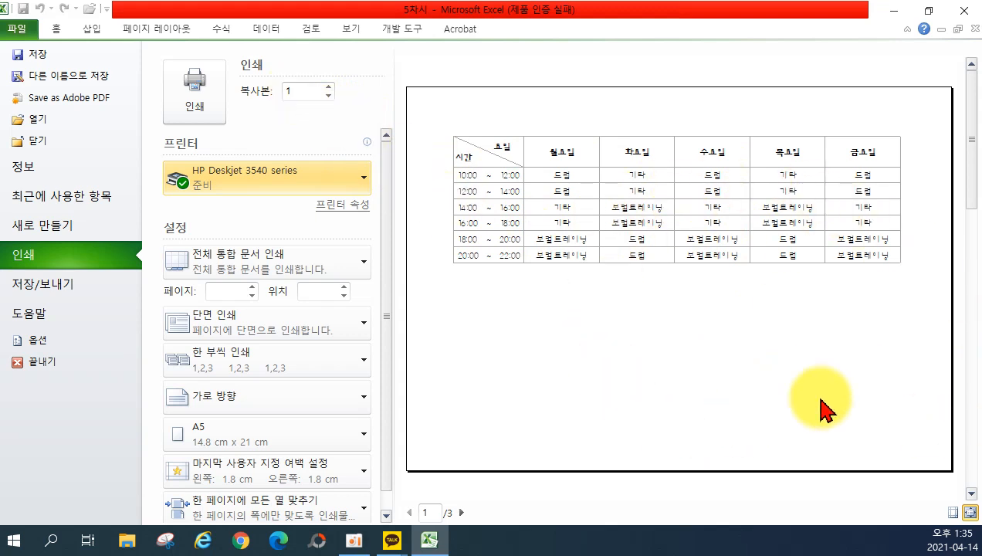
click(970, 512)
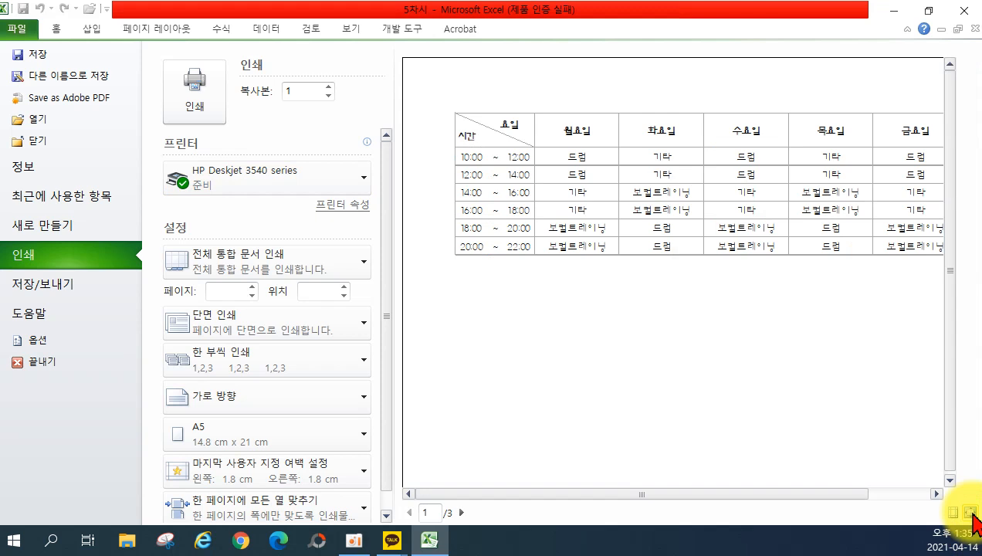
click(971, 512)
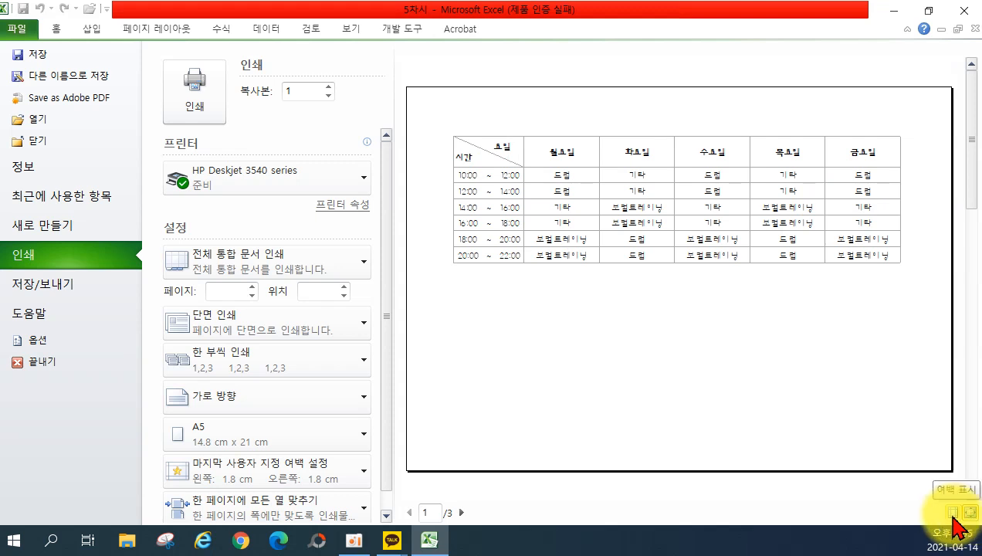
Show margin guides and drag the left and right margins to 1.09 cm.
click(953, 512)
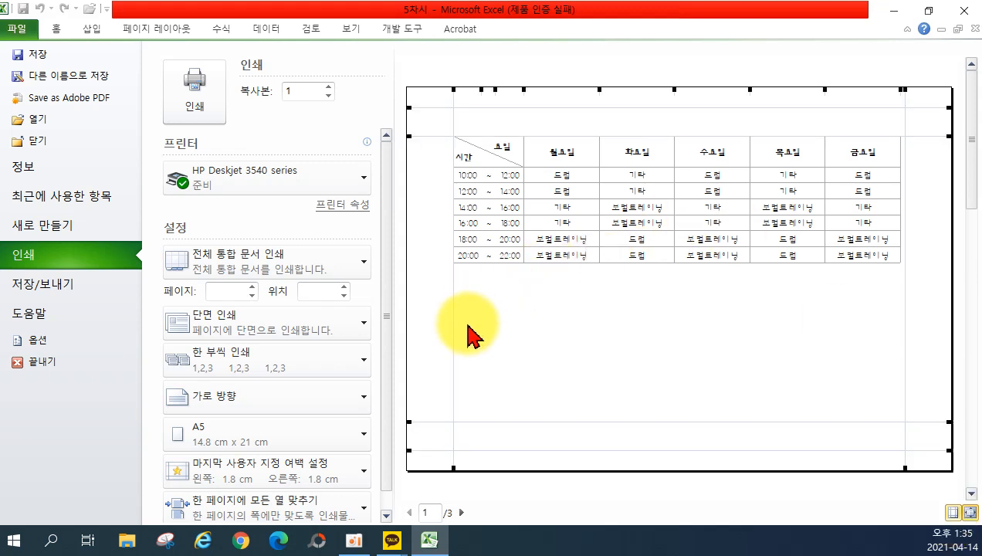
drag(454, 329, 436, 327)
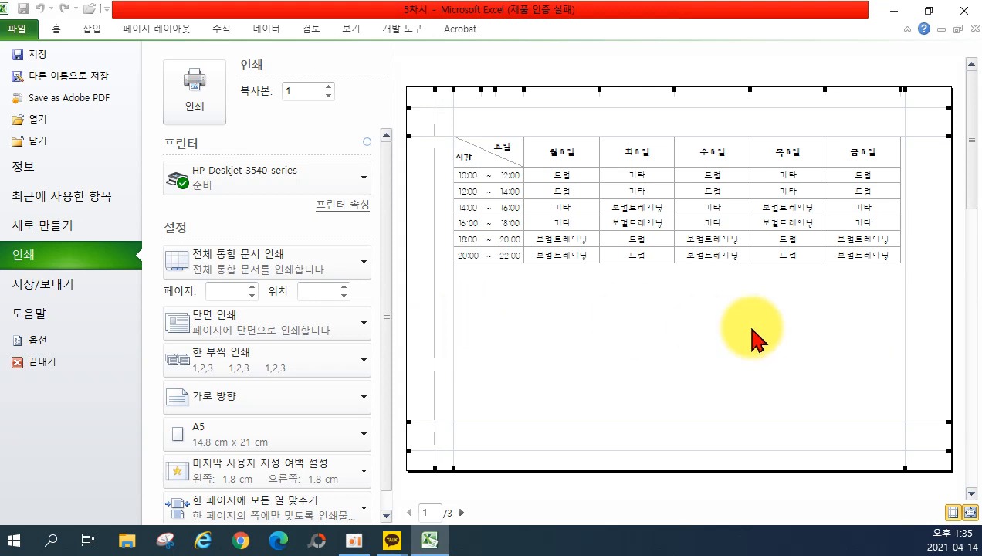
drag(904, 323, 924, 326)
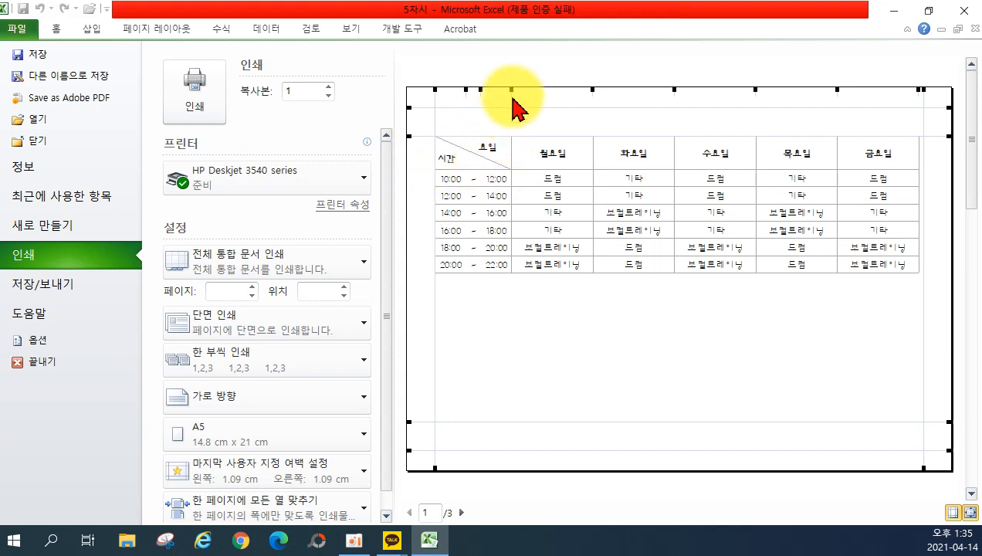
Fine-tune the first, 월요일 and 금요일 timetable column widths using the preview's column handles.
drag(512, 95, 515, 94)
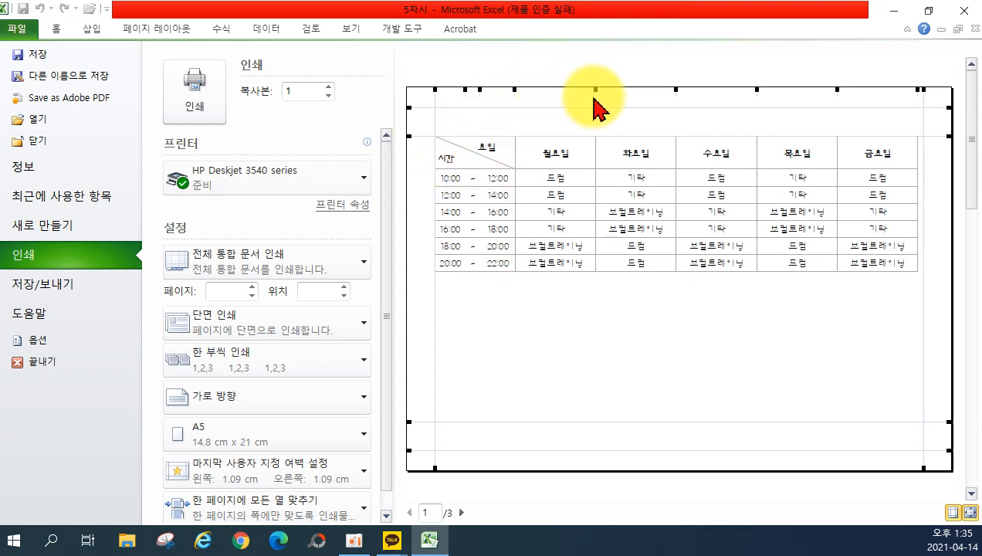
drag(594, 92, 592, 93)
drag(515, 91, 520, 92)
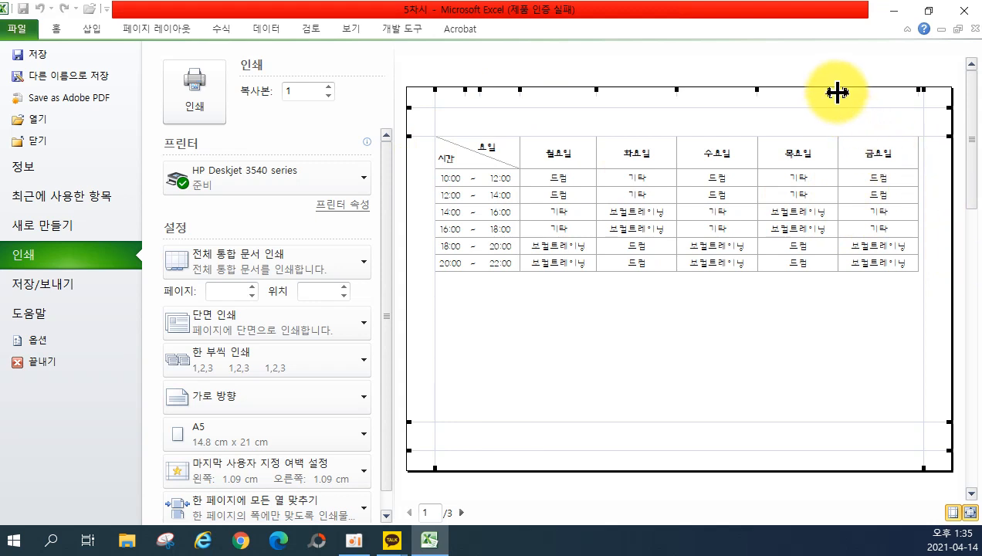
drag(840, 92, 842, 93)
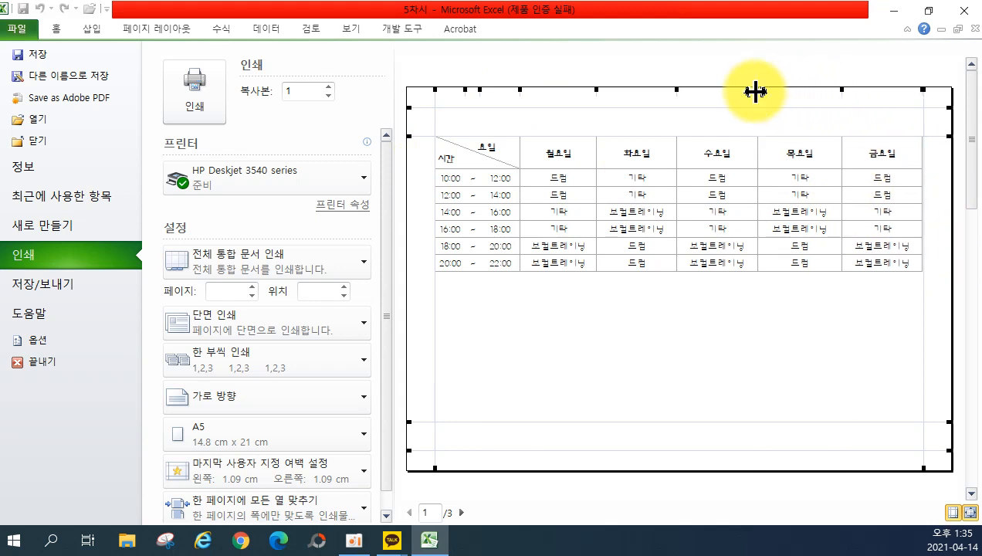
drag(757, 91, 755, 96)
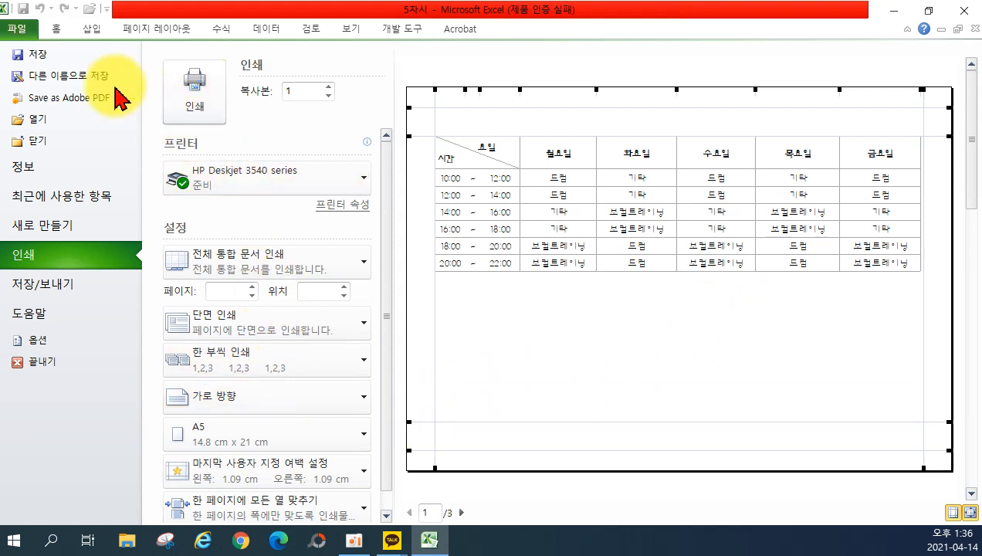
click(51, 29)
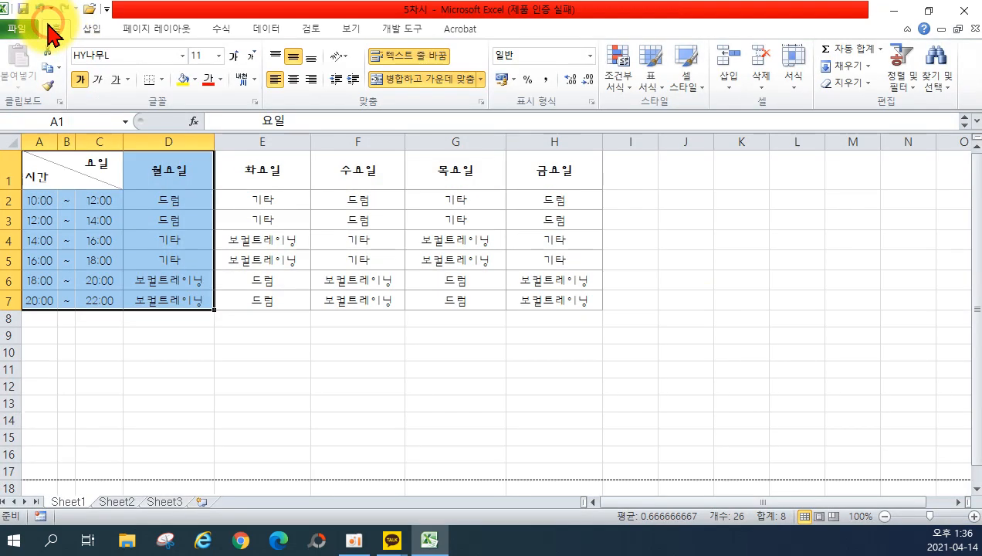
click(291, 332)
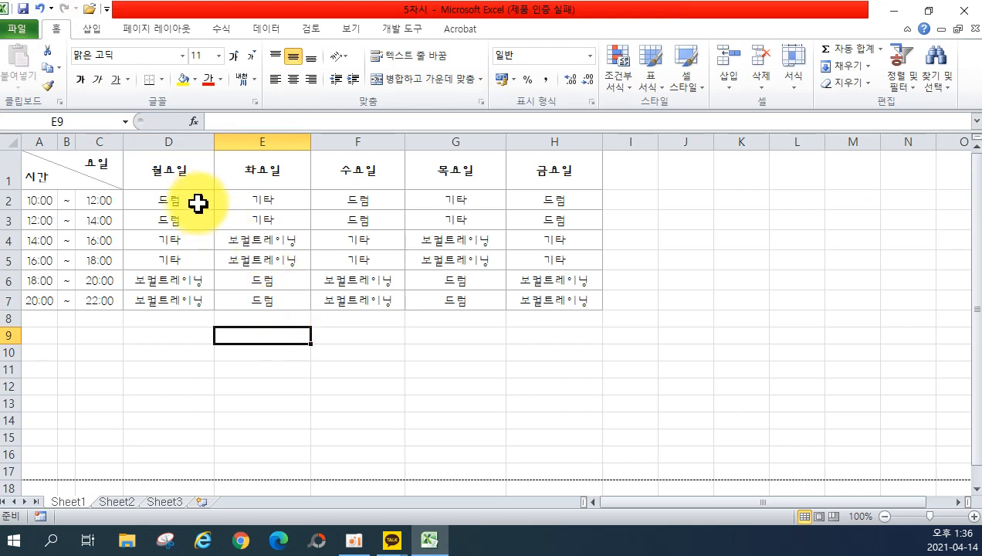
click(18, 33)
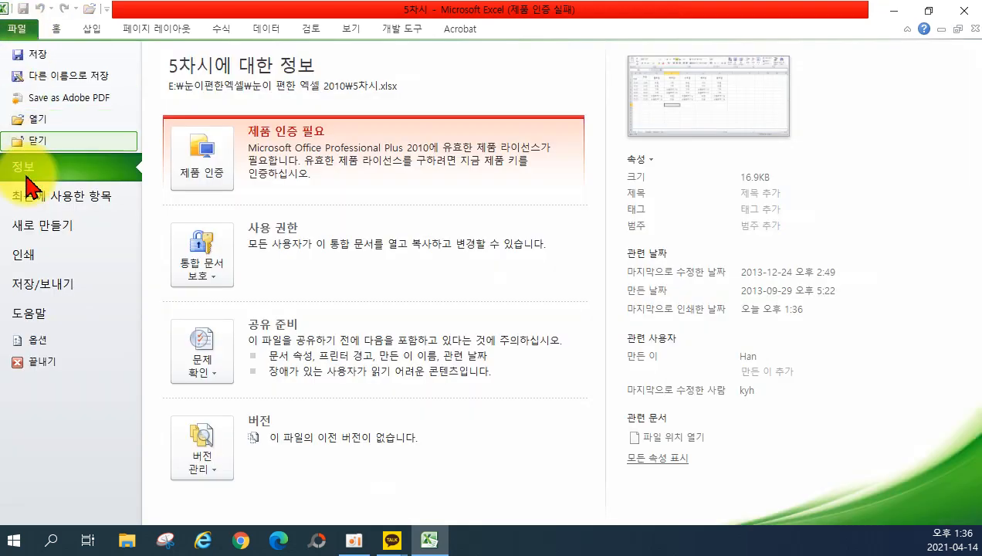
click(32, 256)
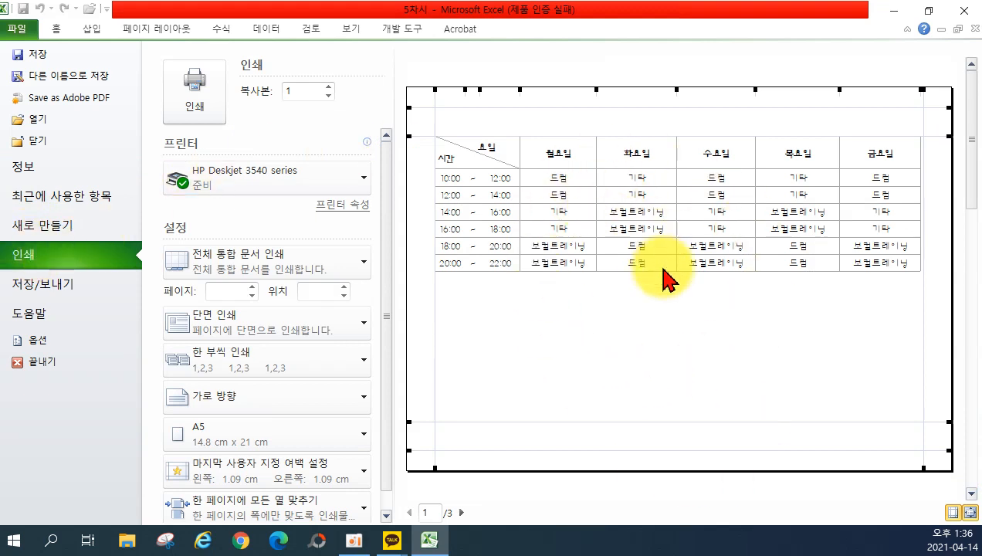
click(293, 266)
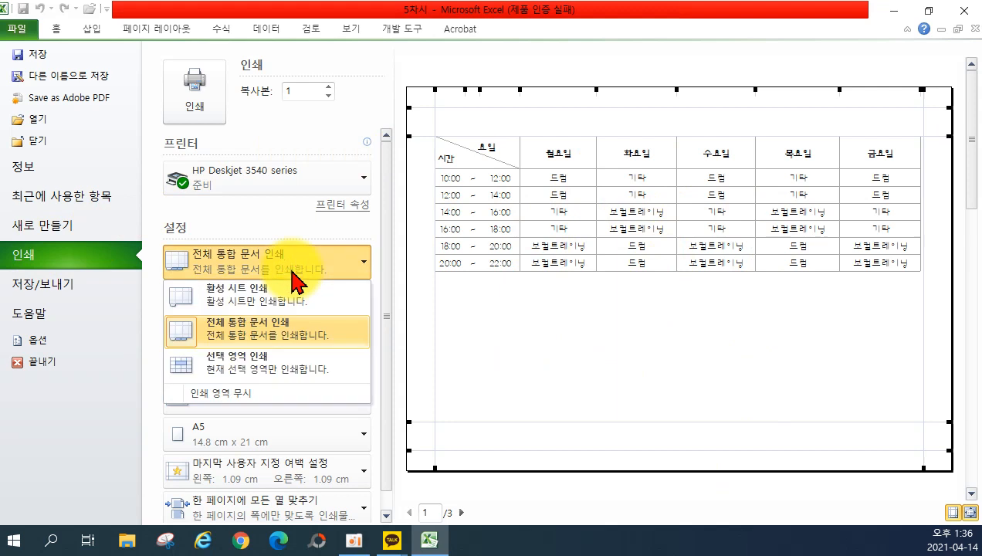
click(285, 299)
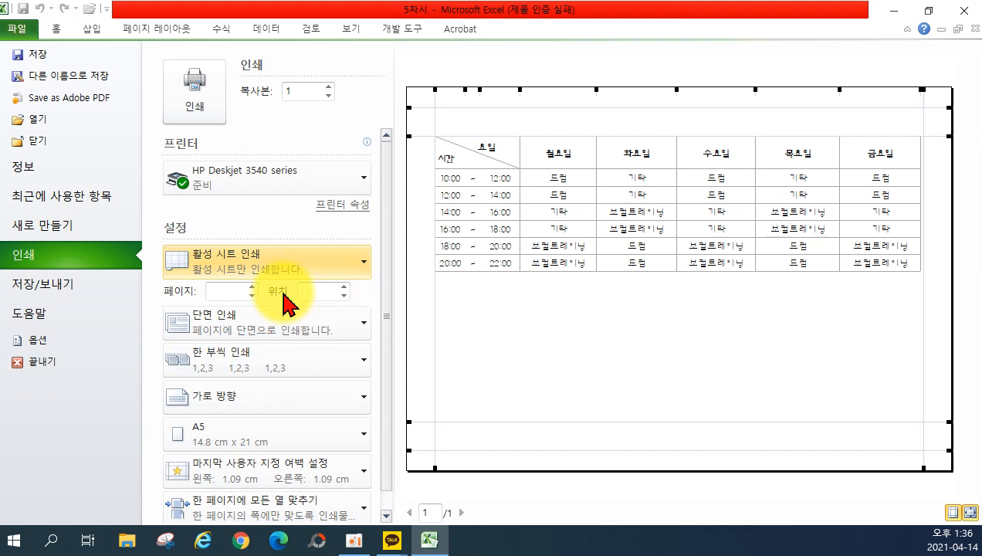
click(280, 271)
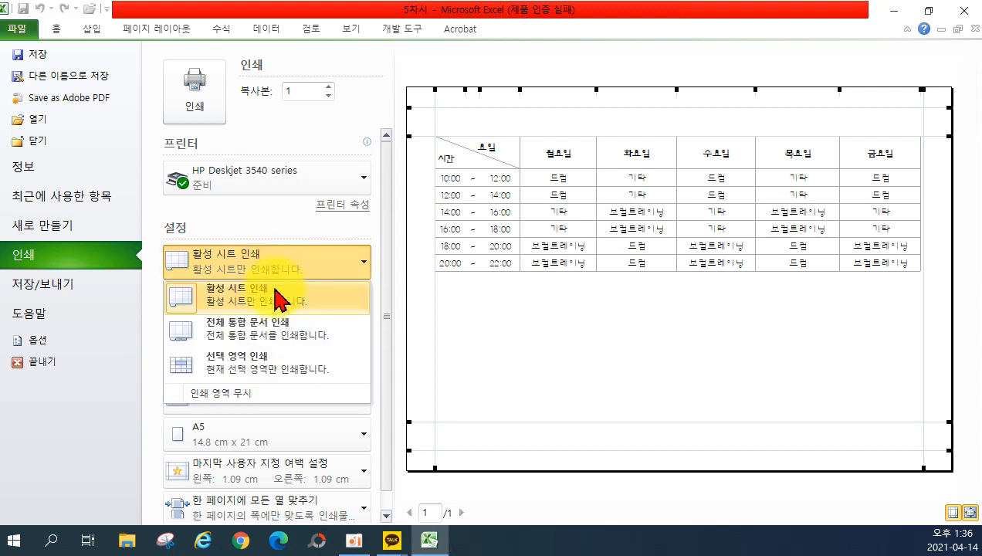
click(280, 333)
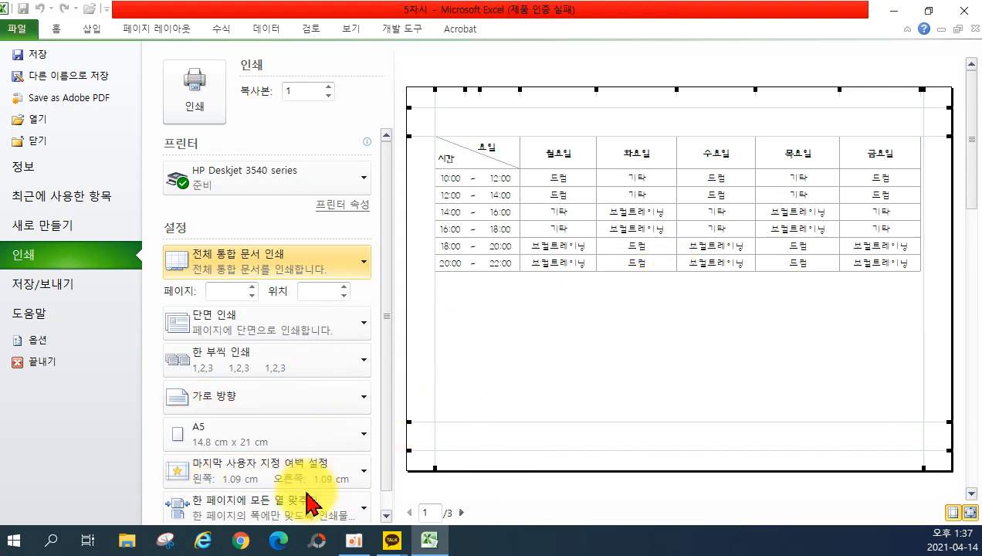
scroll(312, 504, down, 1)
Set Page Setup scaling to Adjust to 100% and apply it.
click(339, 515)
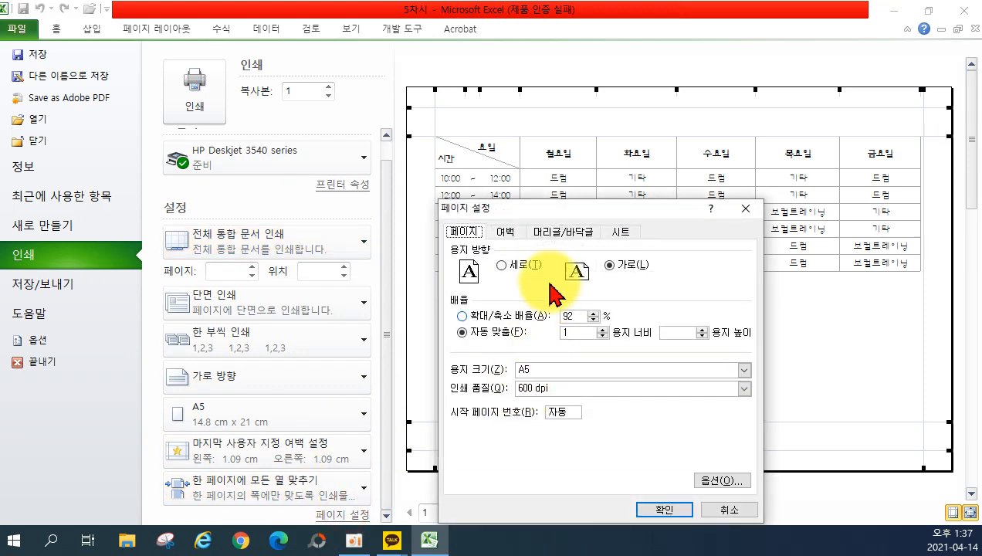
click(580, 311)
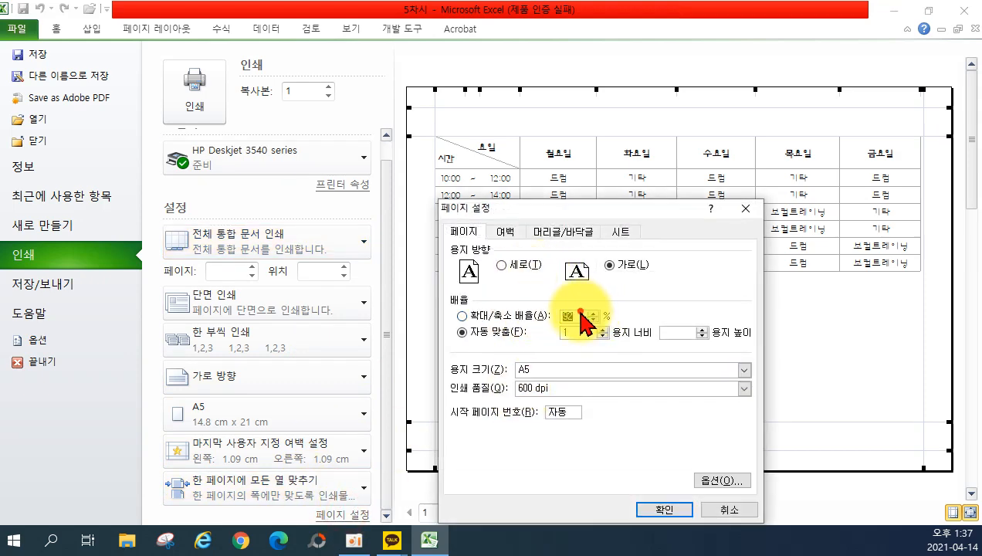
text(100)
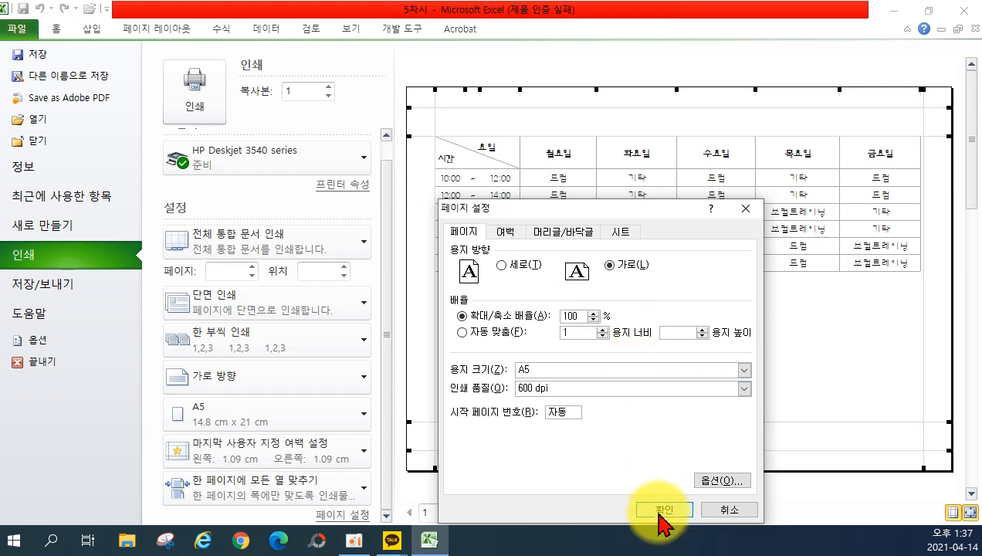
click(661, 511)
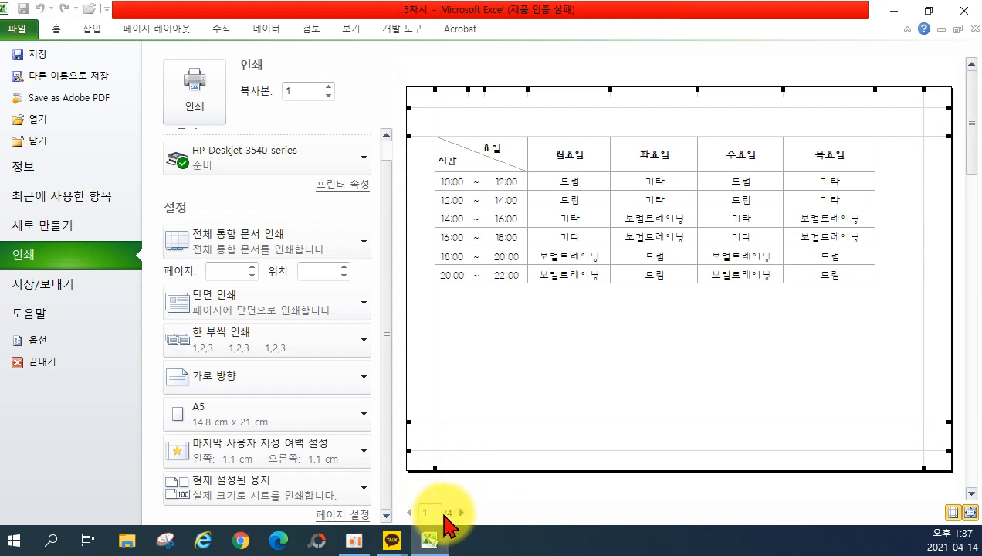
Switch orientation to Portrait and back to Landscape, then pick A4 as the paper size.
click(279, 423)
click(275, 409)
click(263, 386)
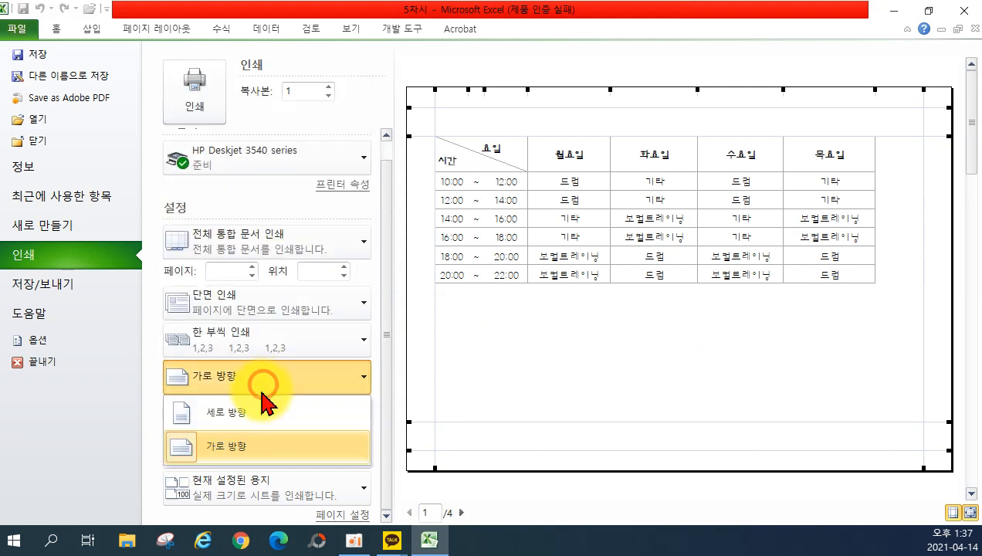
click(253, 412)
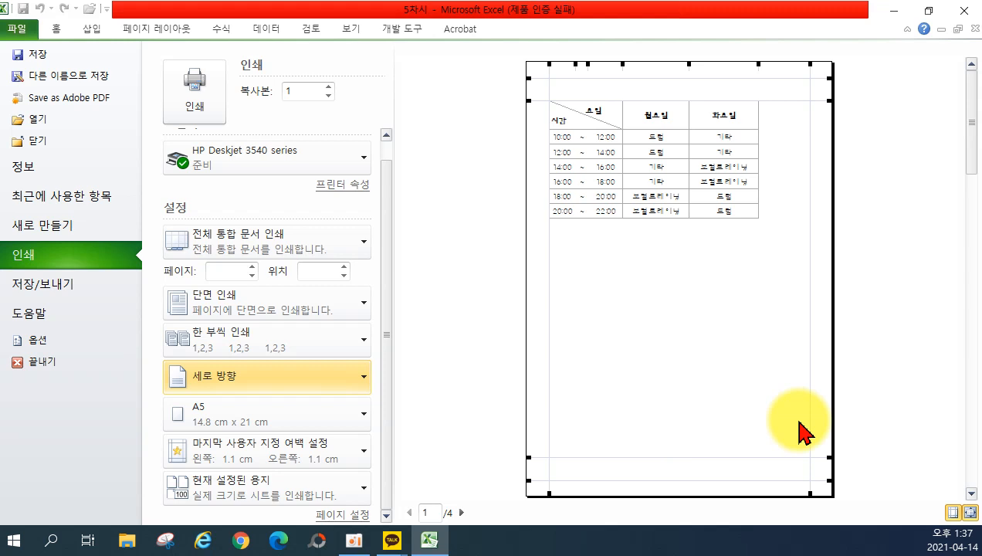
click(246, 383)
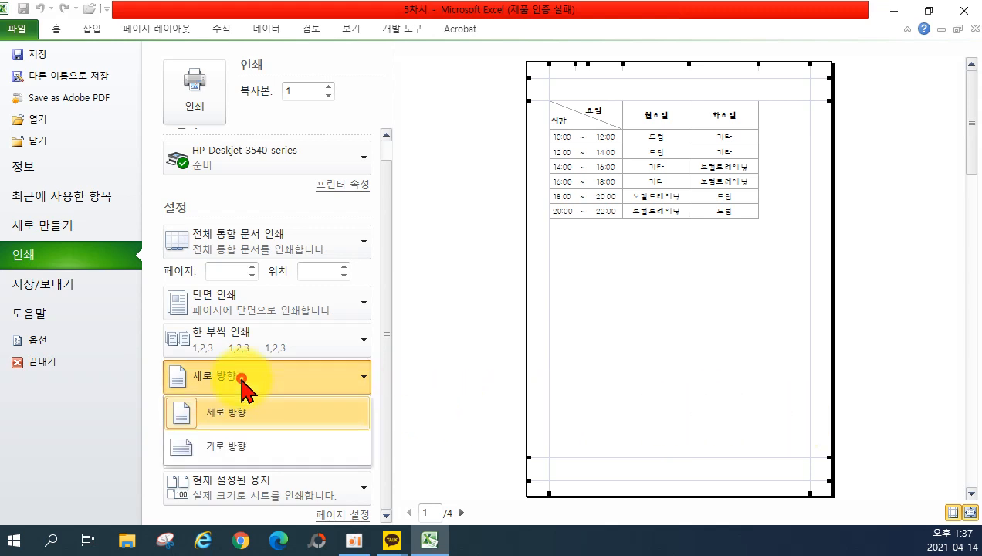
click(257, 448)
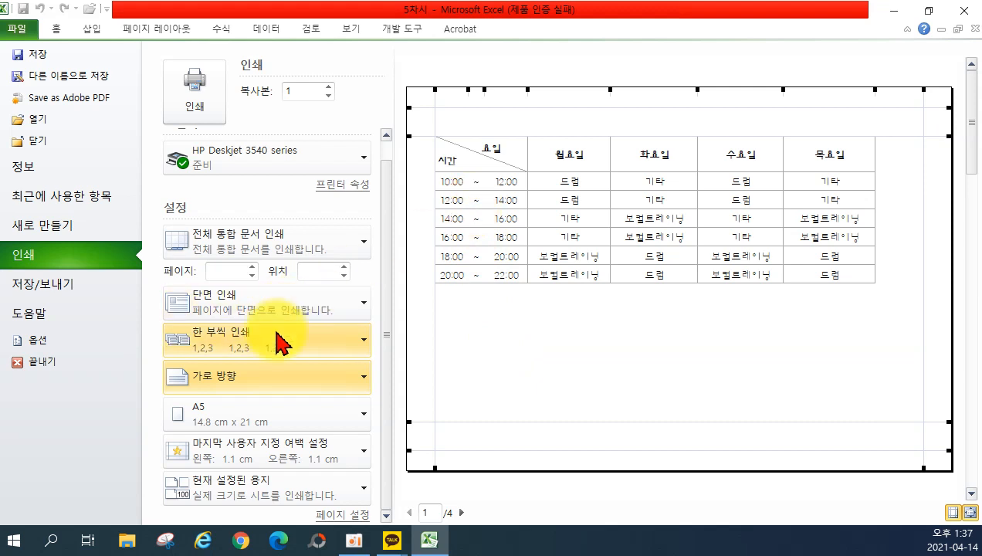
click(240, 416)
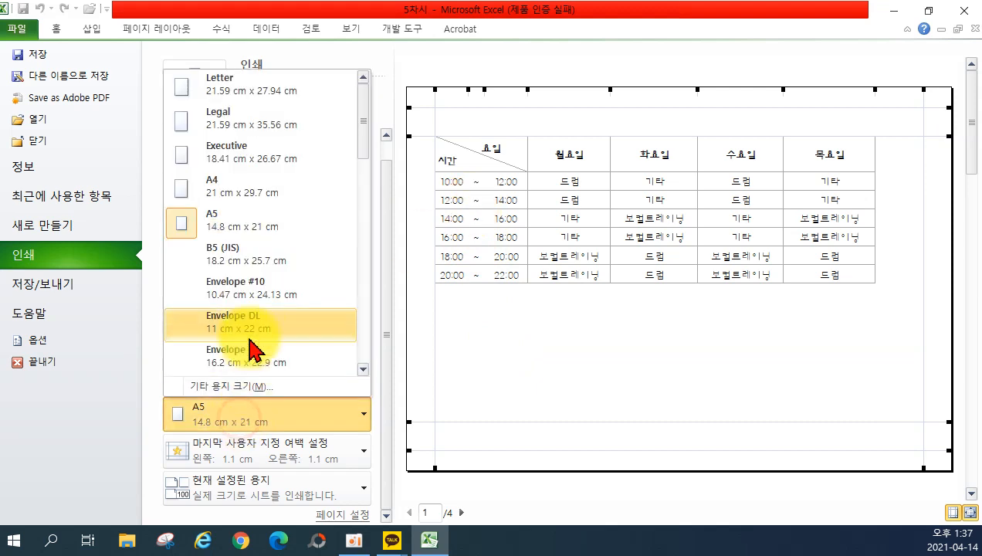
click(253, 195)
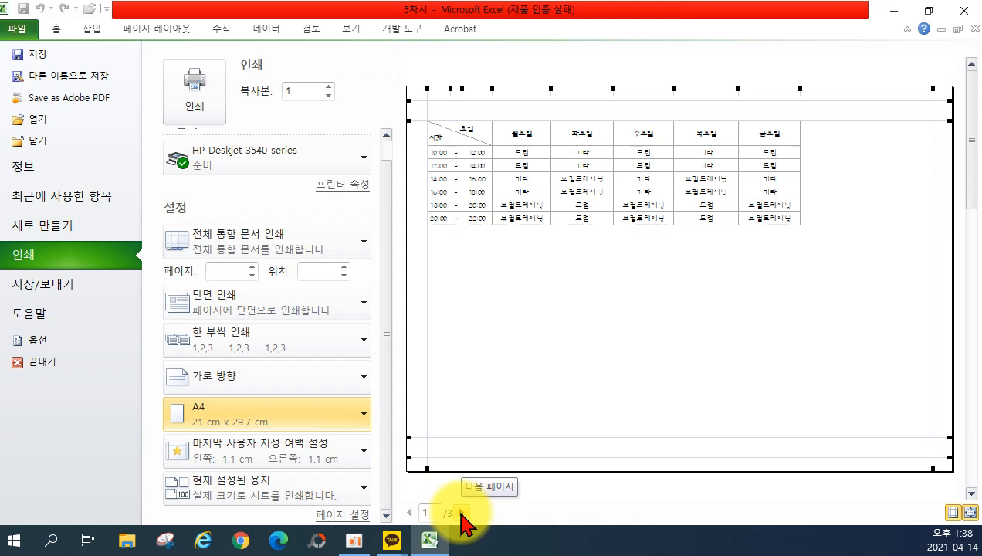
Page through to preview page 2 and set its paper size to A5.
click(462, 512)
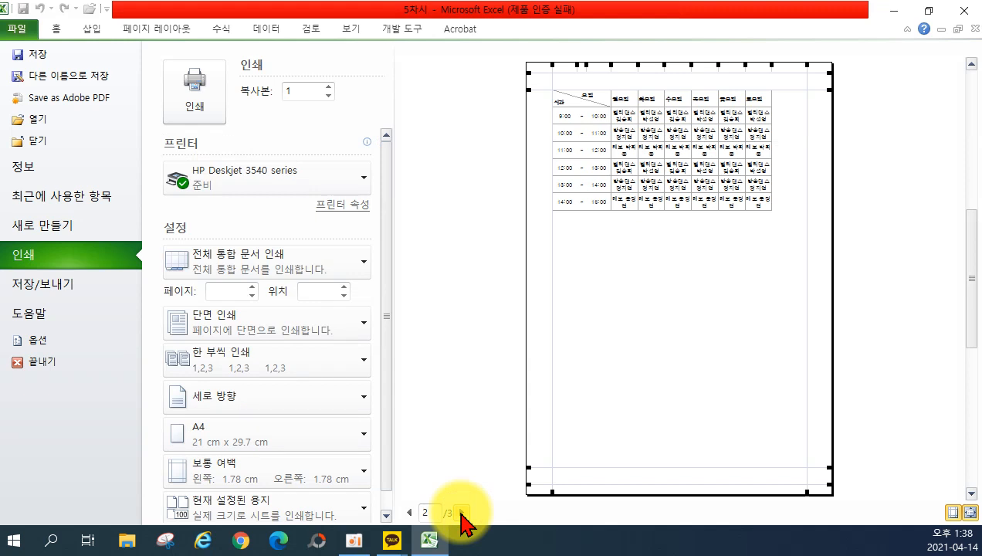
click(409, 512)
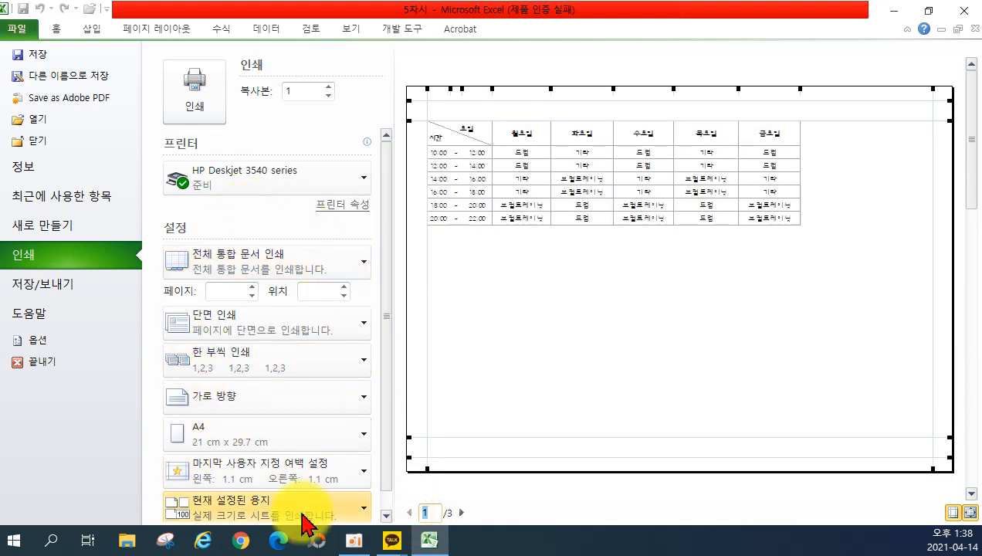
click(461, 512)
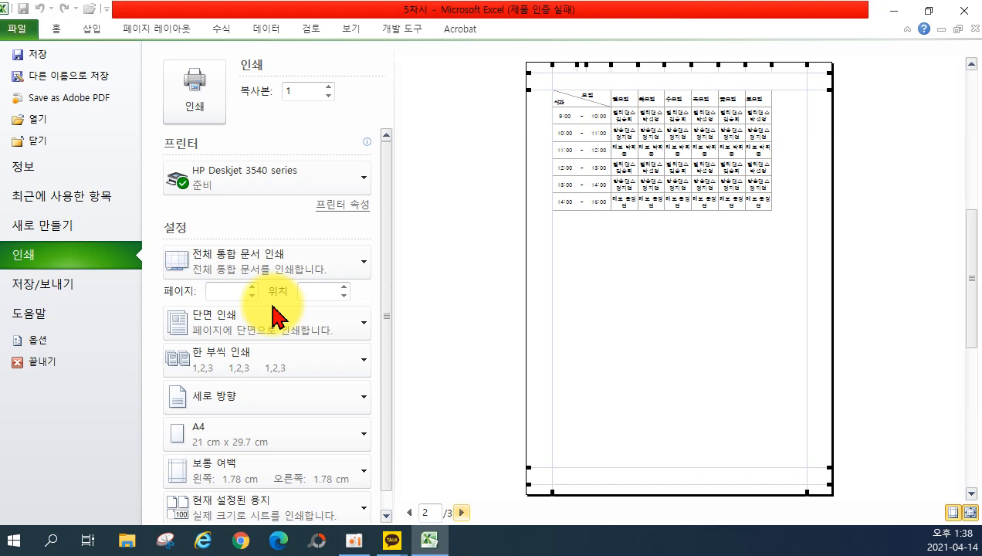
click(284, 430)
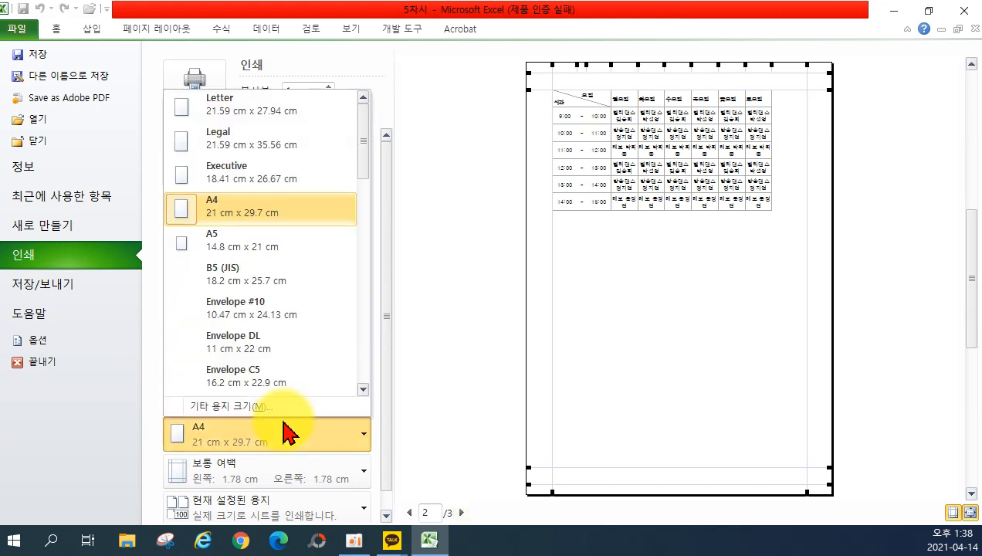
click(255, 246)
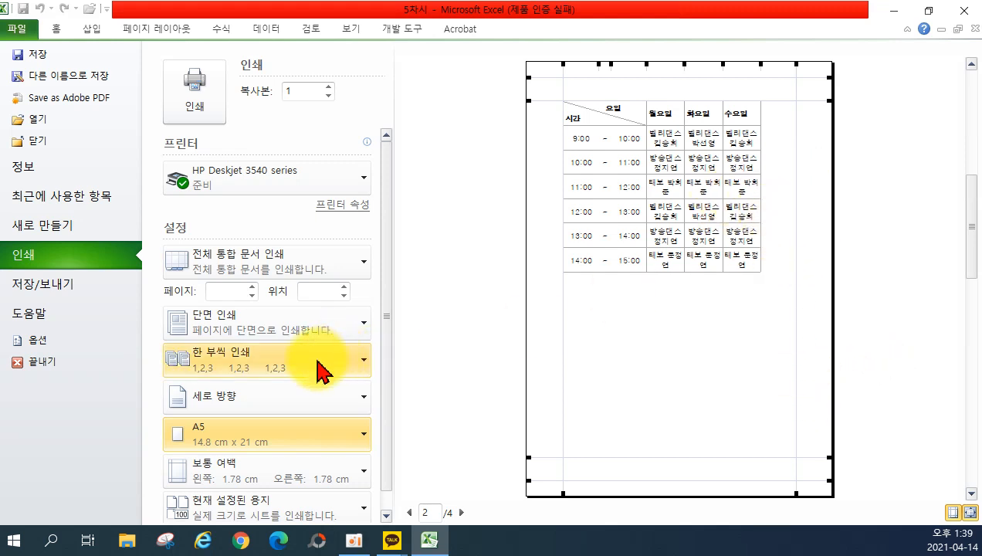
Switch the second timetable to Landscape orientation and bring up the margin presets list.
click(263, 398)
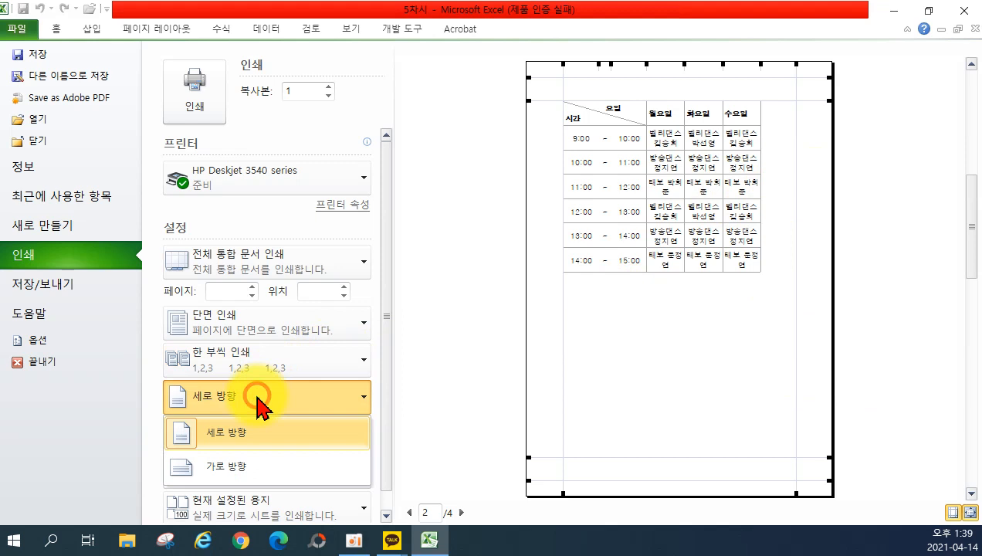
click(260, 469)
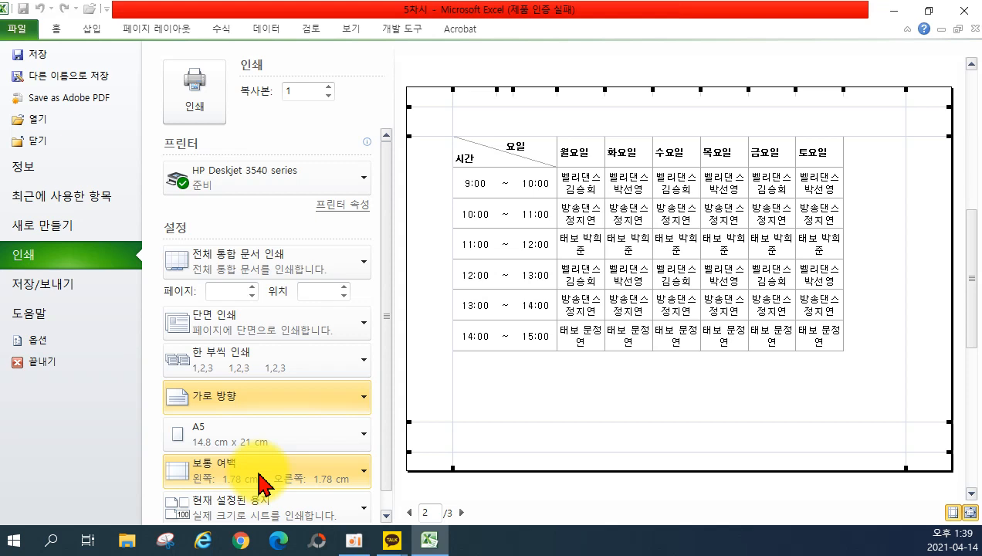
click(264, 485)
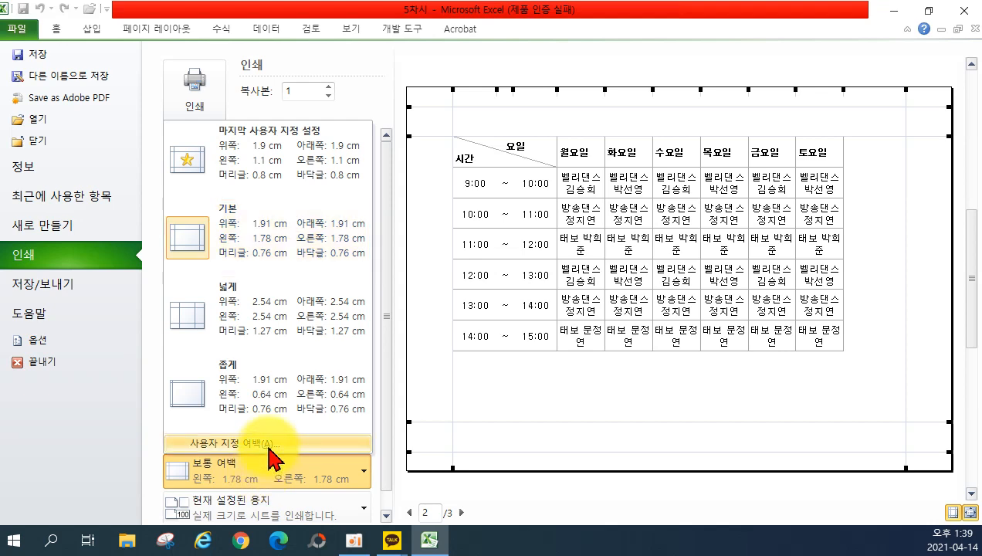
In Custom Margins, set the top, left, right and bottom margins to 1 cm.
click(272, 446)
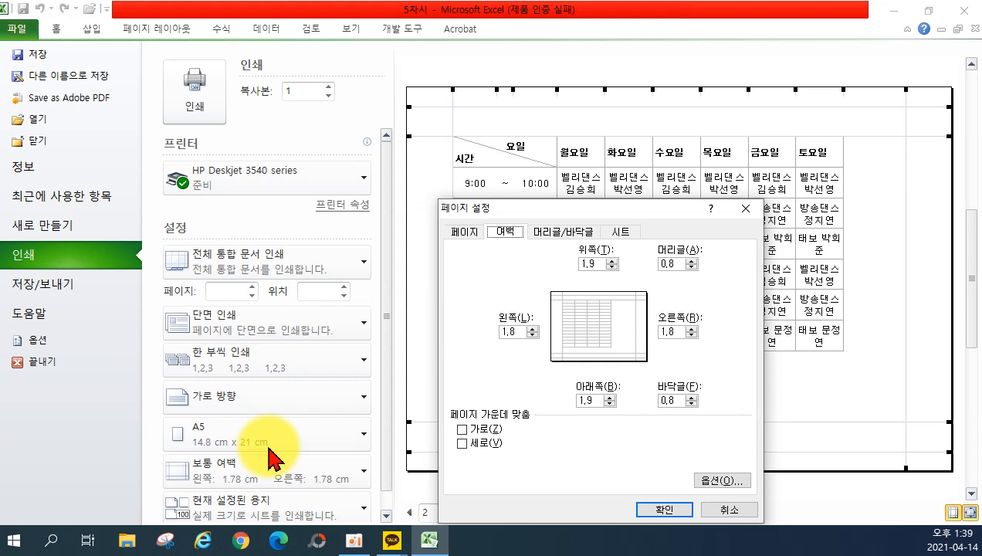
click(589, 262)
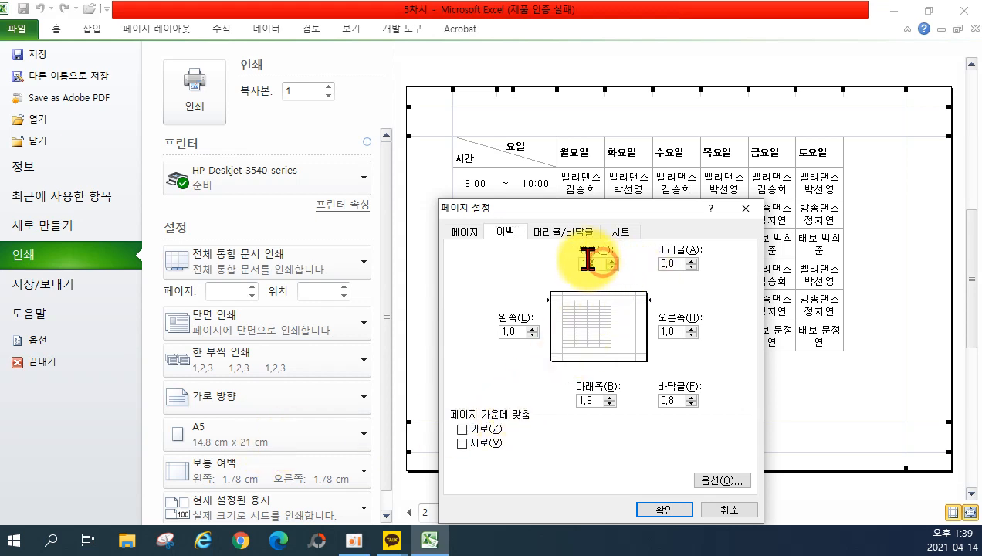
drag(588, 263, 566, 254)
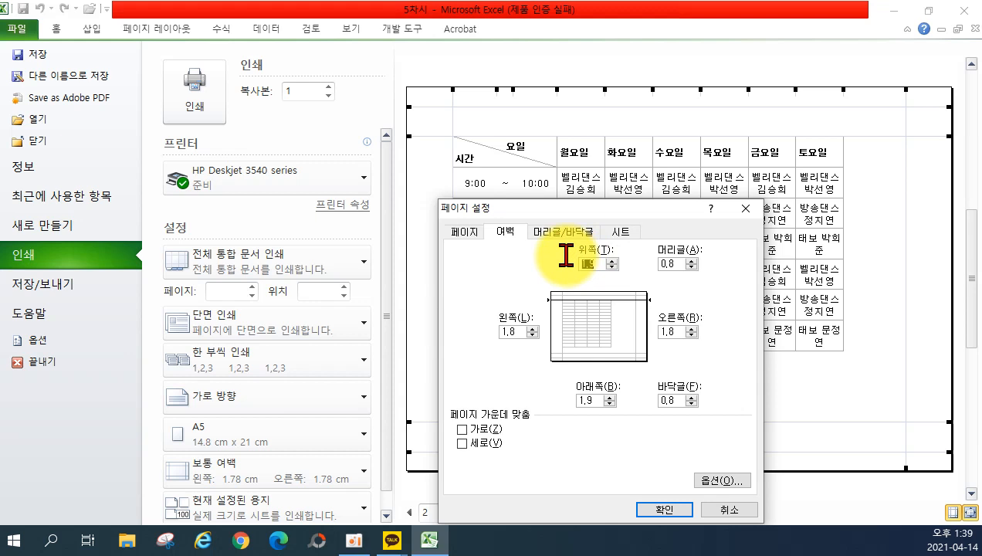
text(1)
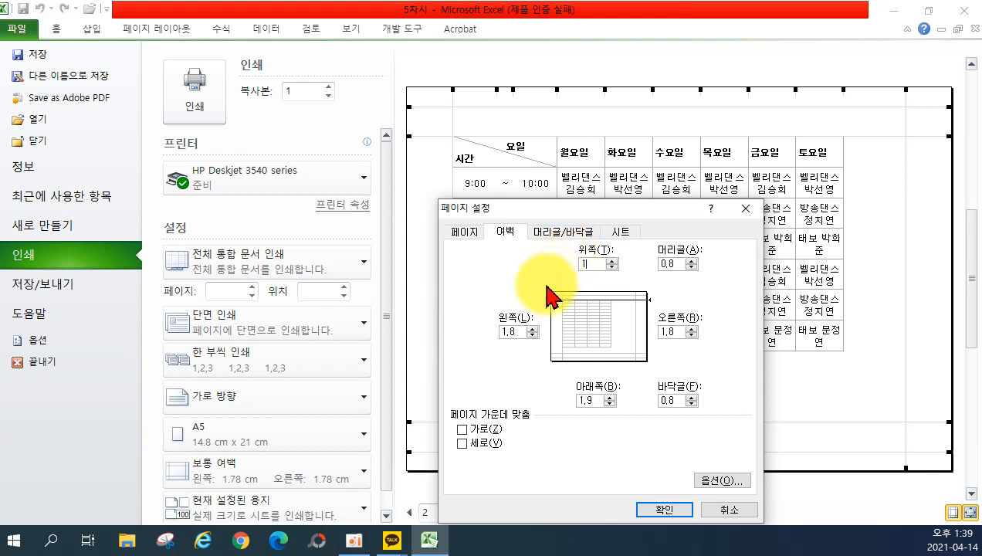
double_click(519, 329)
text(1)
double_click(668, 331)
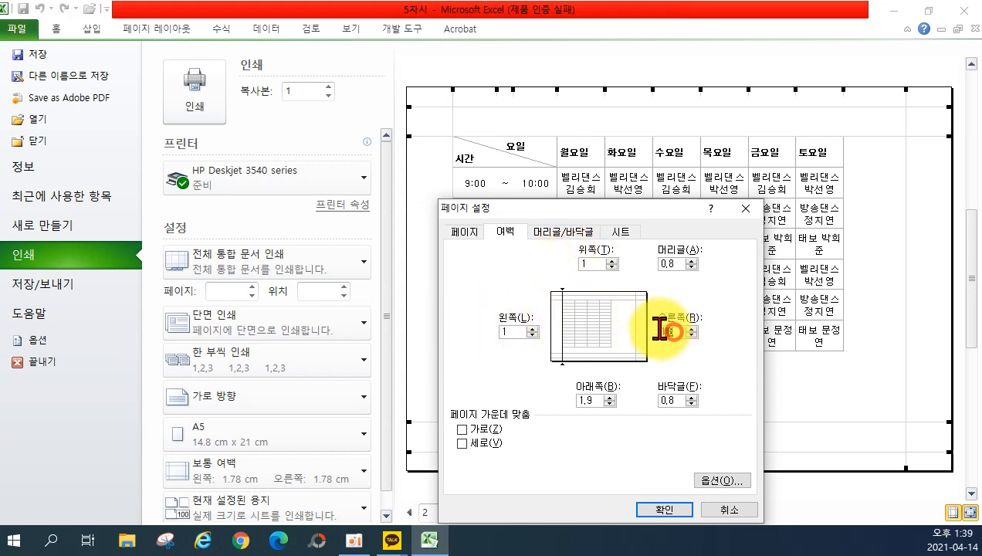
text(1)
double_click(591, 401)
text(1)
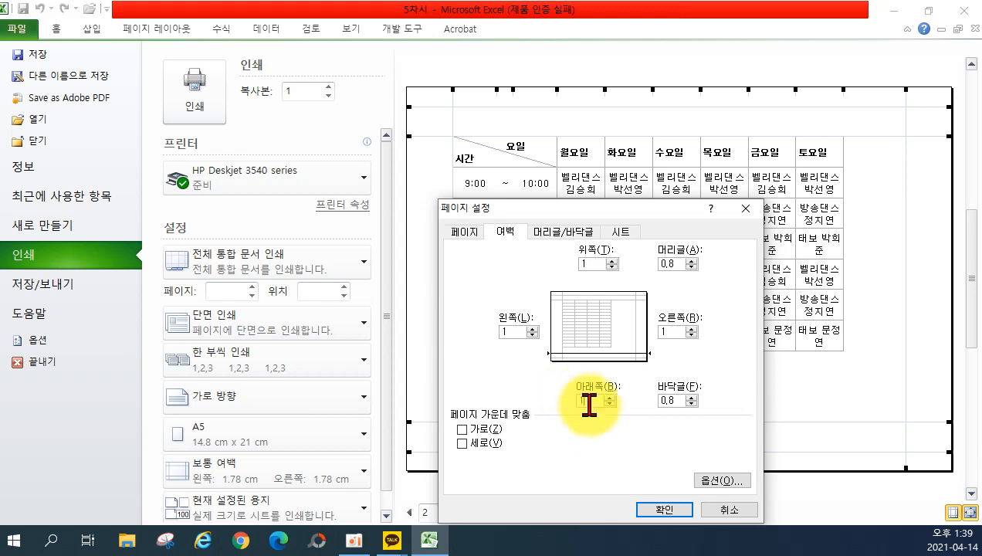
Centre the timetable horizontally and vertically, apply it, and bring up Custom Scaling Options.
drag(555, 209, 193, 136)
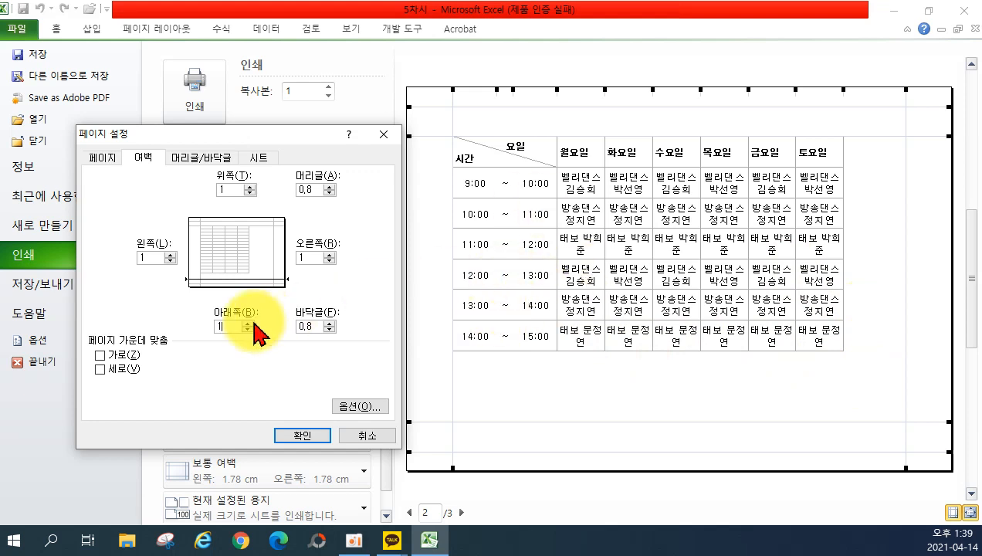
click(103, 355)
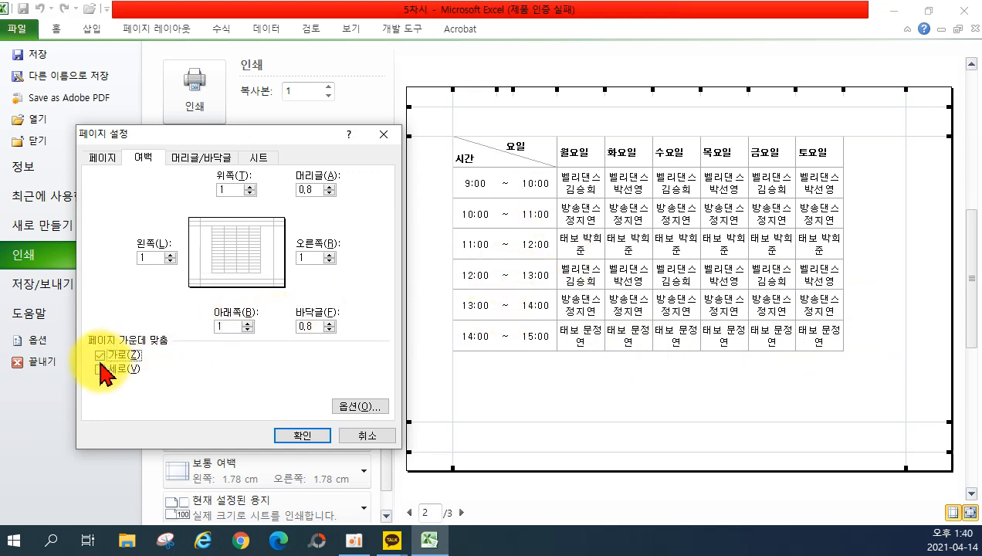
click(102, 369)
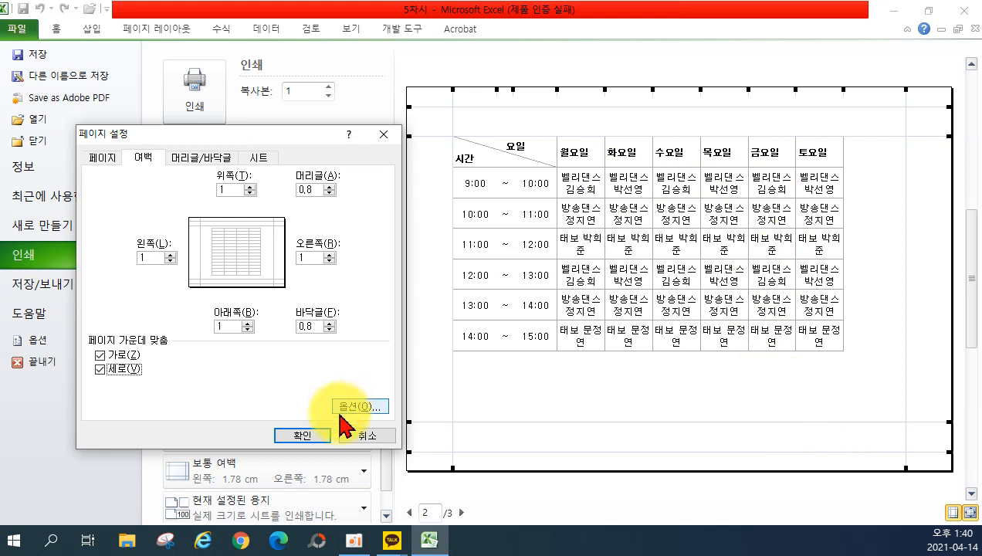
click(298, 436)
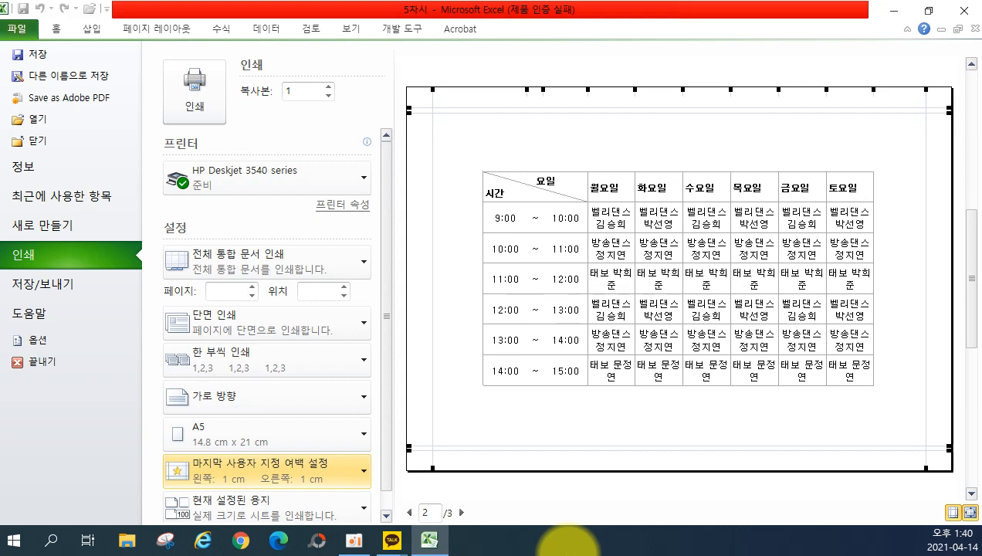
click(245, 511)
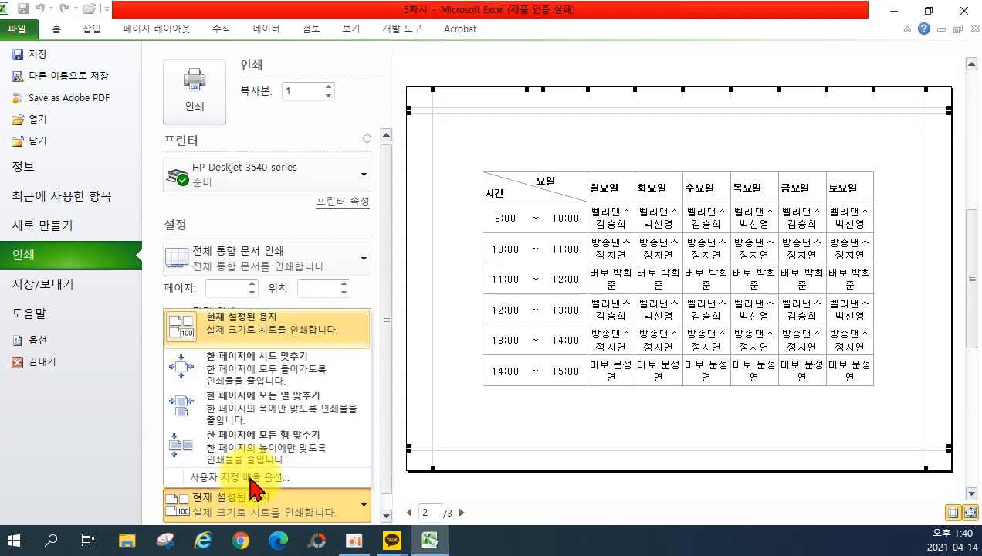
click(249, 477)
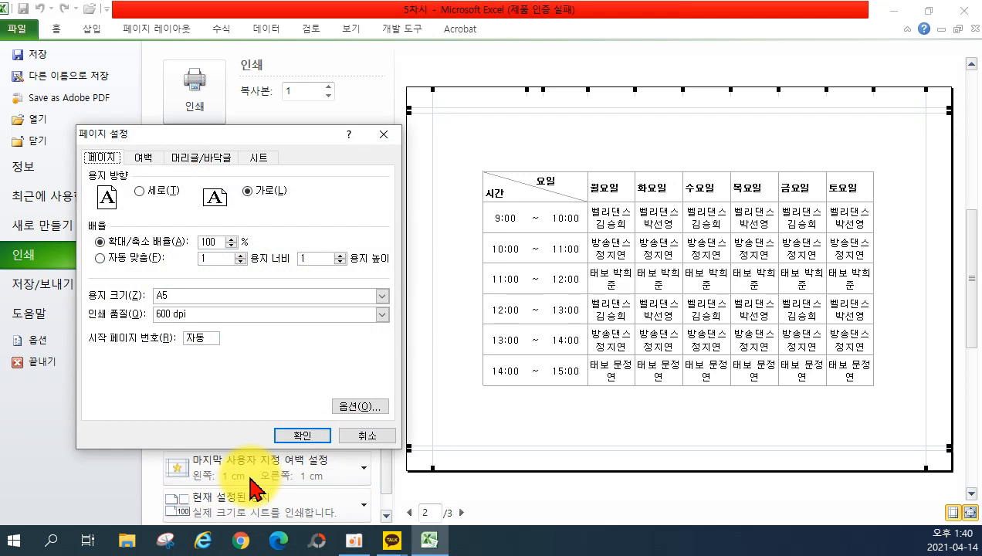
Replace the Adjust to scale of 100% with 115% and confirm.
drag(220, 239, 192, 239)
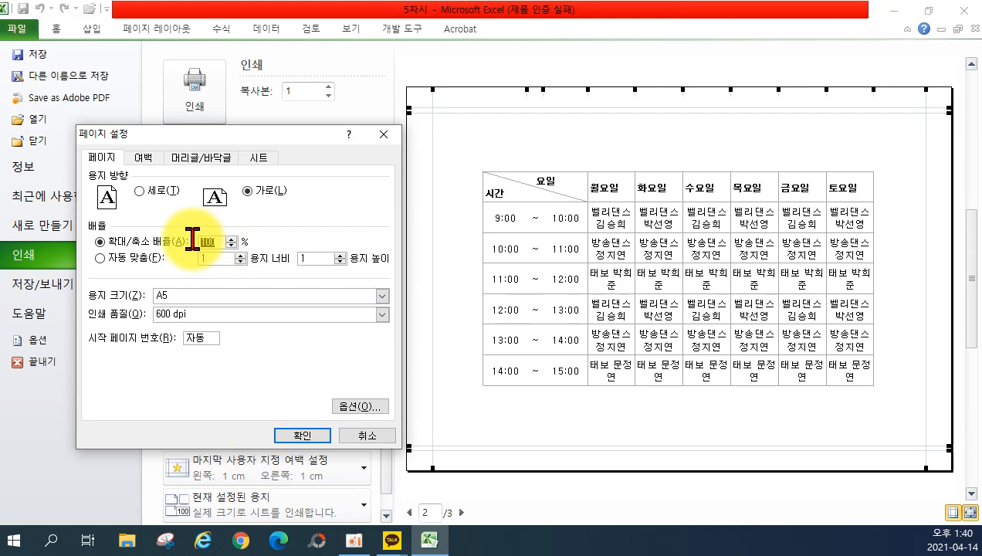
text(115)
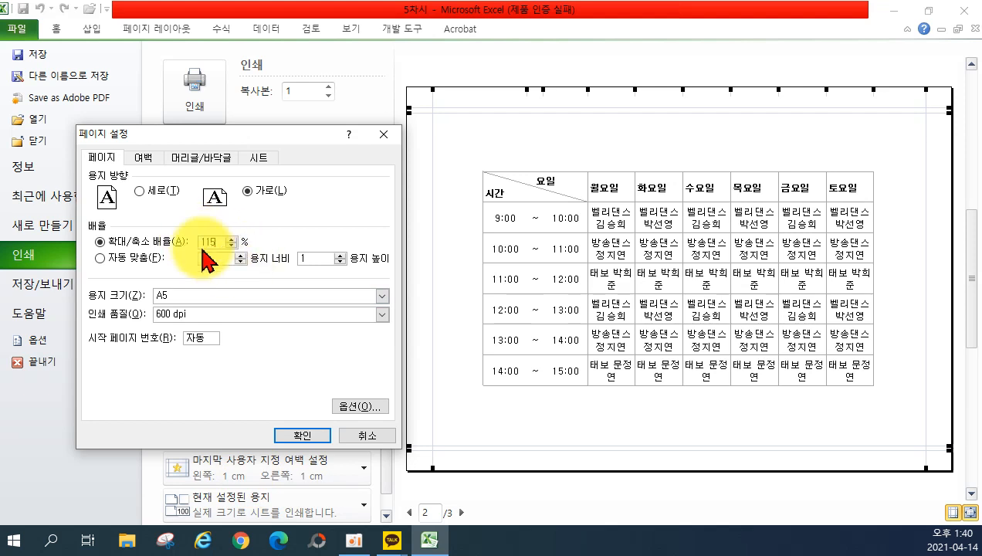
click(309, 435)
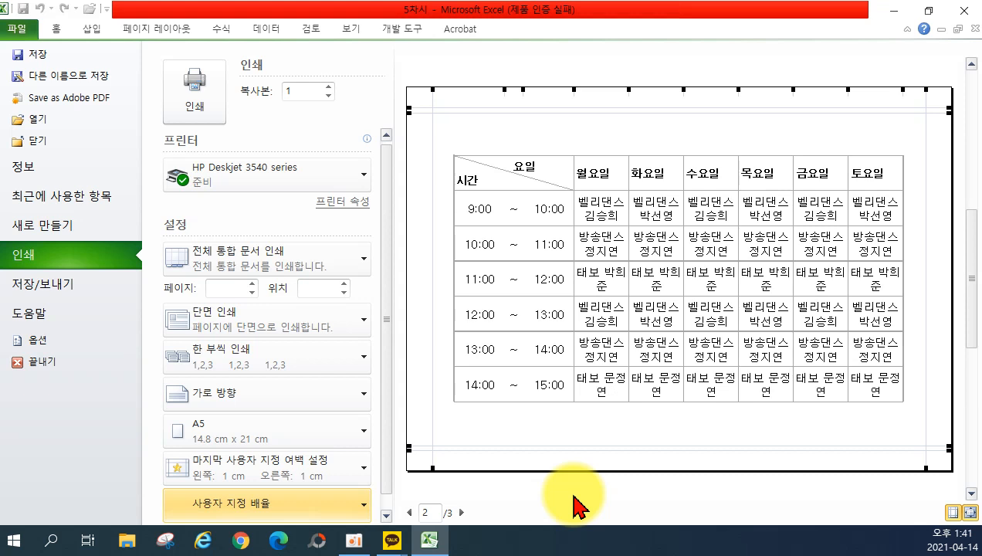
Leave print preview, go to Sheet2's weekly schedule, and bring up the workbook's Info page.
click(56, 37)
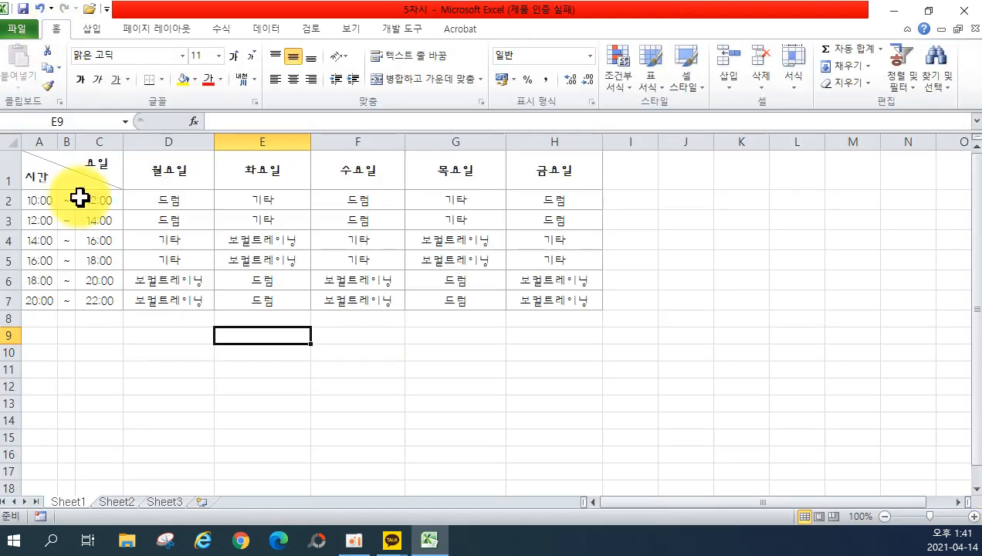
click(120, 501)
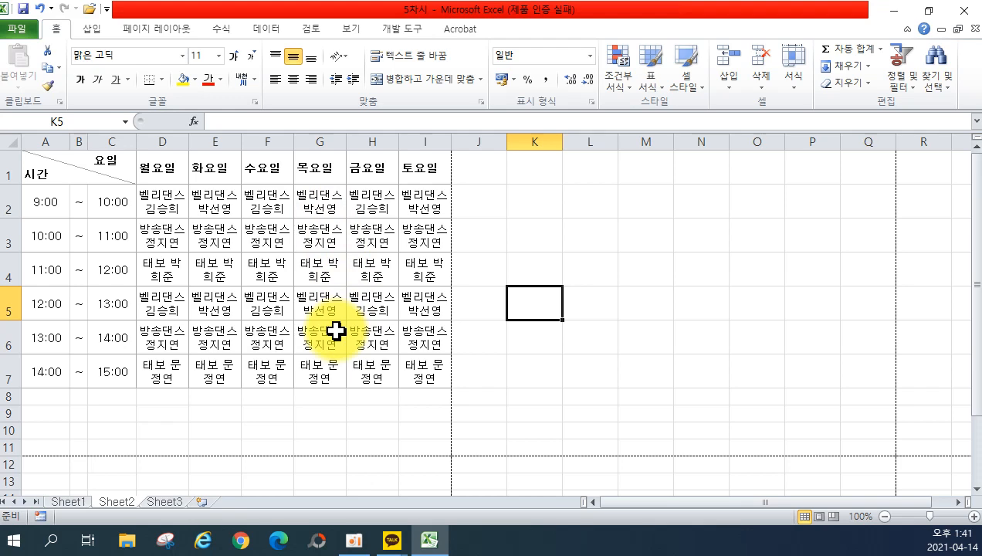
click(20, 29)
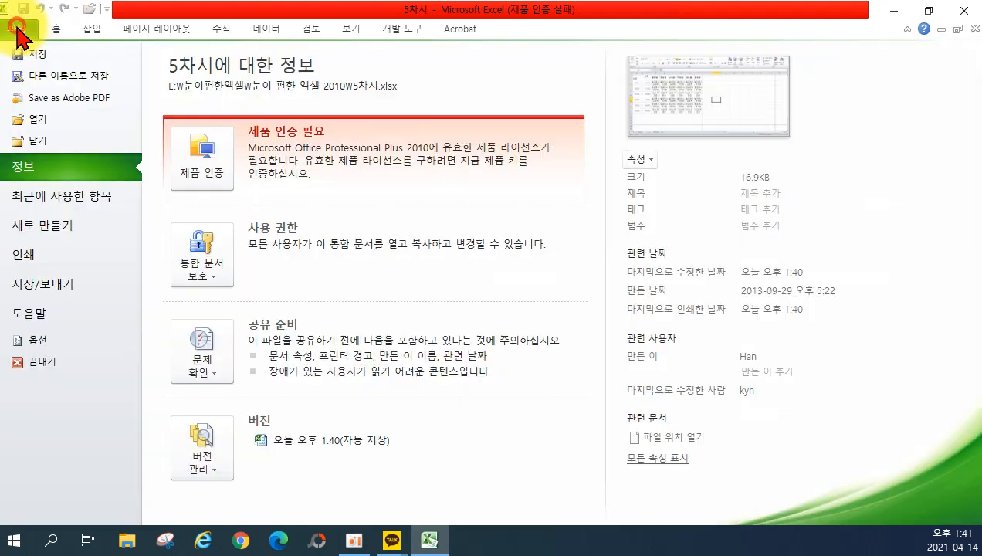
In the Print settings, limit printing to Print Active Sheets only.
click(23, 254)
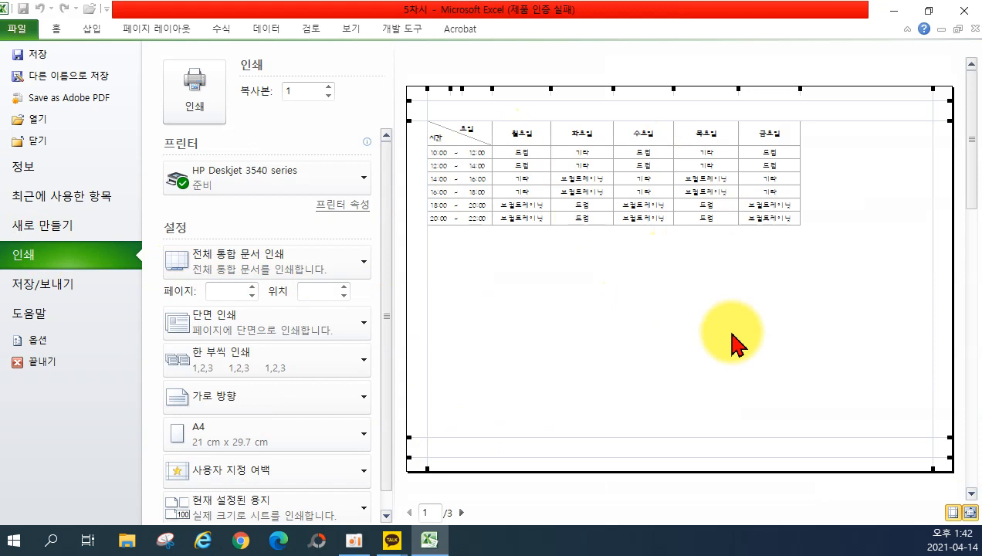
click(267, 268)
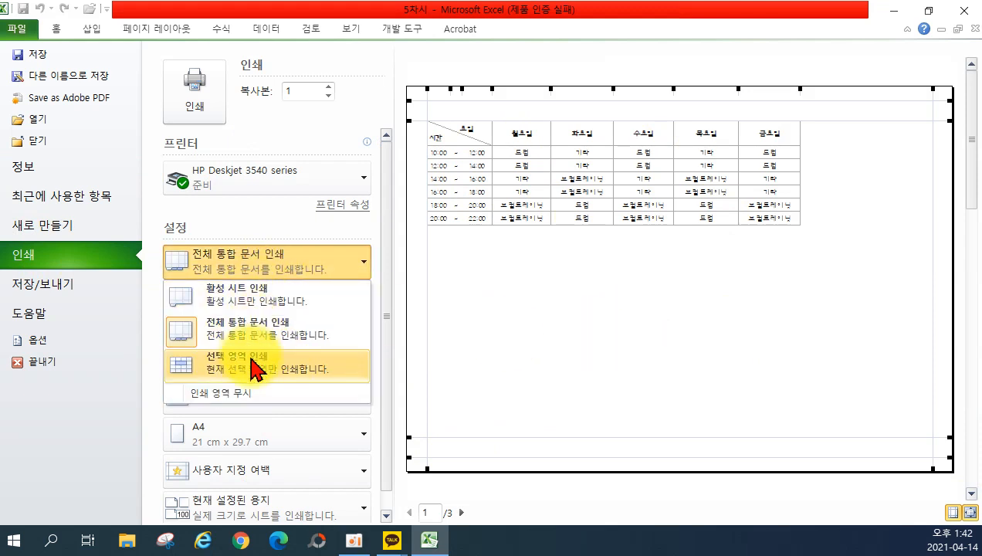
click(255, 303)
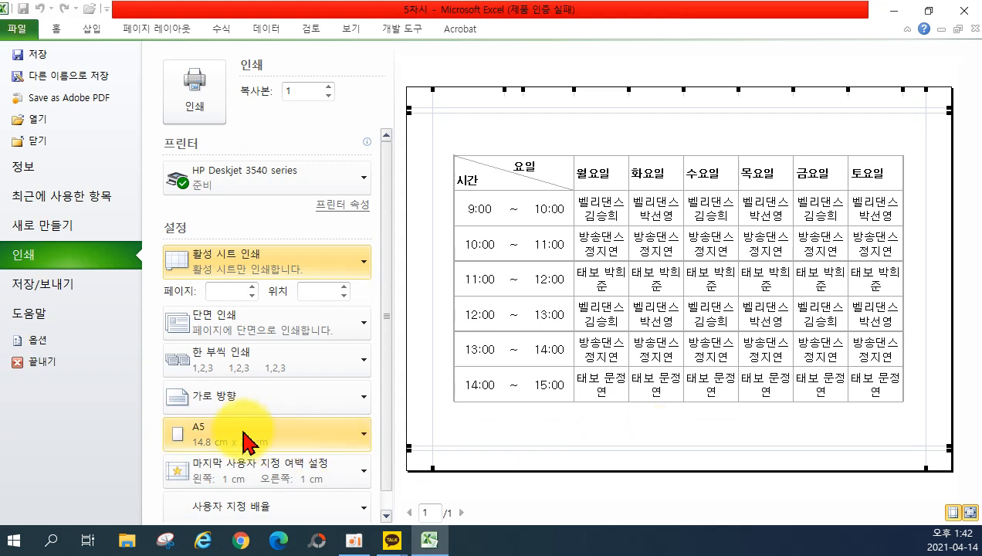
click(232, 401)
Lay out Sheet2's printout as portrait A4 with Normal margins (1.78 cm left and right).
click(243, 439)
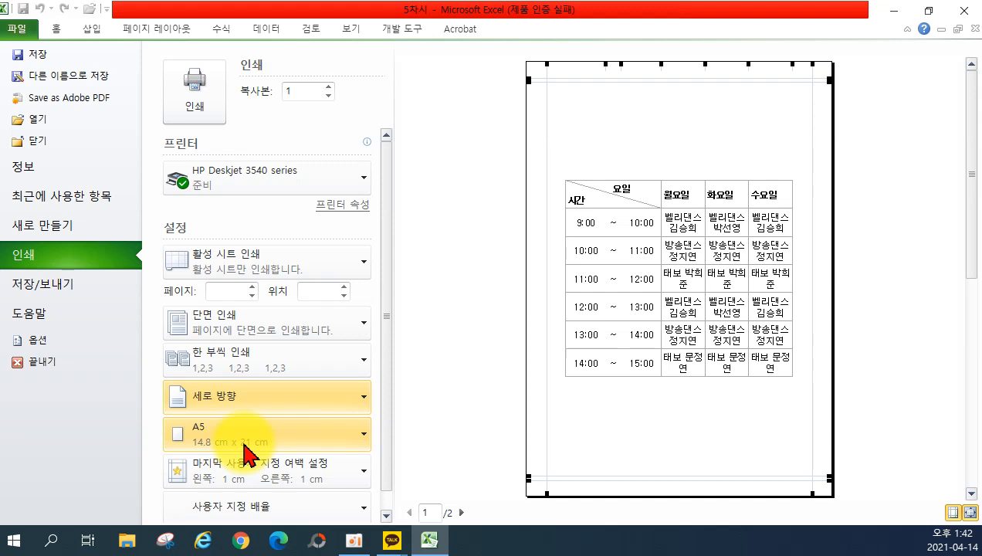
click(248, 451)
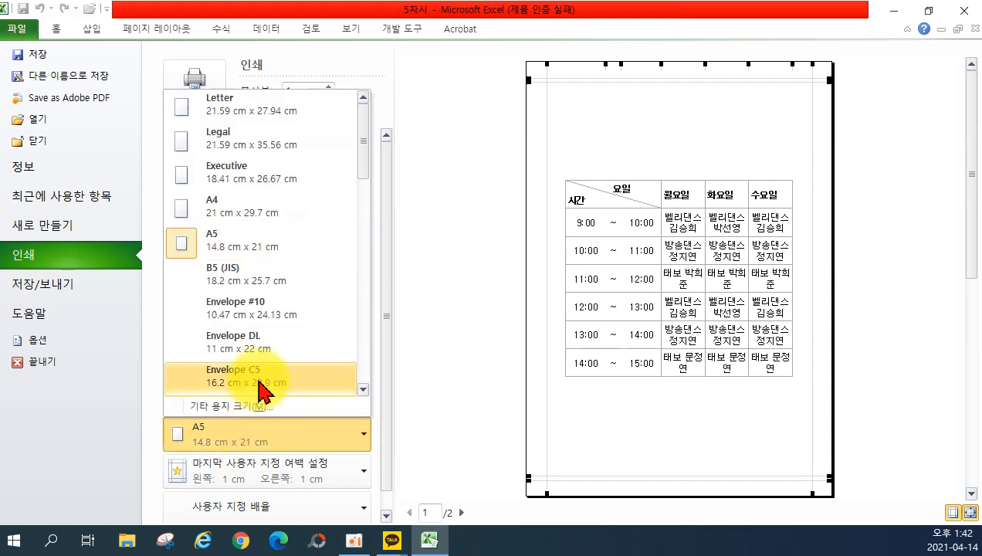
click(258, 226)
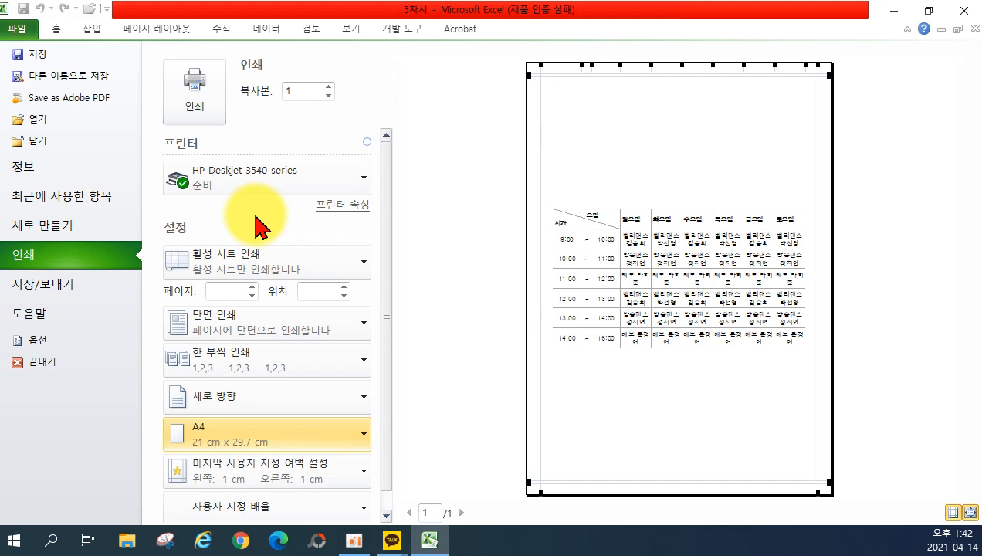
click(248, 468)
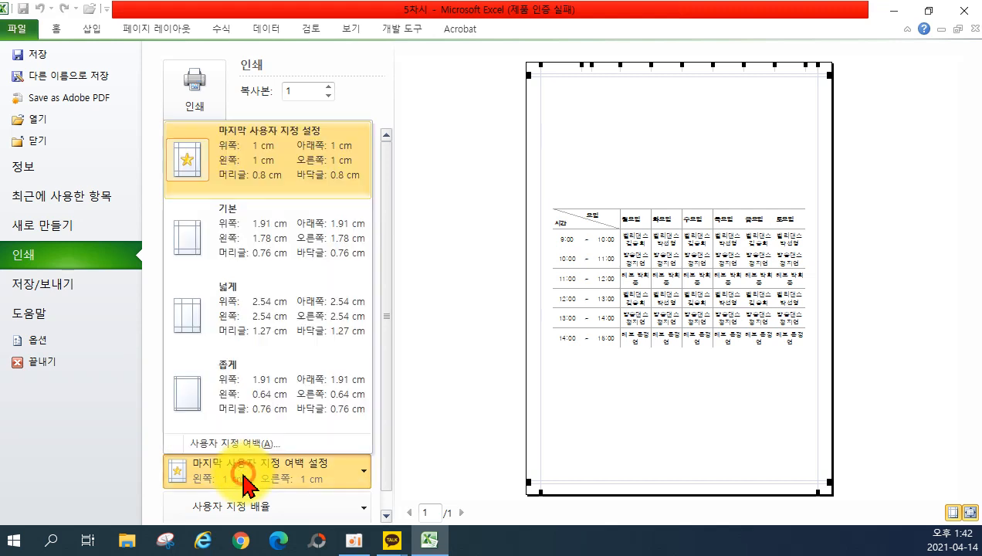
click(283, 273)
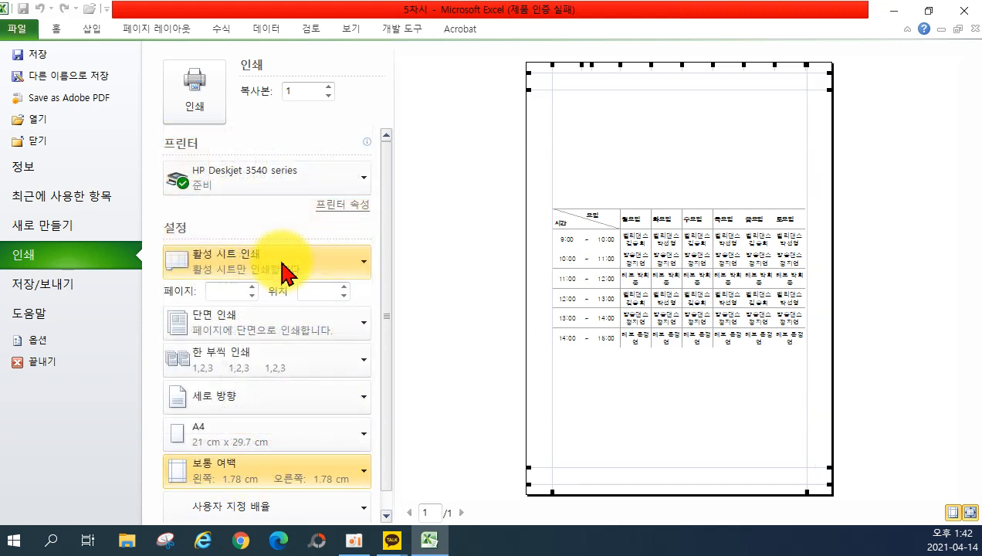
scroll(329, 448, down, 1)
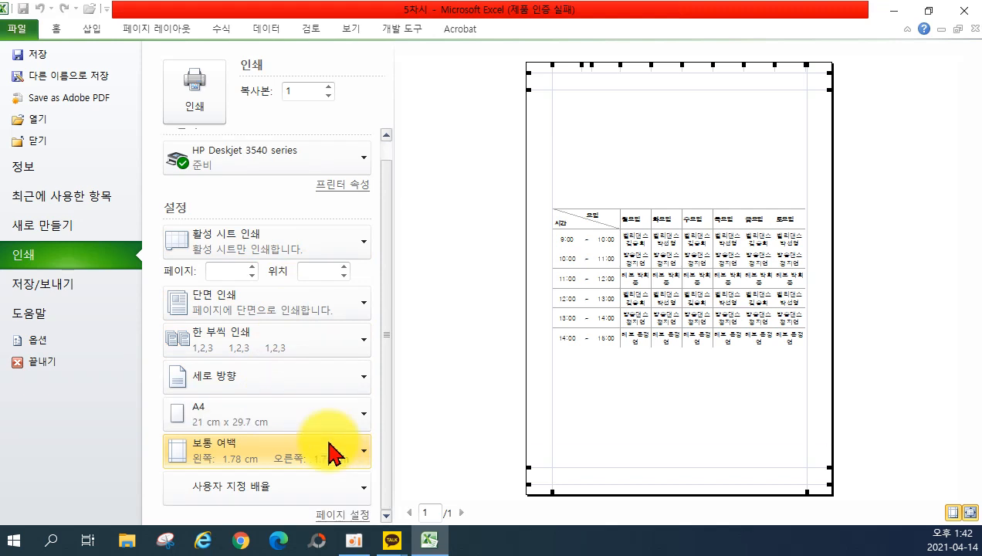
In Page Setup's Margins settings, keep Horizontally centred and clear Vertically centred for the timetable.
click(329, 515)
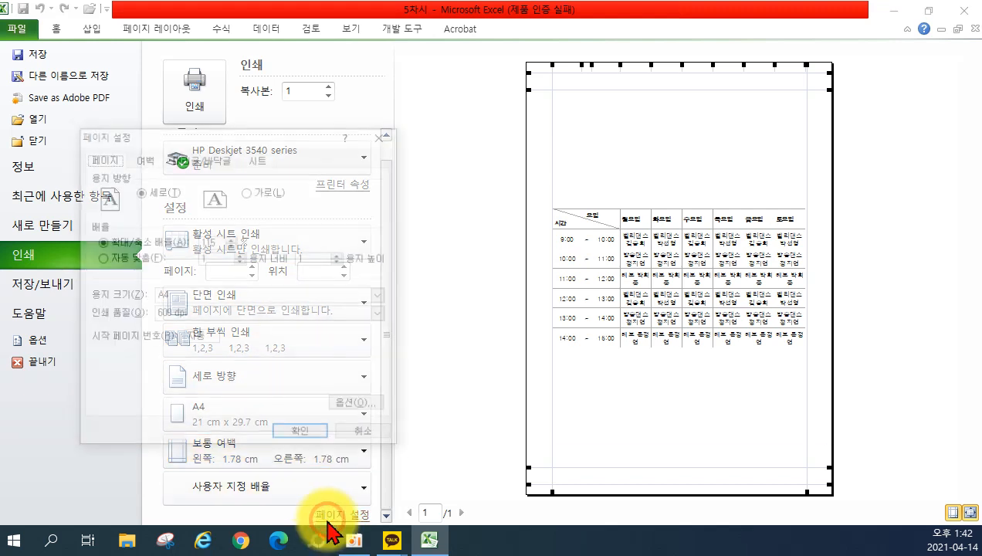
click(138, 160)
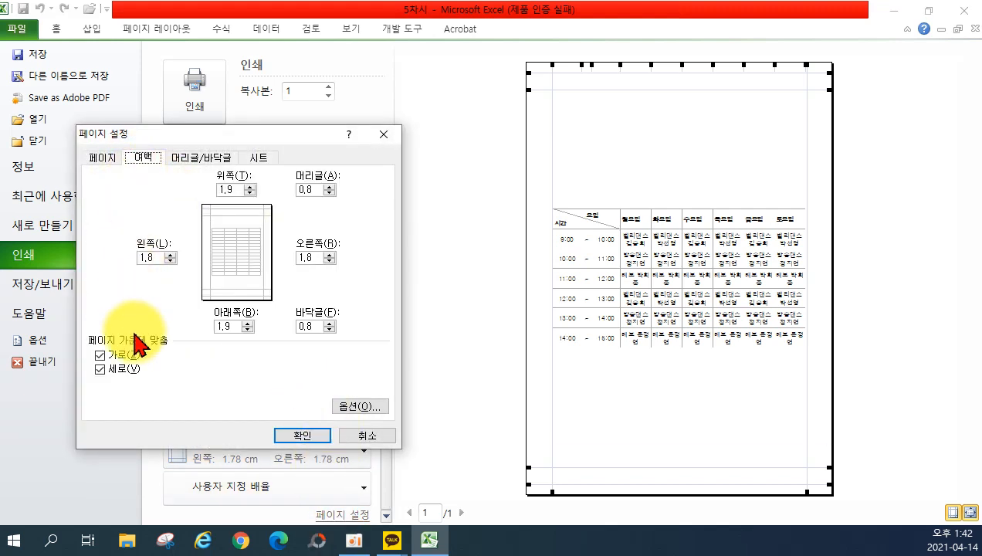
click(99, 355)
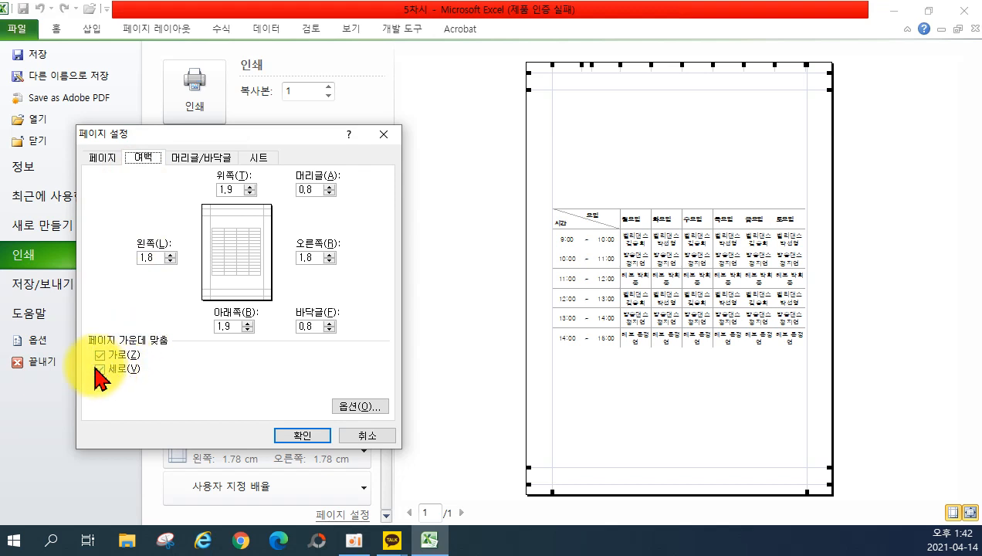
click(99, 369)
click(103, 354)
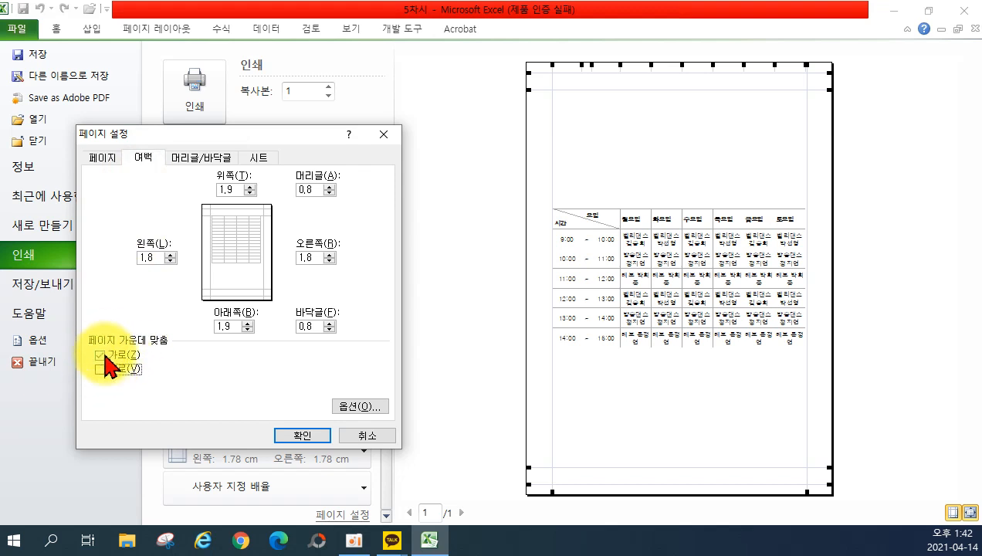
click(299, 435)
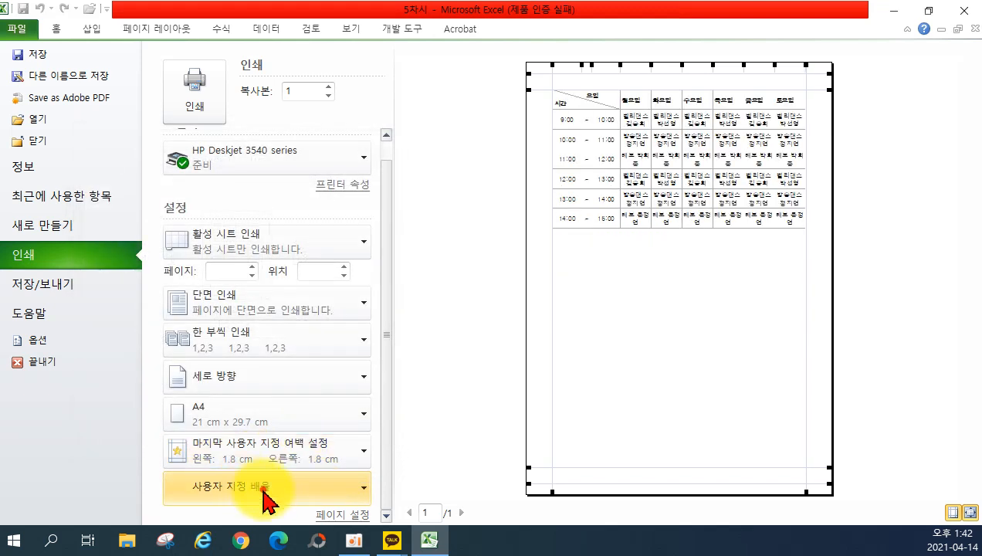
Set Sheet2's scaling to No Scaling, then return to the worksheet and go to Sheet3's schedule.
click(264, 498)
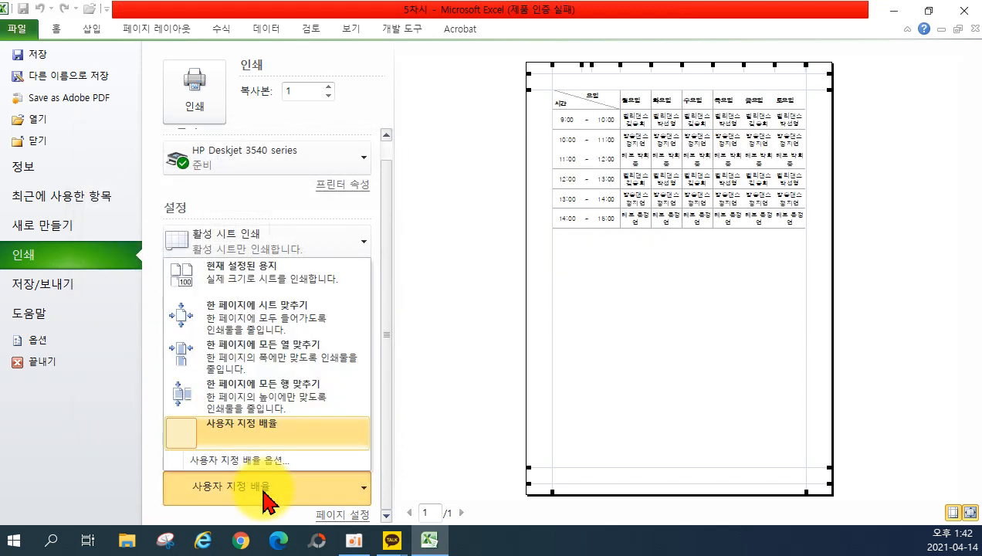
click(282, 286)
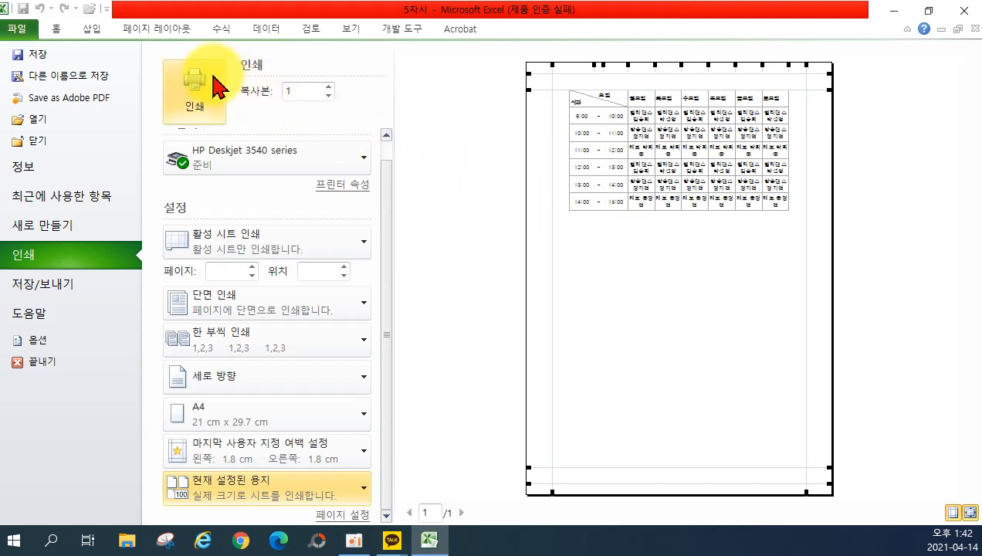
click(61, 33)
click(167, 501)
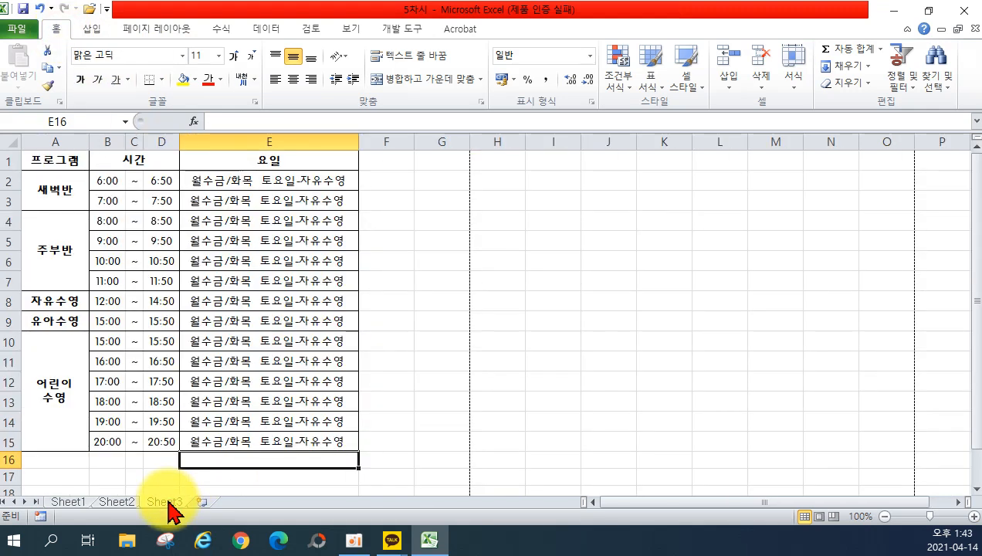
Preview Sheet3's swimming schedule on A5 paper and bring up the margin presets.
click(22, 29)
click(49, 253)
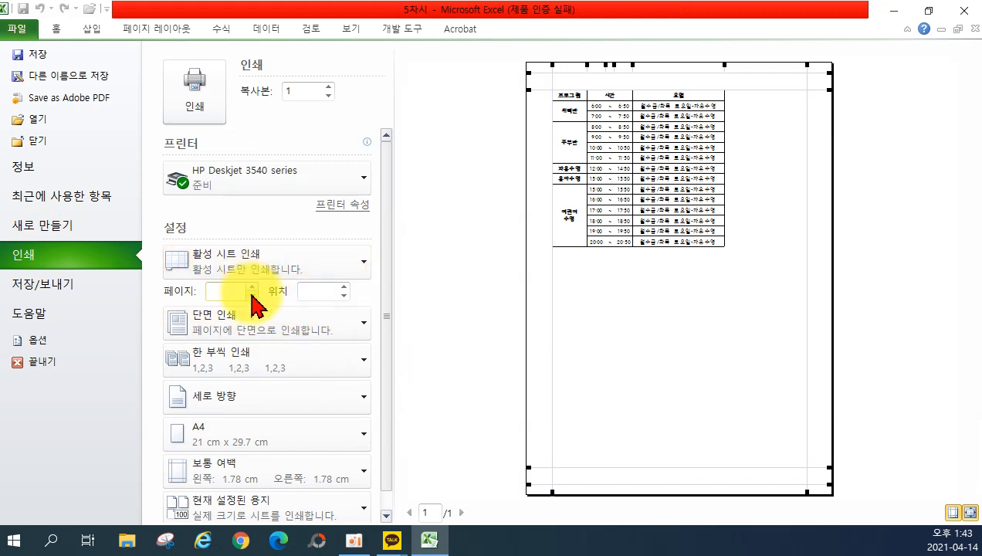
click(268, 427)
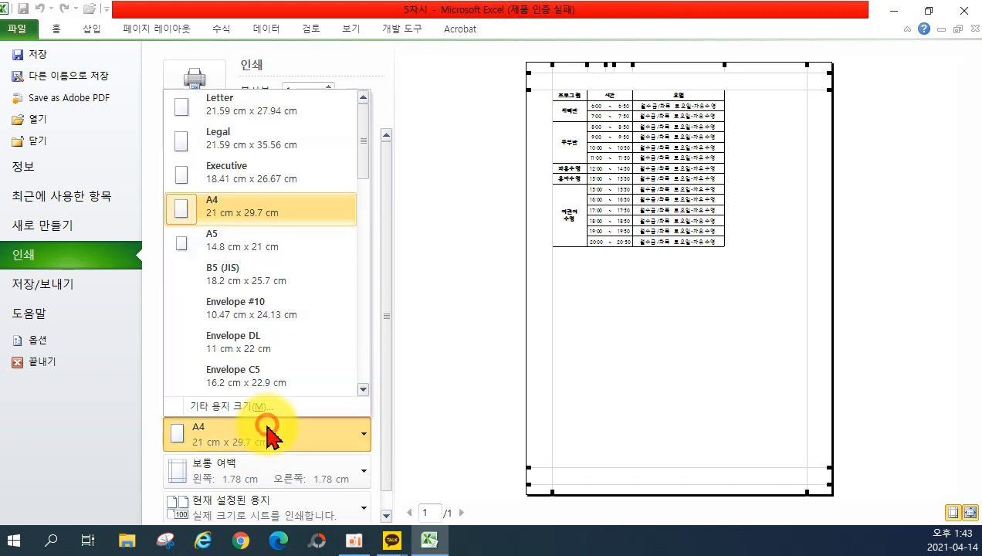
click(251, 262)
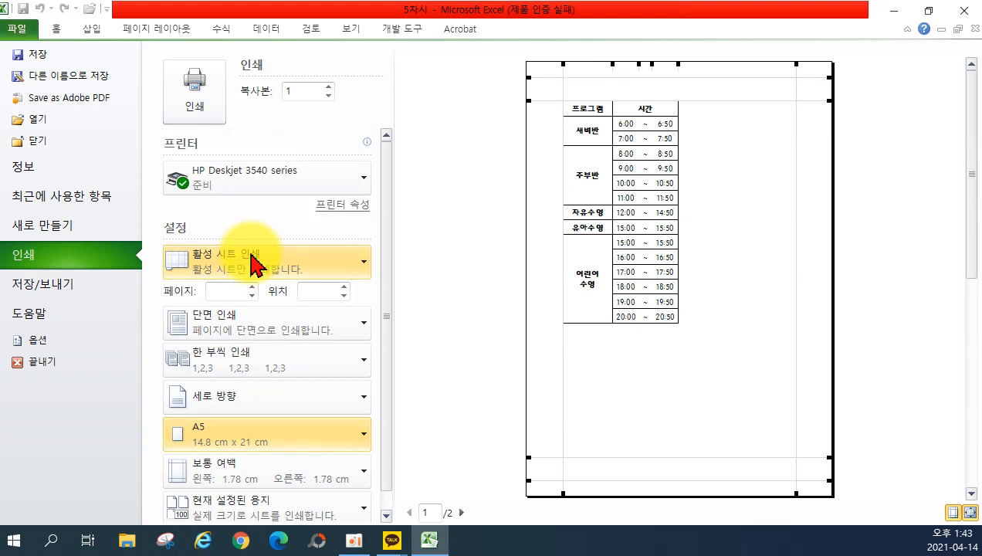
click(258, 471)
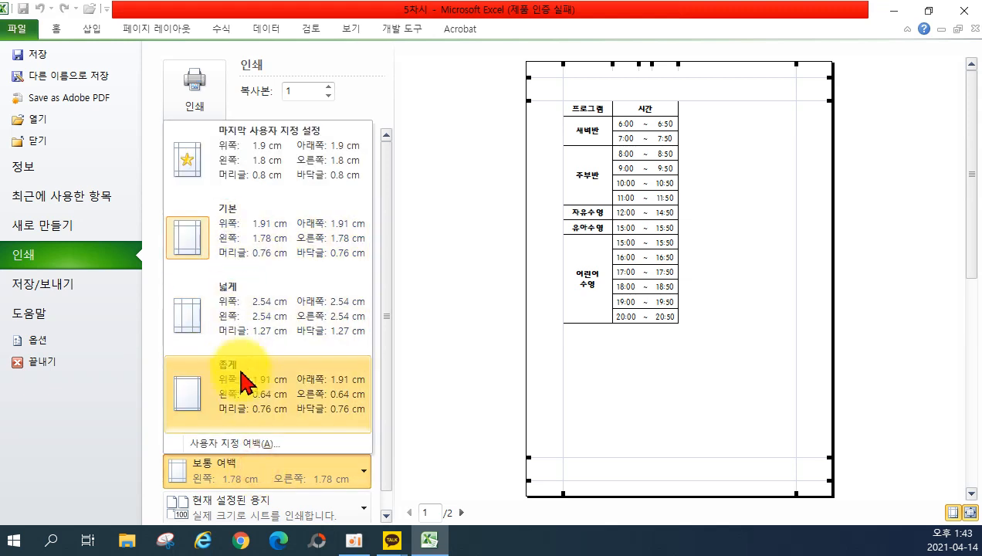
Set custom Top, Bottom, Left and Right margins of 1 cm and centre the table horizontally.
click(255, 445)
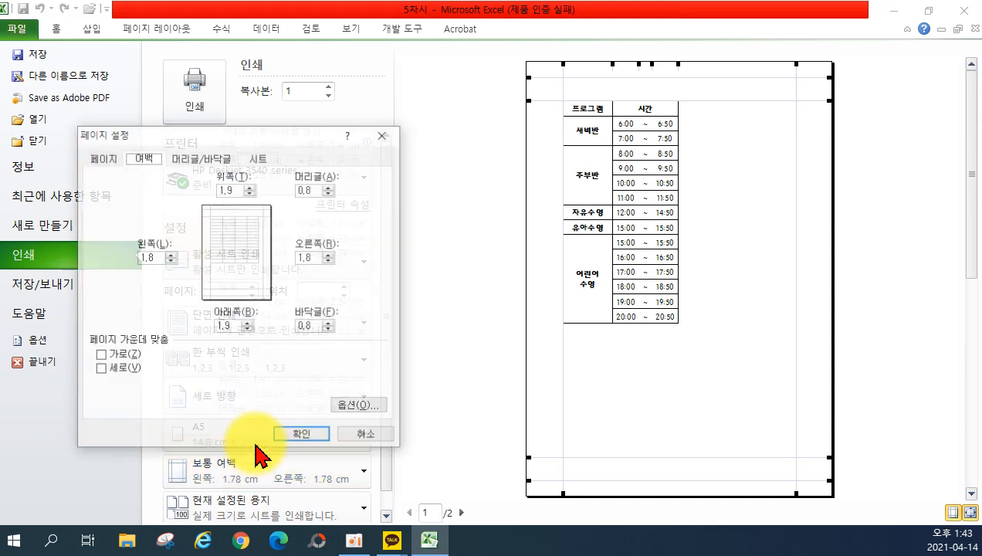
double_click(228, 189)
text(1)
double_click(228, 326)
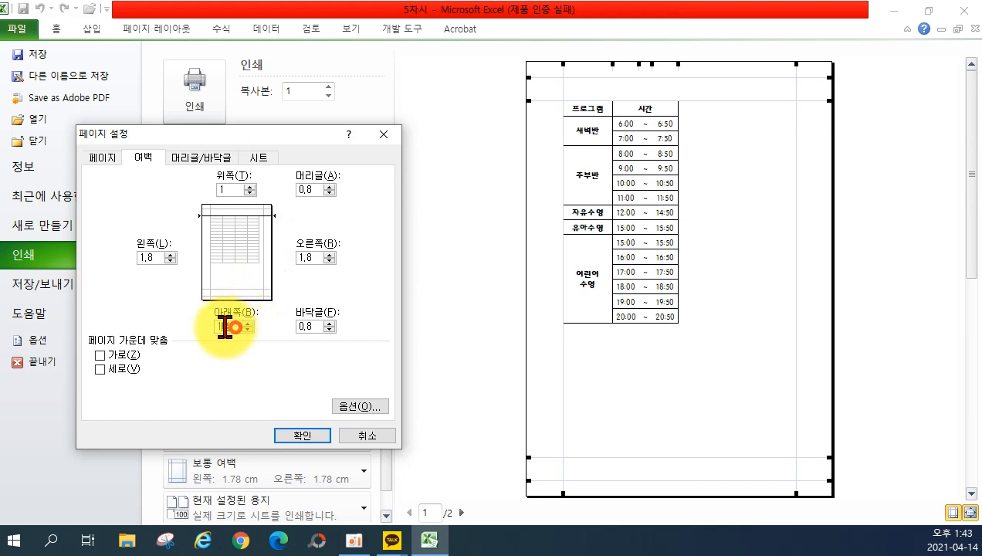
text(1)
click(158, 257)
double_click(158, 257)
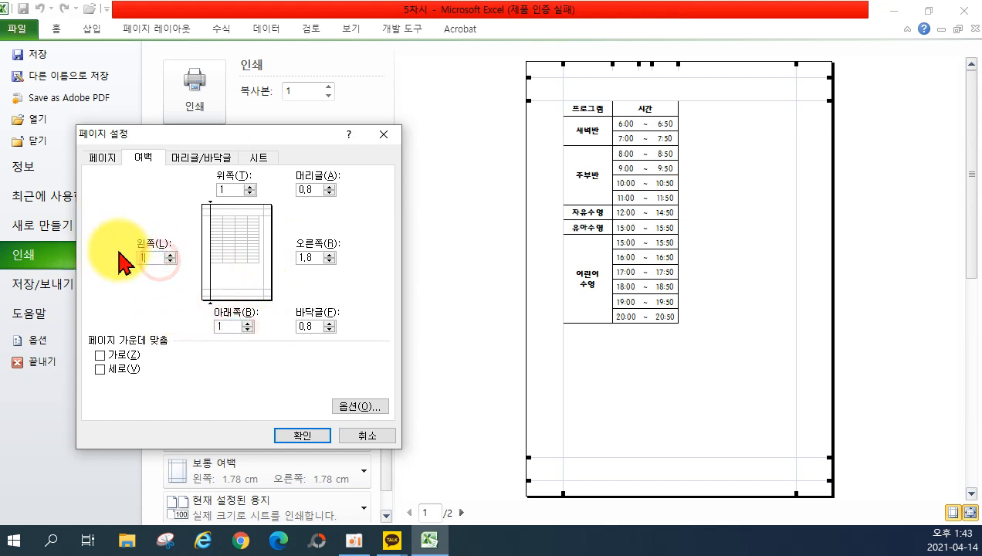
text(1)
double_click(313, 257)
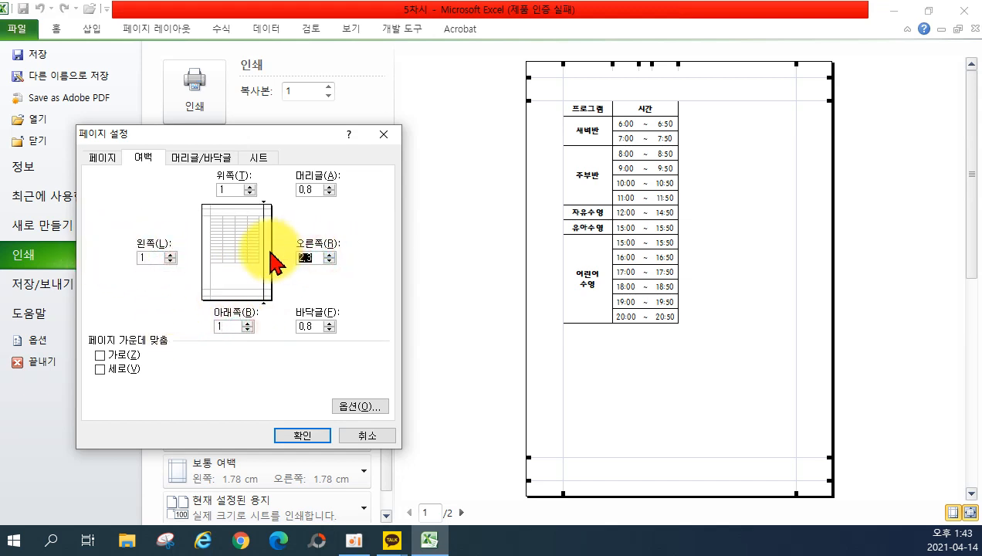
text(1)
click(100, 355)
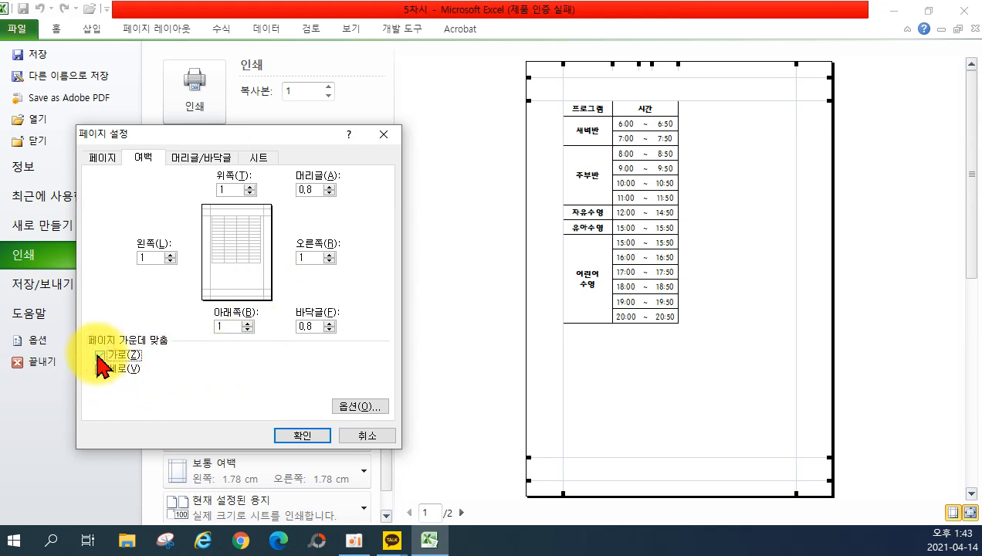
click(297, 435)
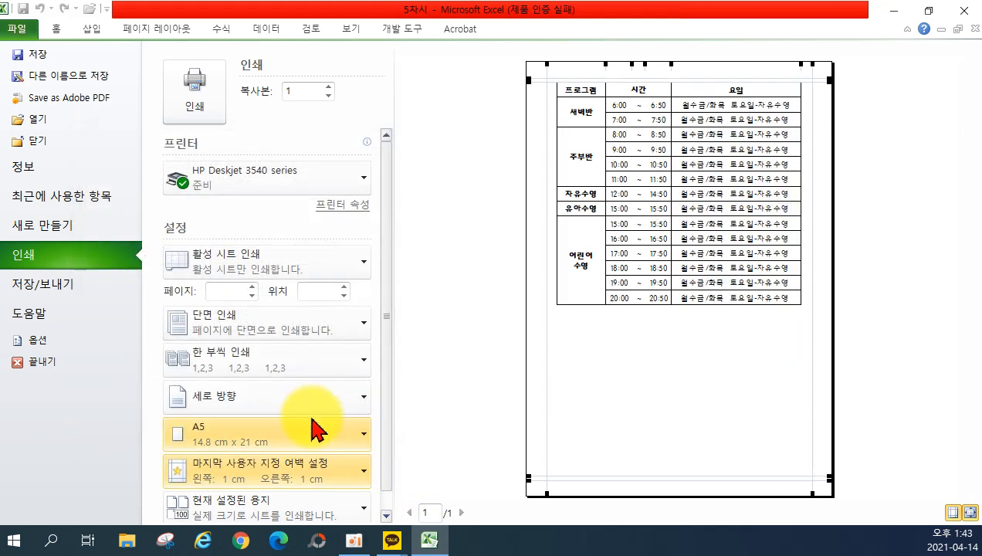
Keep Sheet3 printing at actual size (No Scaling) and return to its worksheet.
click(385, 515)
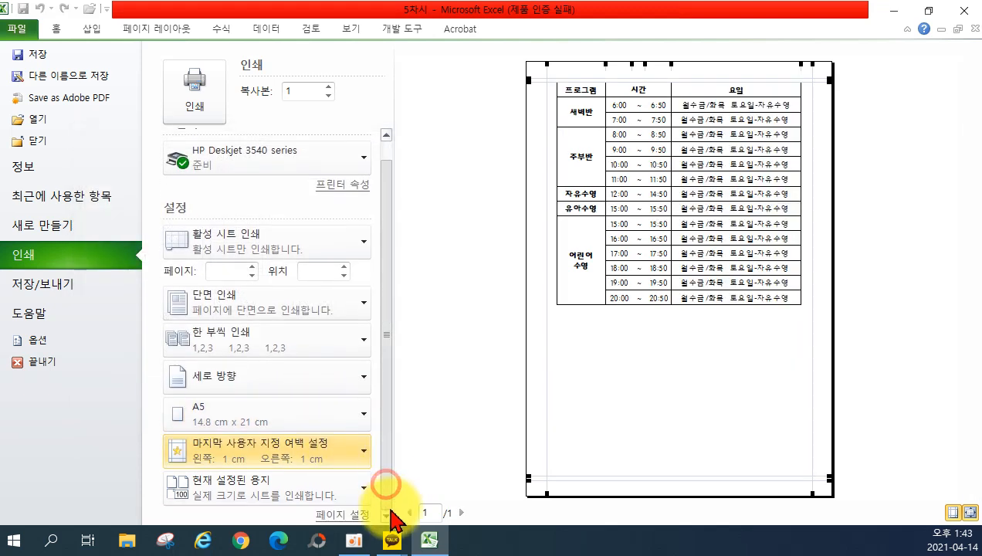
click(300, 502)
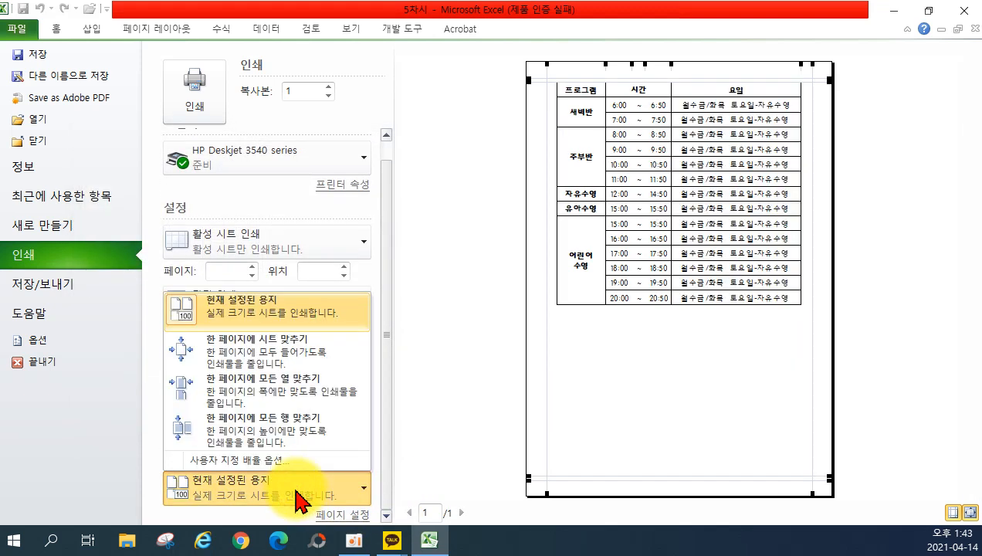
click(284, 320)
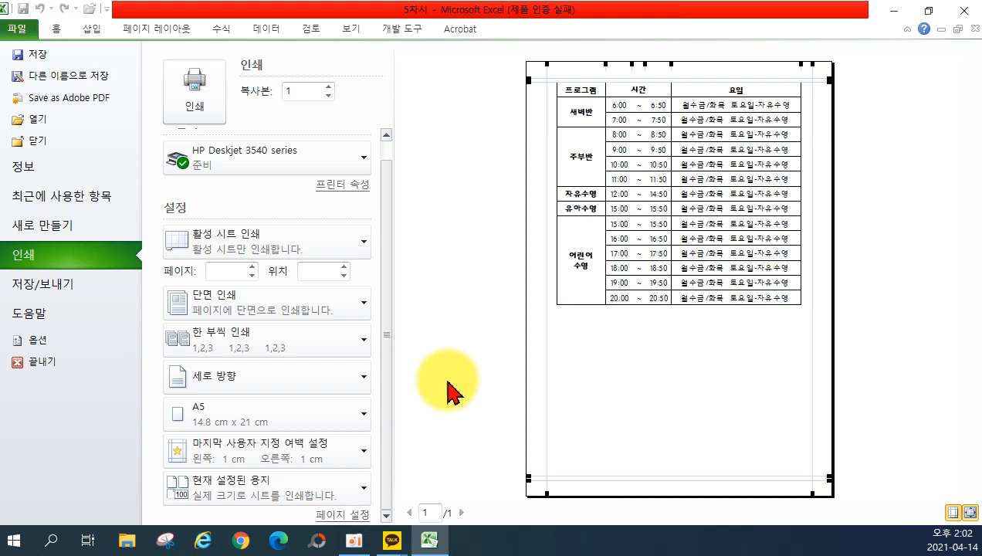
click(49, 30)
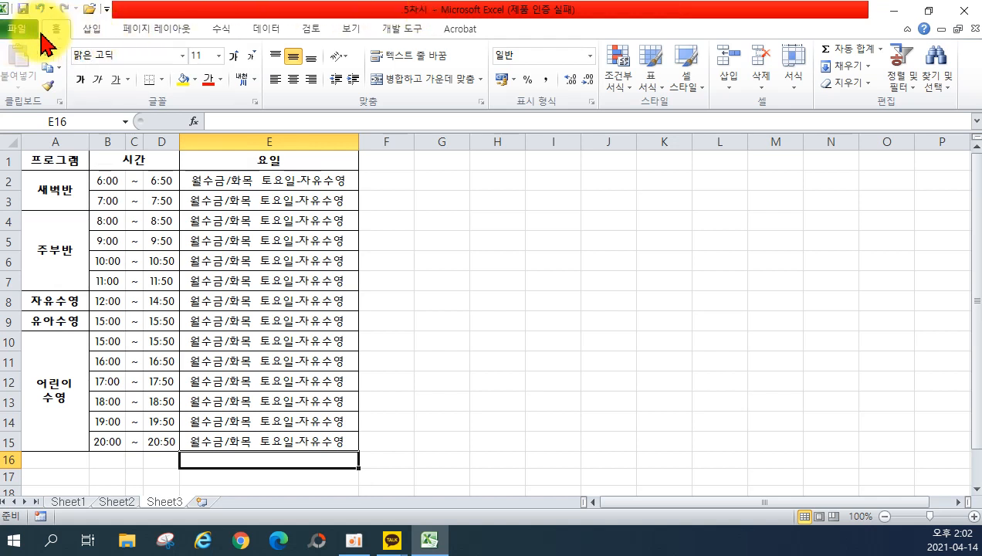
Open the 6차시 workbook from the Open dialog and clear the selection on Sheet1.
click(30, 31)
click(58, 120)
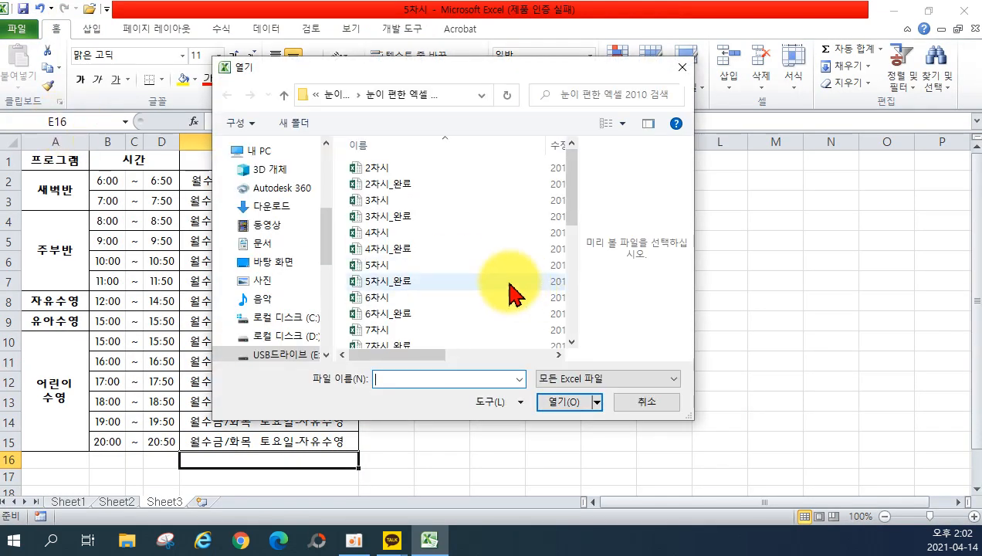
double_click(423, 296)
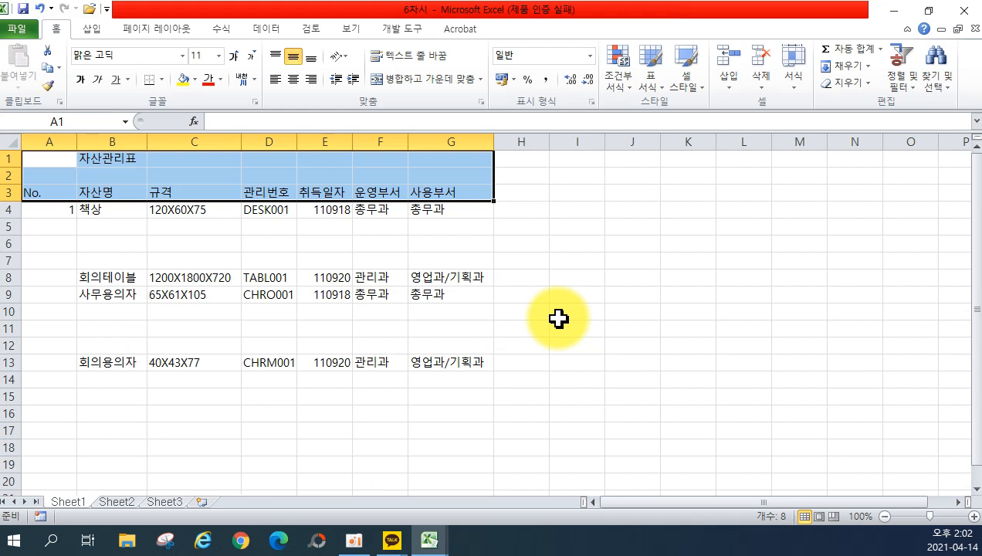
click(557, 343)
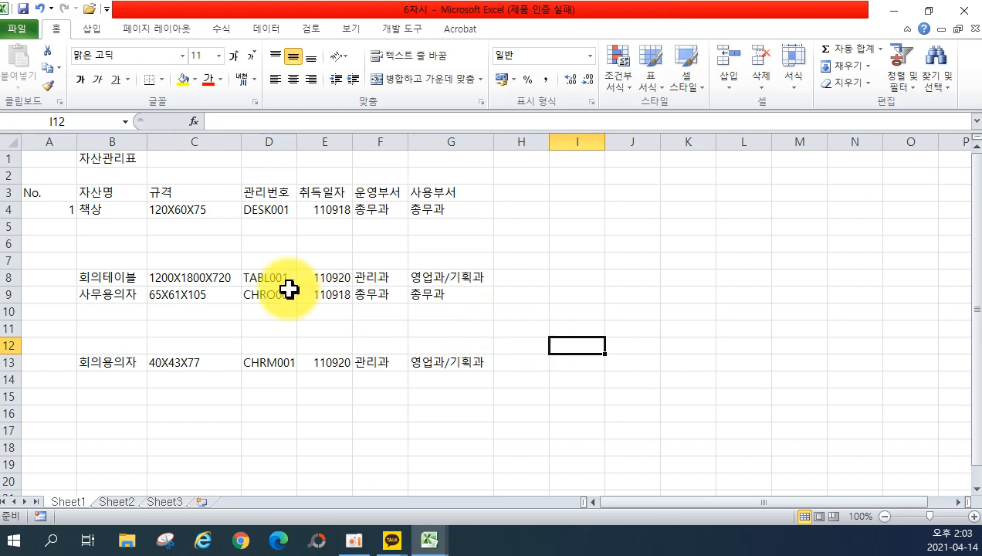
Merge and centre A1:G1 for the 자산관리표 title and enlarge it to 20 pt.
drag(41, 156, 447, 156)
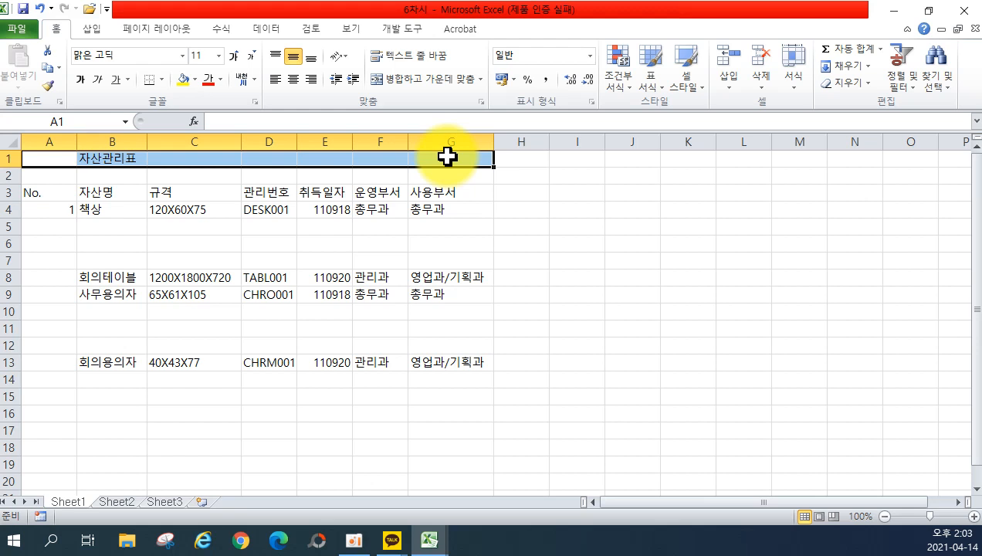
click(406, 80)
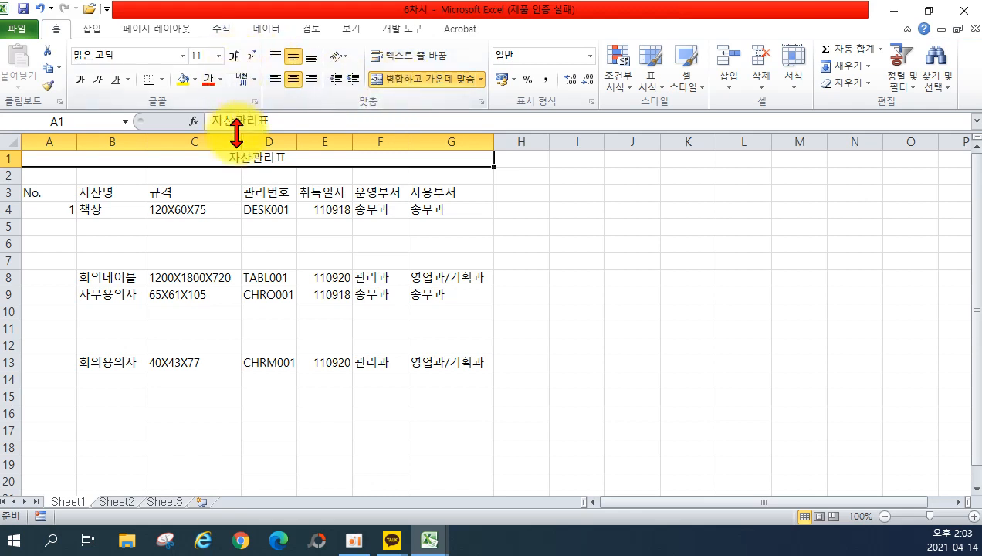
click(232, 58)
click(231, 58)
click(232, 58)
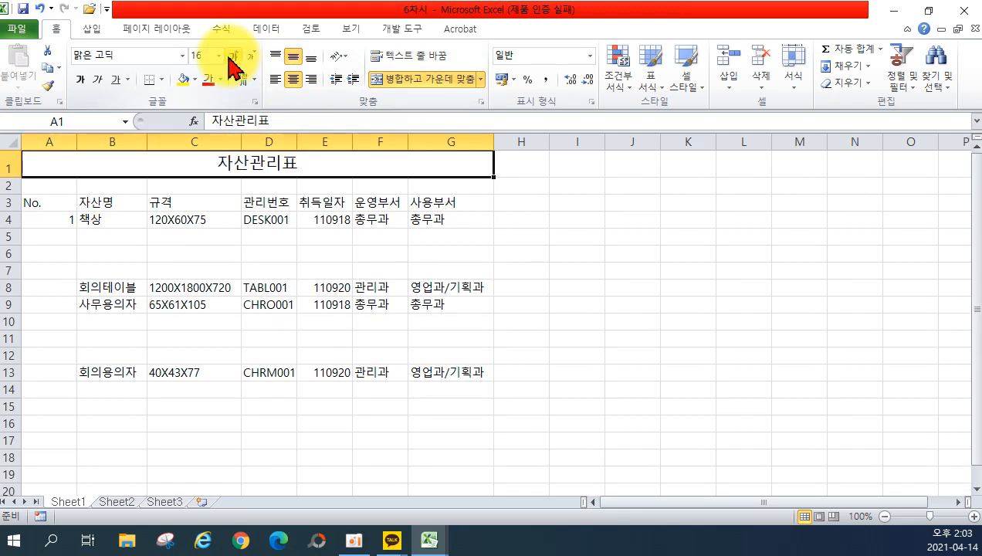
click(231, 58)
click(232, 58)
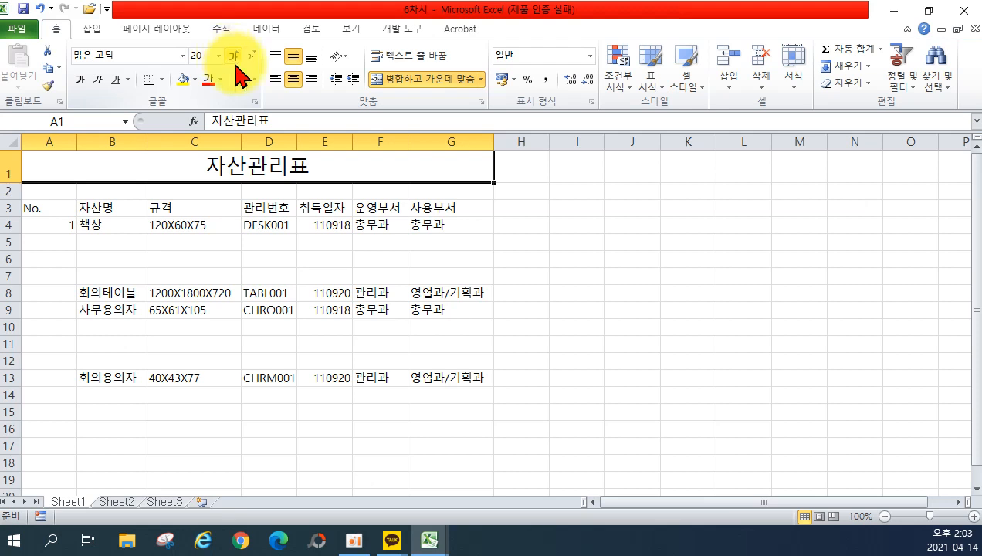
drag(106, 222, 189, 237)
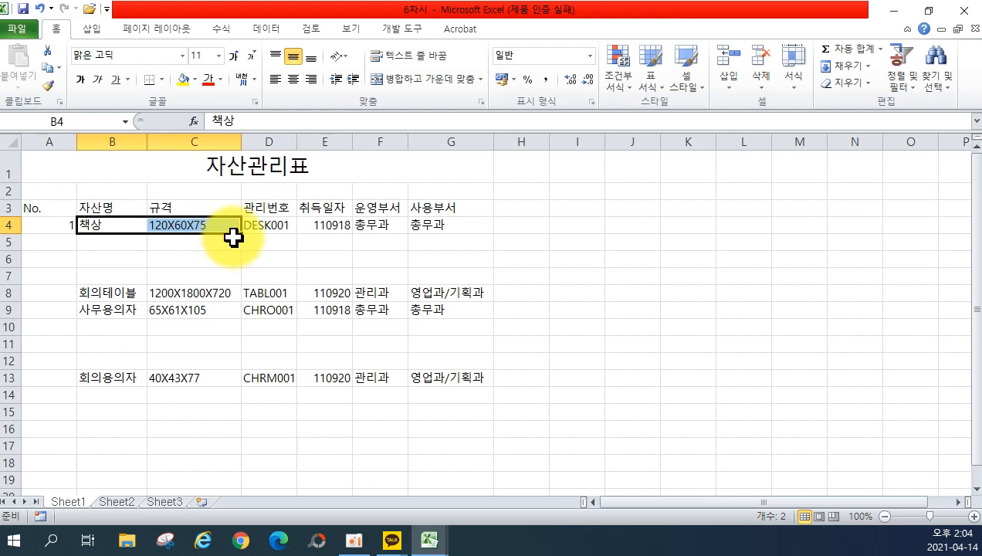
Copy 책상 and 120X60X75 from row 4 into rows 5–7 unchanged, undoing the incrementing fills.
drag(239, 233, 238, 281)
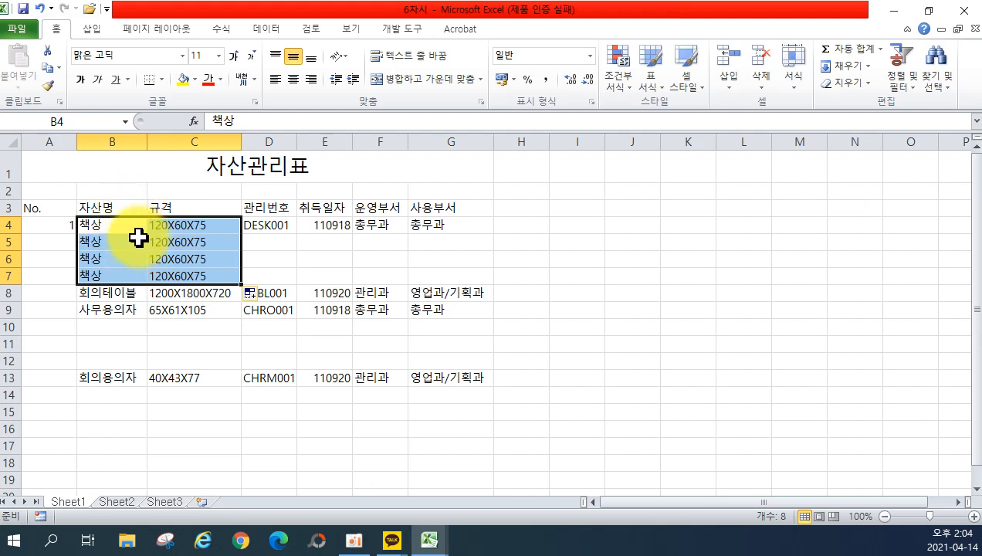
key(ctrl+z)
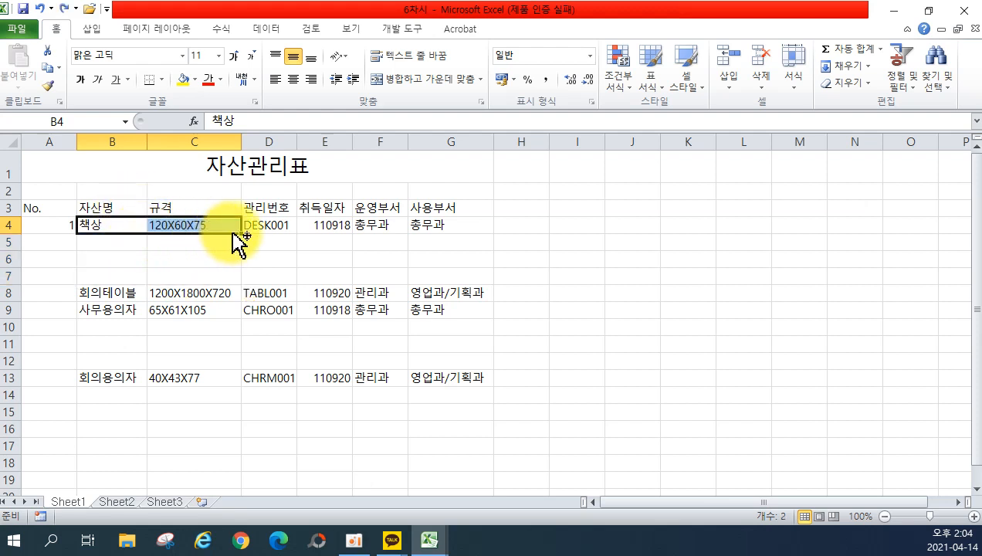
drag(241, 235, 237, 284)
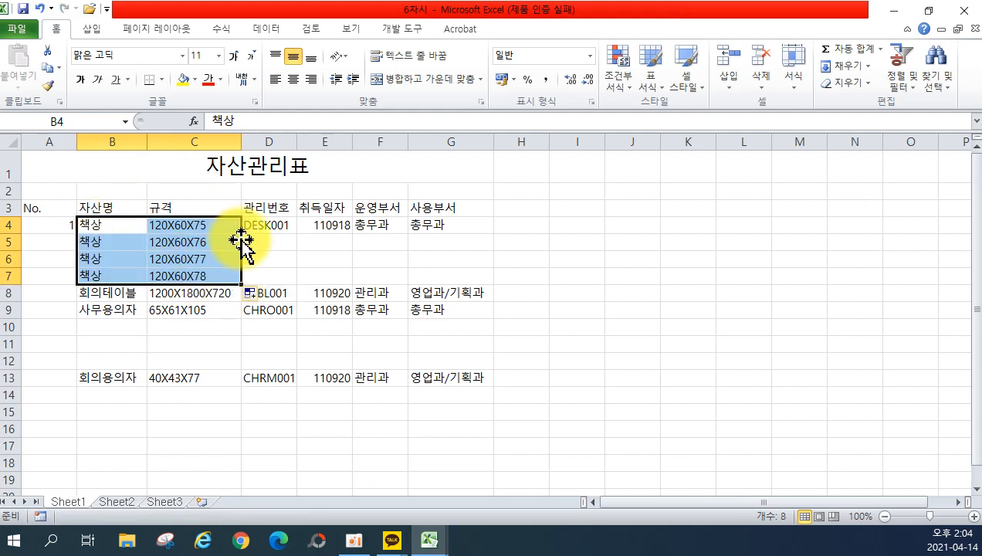
key(ctrl+z)
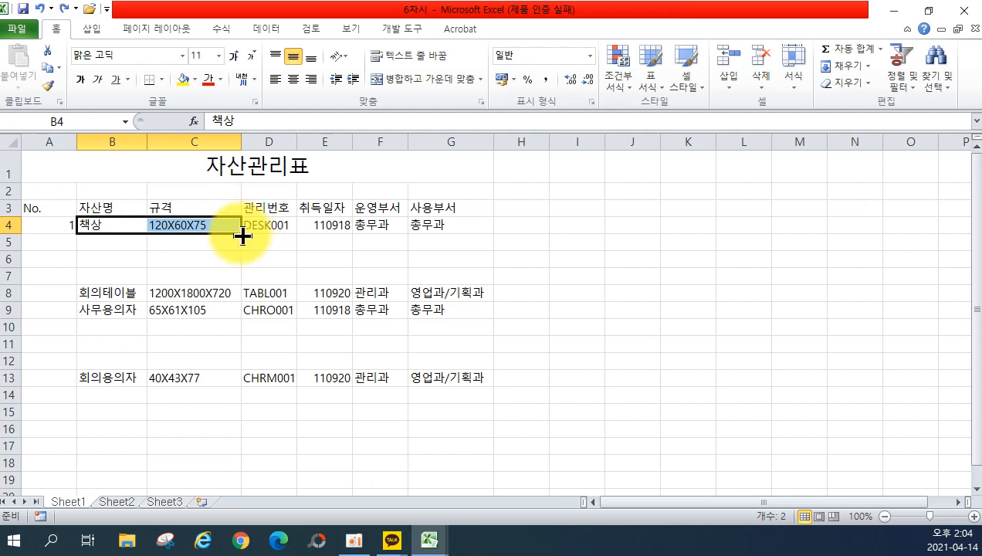
drag(242, 236, 245, 285)
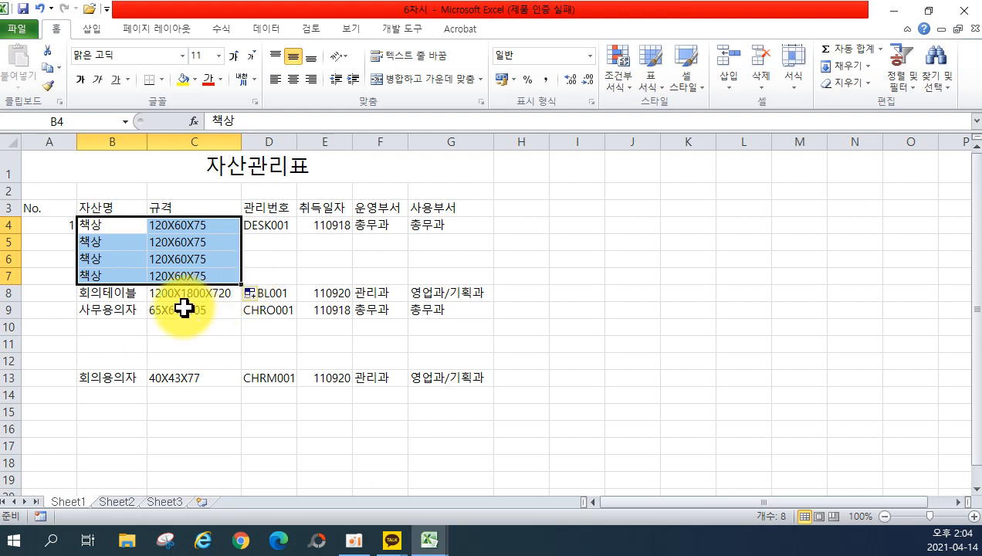
Fill D5:D7 with DESK002–DESK004 and copy the E4:G4 date and department values down to row 7.
click(265, 225)
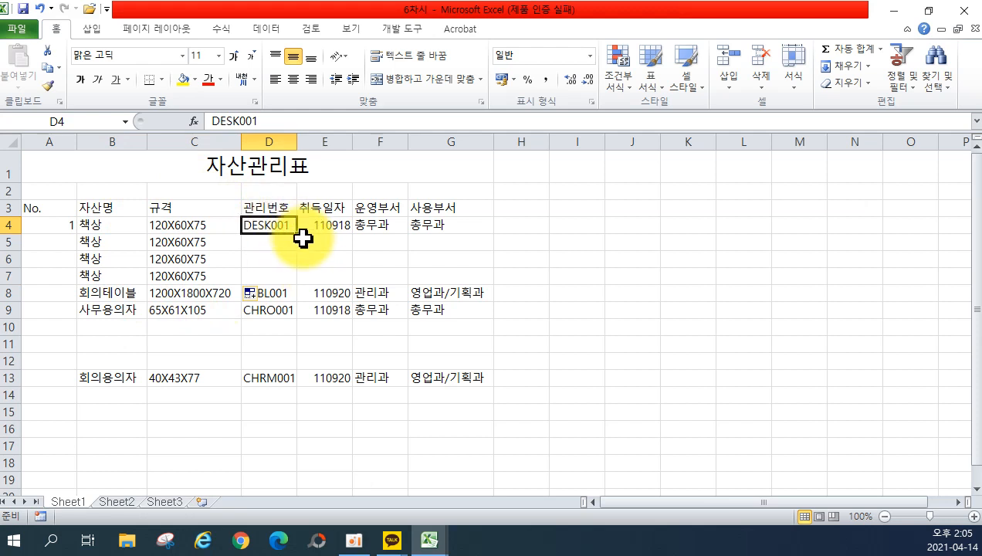
drag(298, 233, 294, 281)
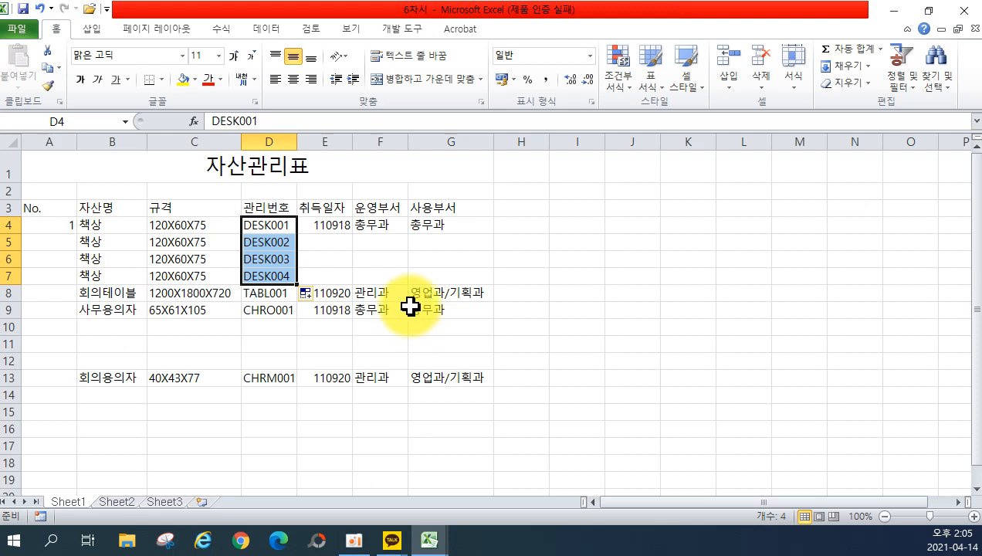
drag(328, 225, 431, 225)
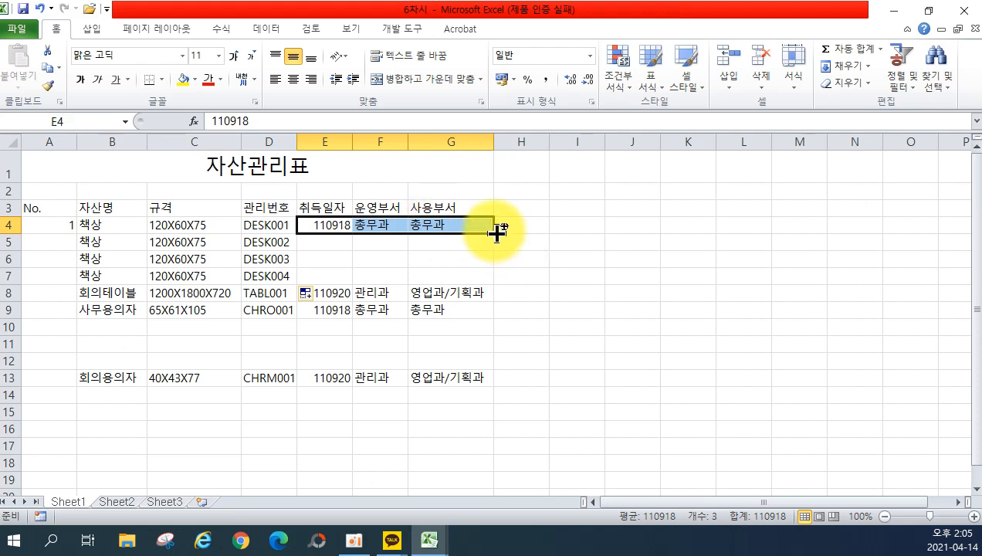
drag(493, 234, 498, 285)
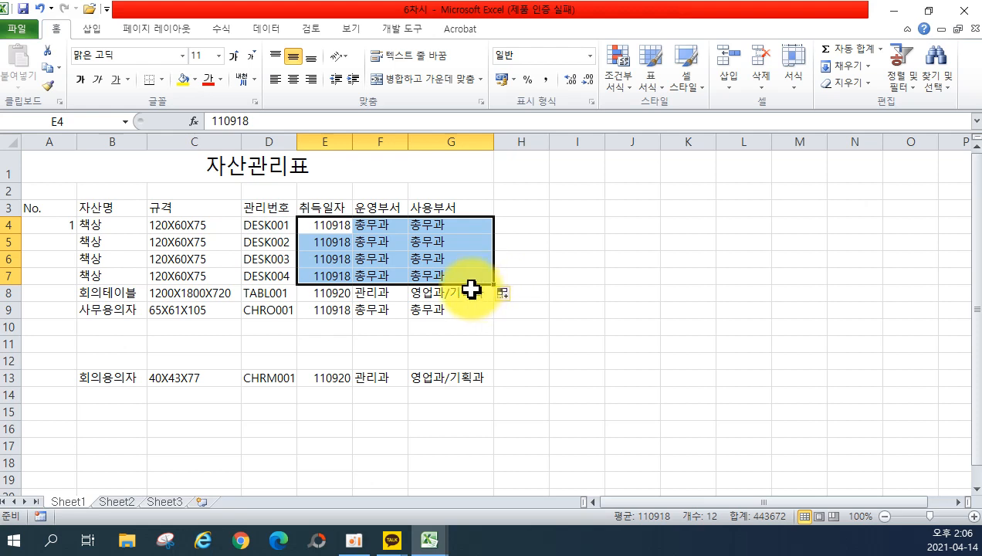
Fill A4 down to A46 so the No. column counts 1 through 43.
click(66, 224)
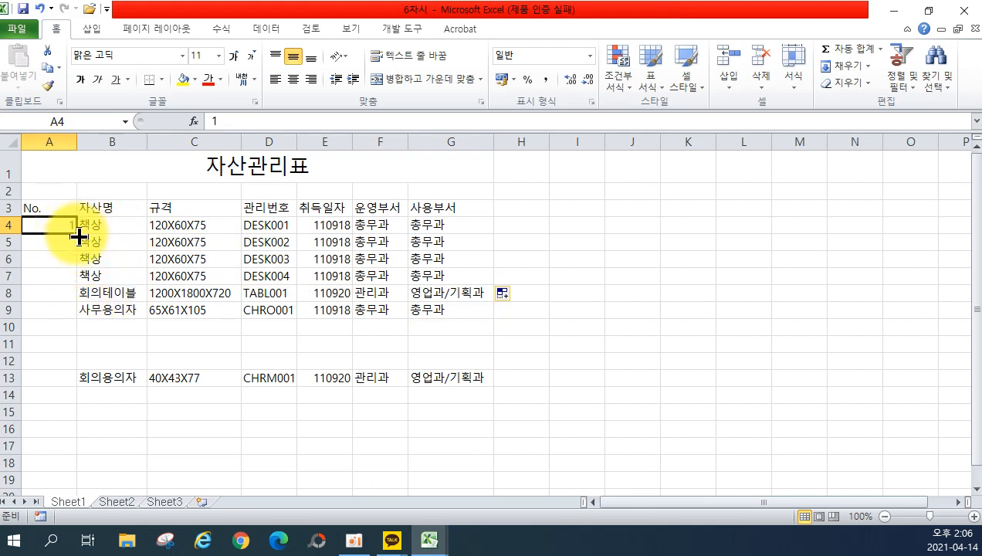
drag(79, 236, 62, 465)
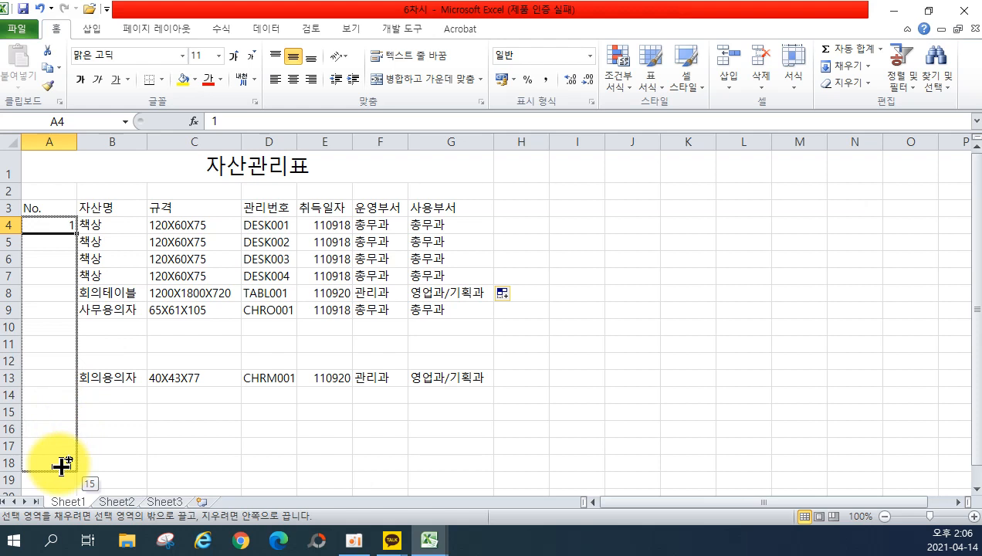
drag(62, 465, 71, 484)
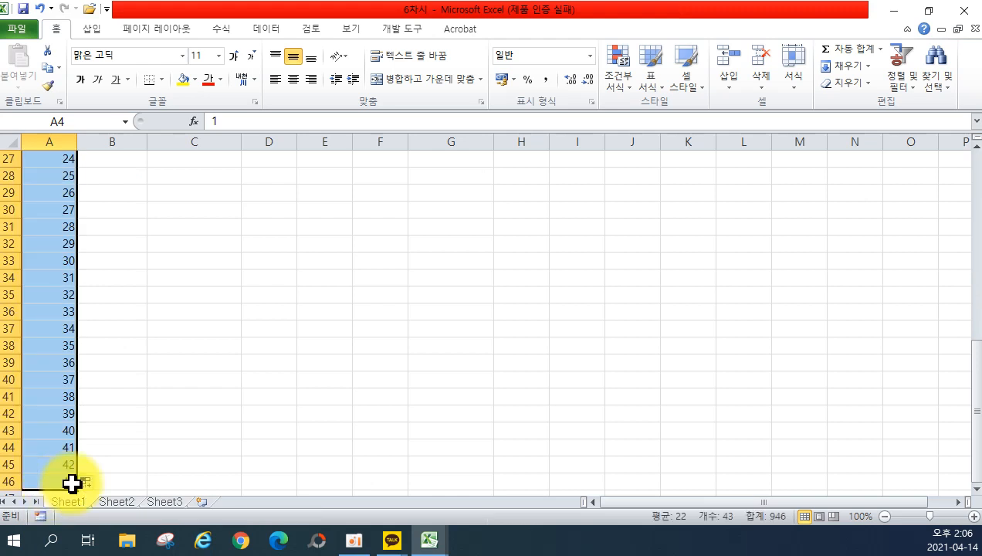
scroll(145, 380, up, 9)
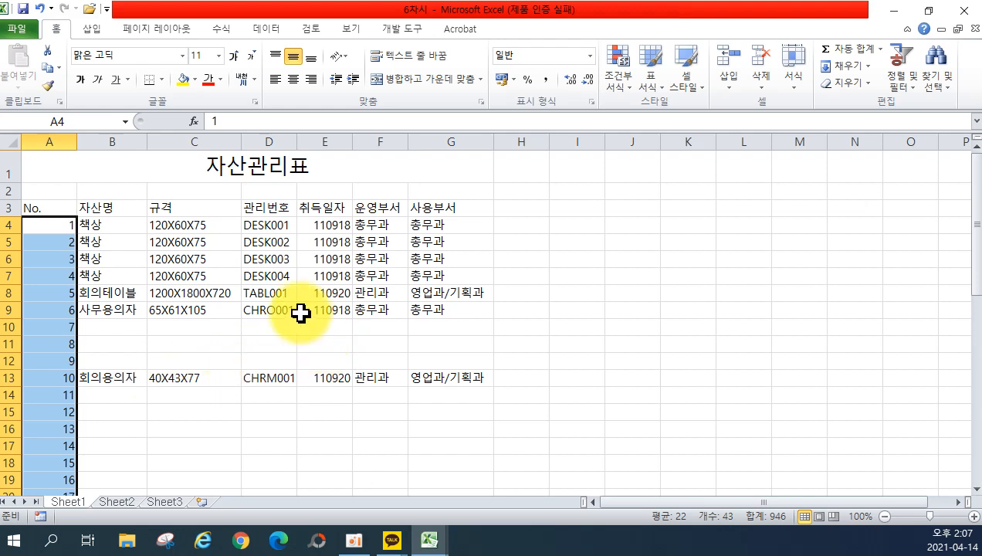
Extend the 사무용의자 row to row 12 with codes CHRO002–CHRO004, 110918 and 총무과.
click(88, 312)
drag(120, 311, 238, 369)
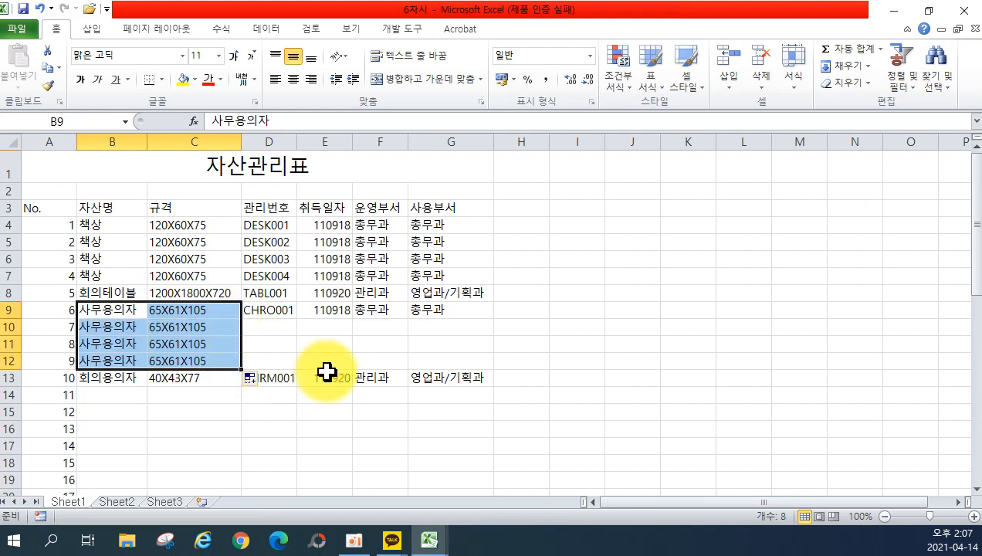
click(274, 312)
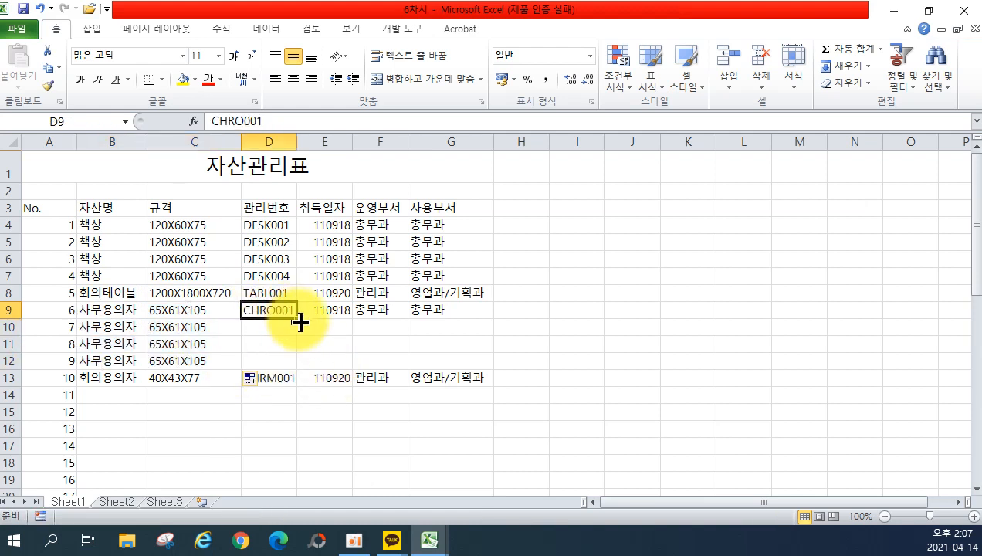
drag(295, 320, 297, 366)
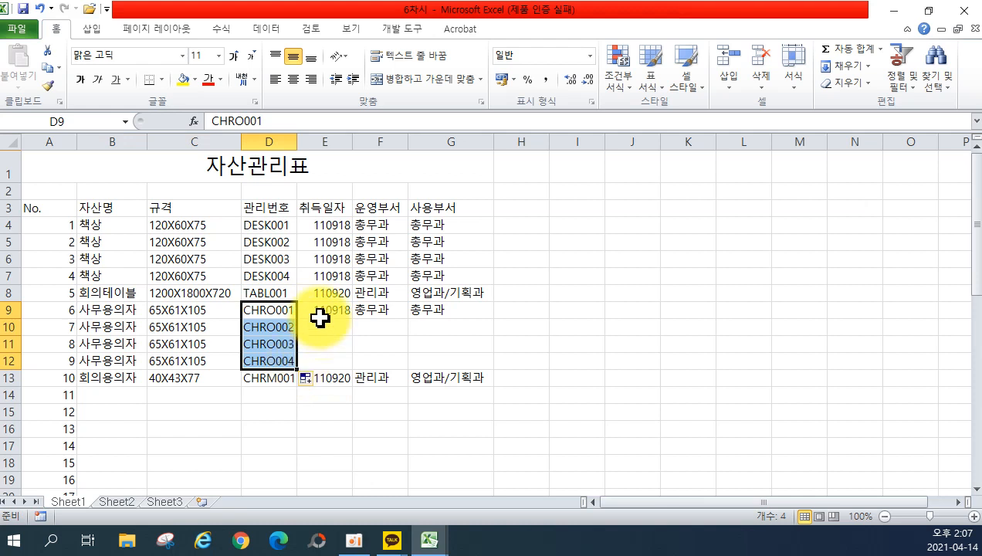
drag(321, 315, 423, 313)
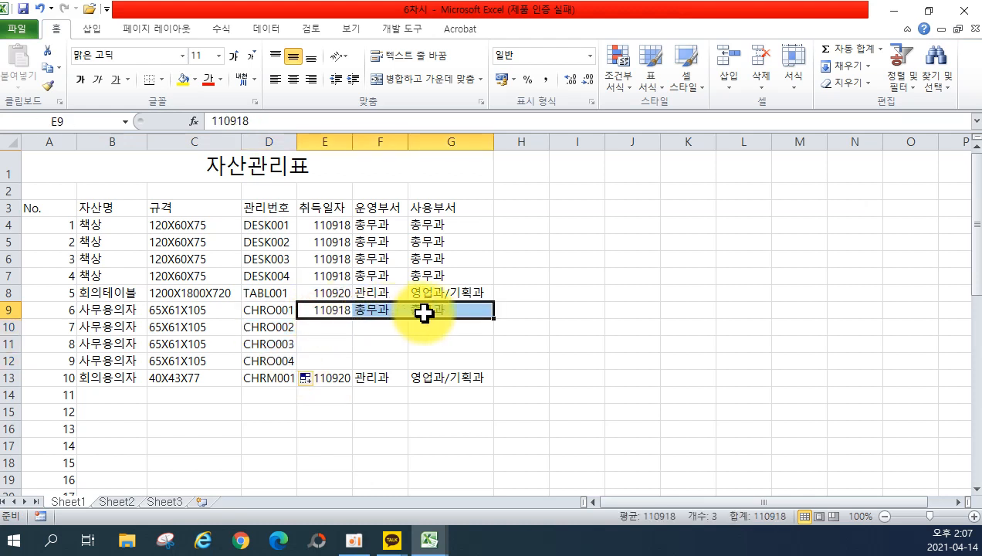
drag(497, 319, 501, 365)
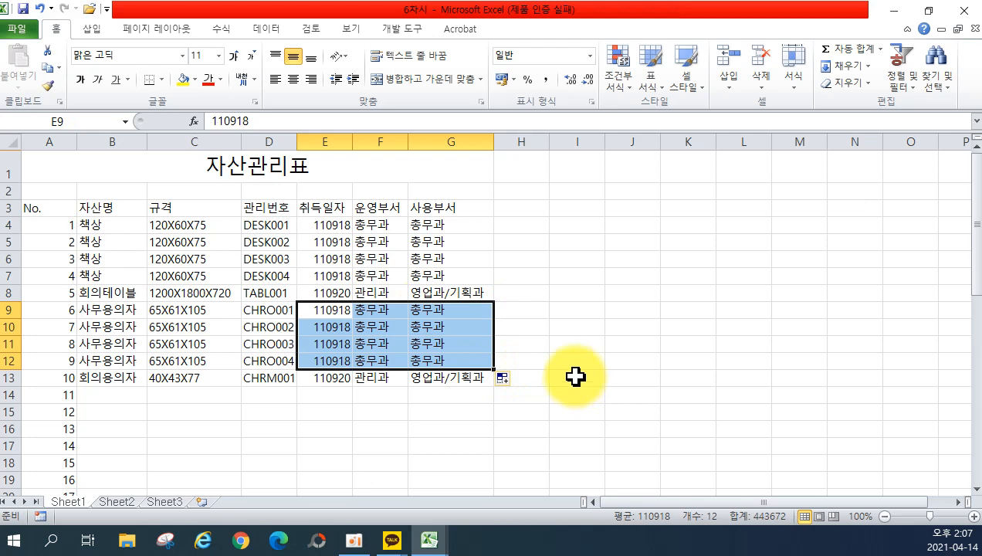
Extend the 회의용의자 row to row 46 with codes CHRM002–CHRM034 plus its date and departments.
drag(111, 377, 212, 373)
scroll(212, 373, down, 1)
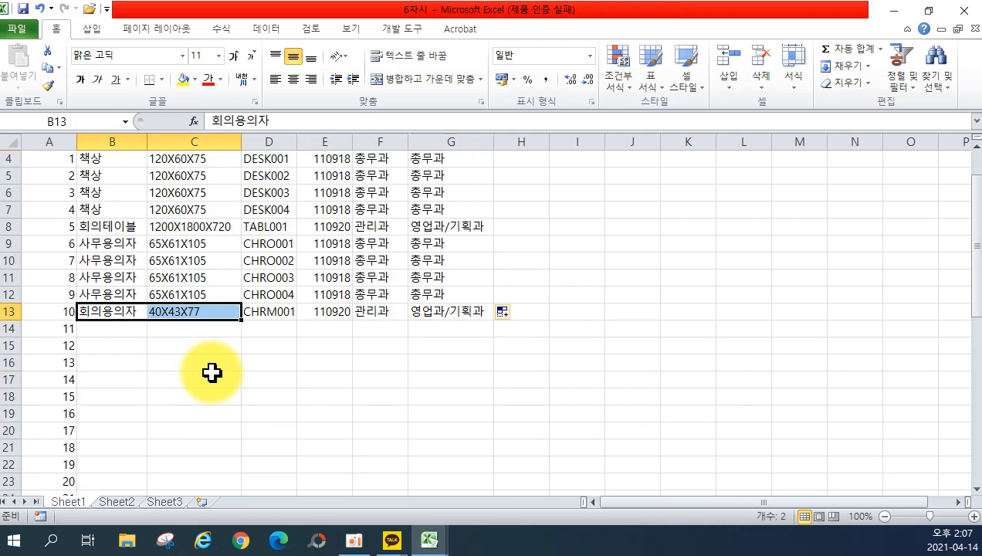
drag(241, 323, 225, 472)
scroll(300, 361, up, 9)
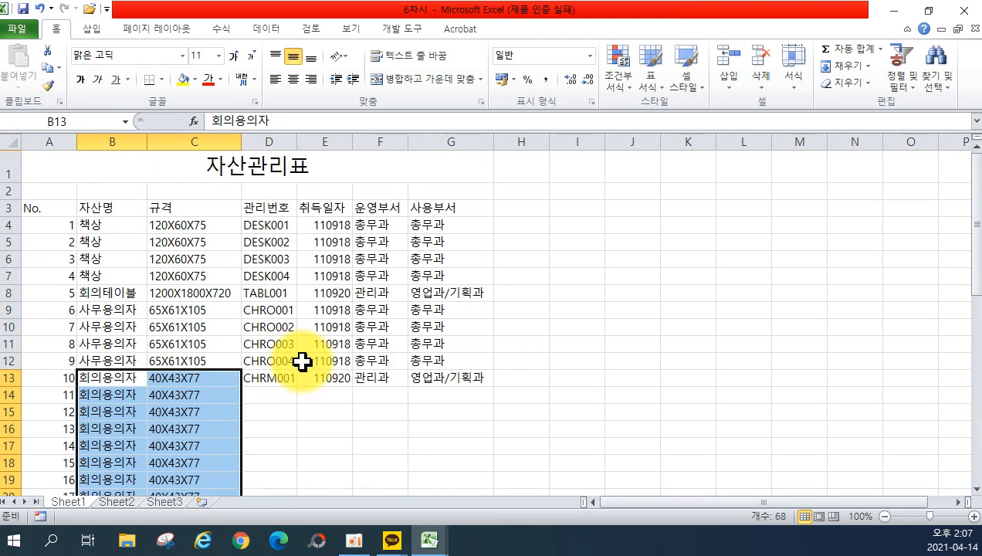
click(261, 378)
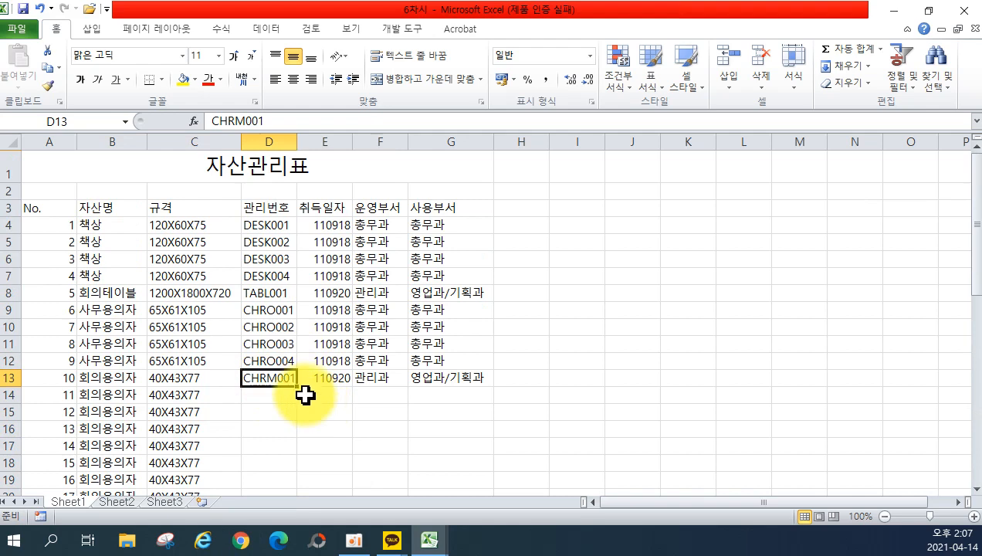
drag(299, 386, 287, 479)
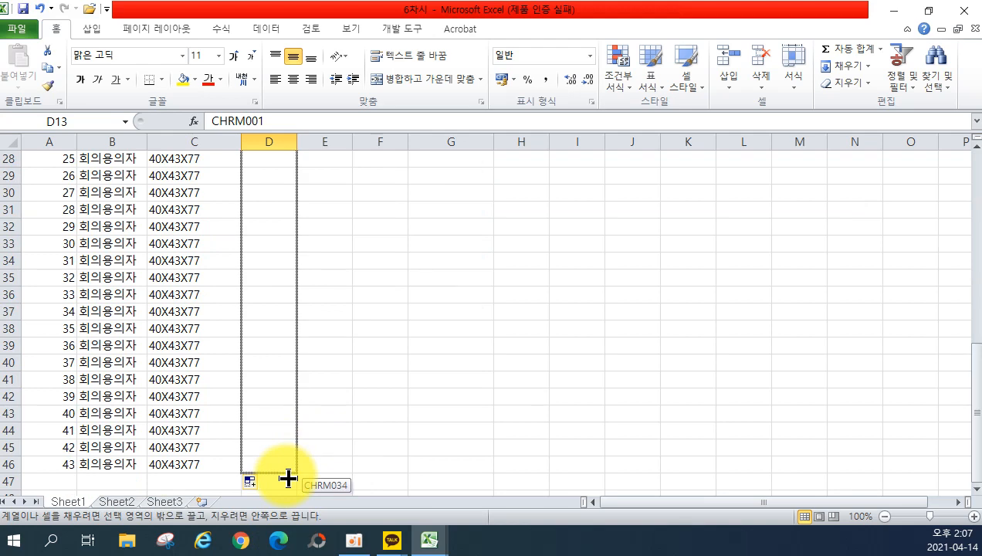
drag(287, 479, 287, 479)
scroll(314, 417, up, 9)
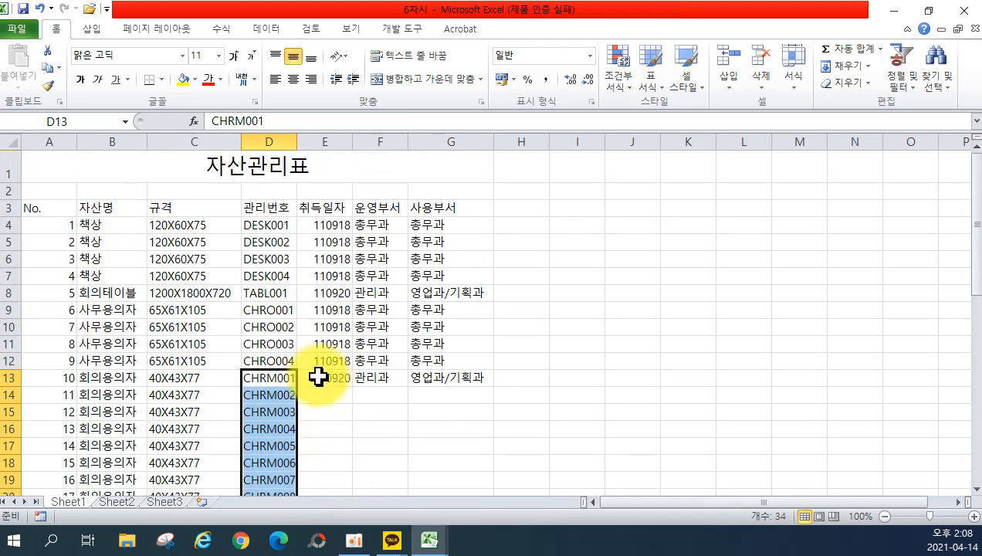
drag(319, 377, 487, 458)
click(532, 376)
scroll(532, 376, up, 8)
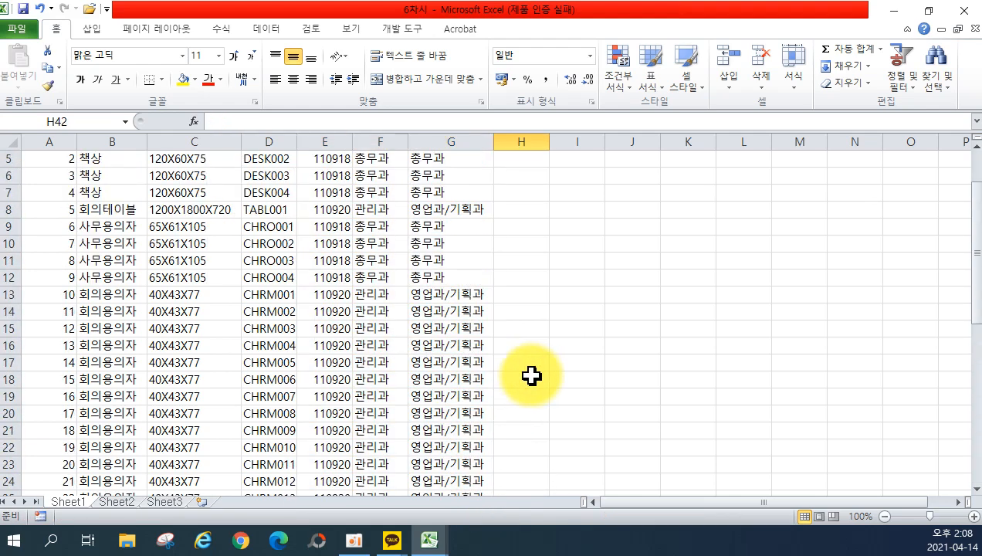
scroll(531, 376, up, 2)
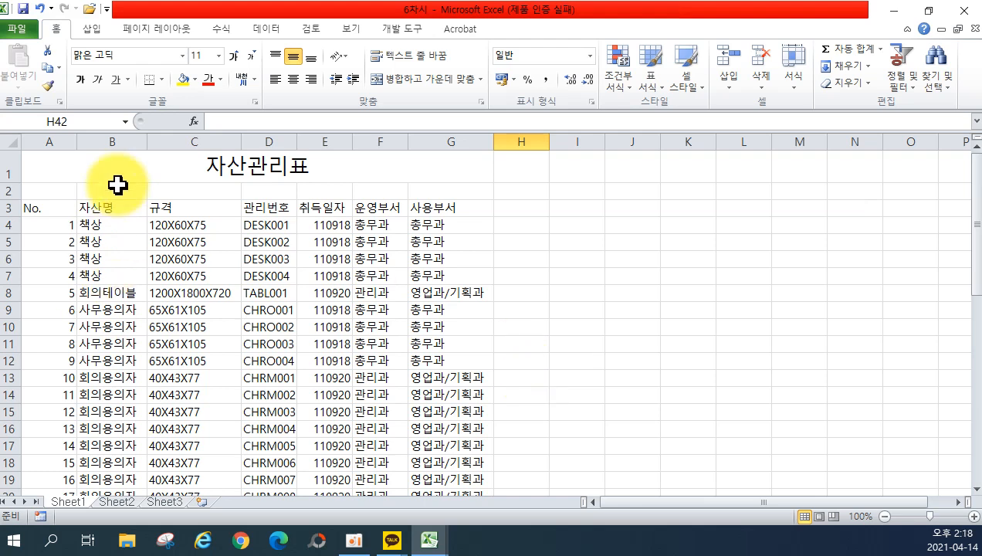
click(19, 29)
click(48, 259)
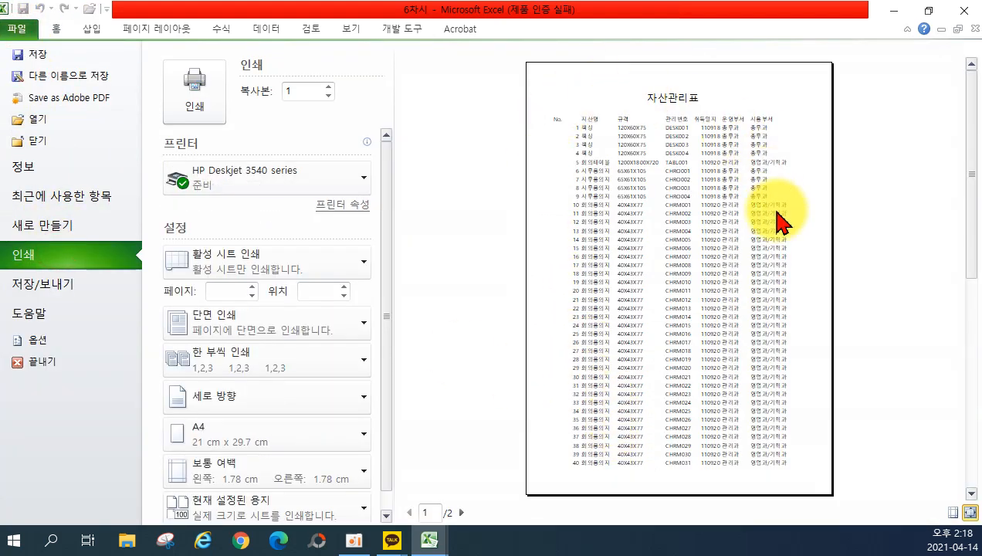
click(460, 513)
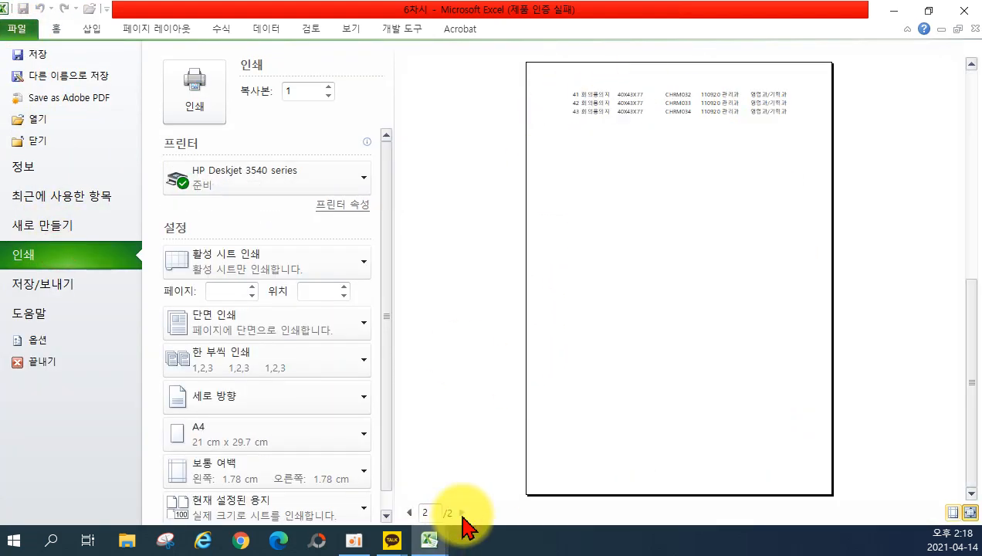
click(408, 513)
click(461, 513)
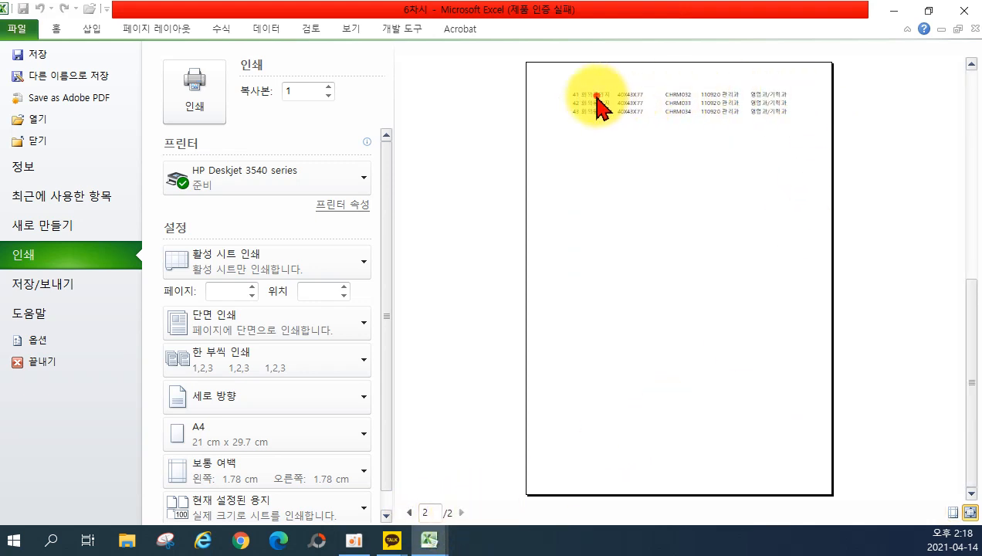
scroll(613, 110, up, 1)
scroll(726, 197, down, 1)
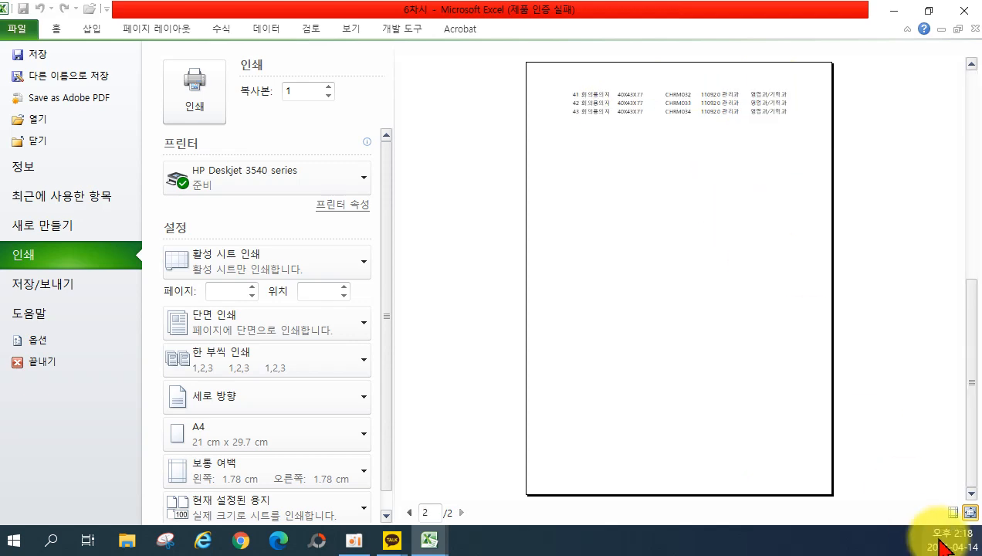
click(969, 513)
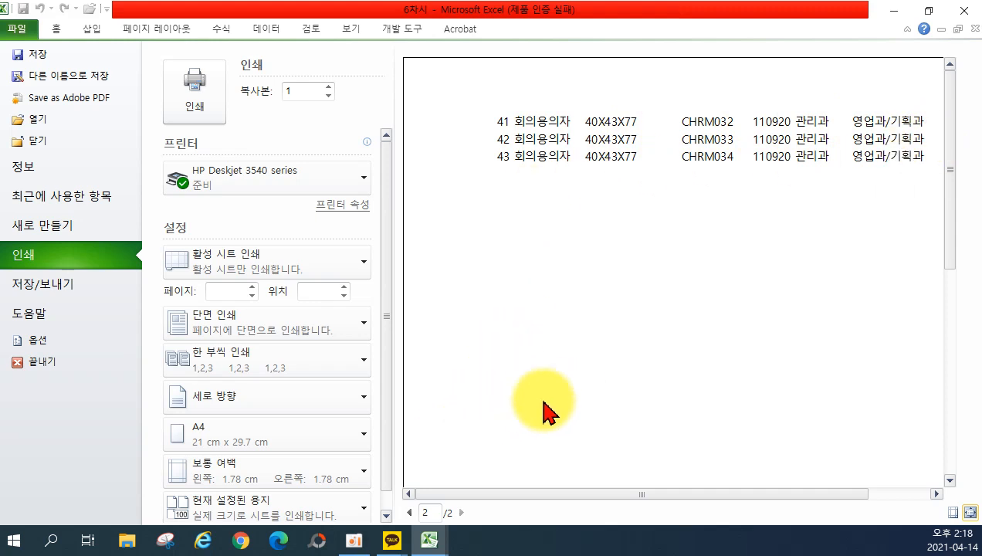
click(52, 32)
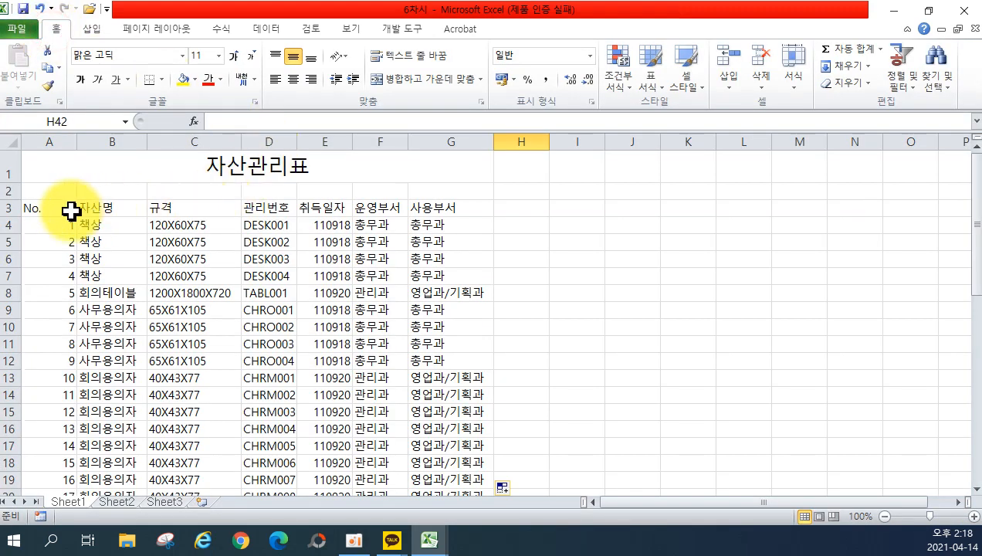
Set Print Titles so rows $1:$3 repeat at the top of every page.
drag(27, 208, 439, 208)
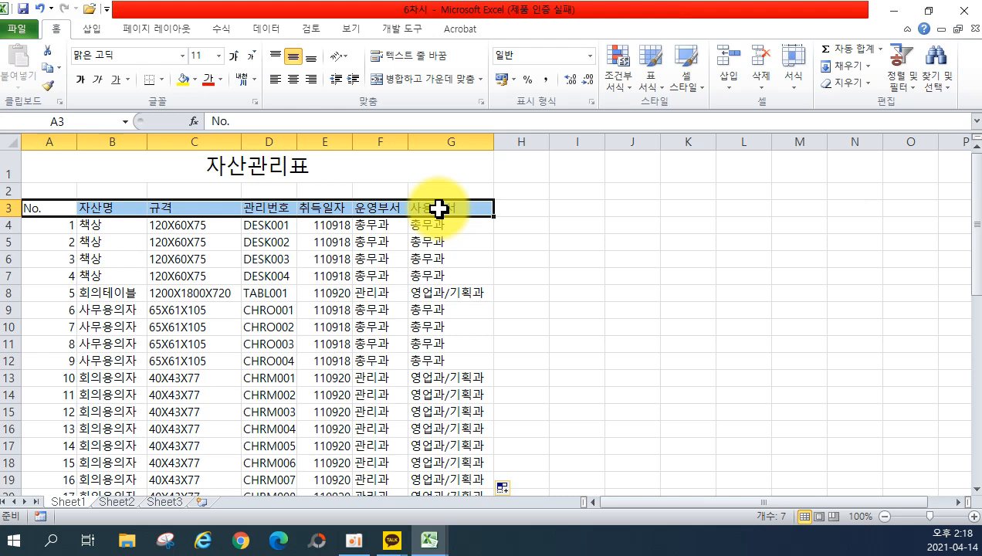
click(294, 280)
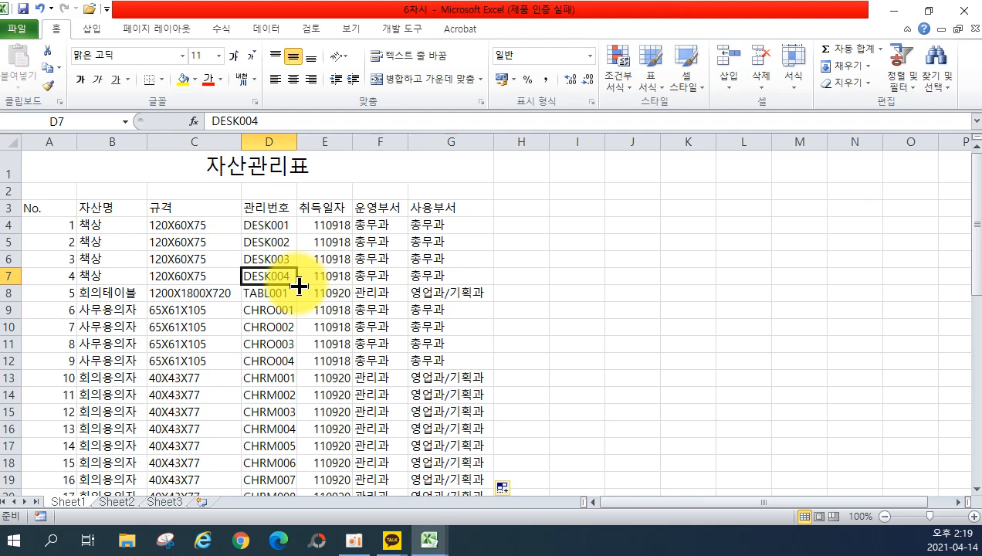
click(176, 29)
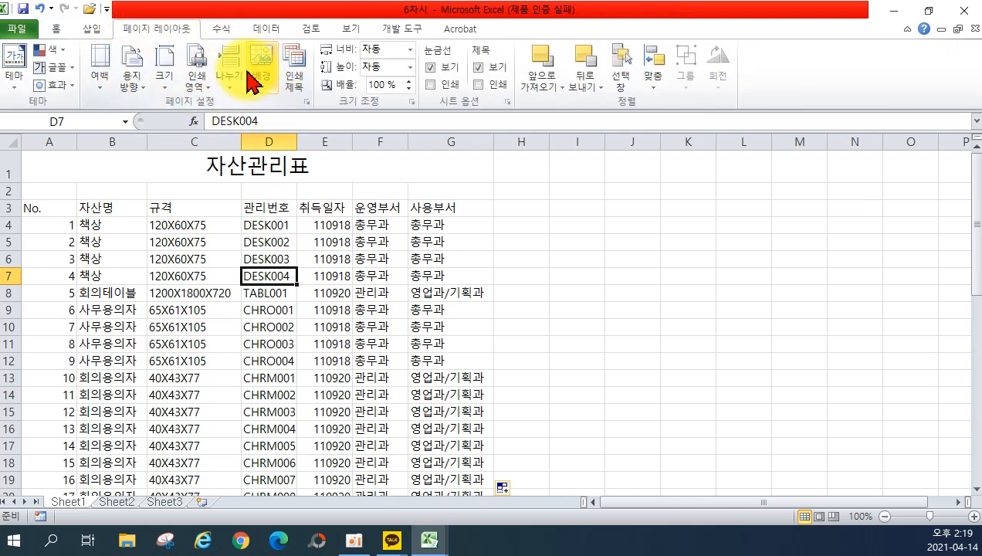
click(290, 69)
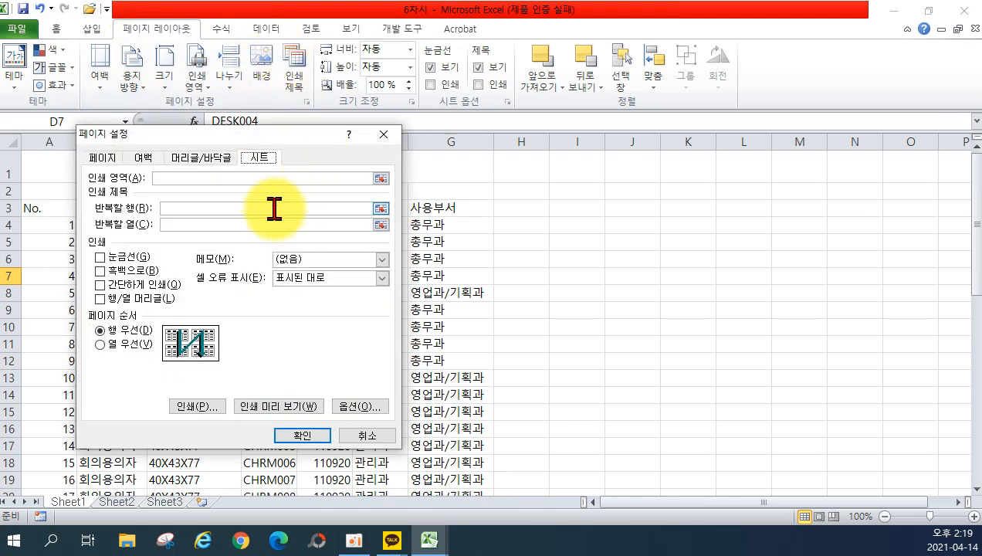
click(236, 207)
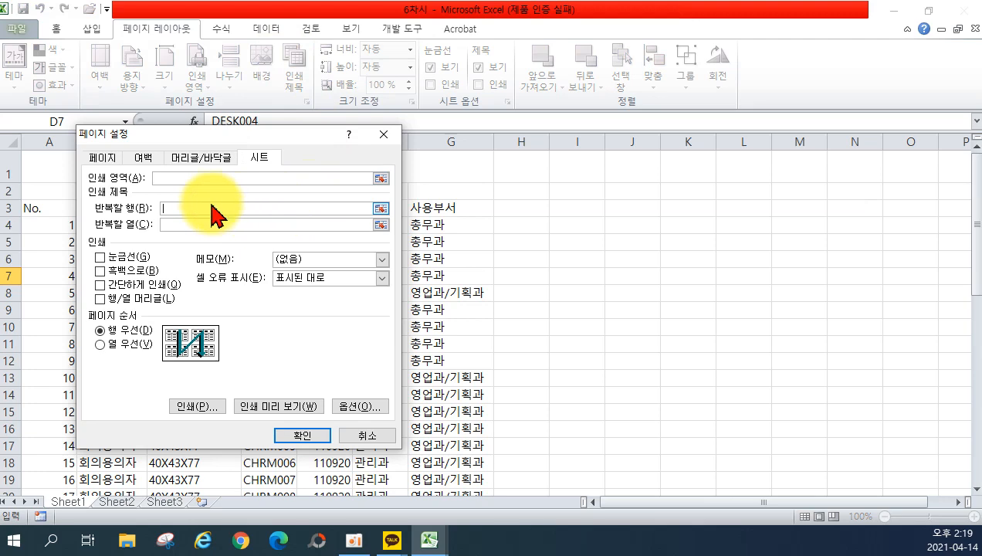
drag(9, 167, 9, 207)
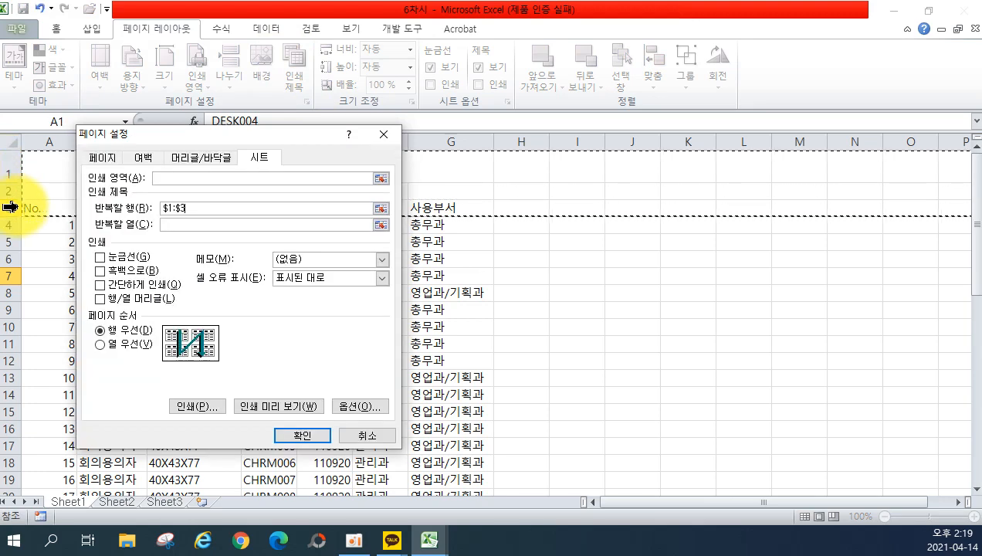
Preview the printout and check page 2 shows the repeated title rows.
click(269, 406)
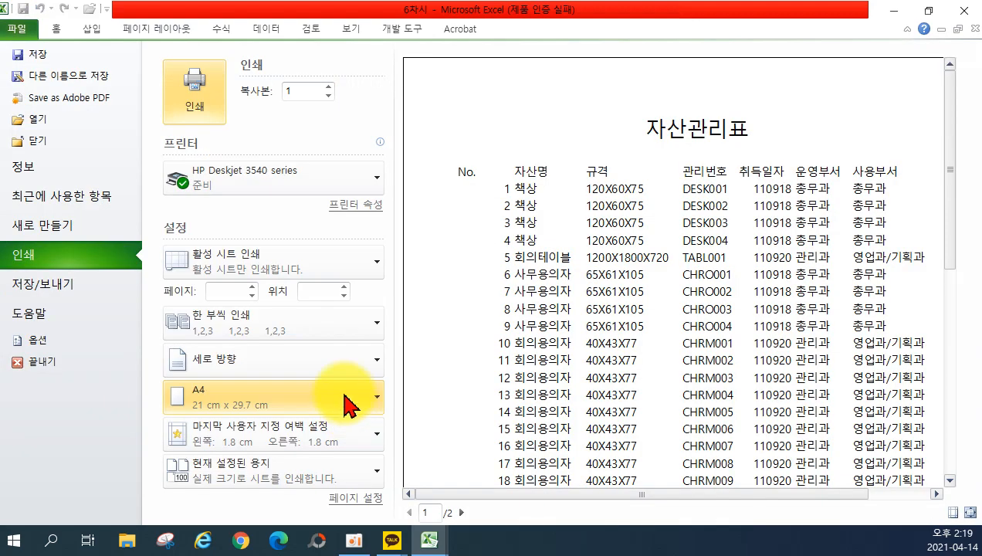
scroll(710, 236, down, 6)
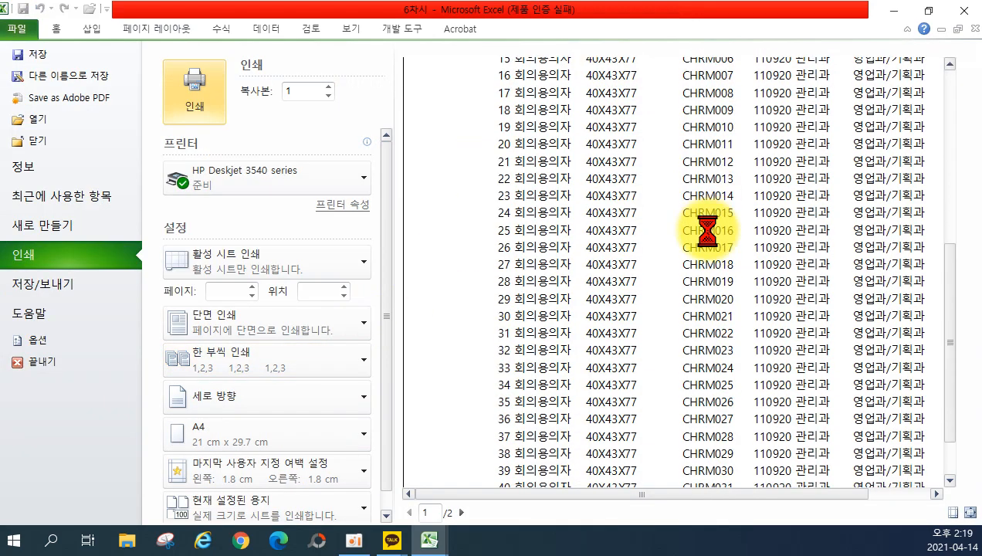
click(462, 512)
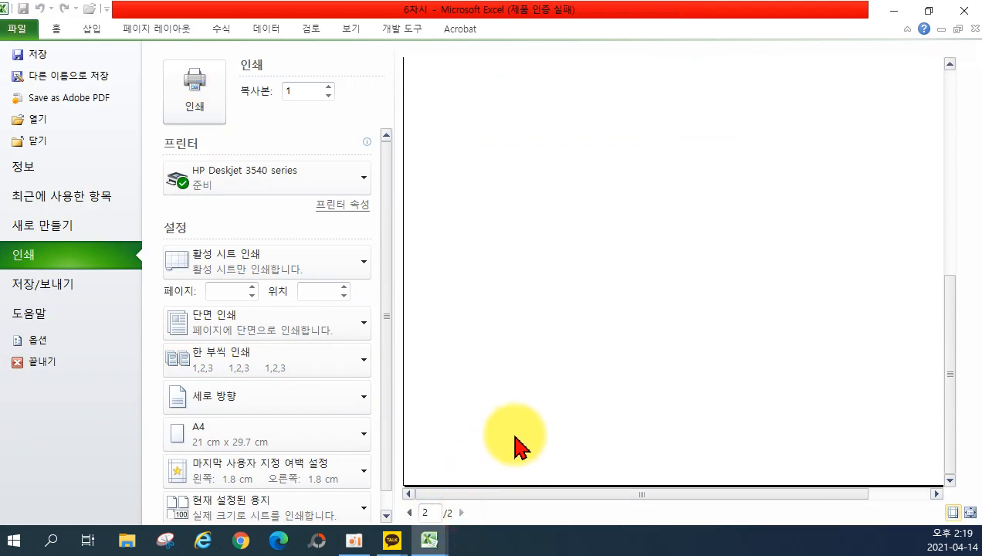
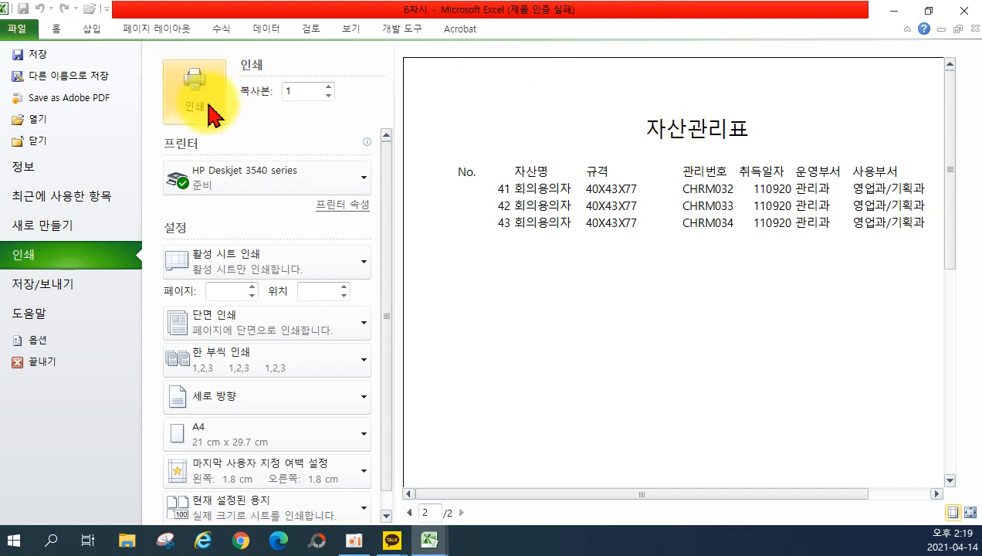
Return from print preview to the workbook and show Sheet2's 자산관리표.
click(54, 31)
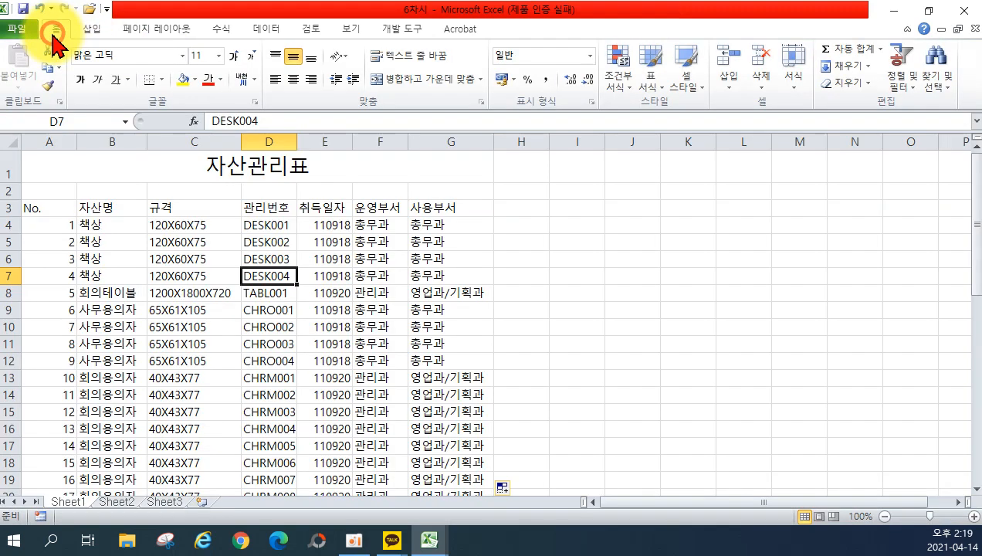
click(133, 501)
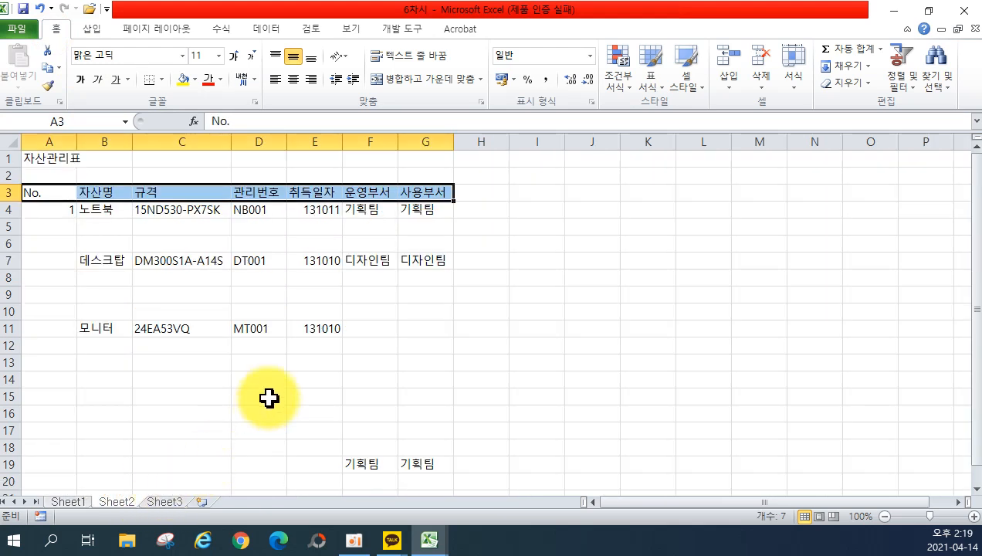
Move the 기획팀 pair from F19:G19 to F11:G11 and fill 노트북 rows with NB001–NB003.
drag(381, 465, 369, 335)
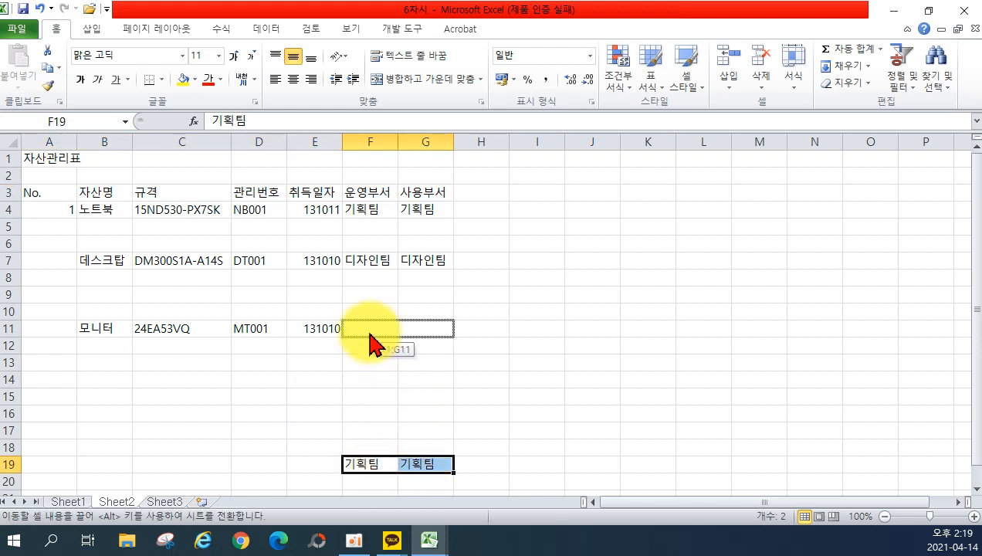
drag(370, 336, 372, 337)
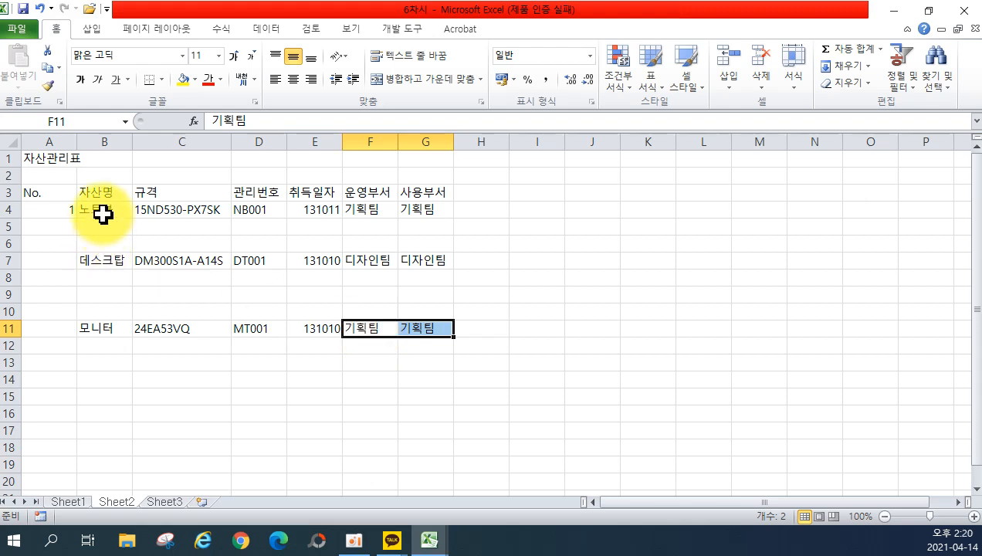
drag(101, 212, 167, 217)
drag(231, 219, 232, 249)
click(262, 213)
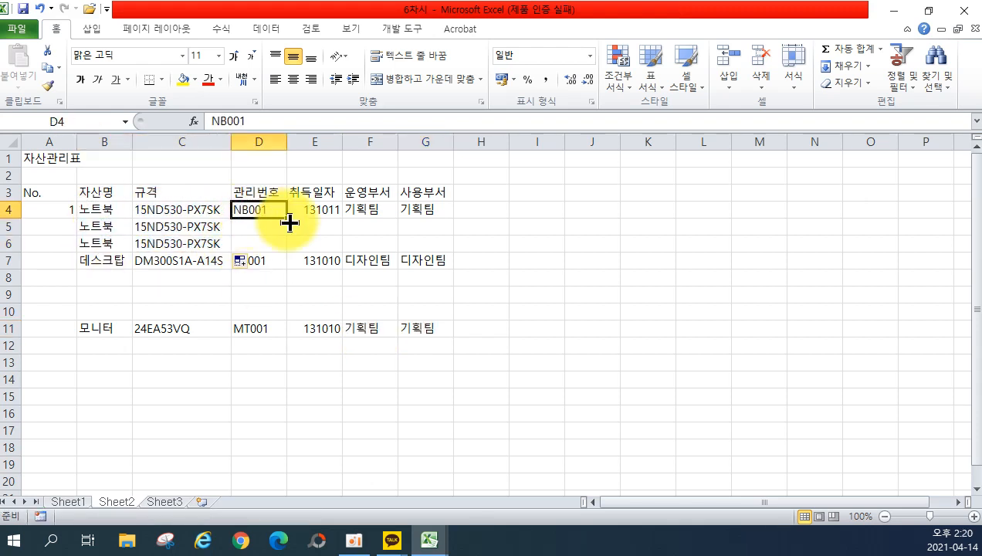
drag(286, 219, 290, 245)
drag(305, 208, 458, 249)
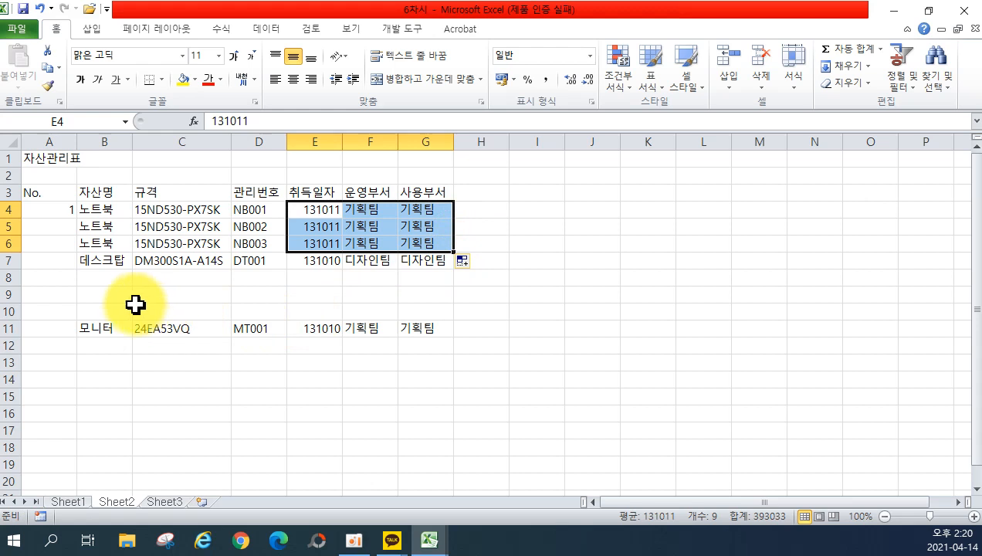
Fill 데스크탑 rows with DT001–DT004 and 모니터 rows with MT001–MT012 through row 22.
drag(106, 263, 231, 315)
click(248, 261)
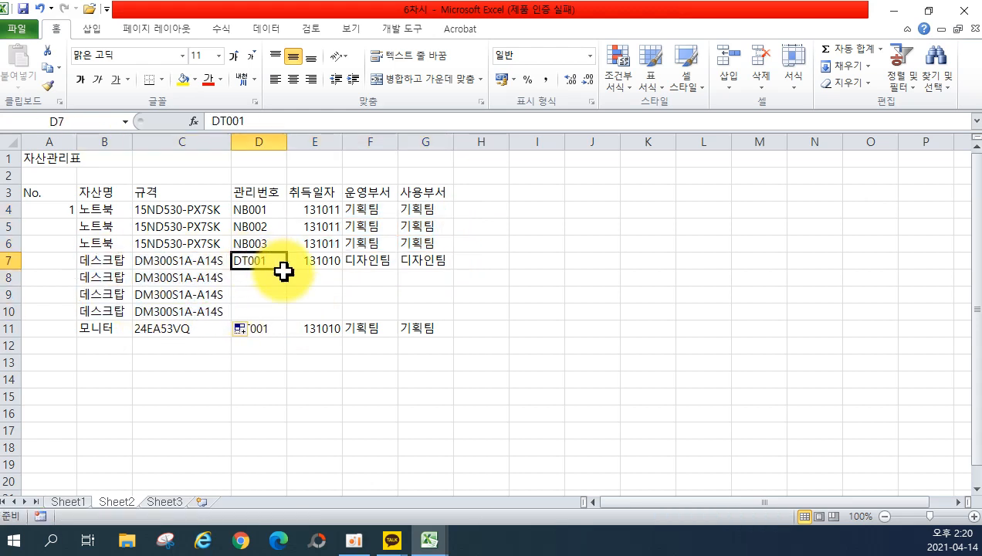
click(283, 270)
click(282, 263)
drag(287, 269, 456, 319)
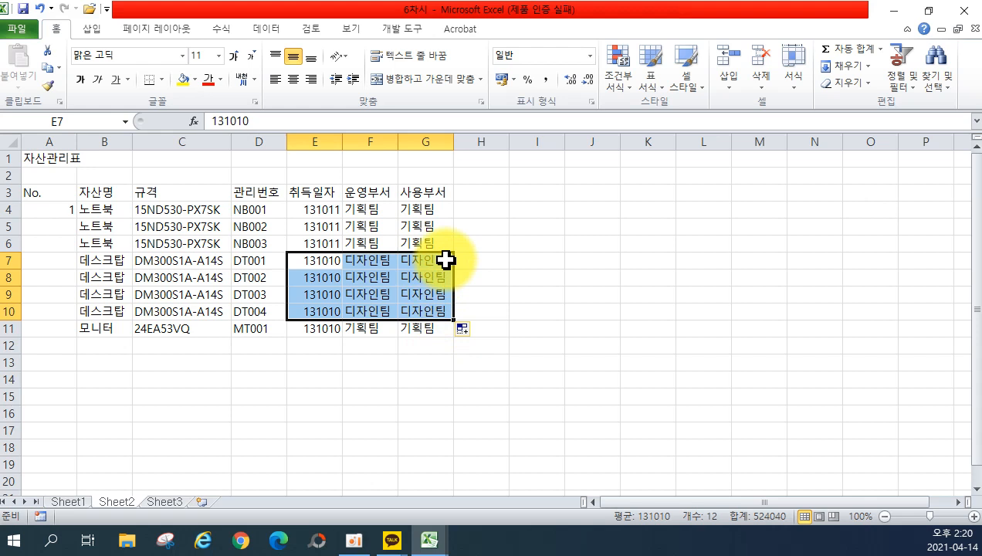
scroll(397, 227, down, 1)
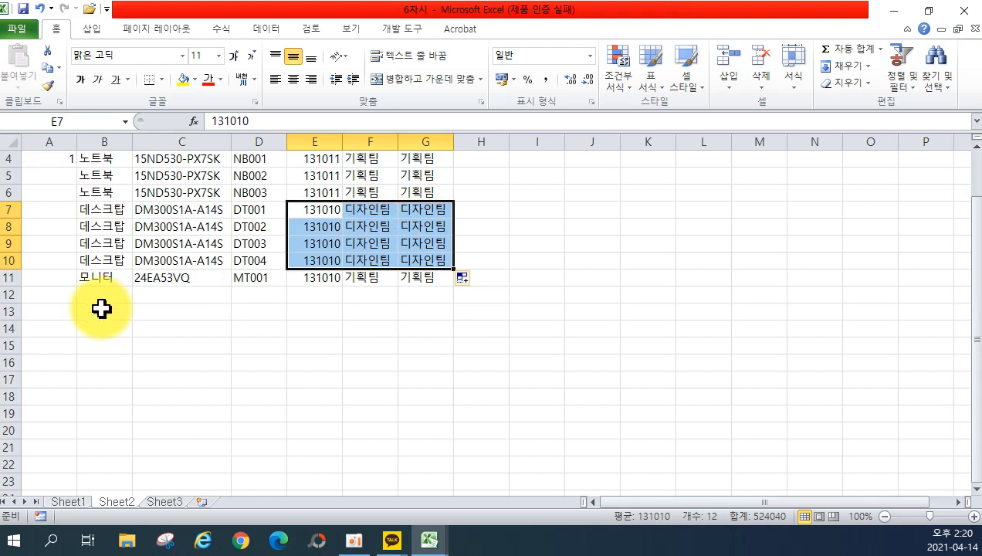
drag(95, 281, 252, 468)
click(266, 278)
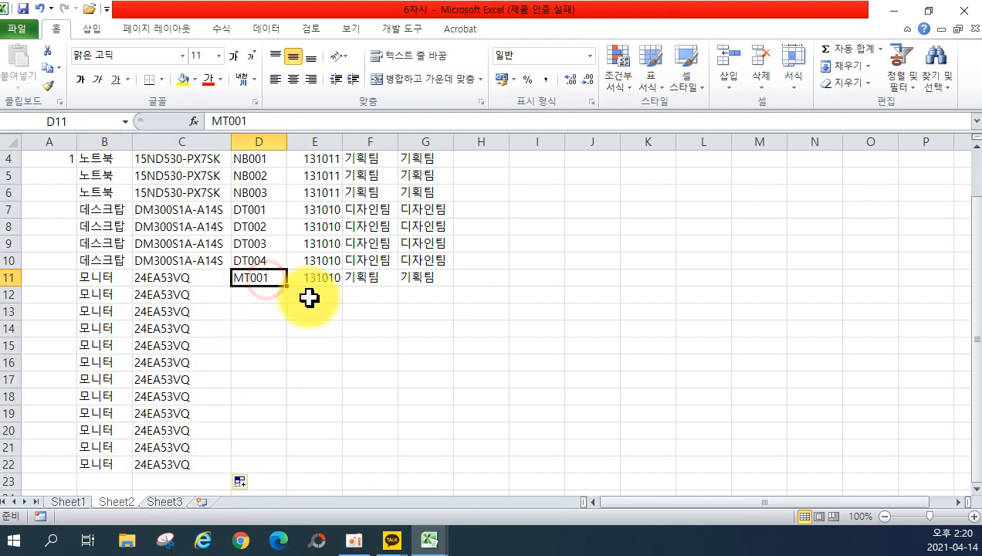
drag(288, 287, 285, 470)
drag(313, 278, 447, 469)
Merge and centre the 자산관리표 title across A1:G1.
click(599, 376)
scroll(598, 376, up, 1)
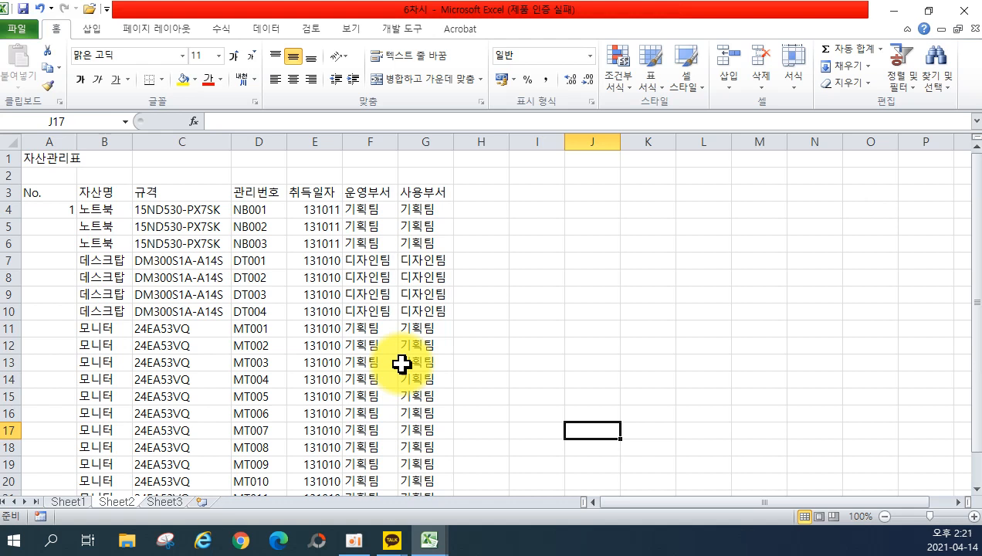
drag(44, 158, 416, 158)
click(426, 79)
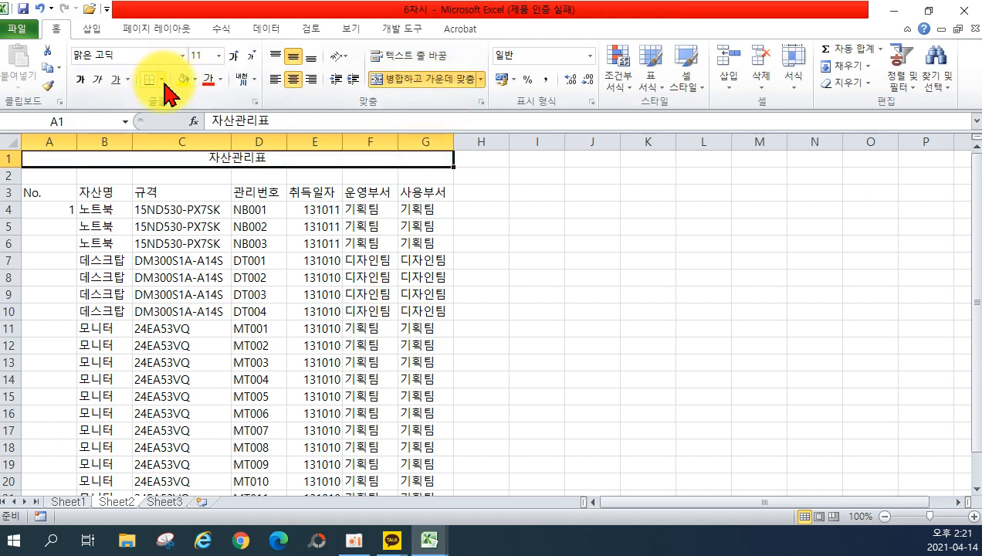
Set the merged 자산관리표 title to font size 14.
click(222, 55)
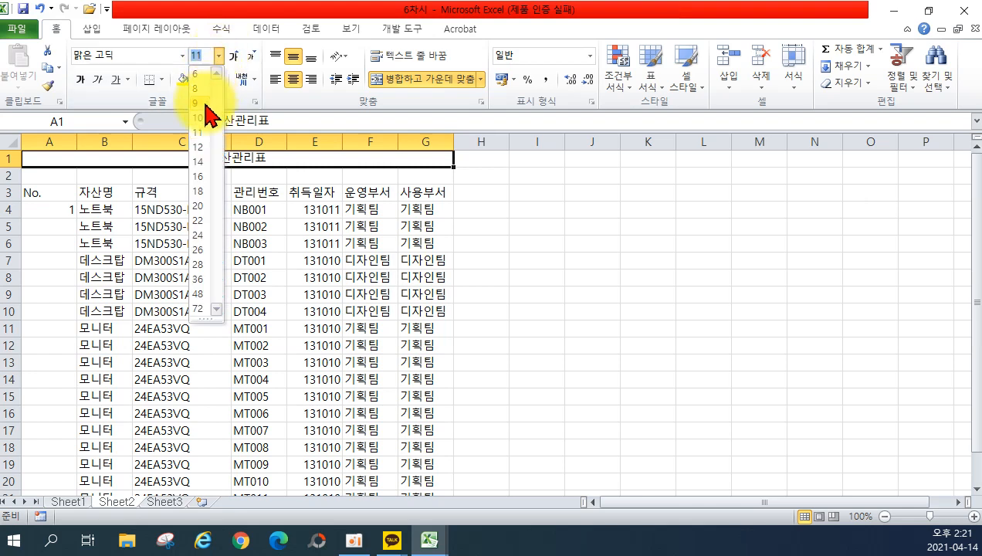
click(204, 162)
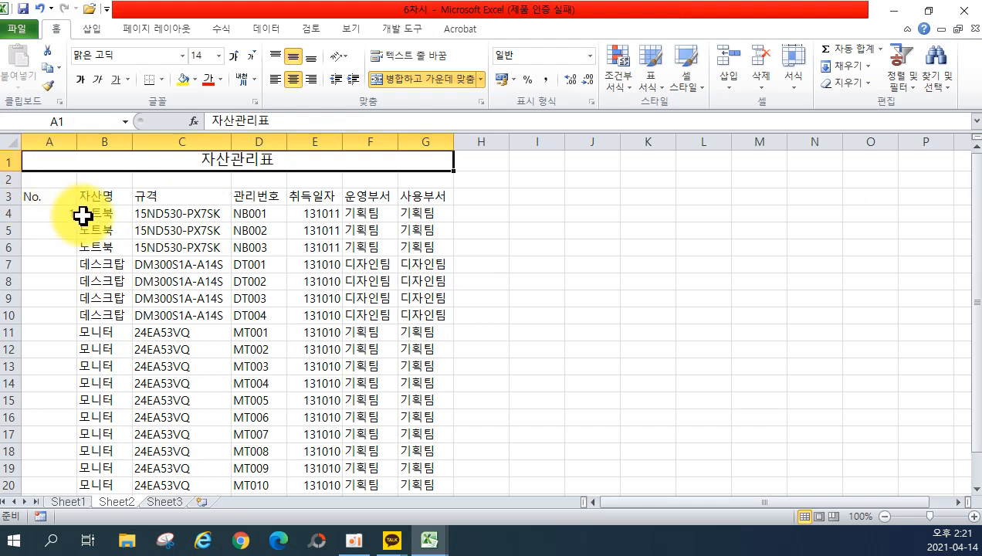
click(170, 31)
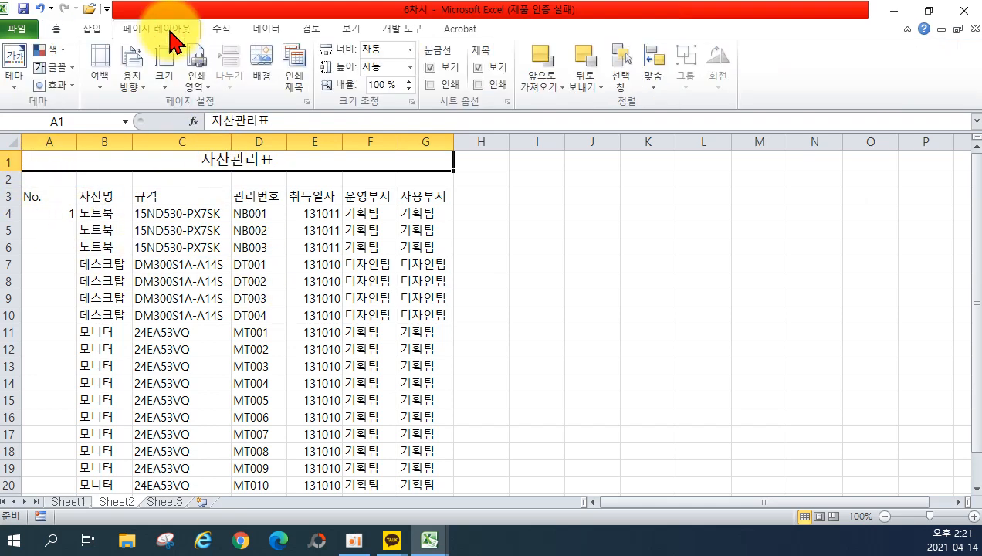
Set Sheet2's Print Titles so rows $1:$3 repeat at the top of each page.
click(294, 63)
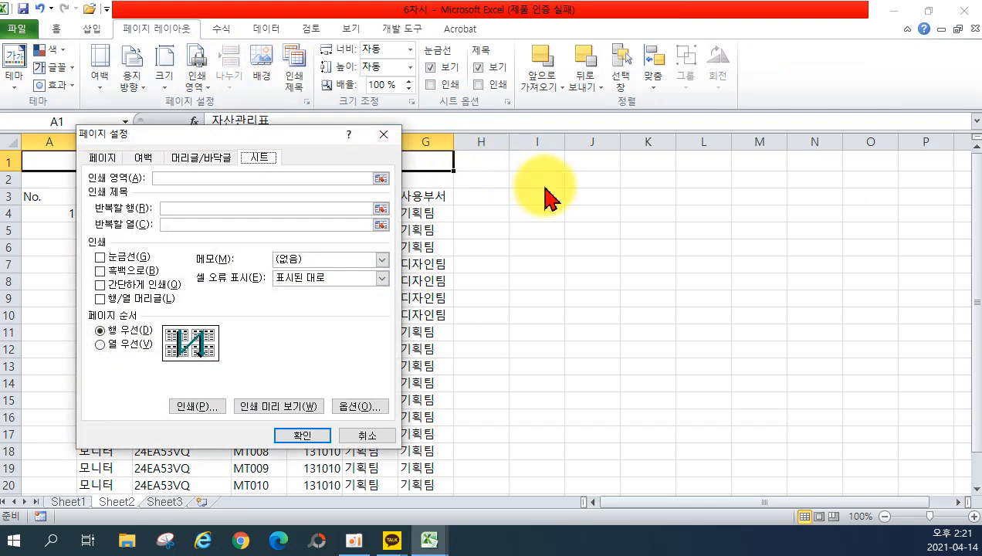
click(164, 209)
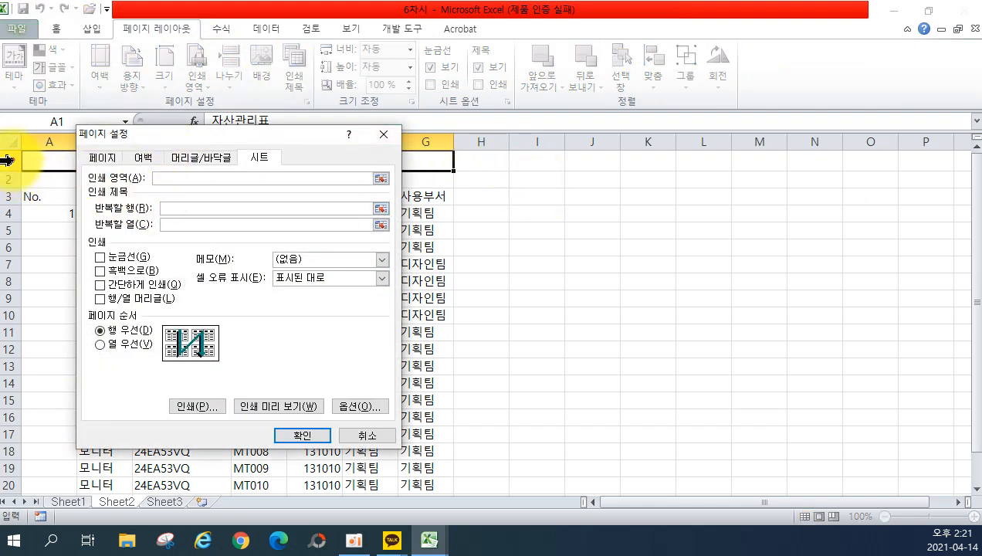
drag(6, 159, 10, 194)
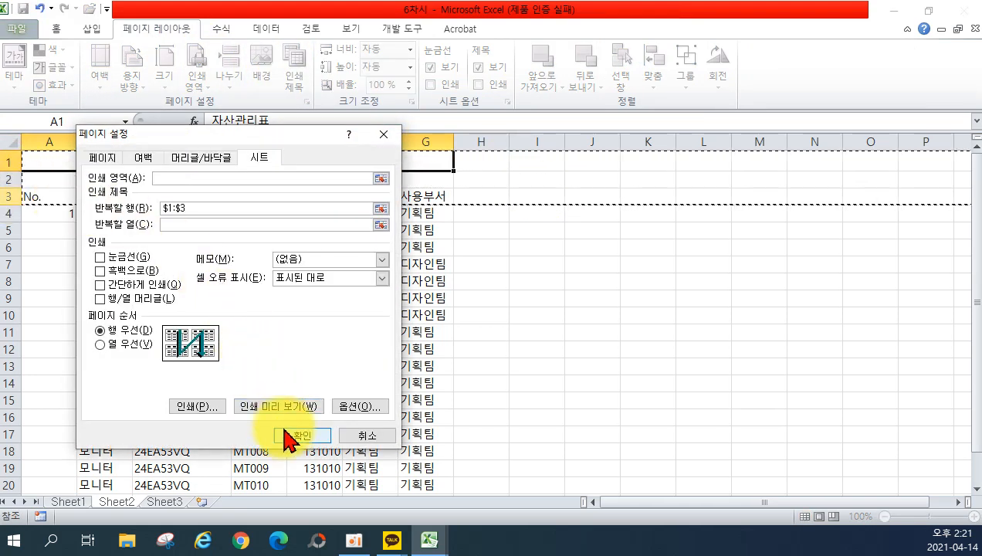
Preview Sheet2's printout, then move to Sheet3's 도서목록표 book list.
click(279, 407)
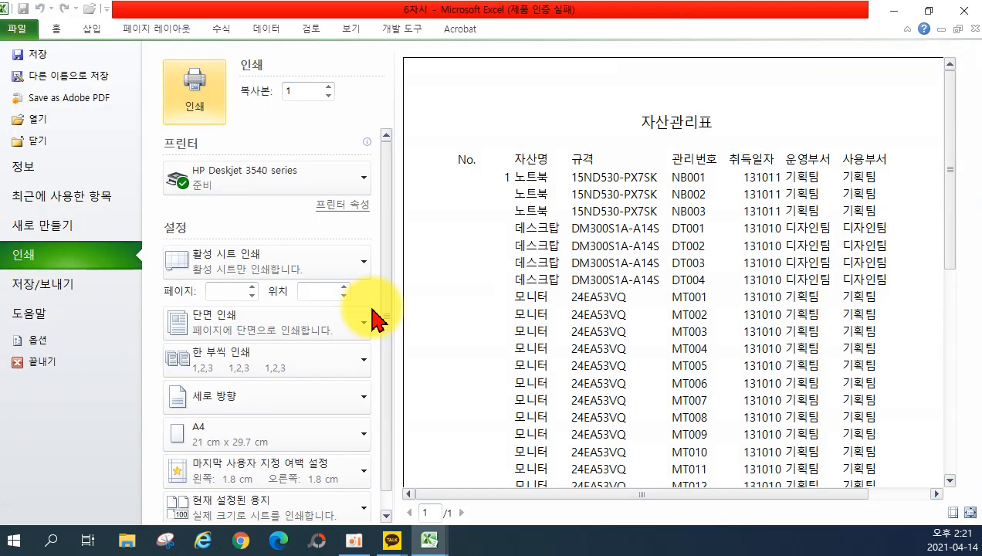
scroll(784, 363, down, 8)
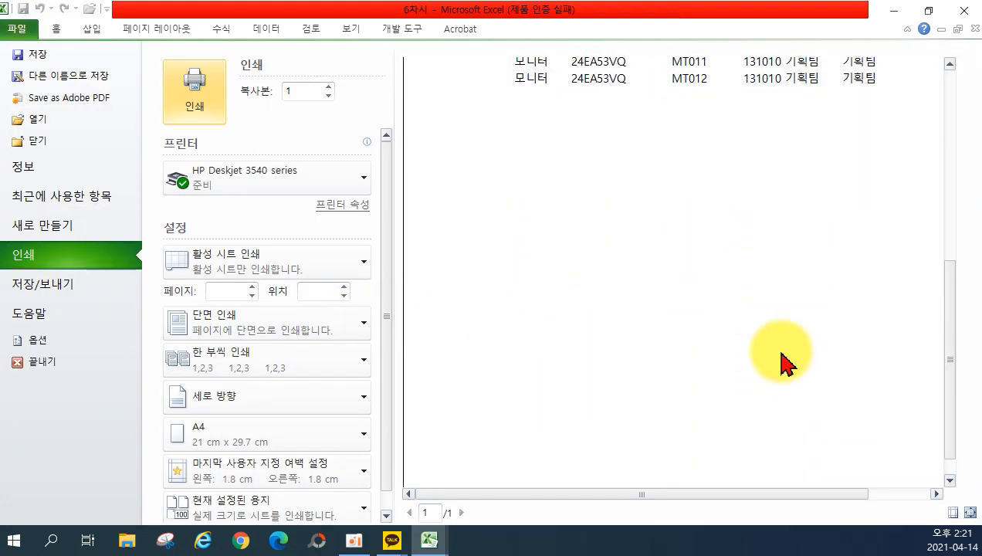
scroll(783, 363, down, 2)
scroll(783, 362, up, 10)
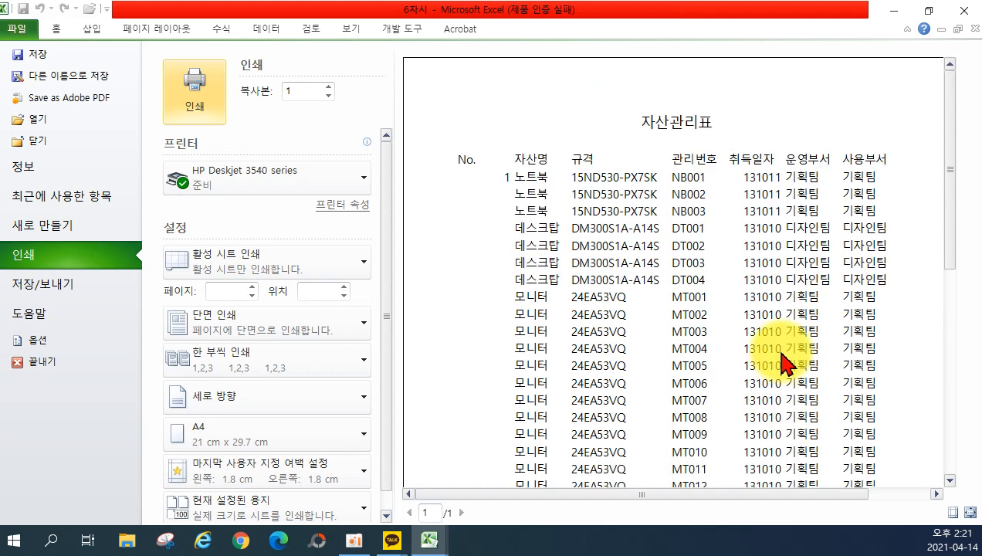
click(53, 28)
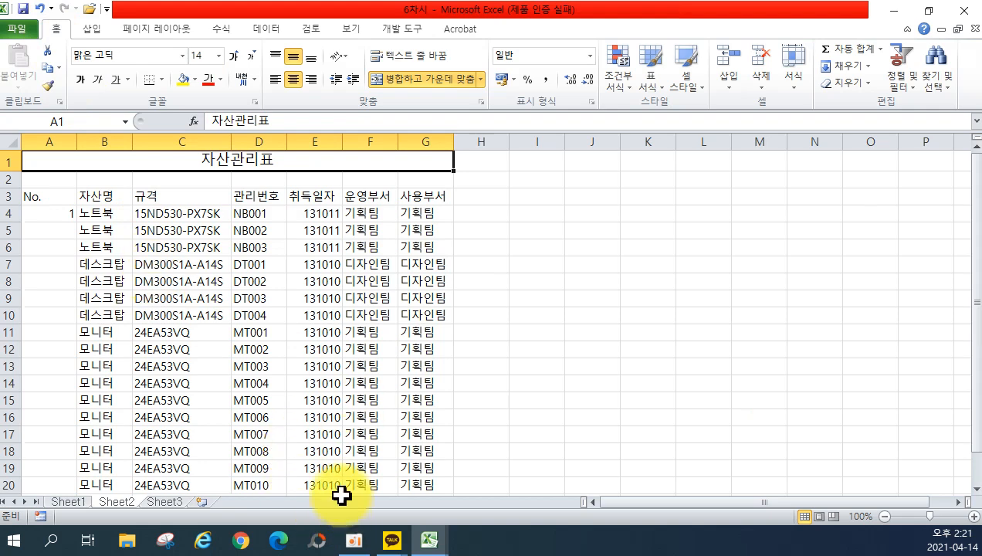
click(183, 501)
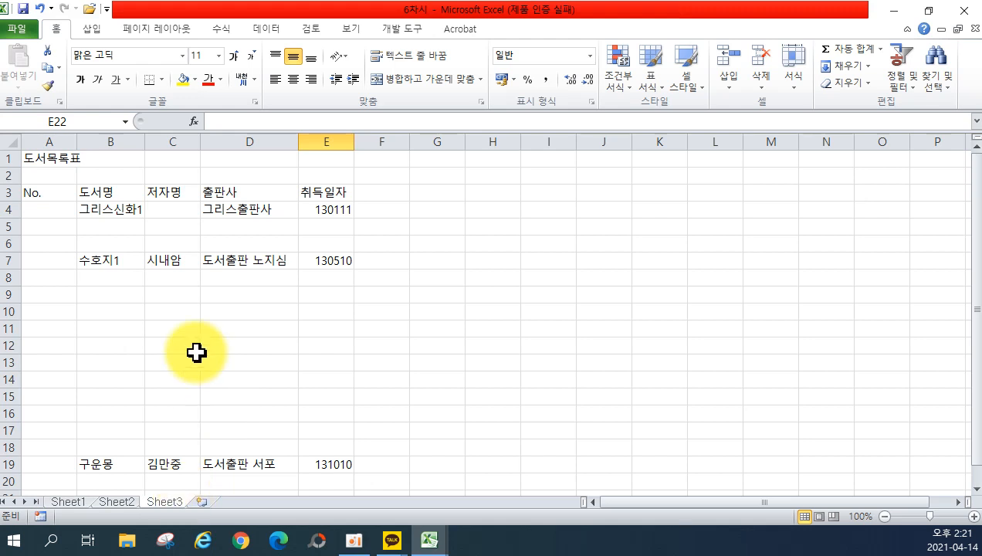
Number the books 1 to 16 down column A starting in A4.
click(50, 209)
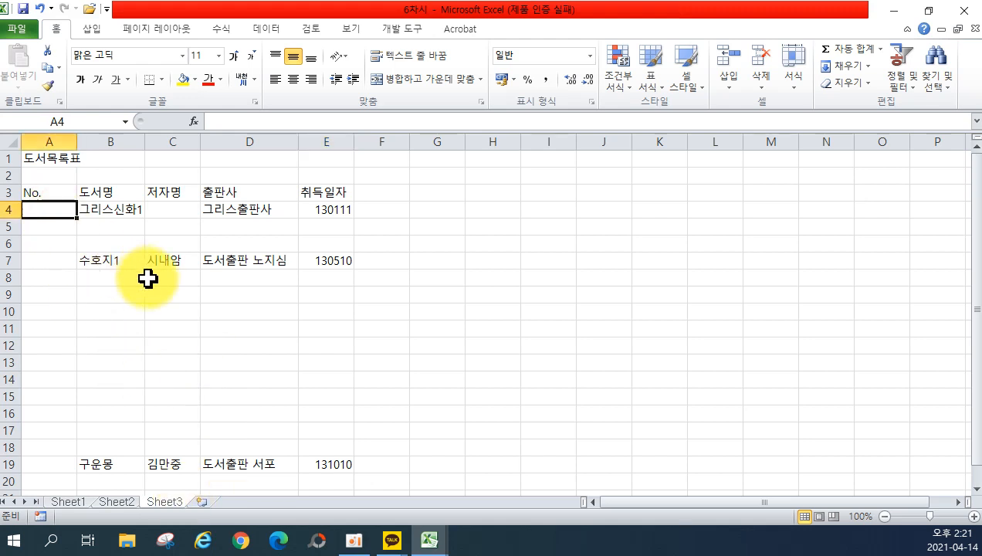
text(1)
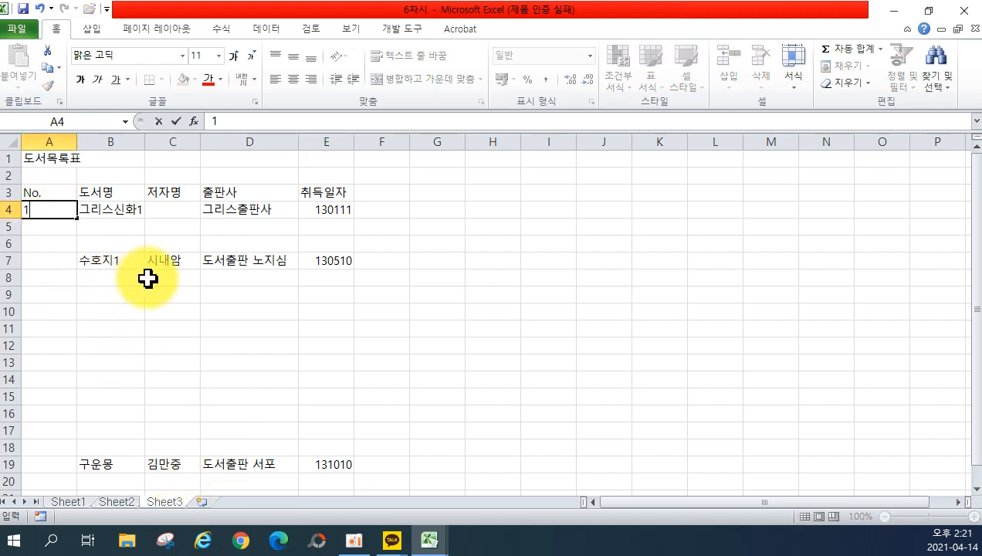
drag(77, 217, 77, 474)
Fill the 그리스신화 title series down and copy author 시내암 down to row 18.
click(103, 212)
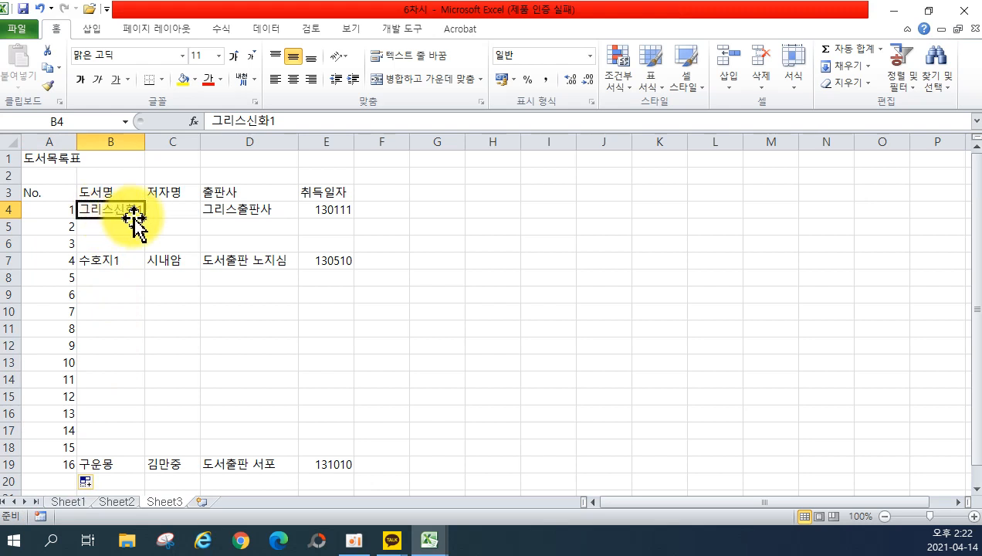
drag(146, 221, 108, 456)
click(113, 262)
click(181, 209)
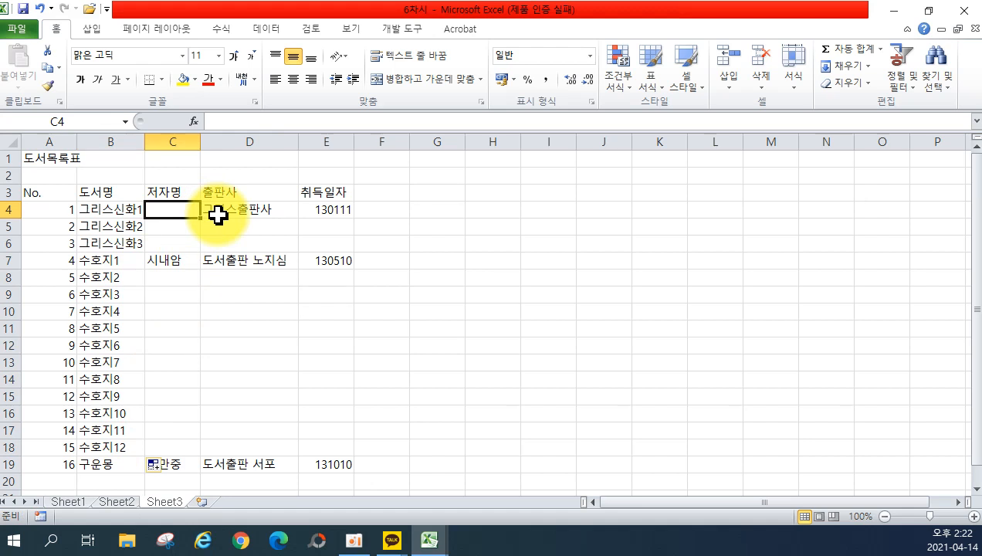
click(197, 261)
drag(202, 270, 202, 454)
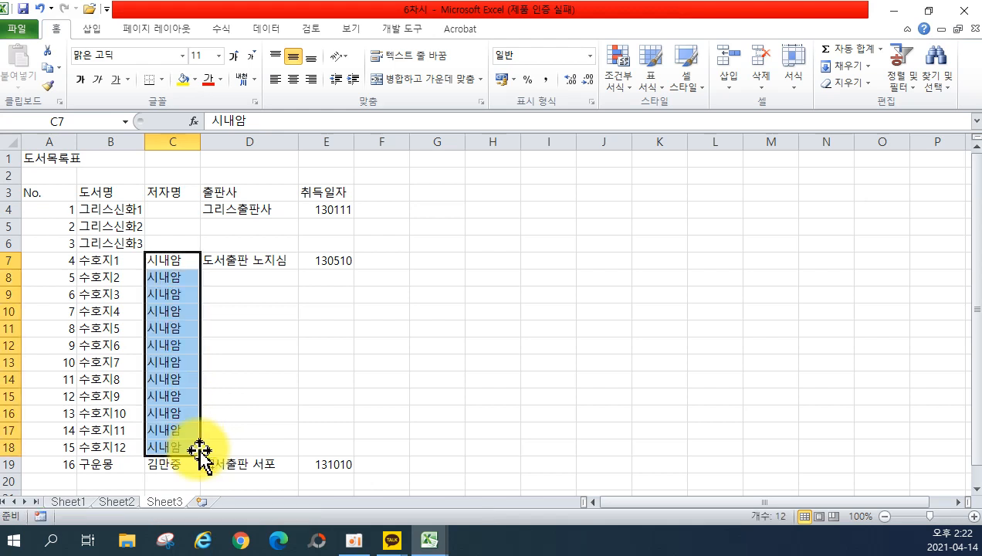
Copy publisher 그리스출판사 down from D4 to D6.
click(251, 261)
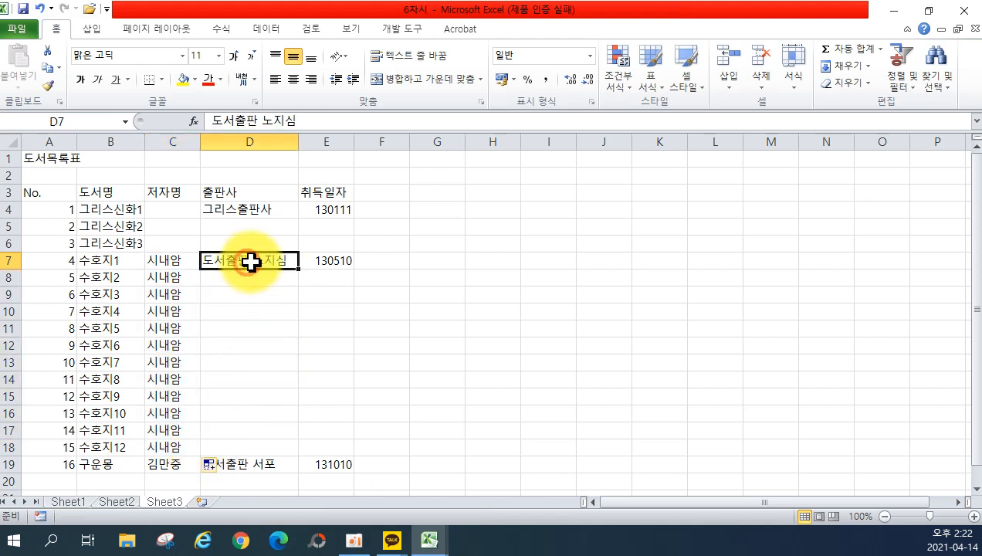
click(257, 197)
drag(256, 205, 266, 424)
click(282, 266)
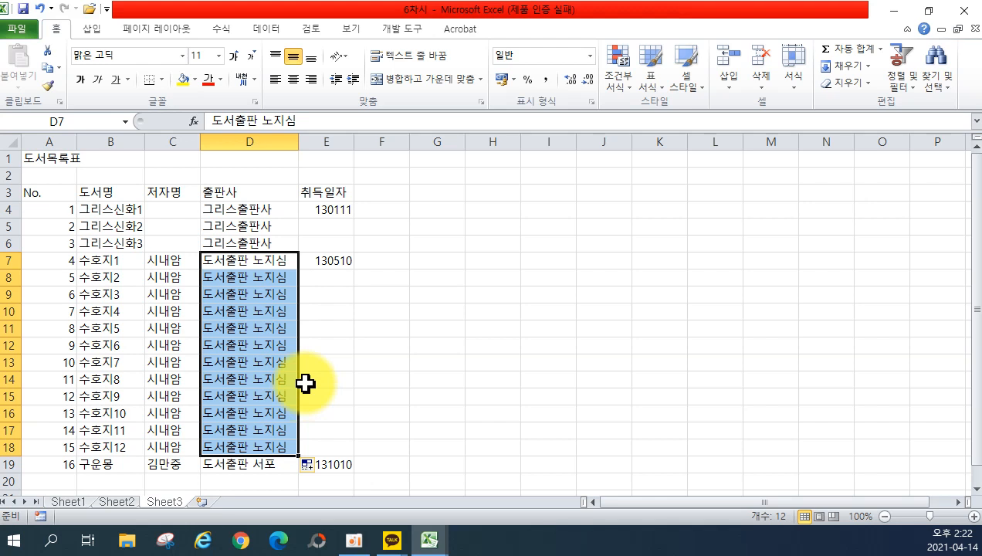
Fill date 130111 down to E6 and 130510 from E7 down to E18.
drag(334, 210, 343, 241)
click(343, 213)
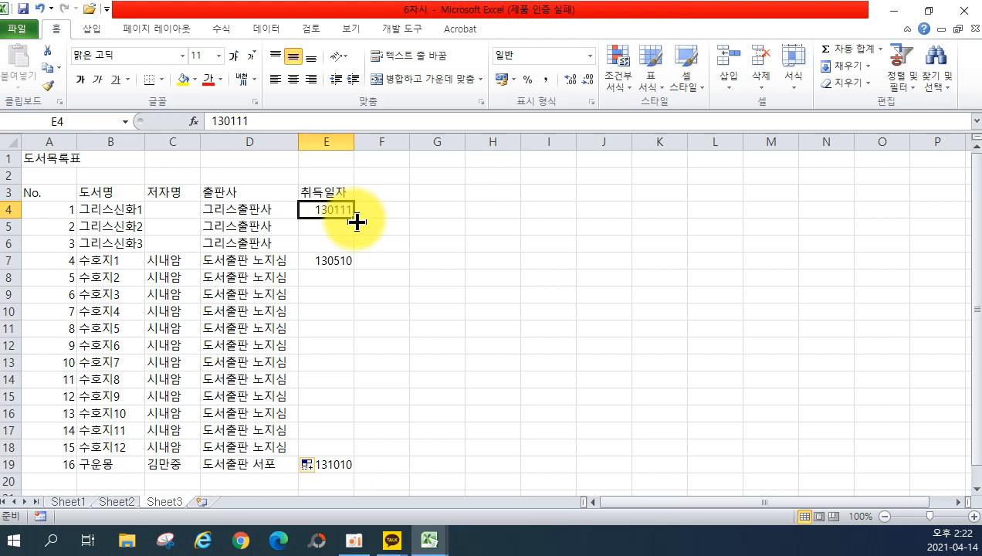
drag(355, 219, 343, 249)
click(318, 265)
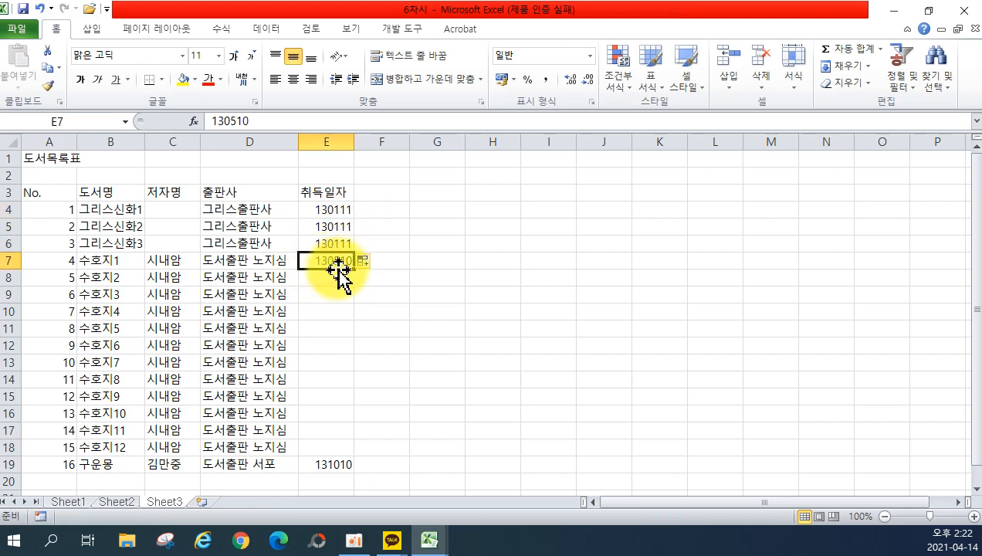
drag(355, 270, 358, 456)
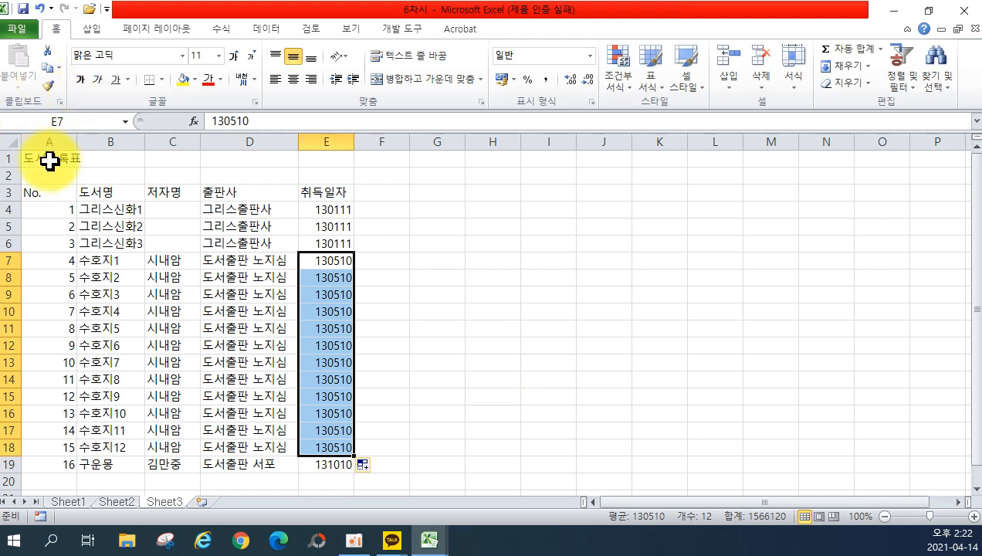
Merge and centre the 도서목록표 title across A1:E1 at font size 16.
drag(48, 160, 306, 154)
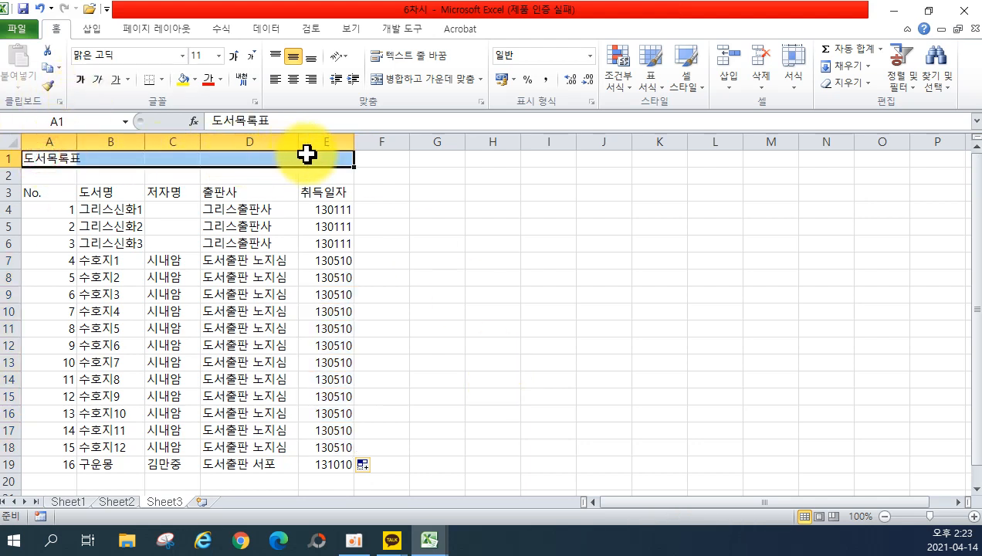
click(427, 80)
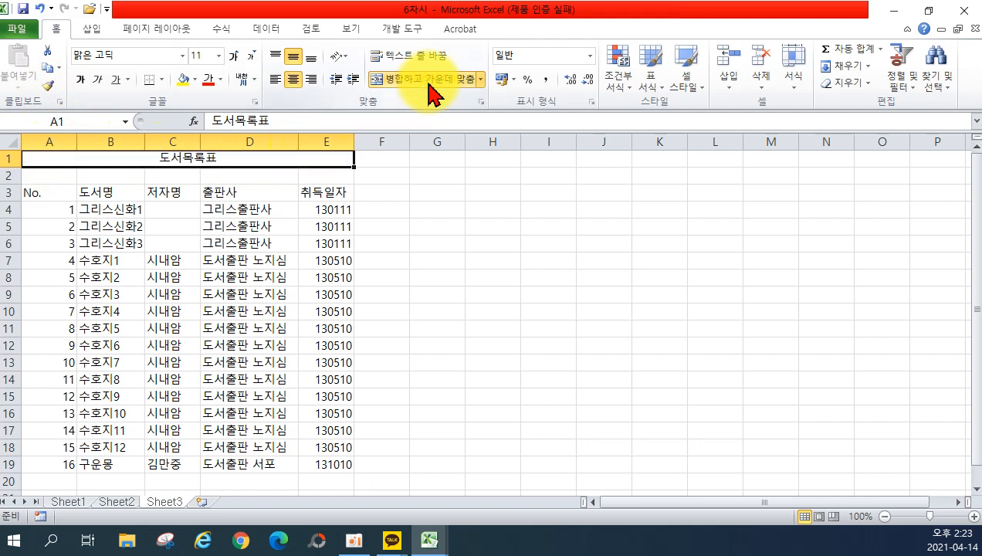
click(208, 57)
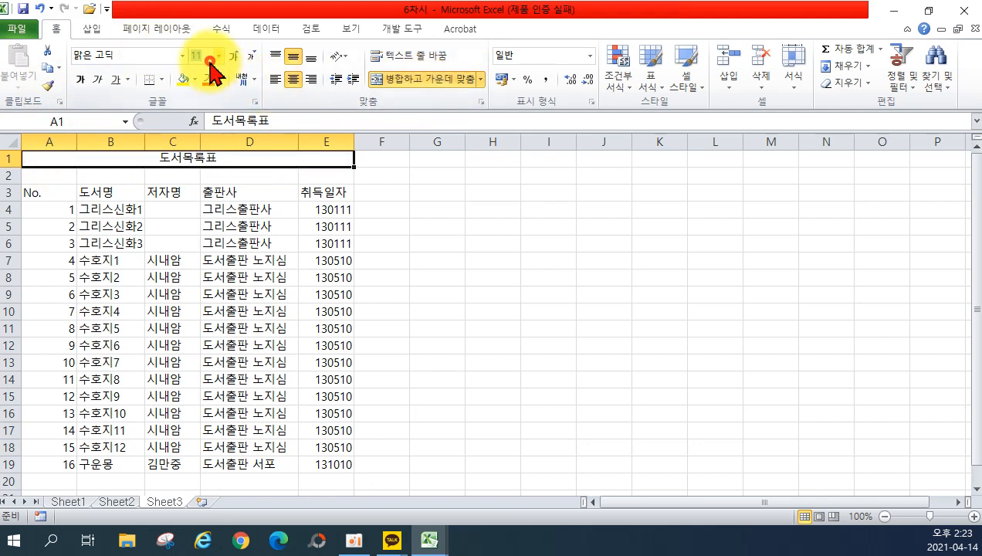
text(16)
key(Return)
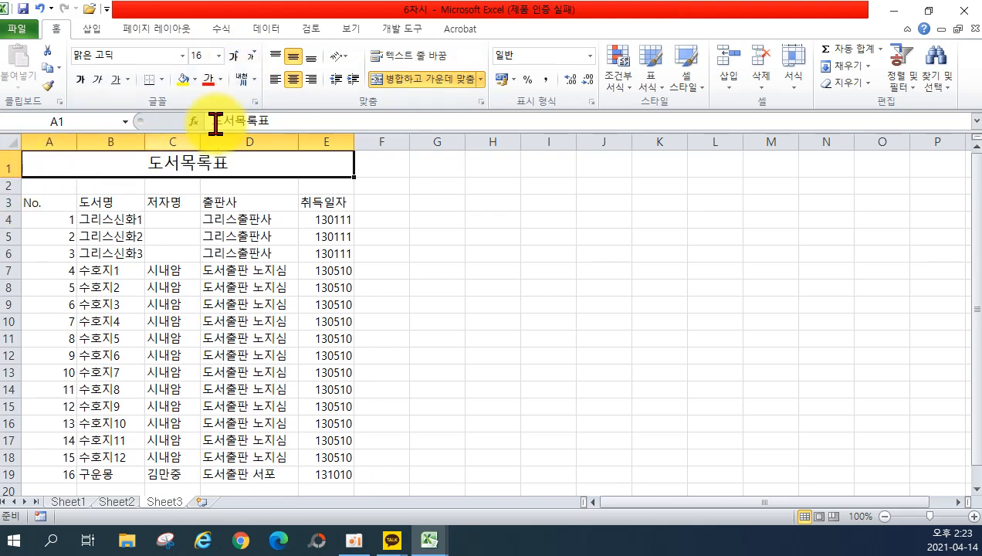
Set Sheet3's Print Titles so rows $1:$3 repeat on every page.
click(155, 29)
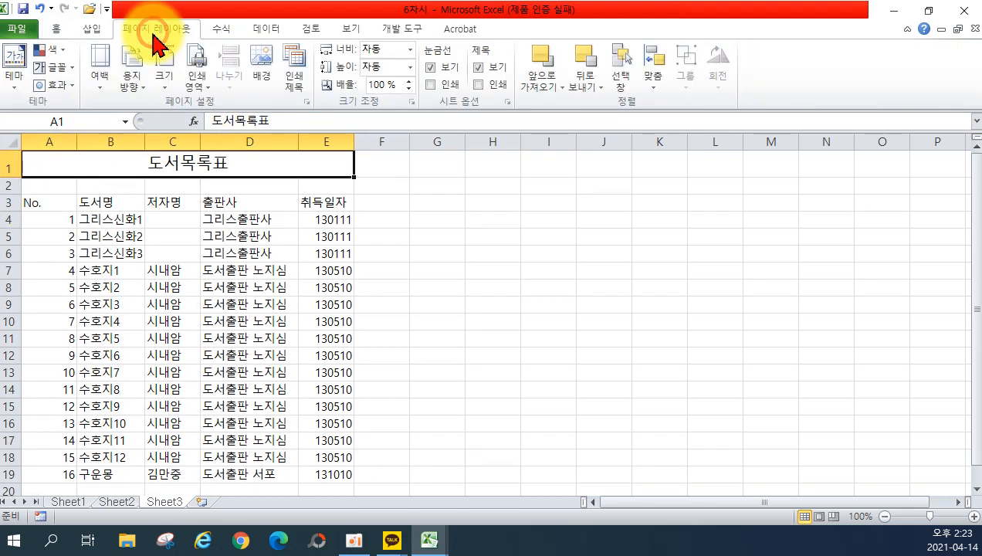
click(293, 77)
click(217, 205)
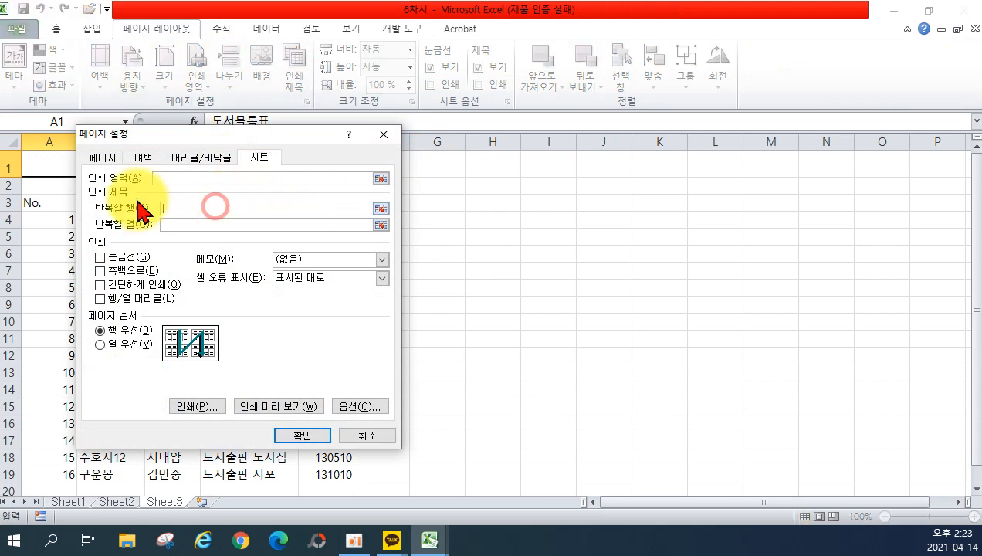
drag(11, 164, 11, 203)
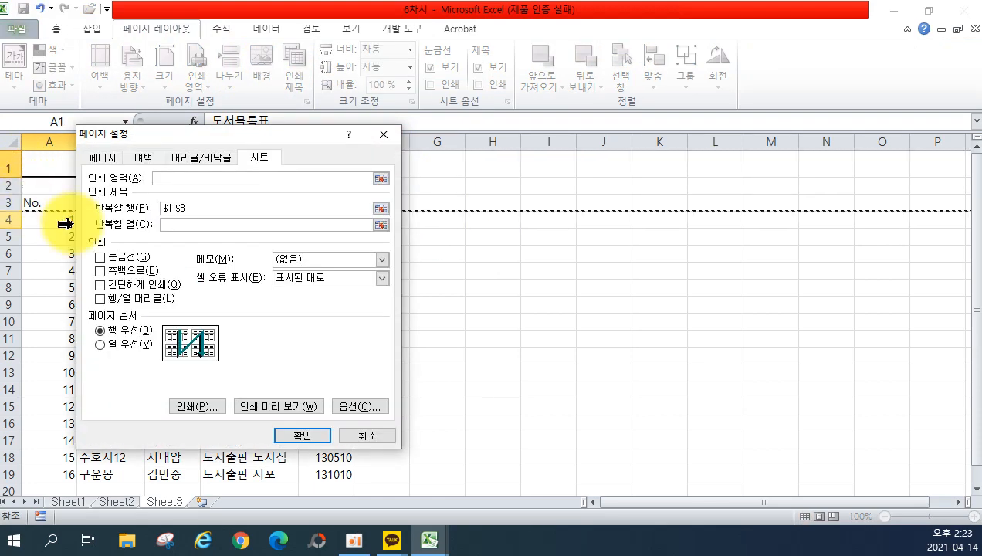
Preview the printed book list, then return to the sheet.
click(280, 401)
scroll(434, 402, down, 3)
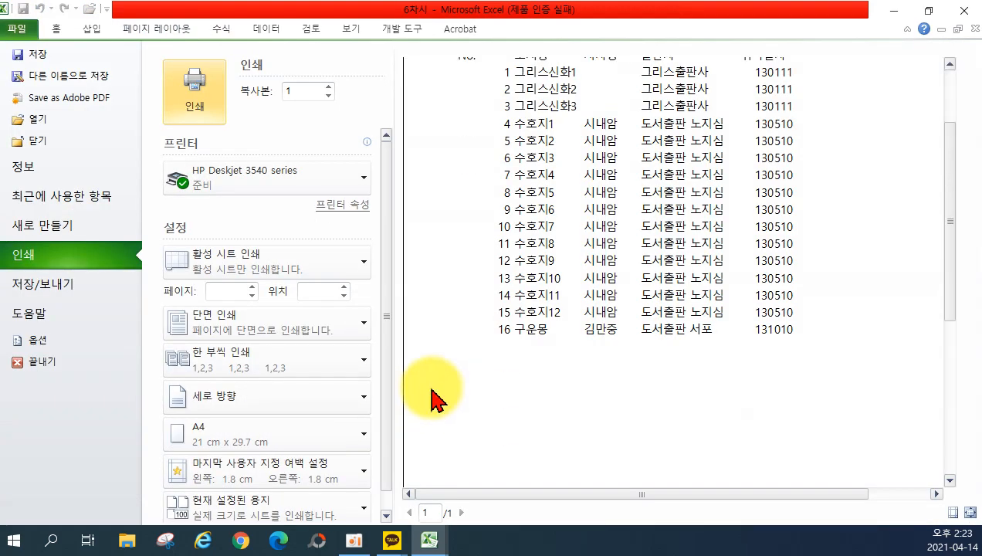
scroll(432, 388, up, 1)
scroll(432, 390, up, 1)
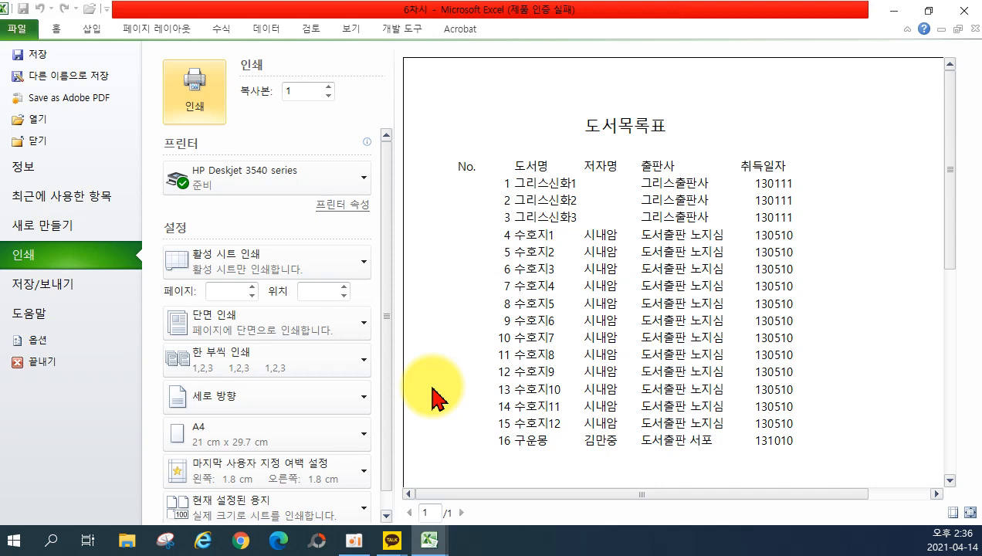
click(59, 28)
scroll(450, 233, down, 3)
scroll(450, 233, up, 2)
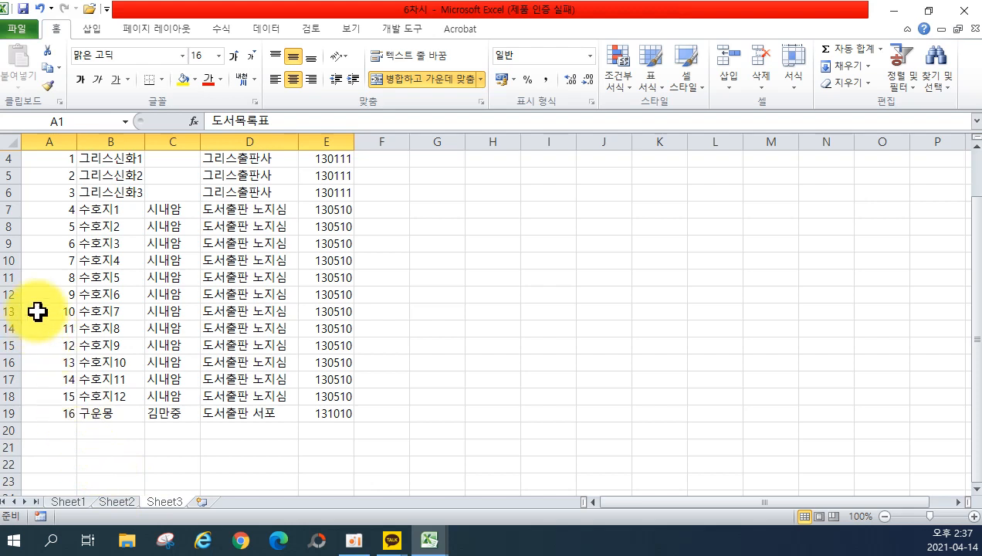
drag(42, 308, 437, 378)
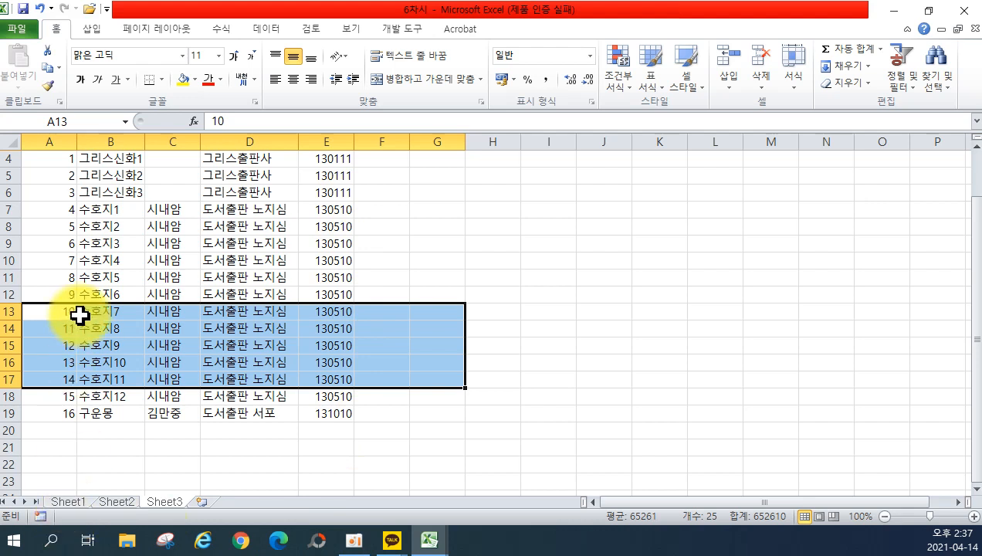
click(71, 360)
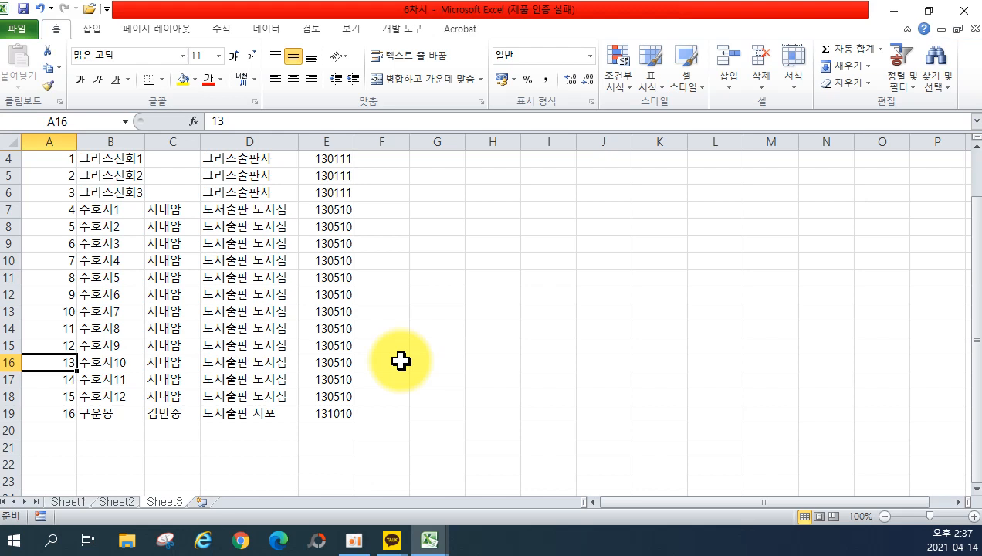
scroll(401, 360, up, 1)
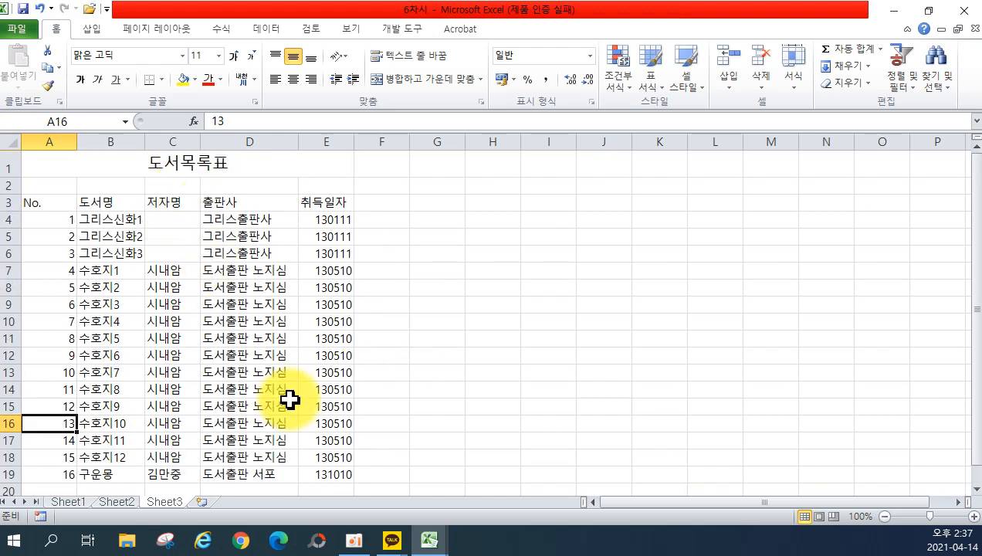
click(16, 29)
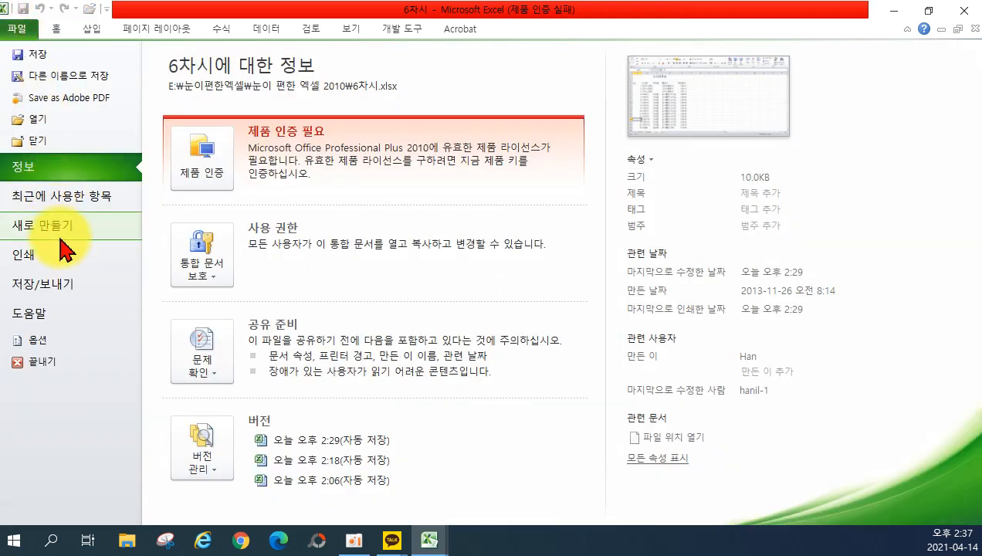
click(65, 257)
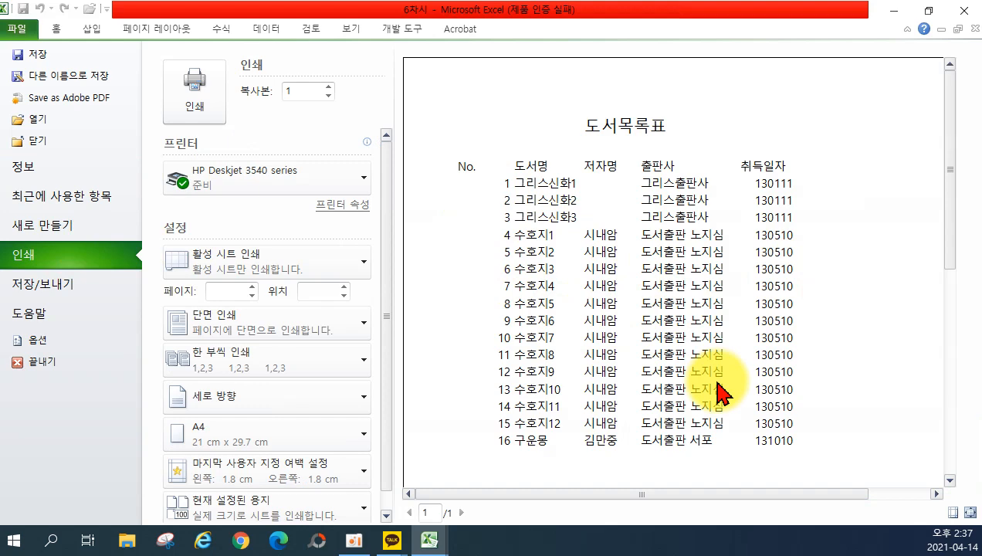
click(55, 29)
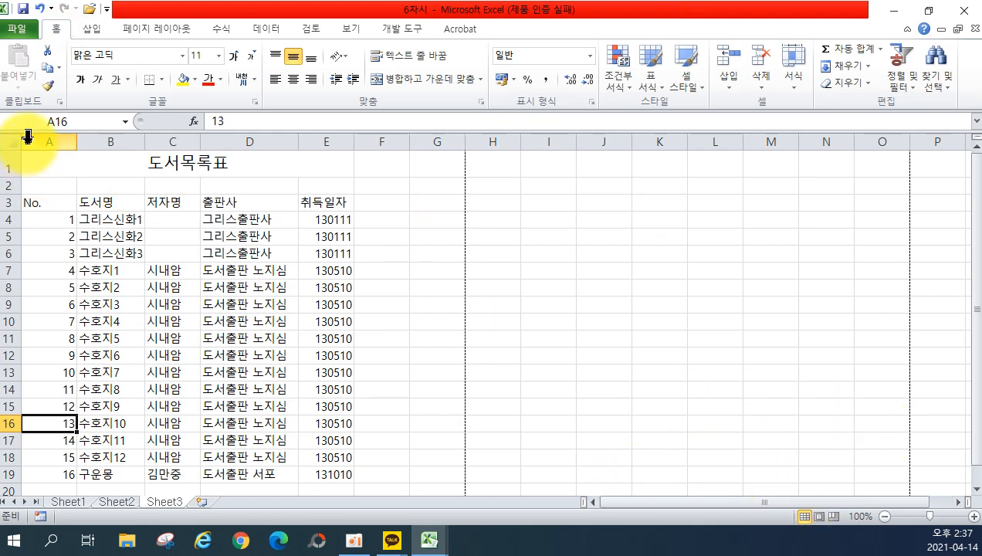
click(17, 29)
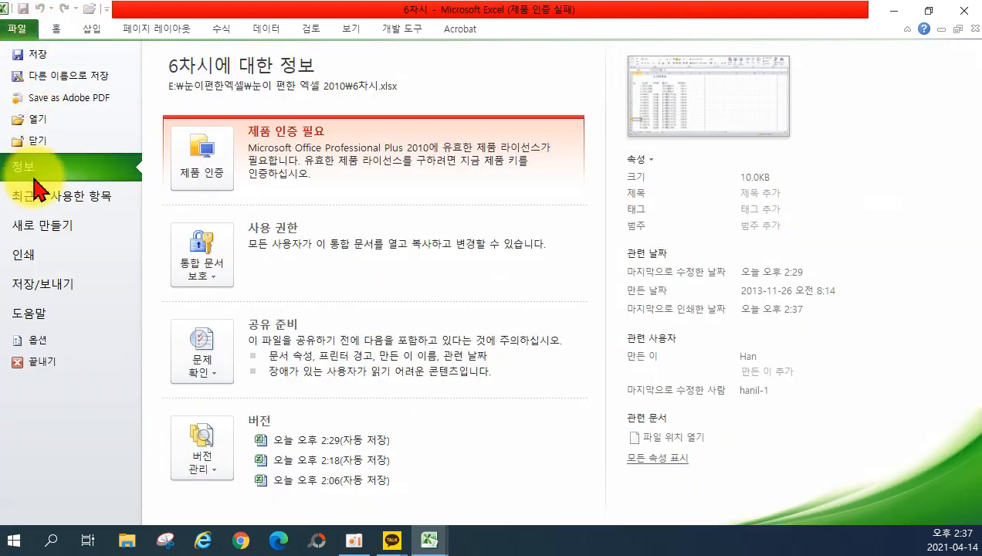
click(21, 255)
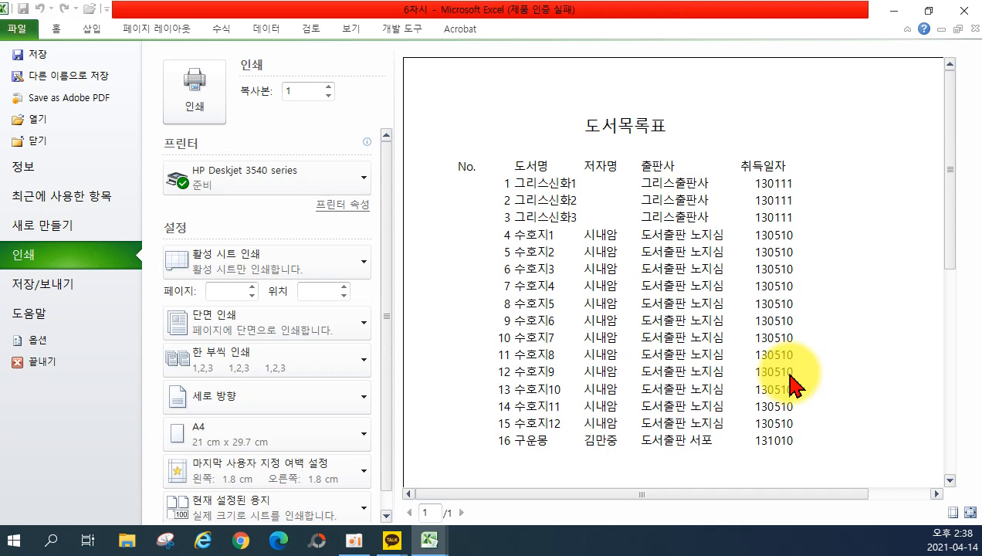
click(18, 31)
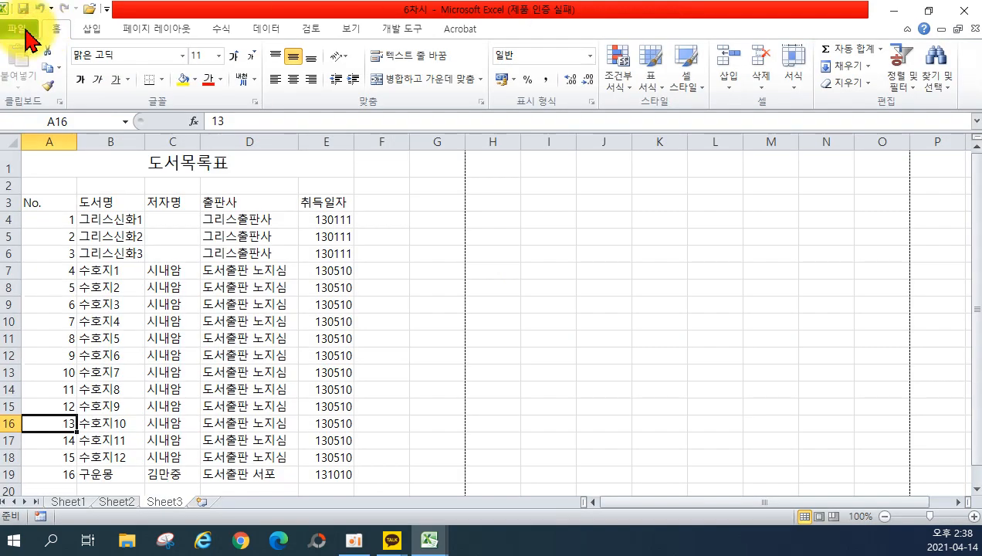
Open the 7차시 workbook from the File > Open dialog.
click(19, 33)
click(35, 119)
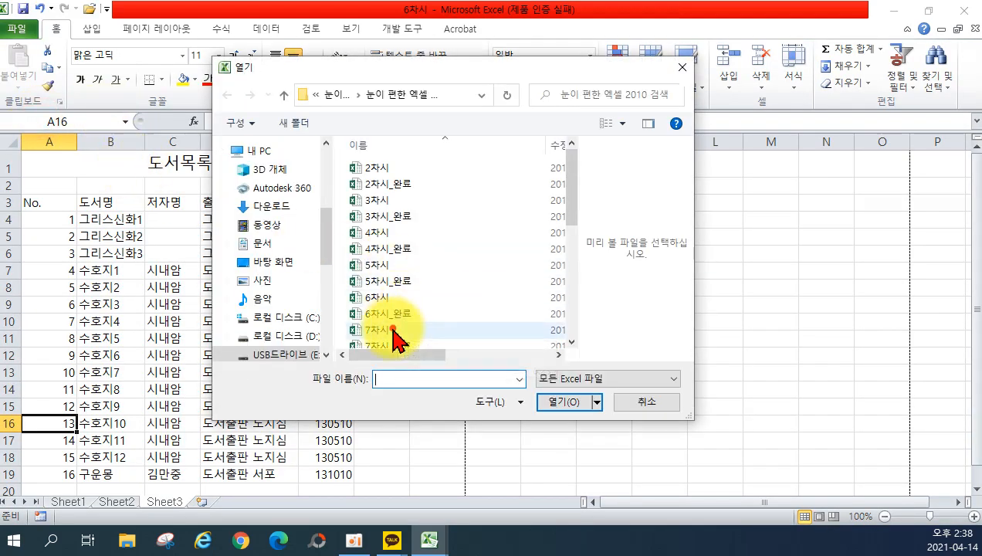
click(429, 330)
click(583, 403)
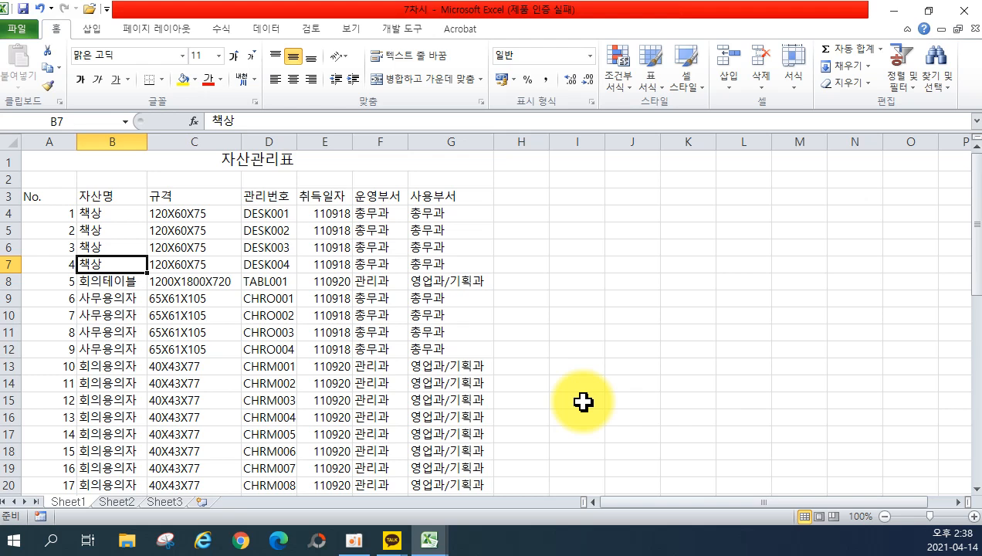
Drag-select the asset table from A3 downward, then reset the selection to A3.
click(34, 197)
drag(34, 197, 416, 468)
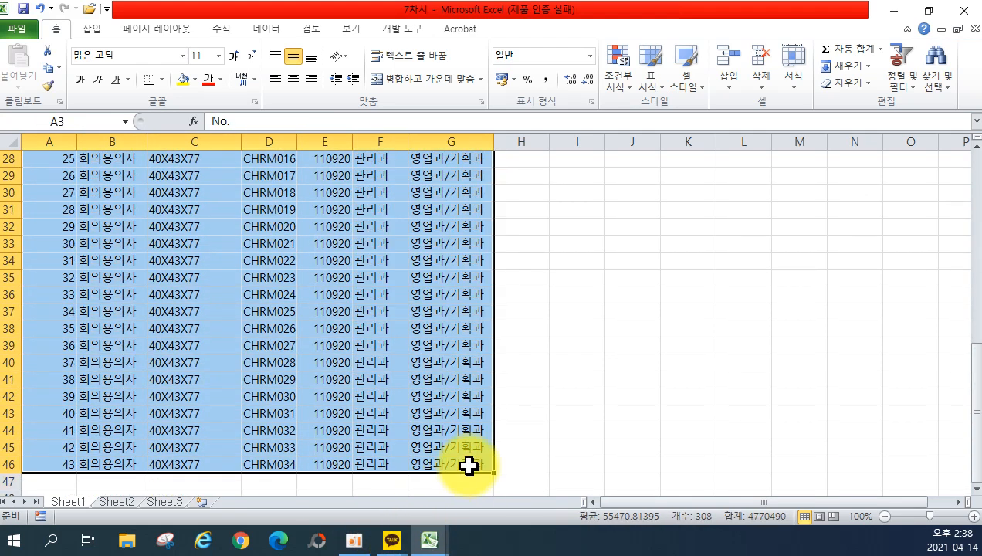
scroll(302, 396, up, 9)
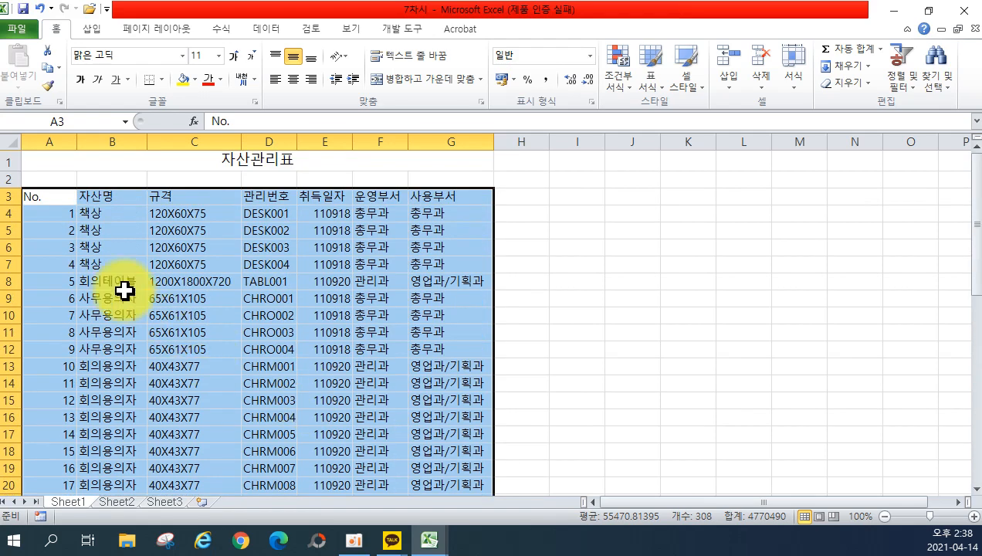
drag(47, 195, 442, 470)
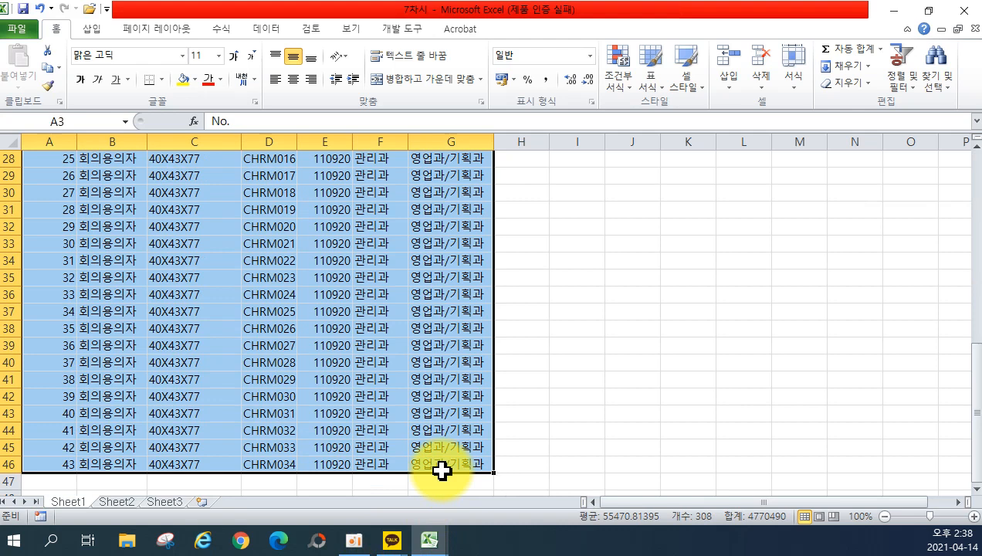
scroll(301, 425, up, 9)
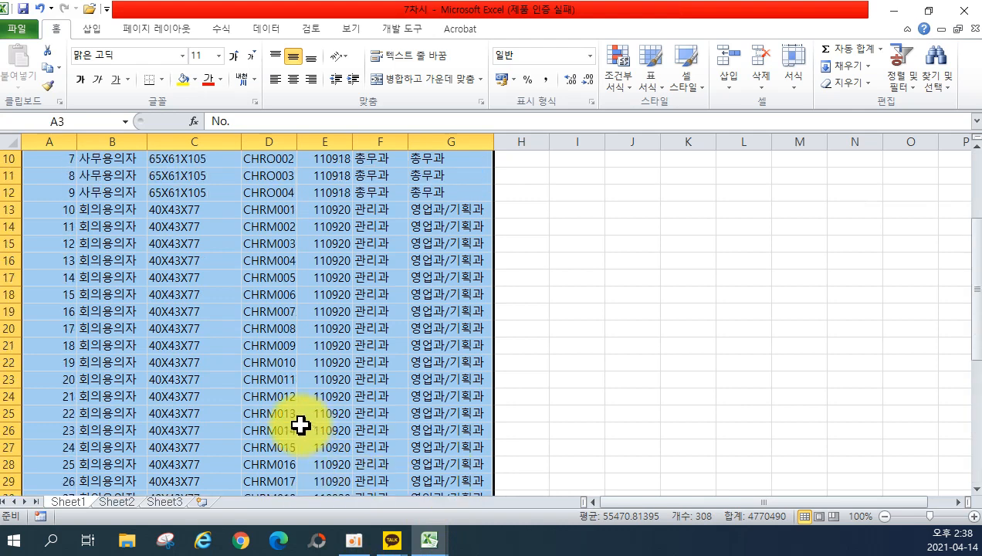
click(49, 200)
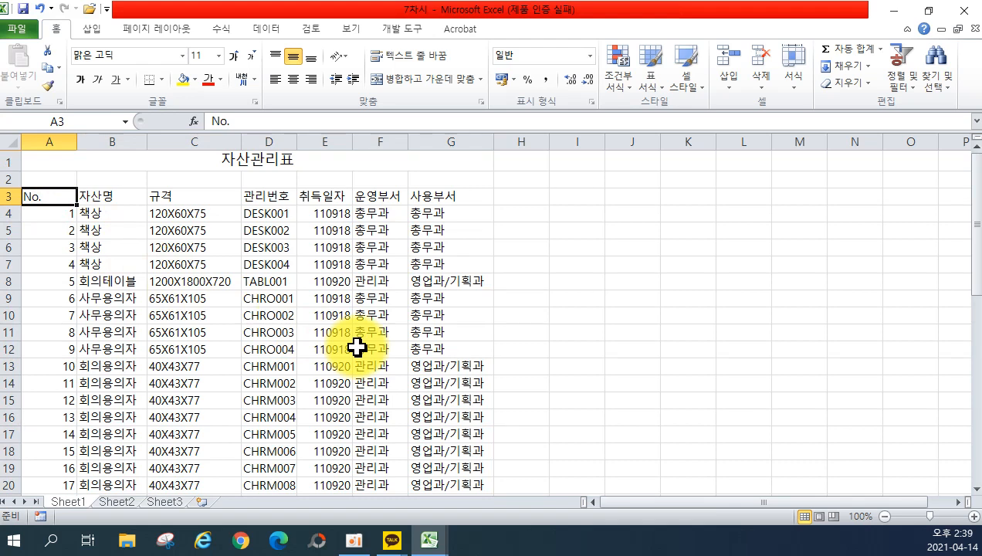
Extend the selection from A3 down to the last row and across to column G.
key(ctrl+shift+Down)
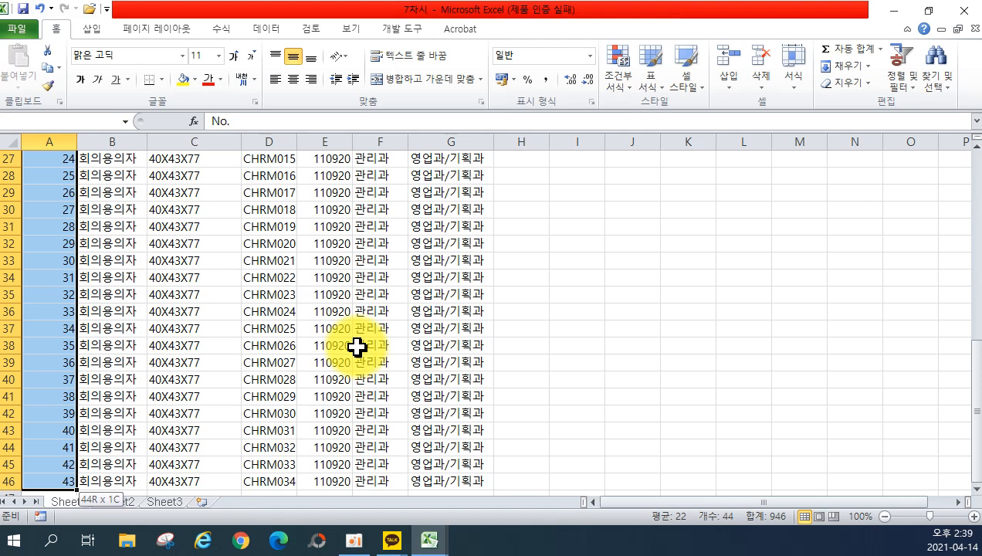
key(shift+Right)
key(shift+Right)
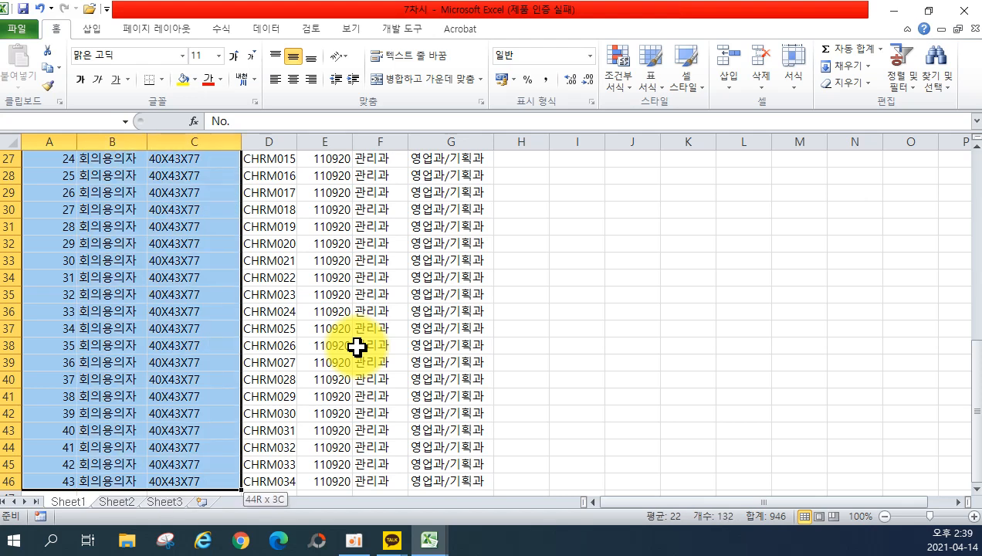
key(ctrl+shift+Right)
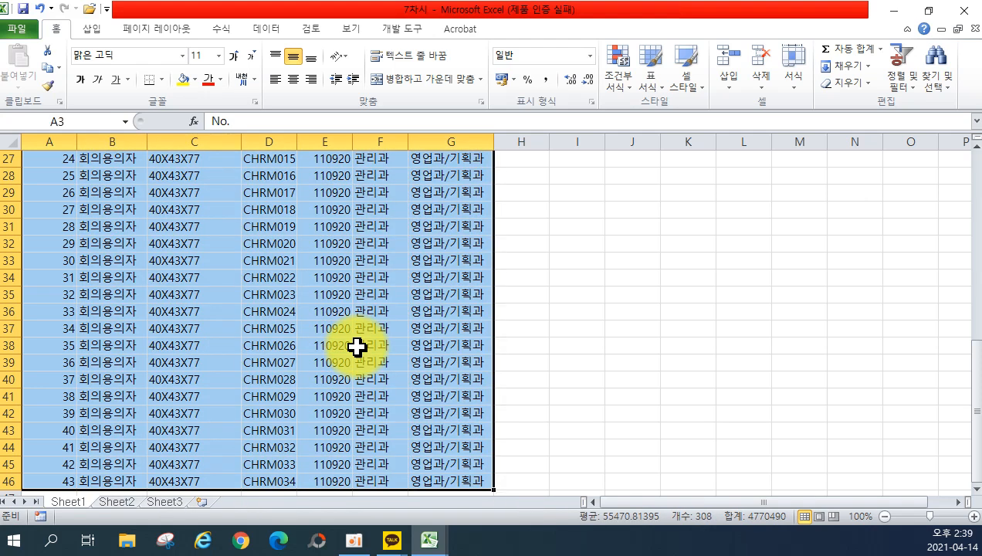
scroll(357, 347, up, 6)
scroll(308, 332, up, 3)
scroll(322, 401, down, 12)
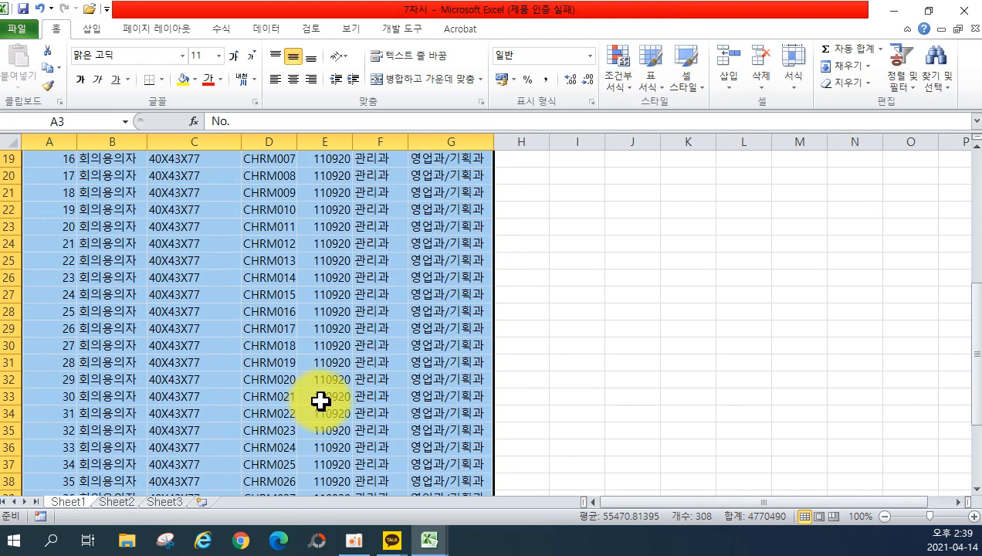
scroll(504, 419, down, 14)
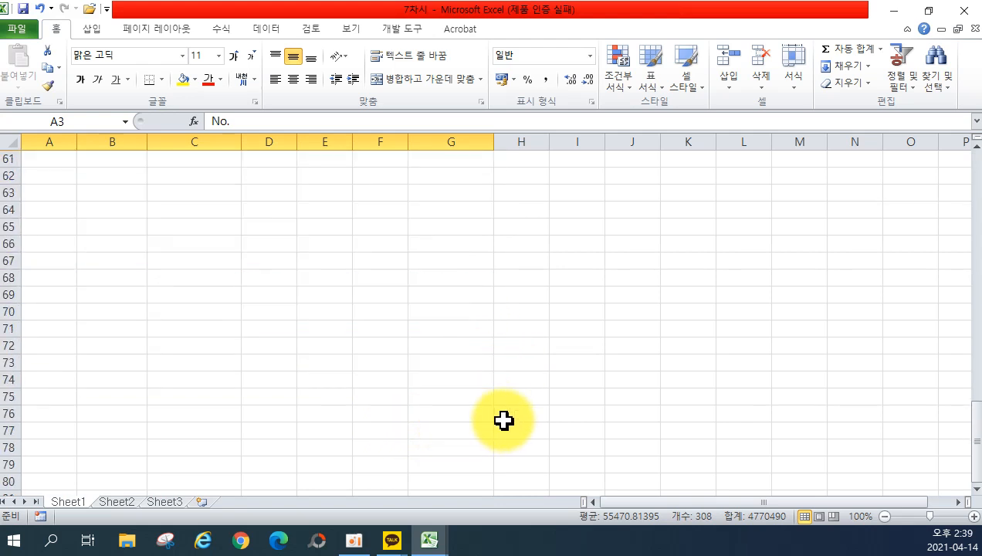
scroll(498, 426, down, 5)
scroll(496, 423, up, 20)
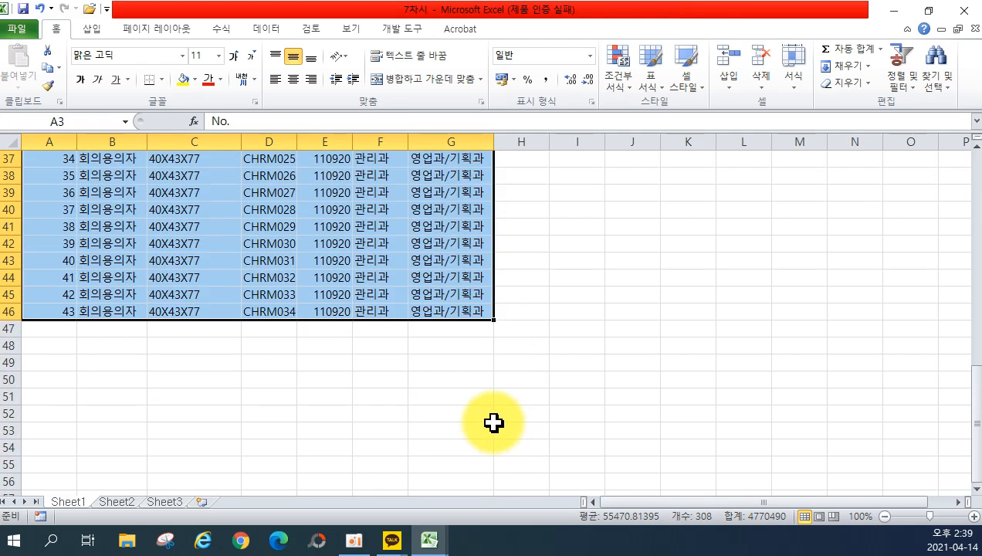
scroll(325, 243, up, 7)
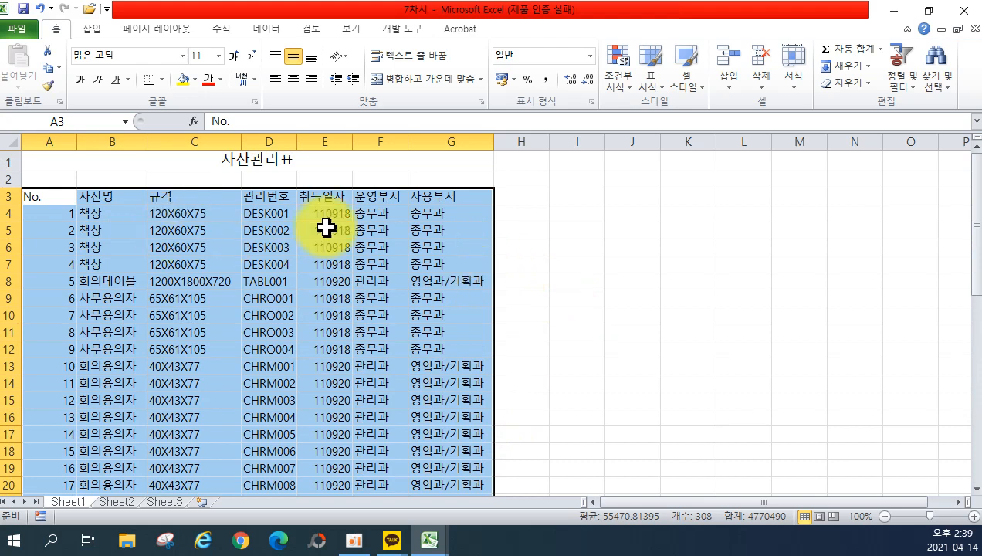
Reselect A3:G46 from the No. header with Ctrl+Shift+Down and Ctrl+Shift+Right.
click(584, 274)
click(56, 194)
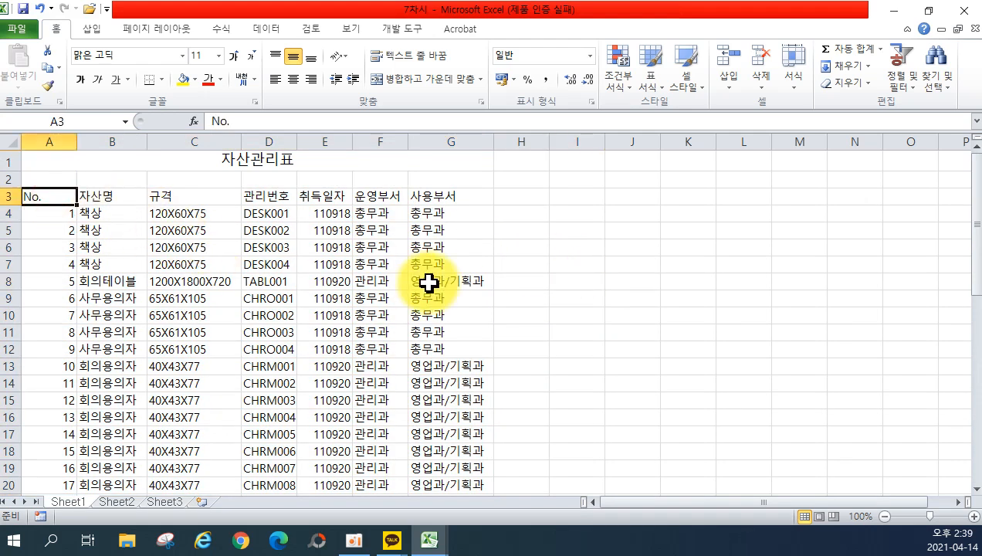
key(ctrl+shift+Down)
key(ctrl+shift+Right)
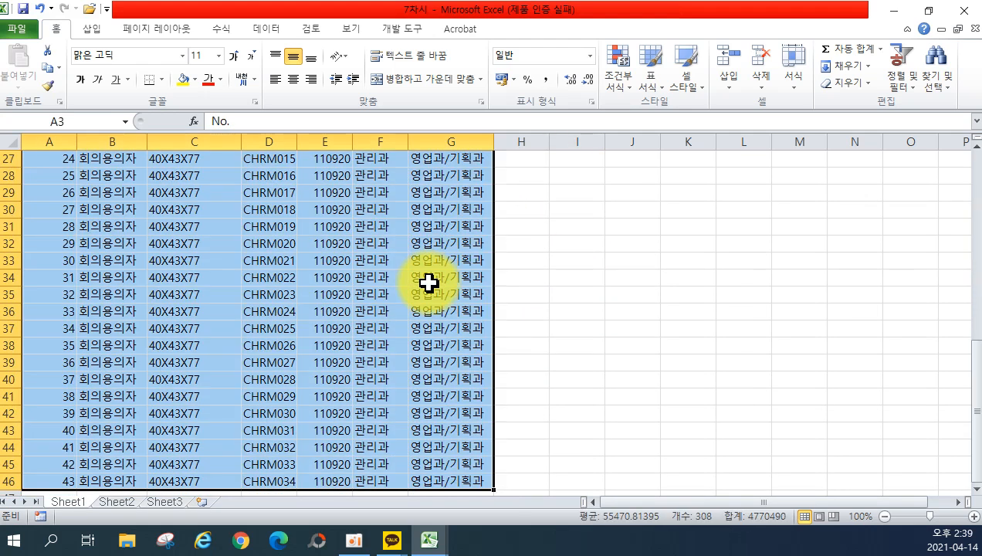
scroll(402, 278, up, 9)
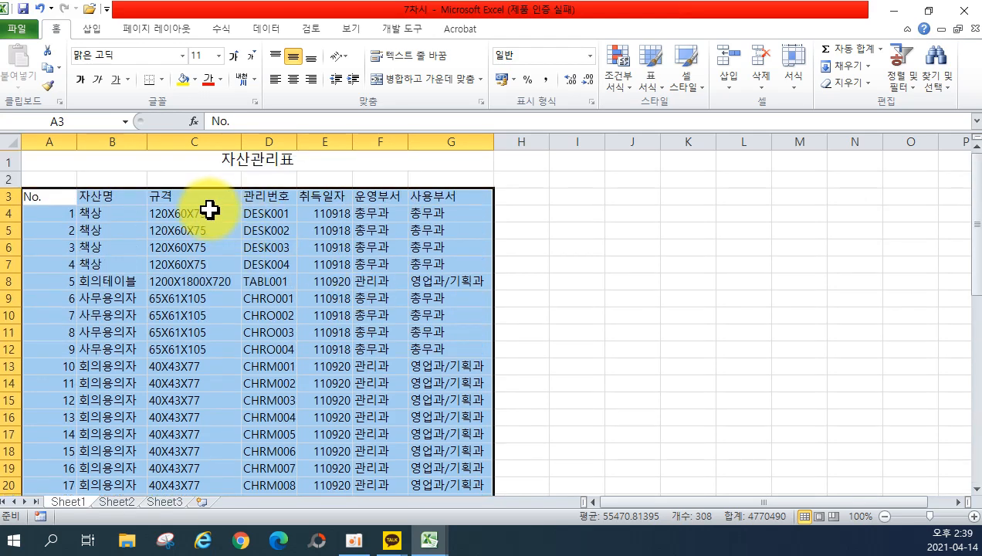
drag(52, 195, 437, 473)
scroll(569, 334, up, 9)
click(572, 247)
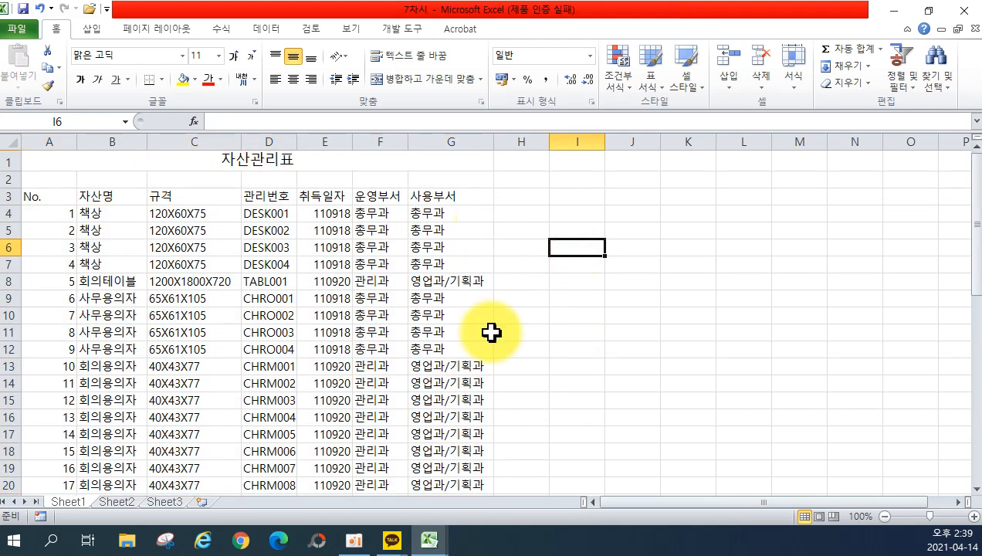
click(40, 199)
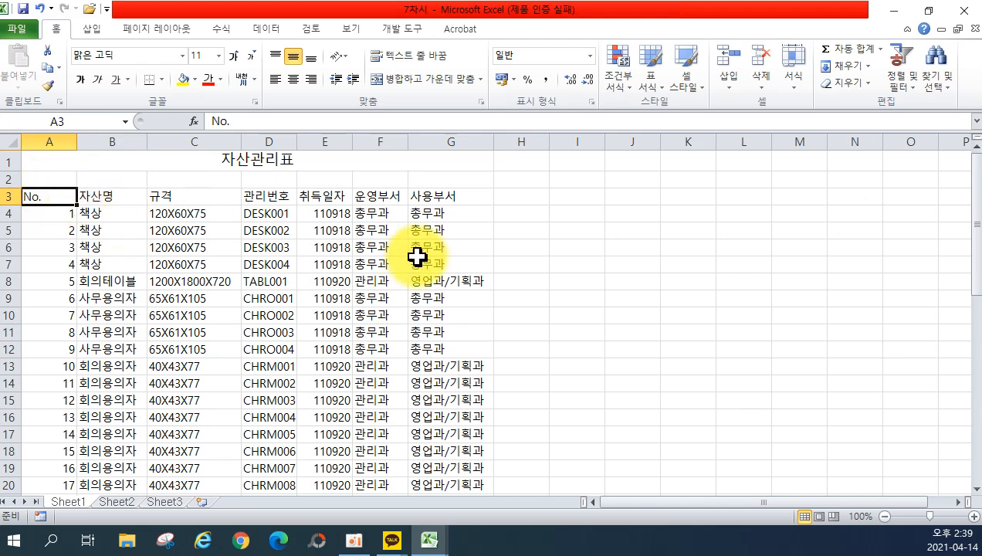
key(ctrl+shift+Down)
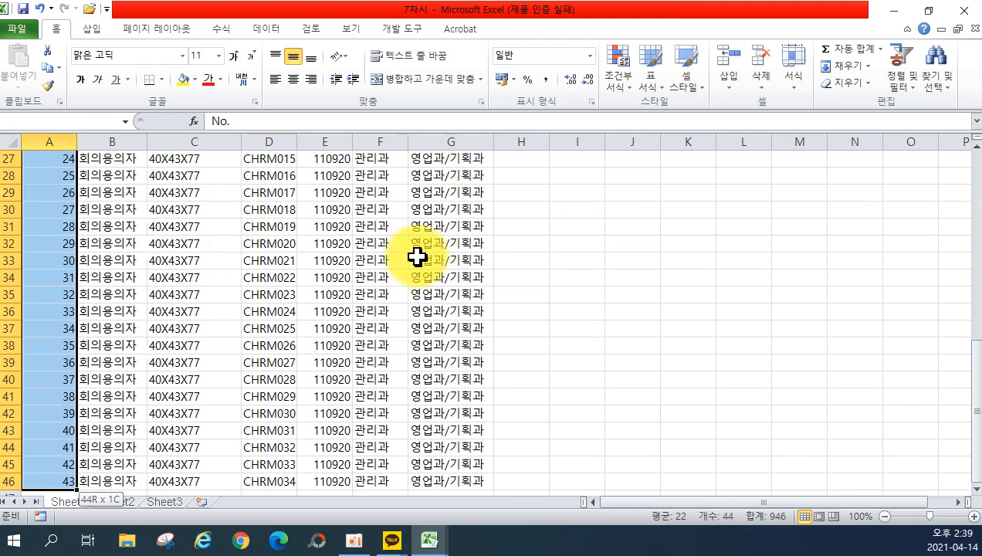
key(ctrl+shift+Right)
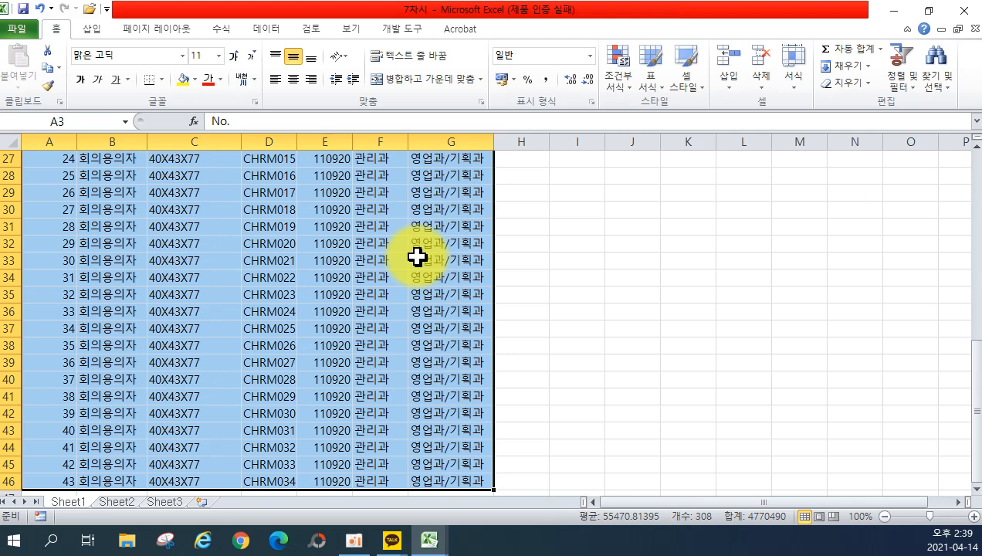
click(626, 293)
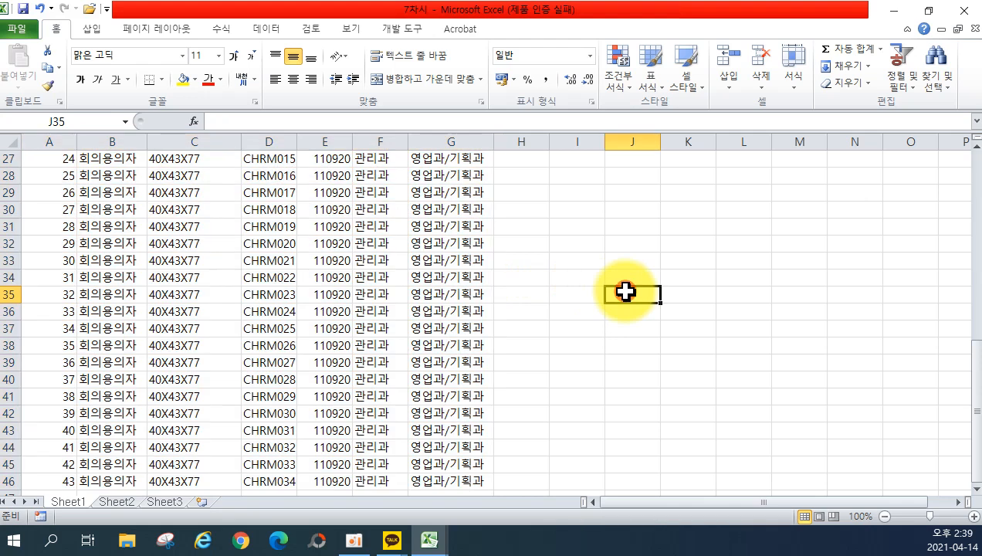
click(292, 290)
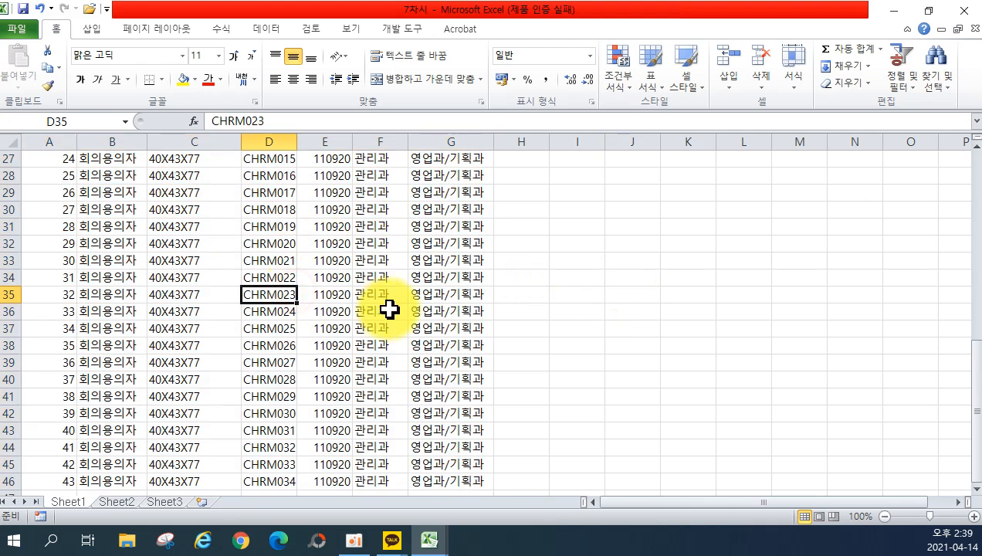
key(ctrl+a)
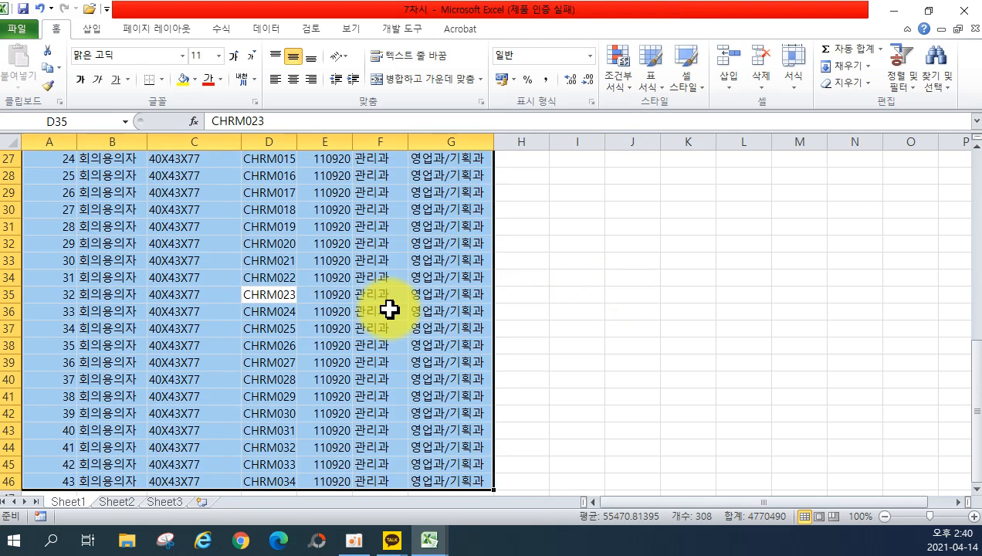
scroll(390, 309, up, 9)
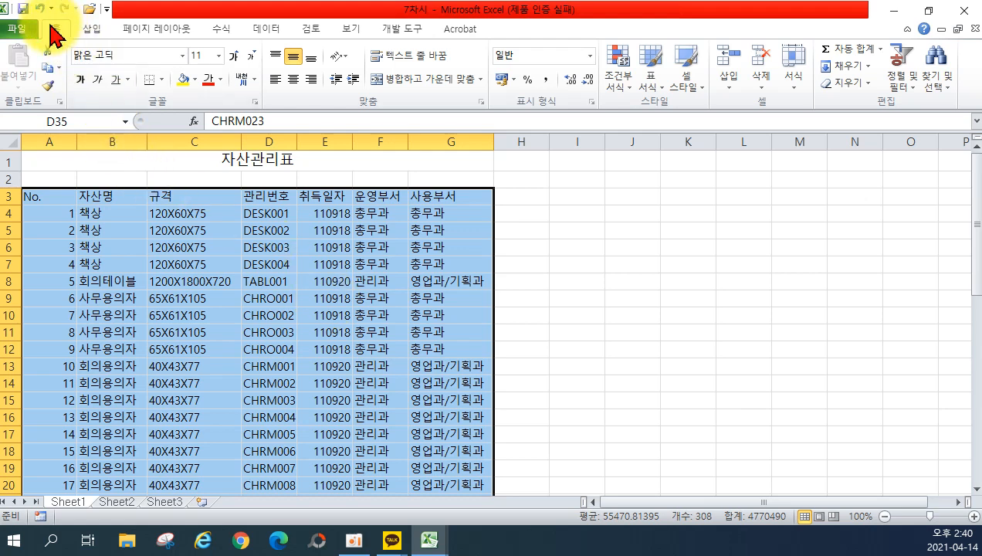
Pick a dark grey border line colour and exit border drawing mode.
click(163, 80)
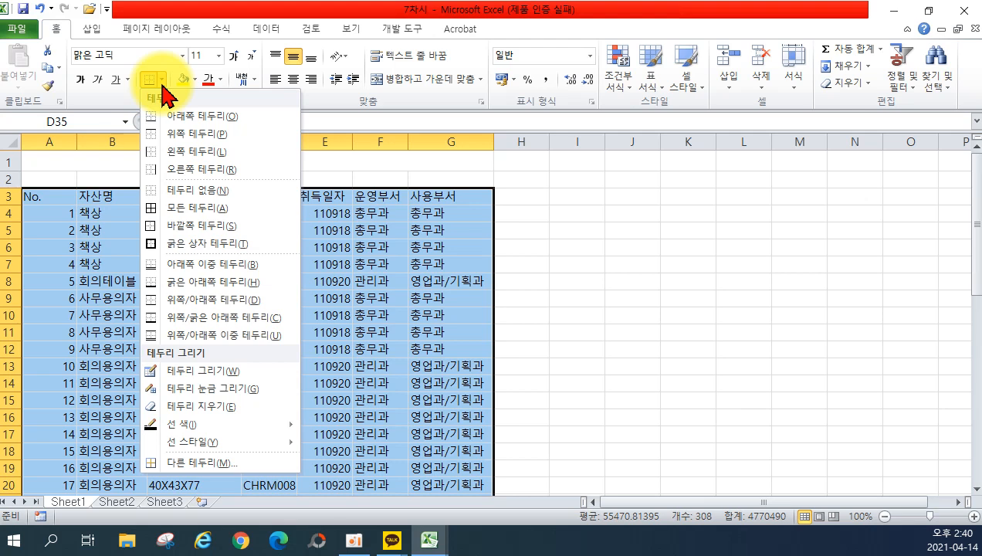
click(225, 425)
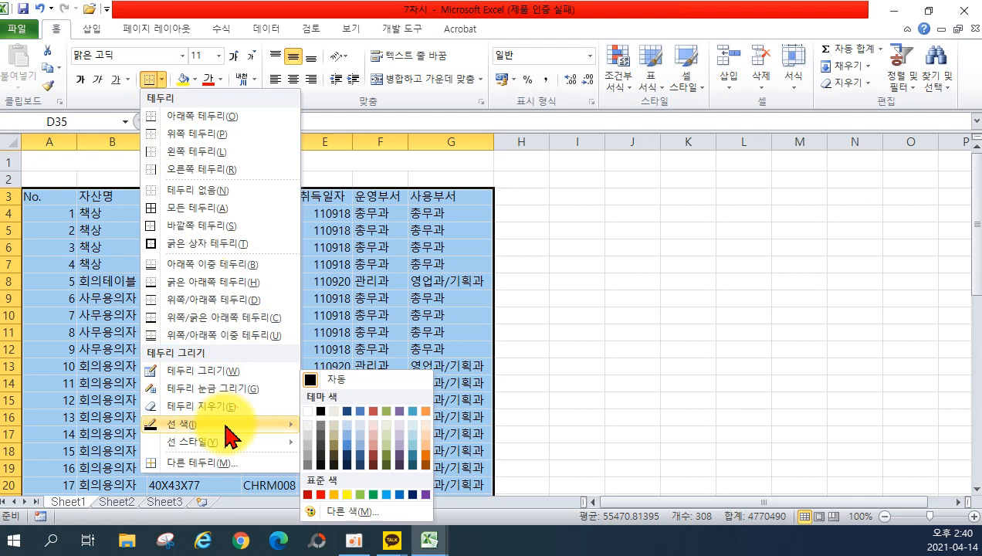
click(310, 461)
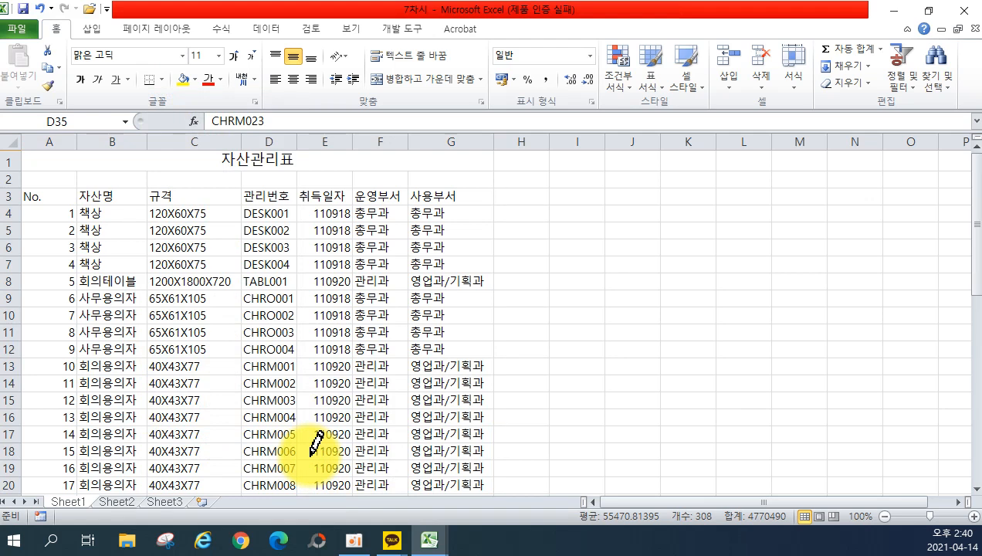
key(ctrl+a)
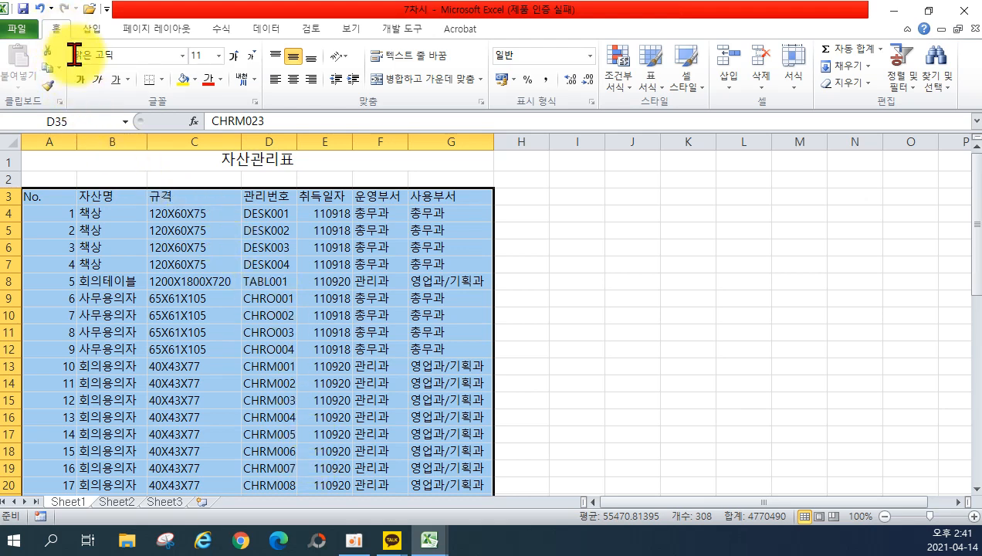
Apply All Borders to A3:G46, then a Thick Box Border around the table.
click(162, 81)
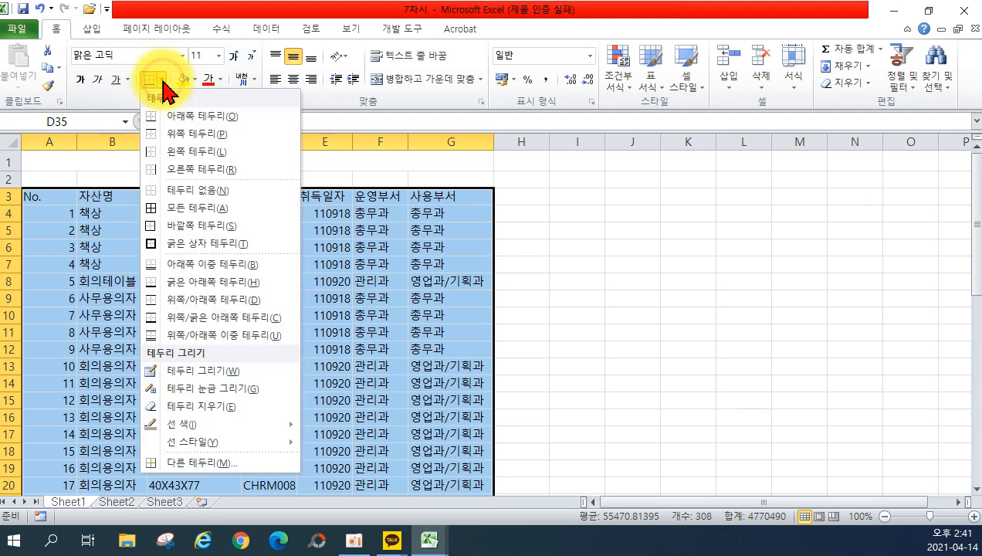
click(175, 208)
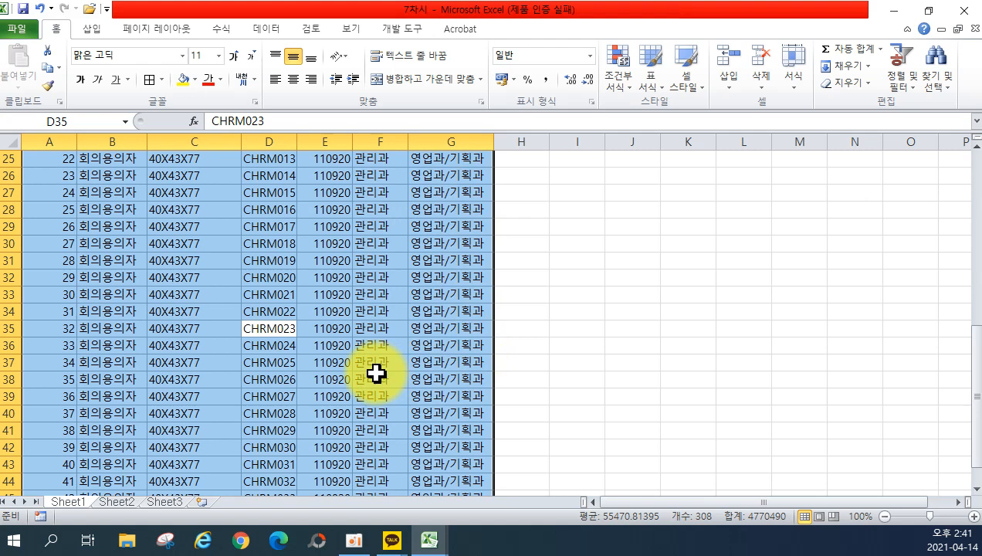
click(162, 80)
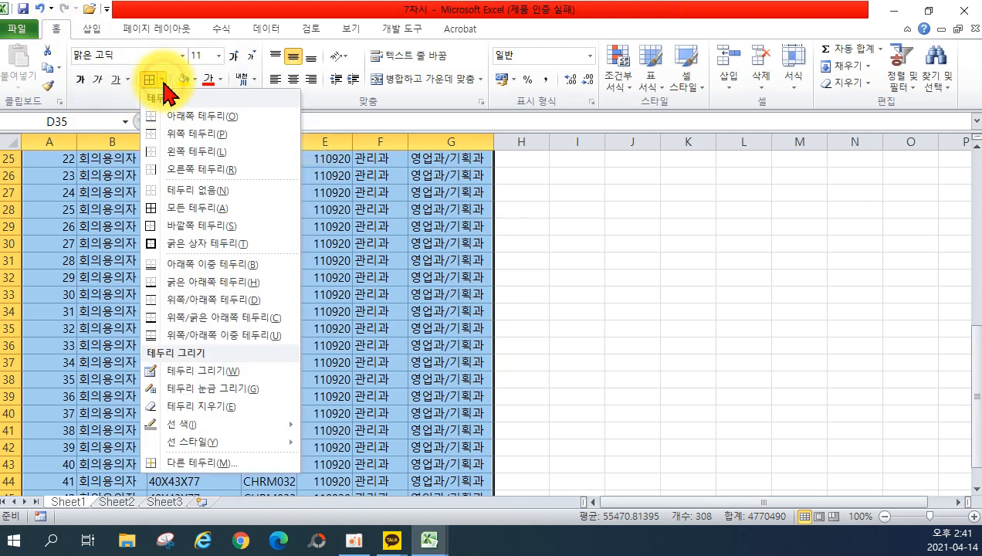
click(183, 208)
scroll(404, 266, up, 4)
scroll(404, 266, up, 4)
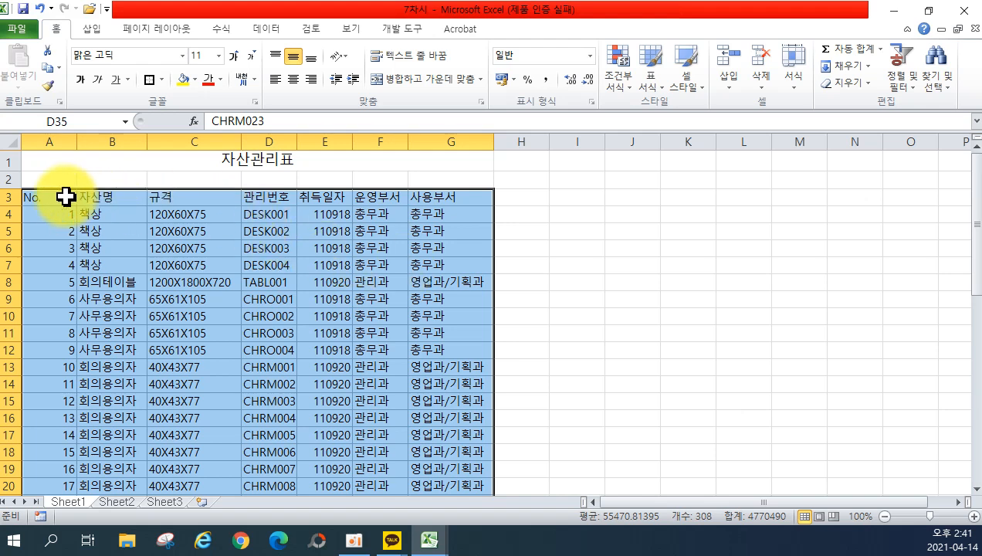
drag(49, 197, 440, 197)
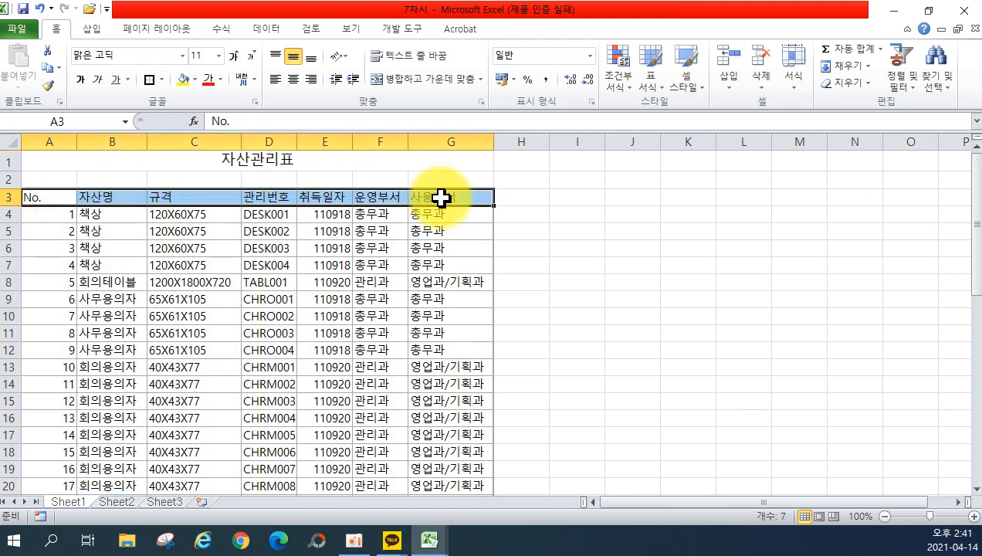
Give the header row A3:G3 a double bottom border.
click(573, 230)
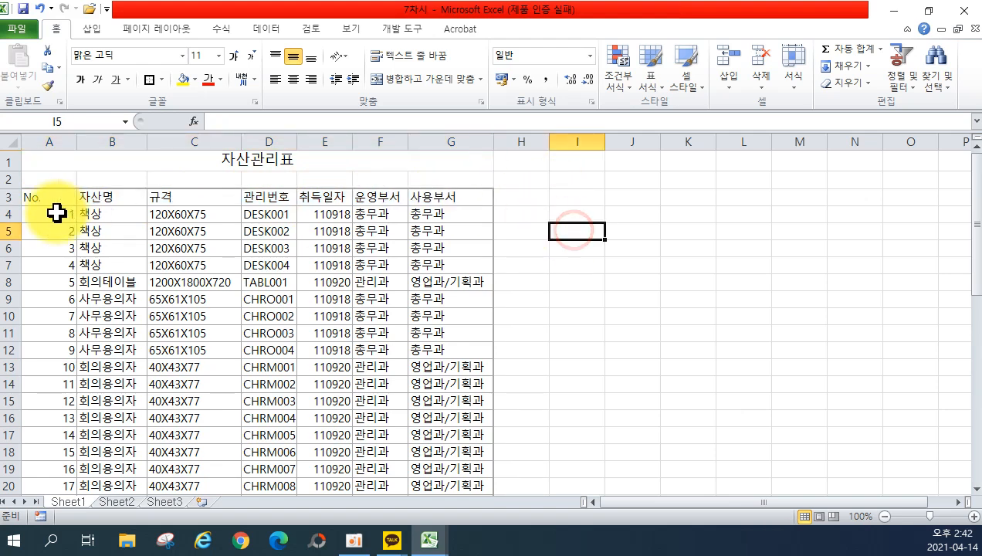
drag(70, 196, 470, 200)
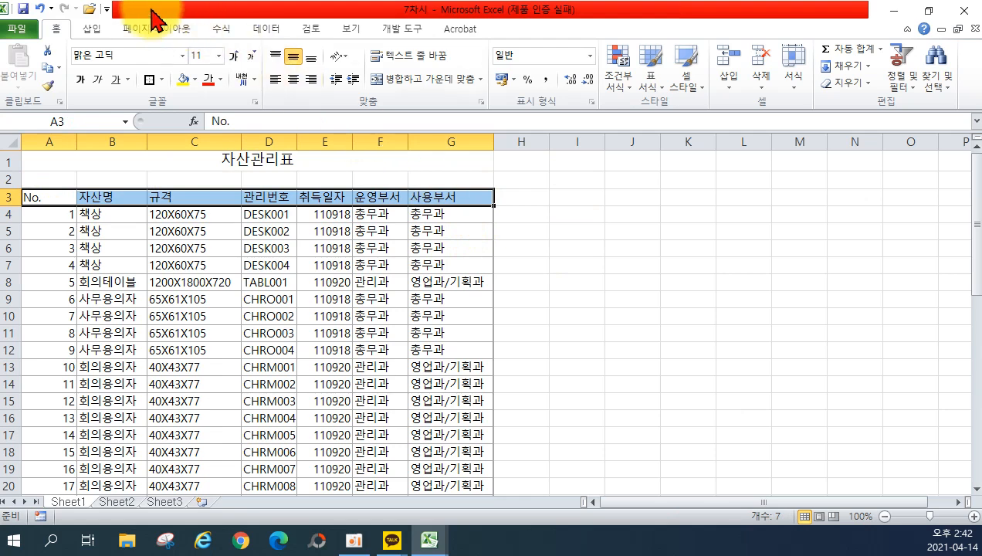
click(160, 80)
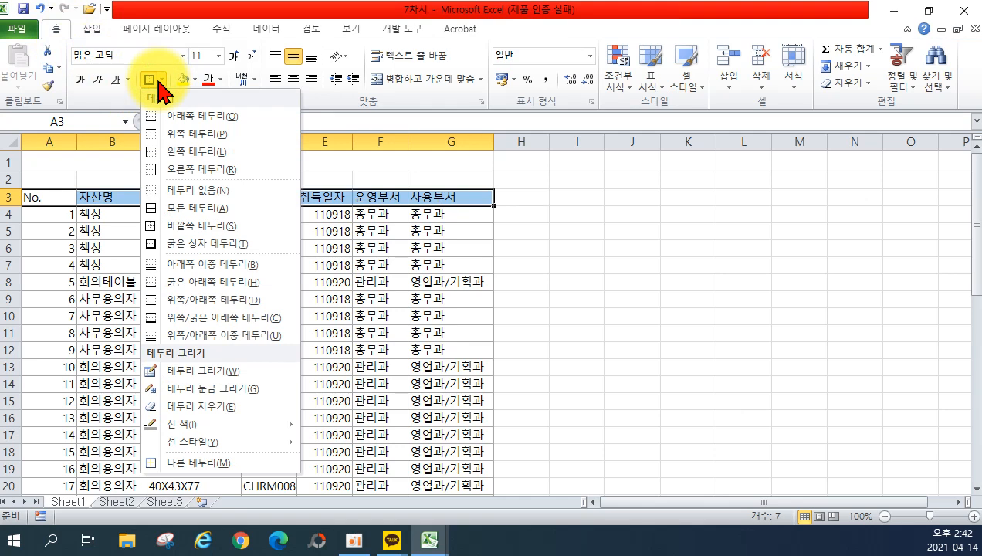
click(208, 263)
click(551, 280)
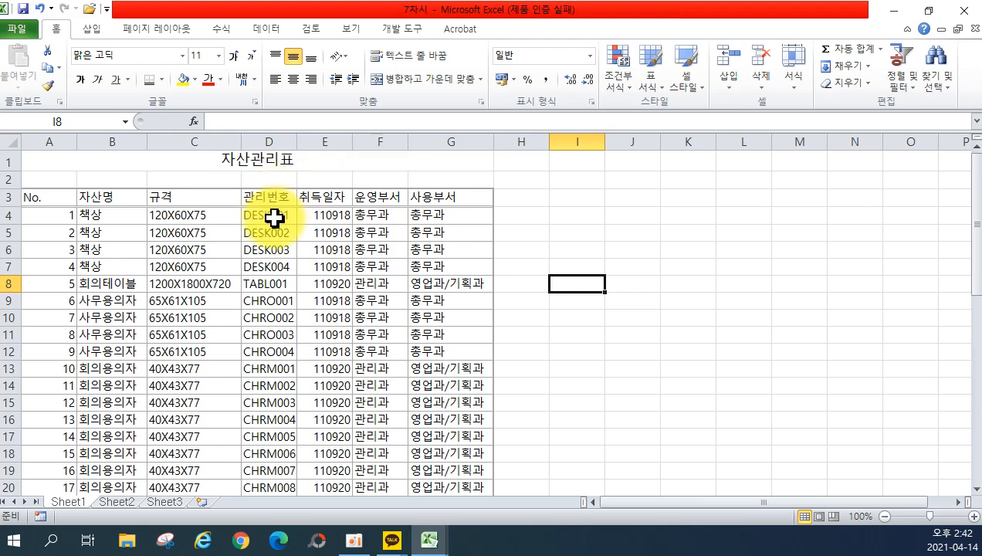
Shade A3:G3 light grey, make it bold, and show the print preview.
click(67, 196)
drag(67, 197, 449, 197)
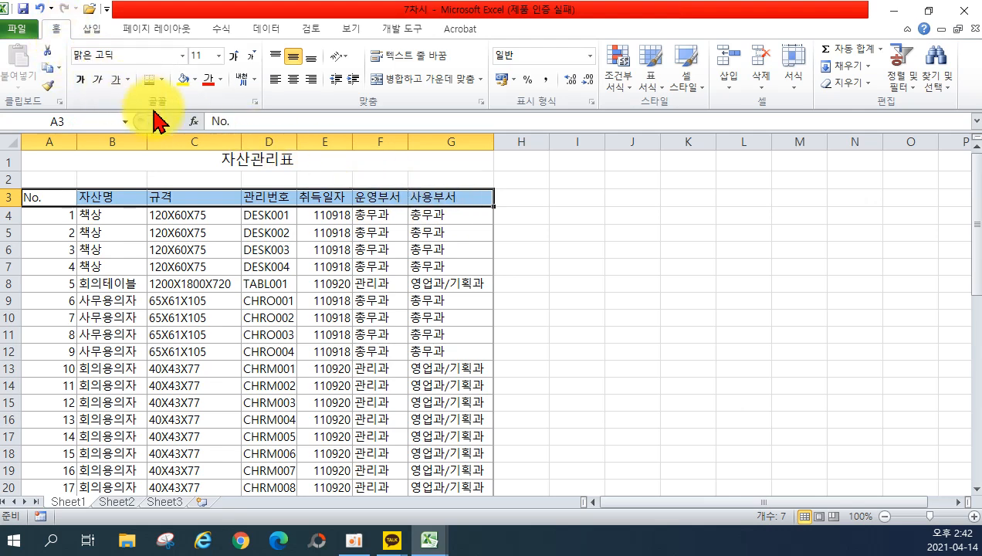
click(195, 80)
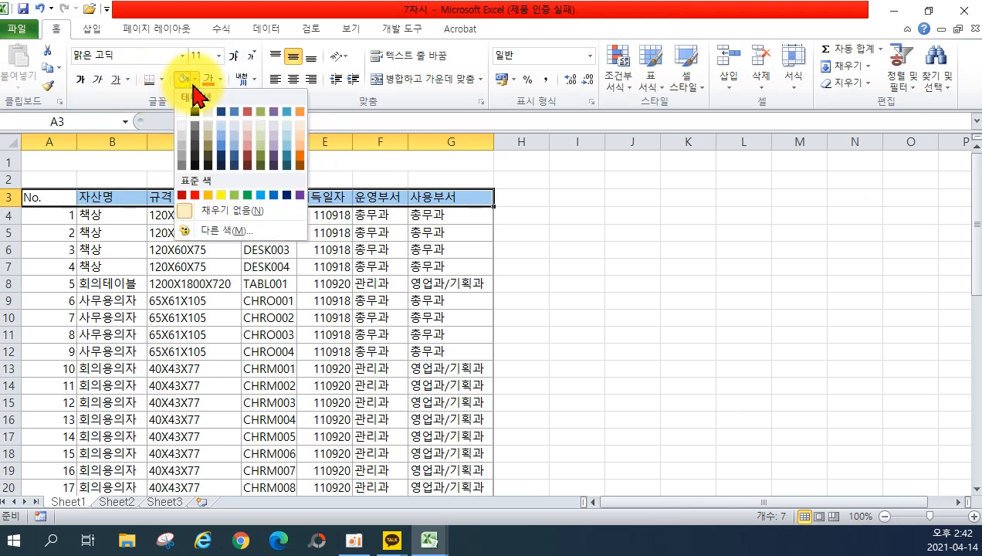
click(183, 132)
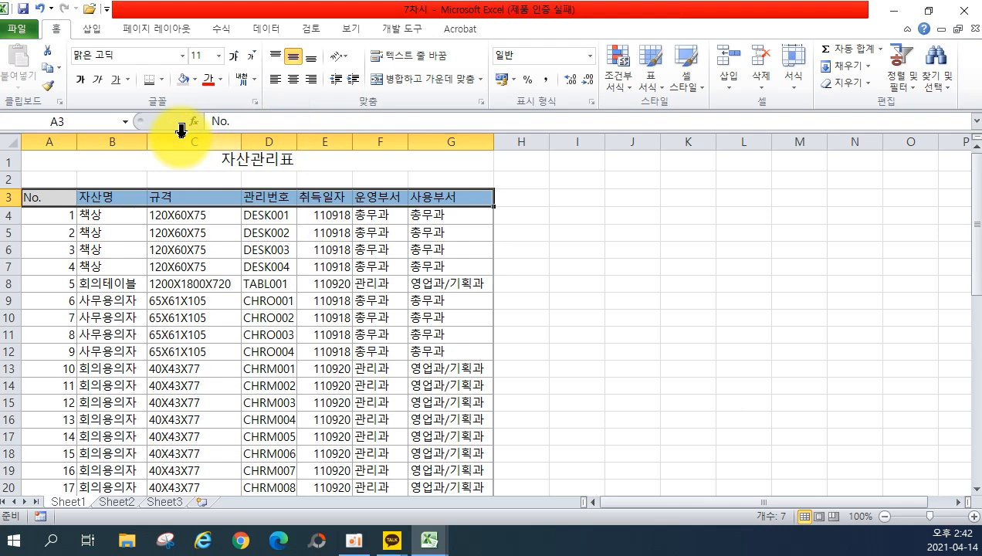
click(78, 76)
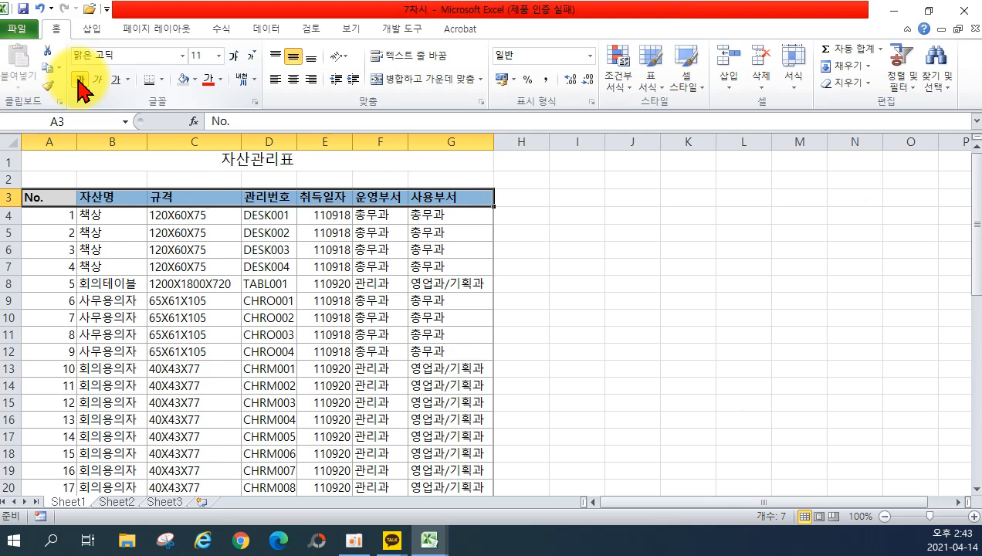
click(19, 27)
click(31, 255)
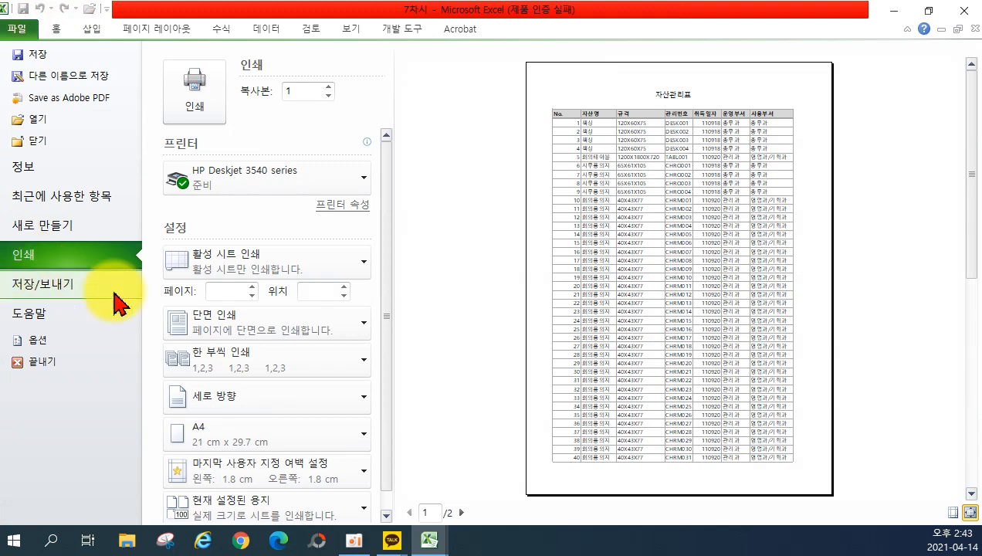
Zoom the print preview to actual size, then go back to the Sheet1 worksheet.
click(970, 513)
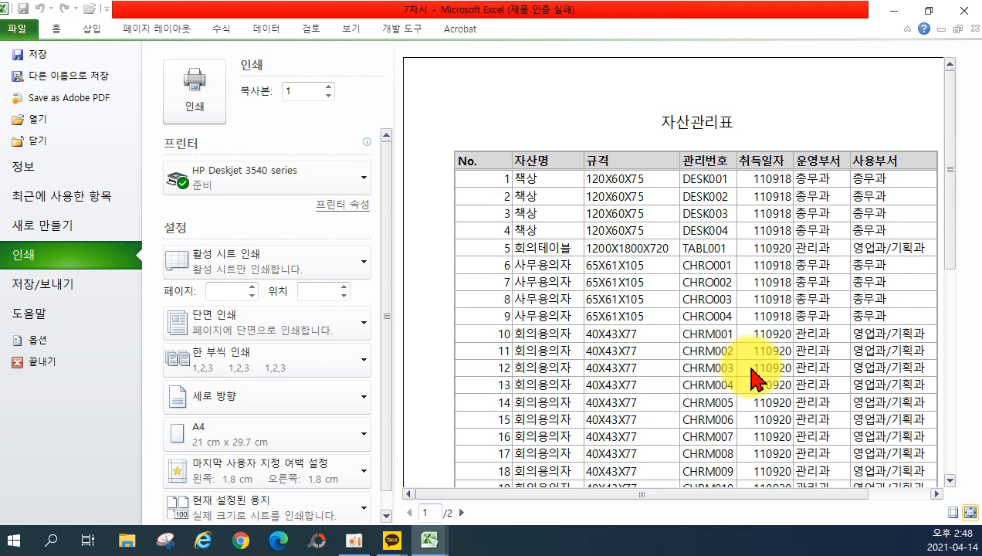
click(55, 29)
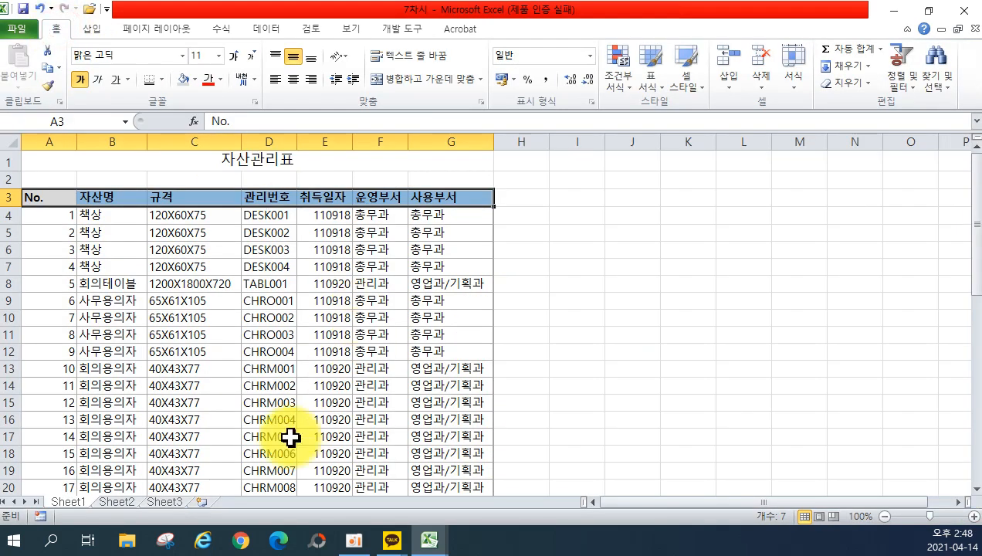
On Sheet2, set the border line colour to a 35%-darker grey, then select cell A3.
click(123, 502)
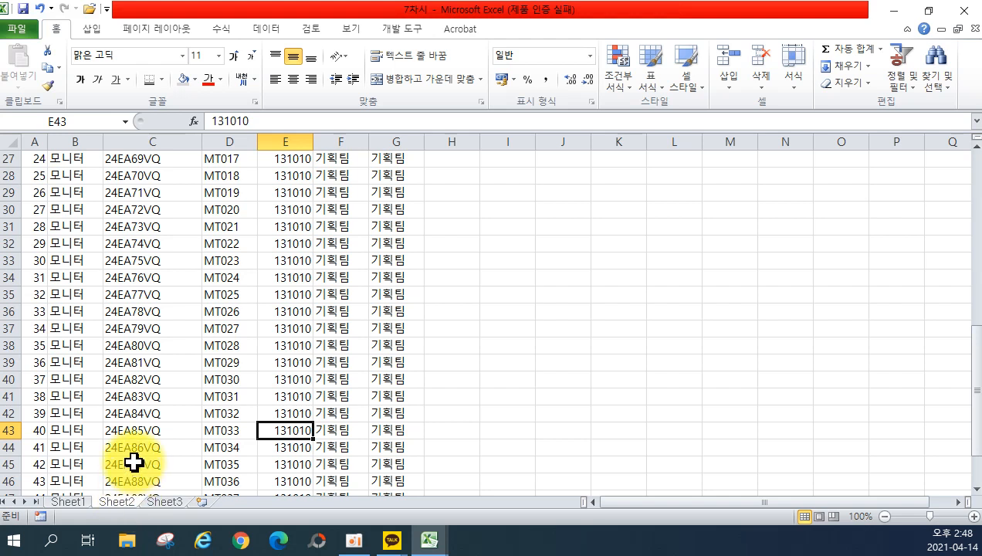
scroll(171, 197, up, 6)
scroll(171, 197, up, 3)
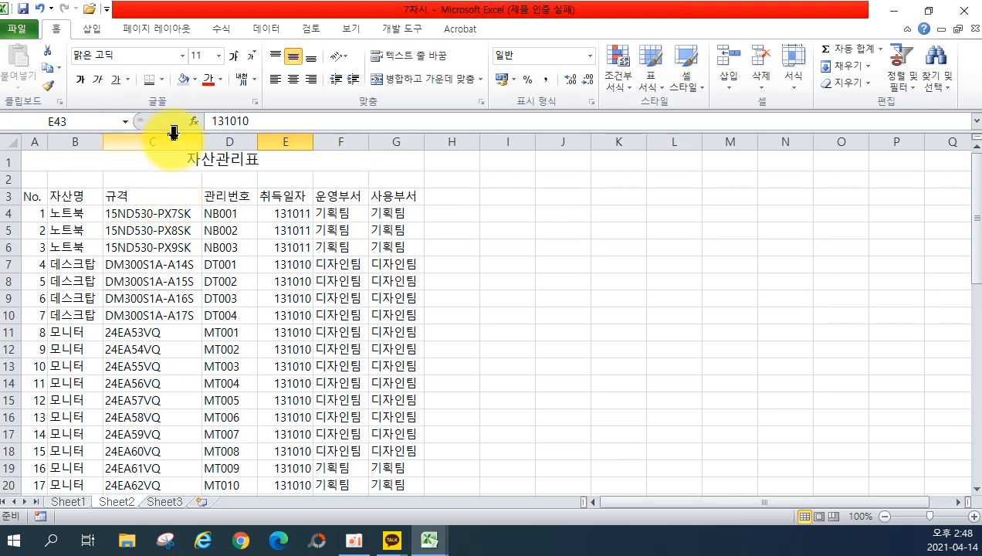
click(161, 79)
mouse_move(271, 423)
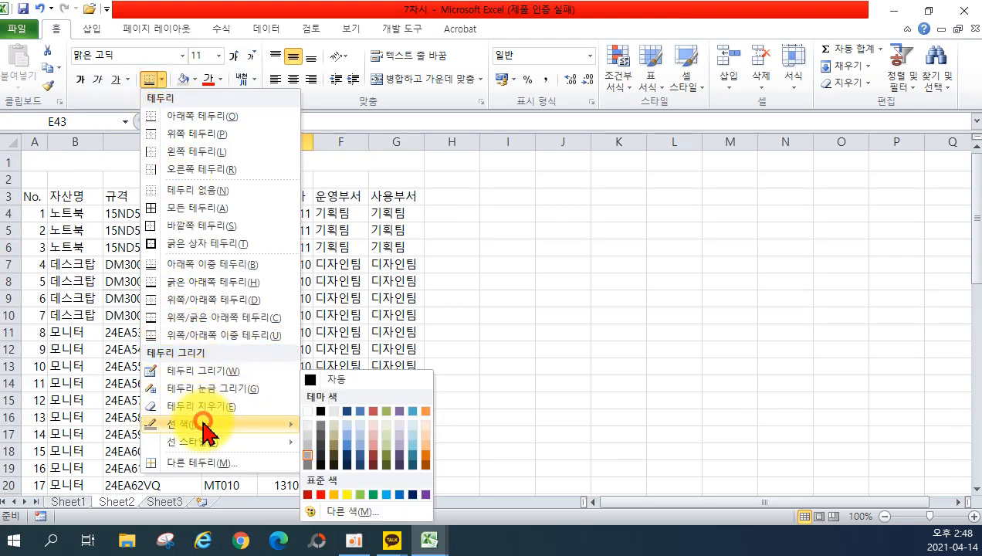
click(311, 454)
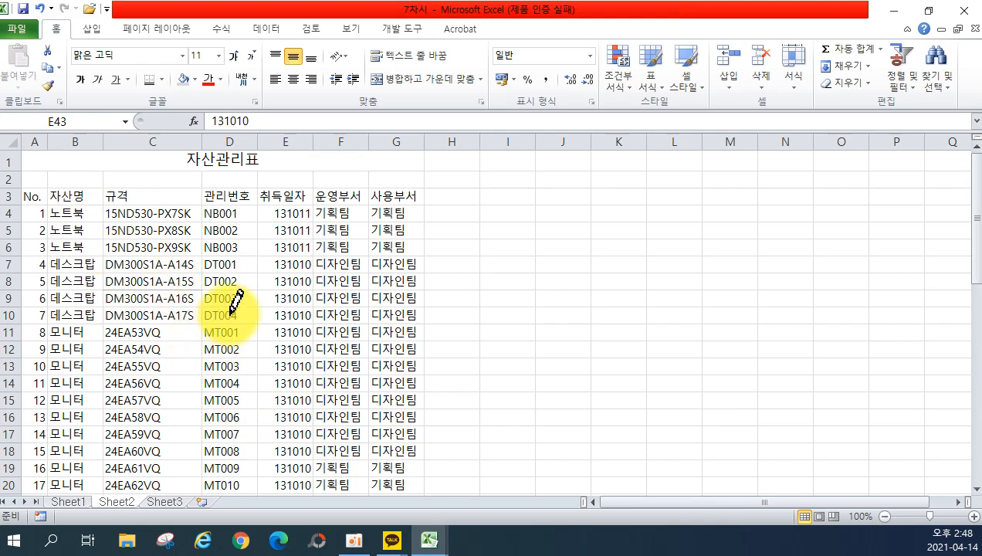
key(Escape)
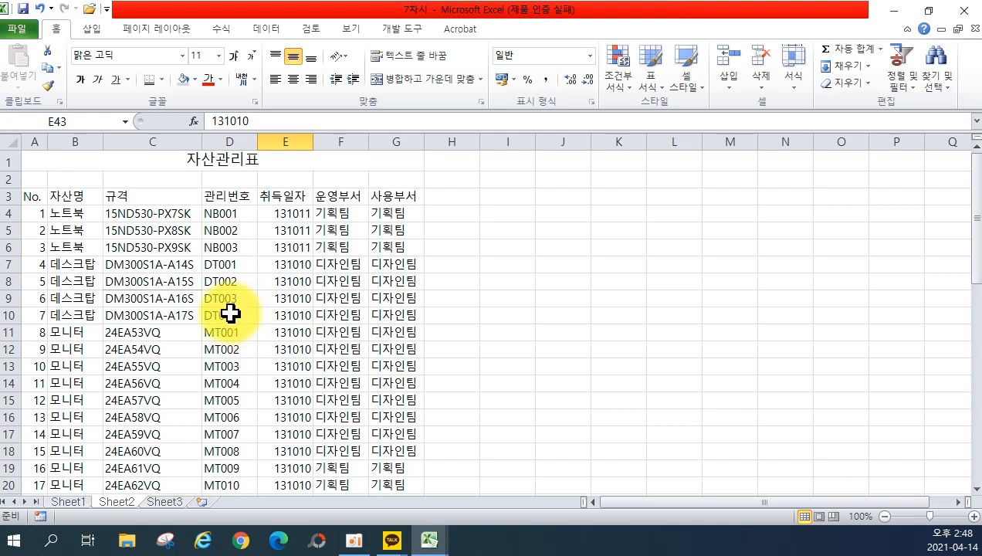
click(36, 199)
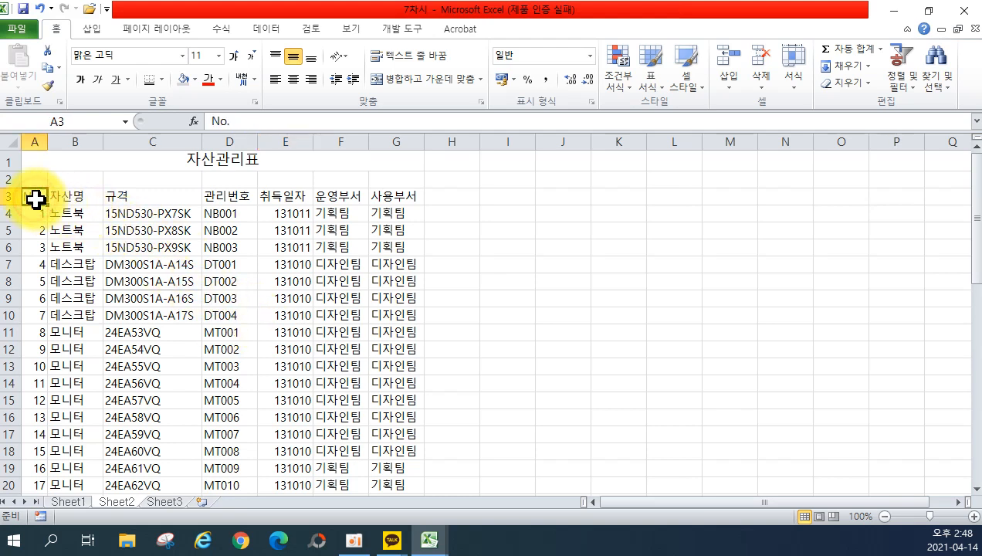
Apply All Borders to the whole table A3:G50, then select the header row.
key(ctrl+shift+End)
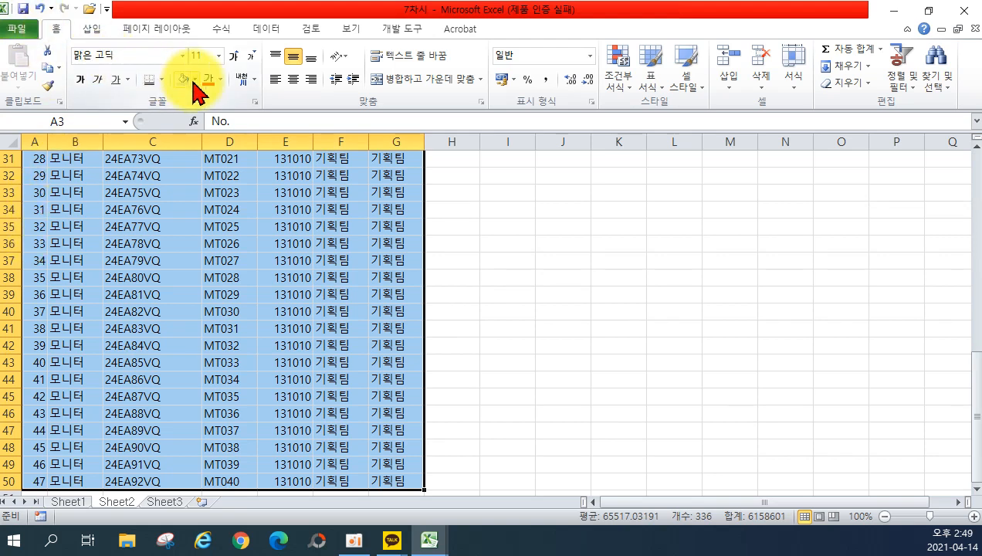
click(162, 80)
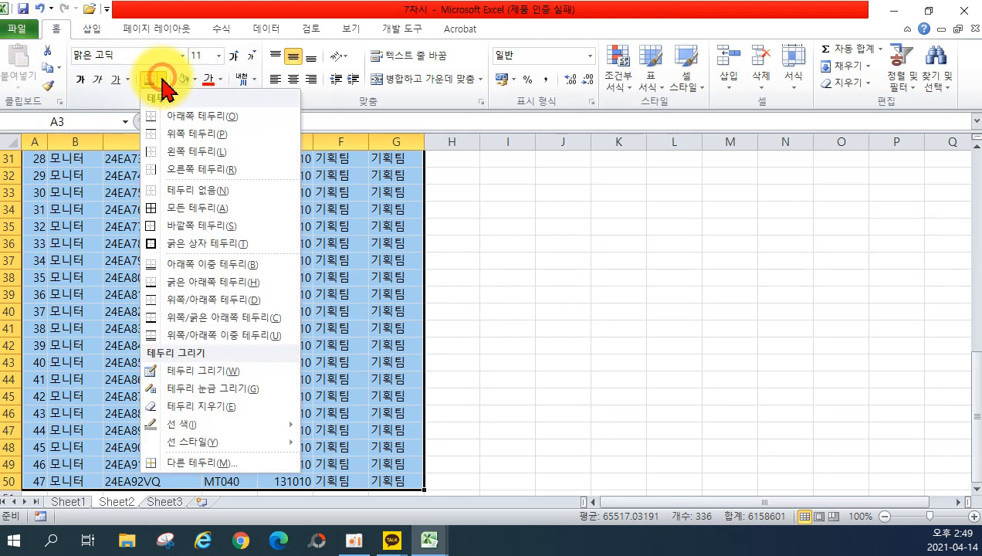
click(186, 208)
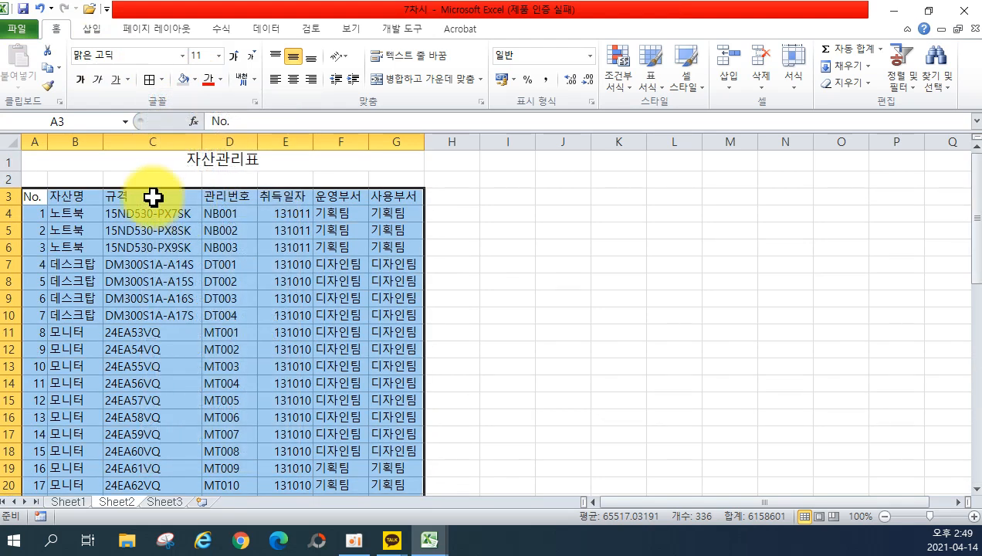
drag(40, 198, 390, 199)
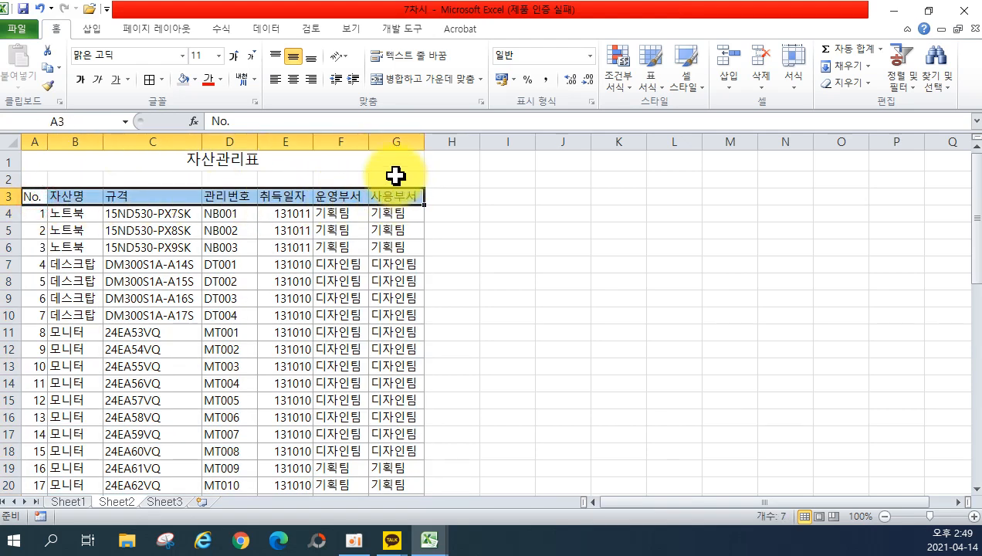
Fill header row A3:G3 with light tan and give it a double top and bottom border.
click(198, 80)
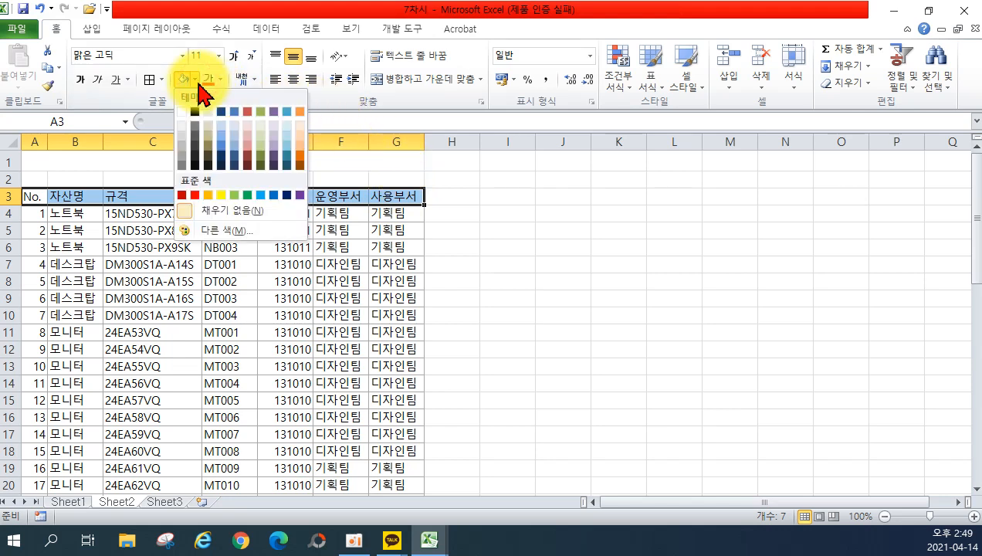
click(197, 136)
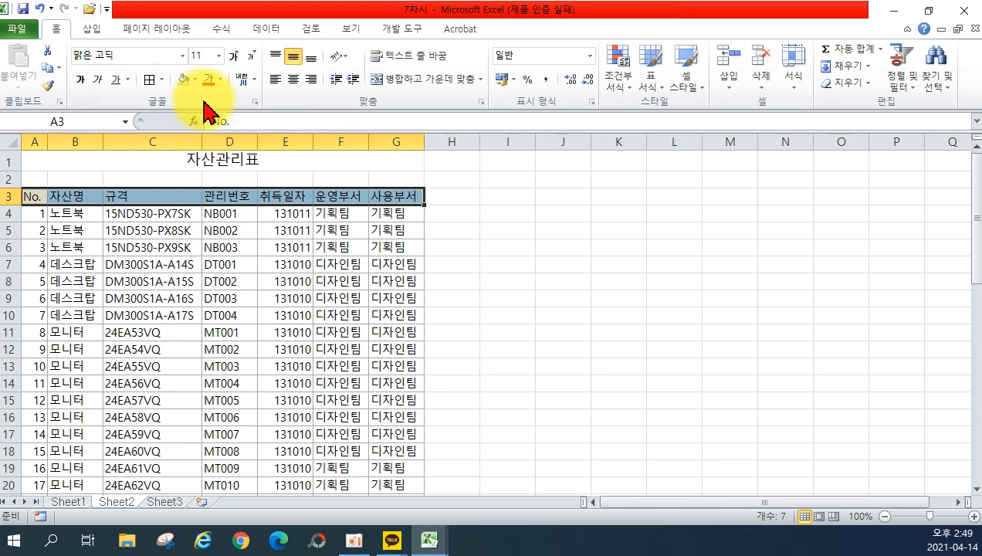
click(164, 82)
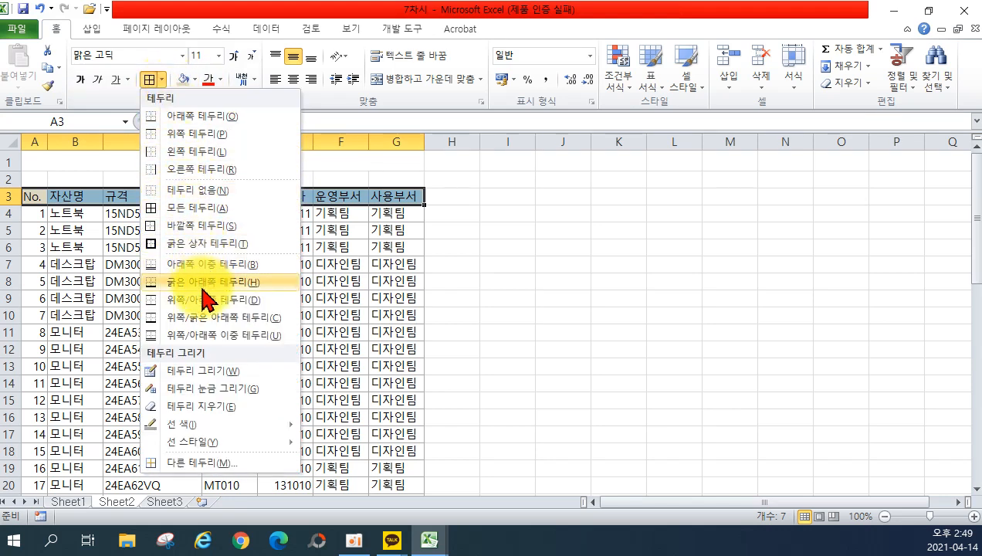
click(184, 334)
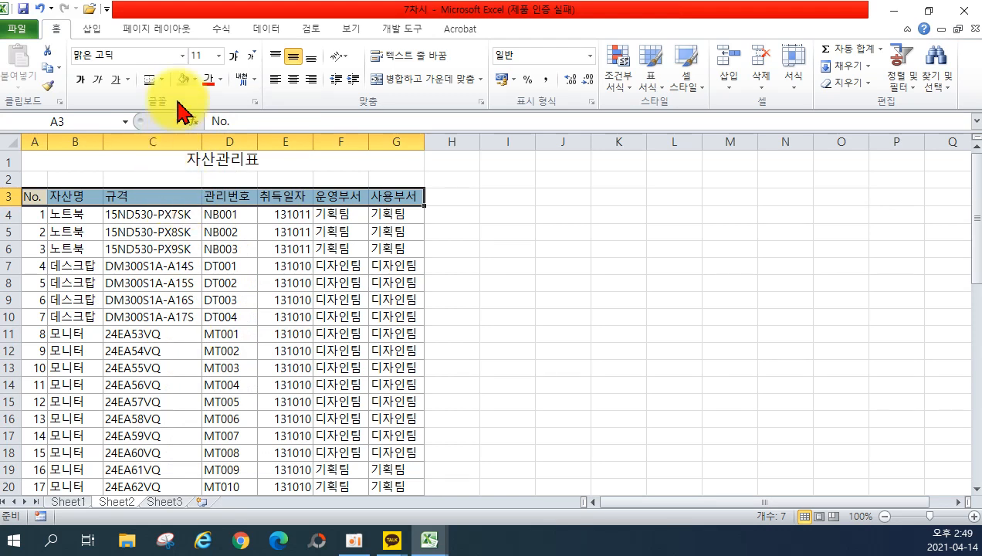
click(526, 263)
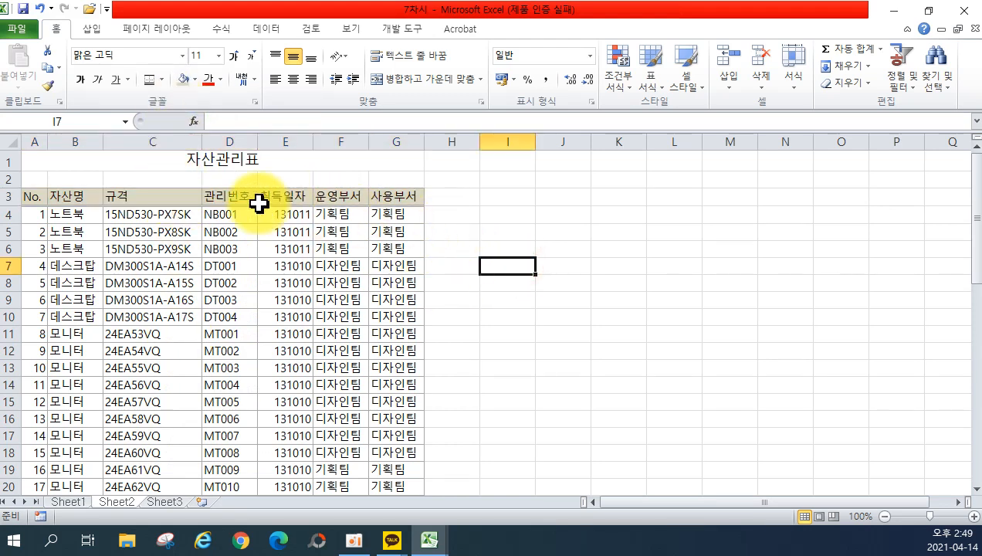
drag(32, 196, 406, 196)
click(161, 80)
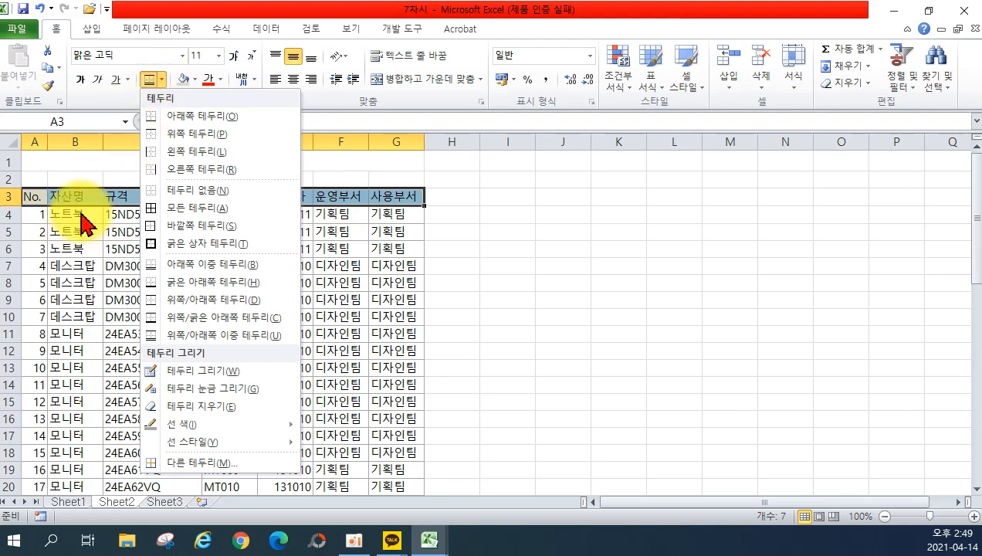
Use Format Cells to put a double-line top border on A3:G3, then bold the headers.
right_click(98, 192)
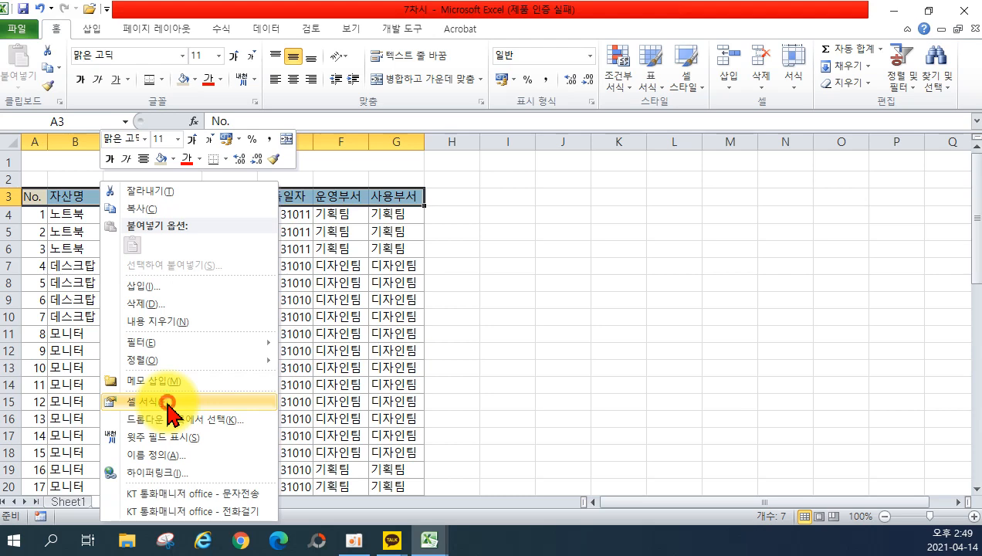
click(168, 402)
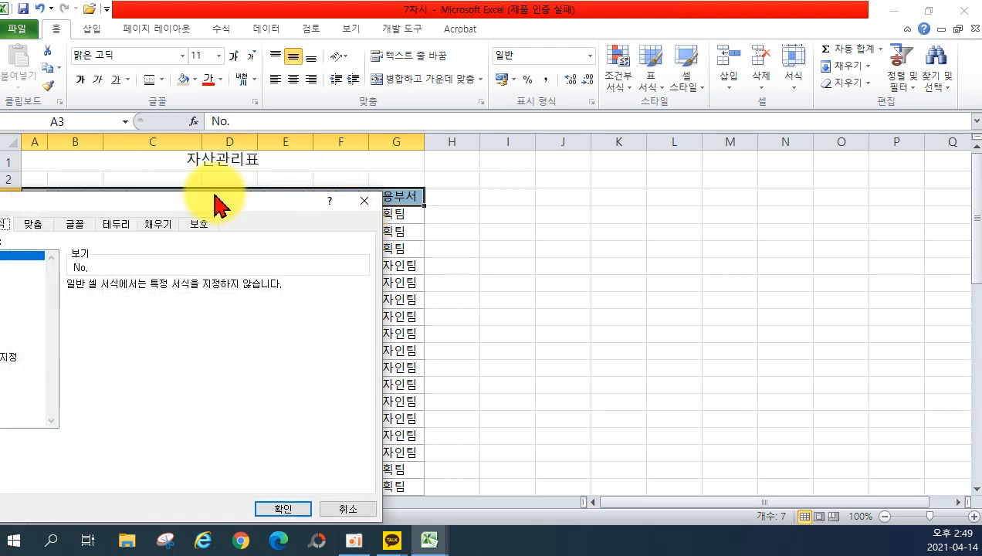
drag(212, 197, 591, 192)
click(486, 210)
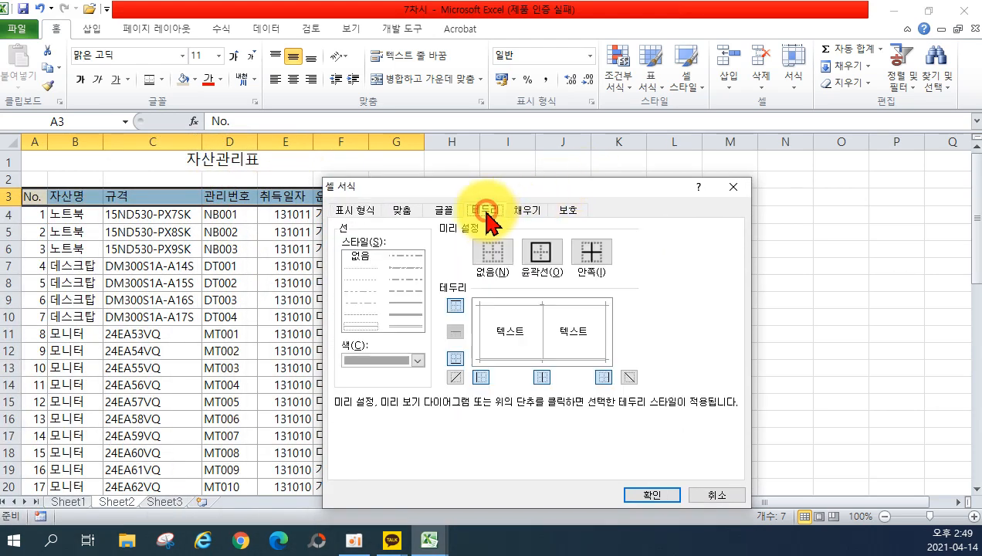
click(455, 305)
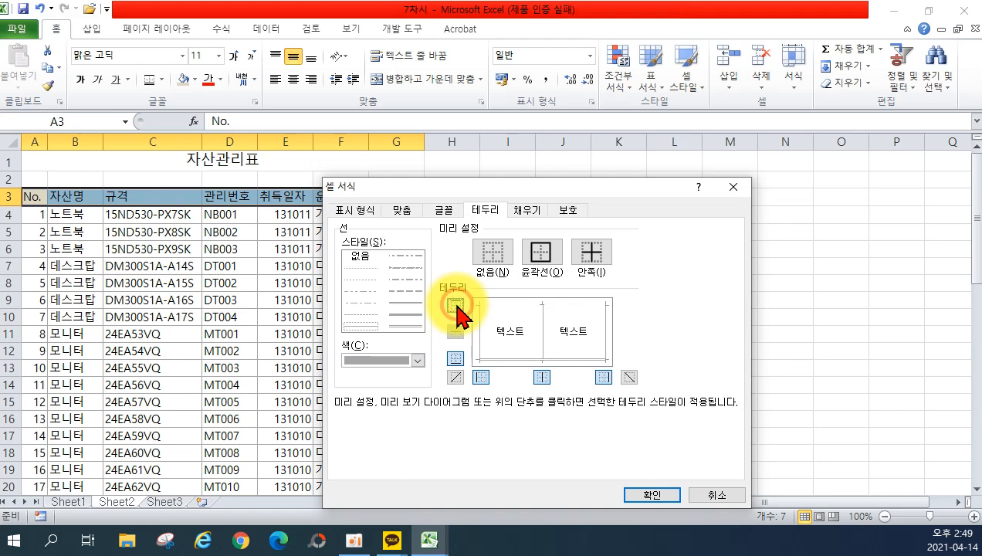
click(407, 327)
click(455, 304)
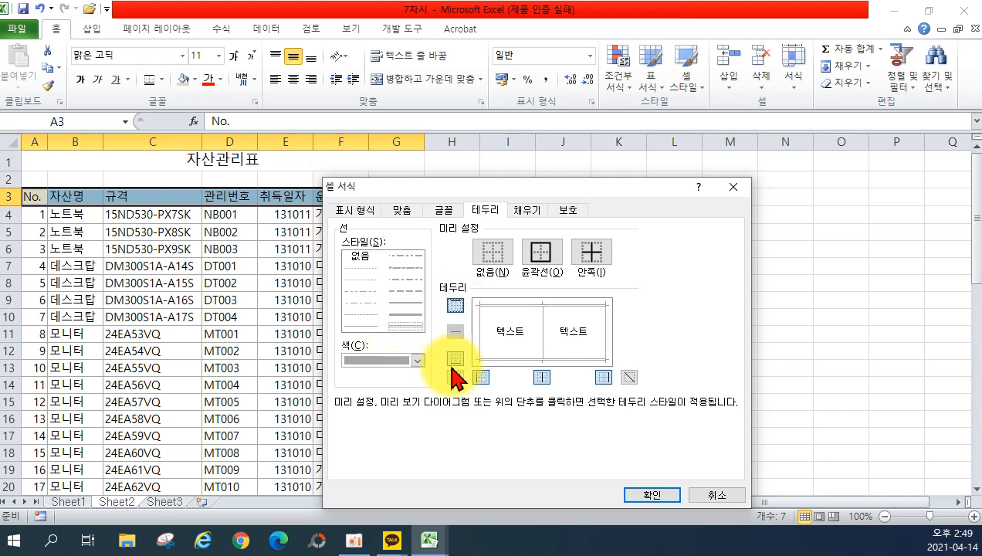
click(645, 494)
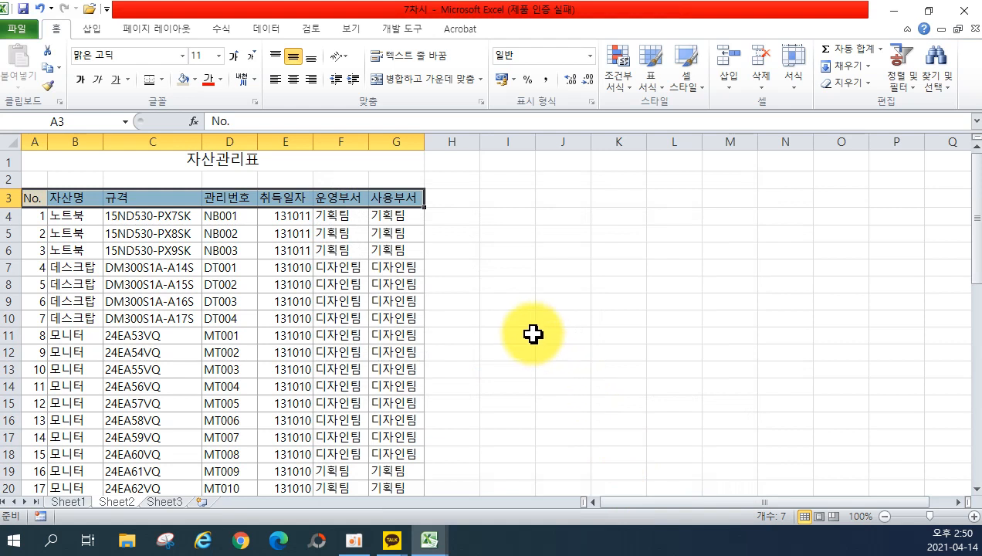
click(82, 86)
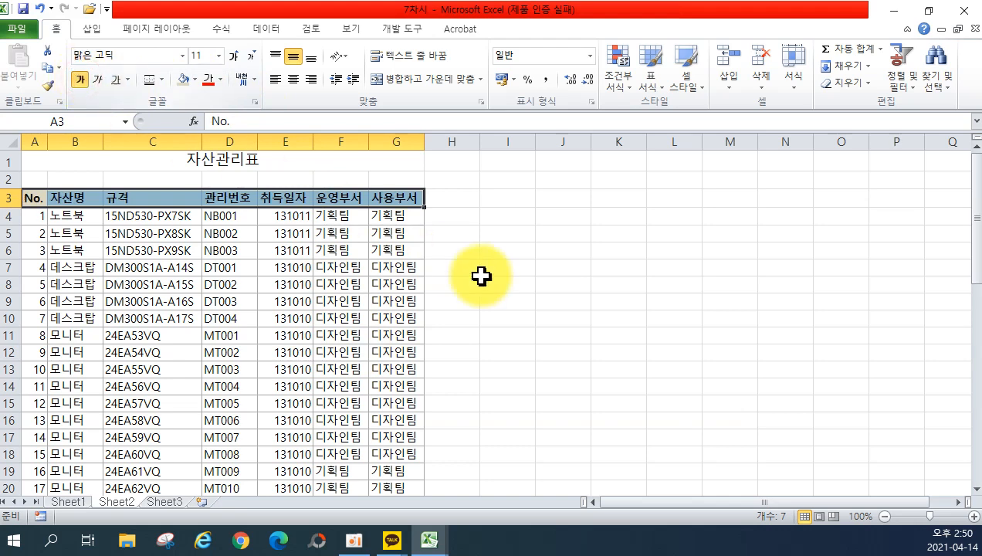
click(562, 303)
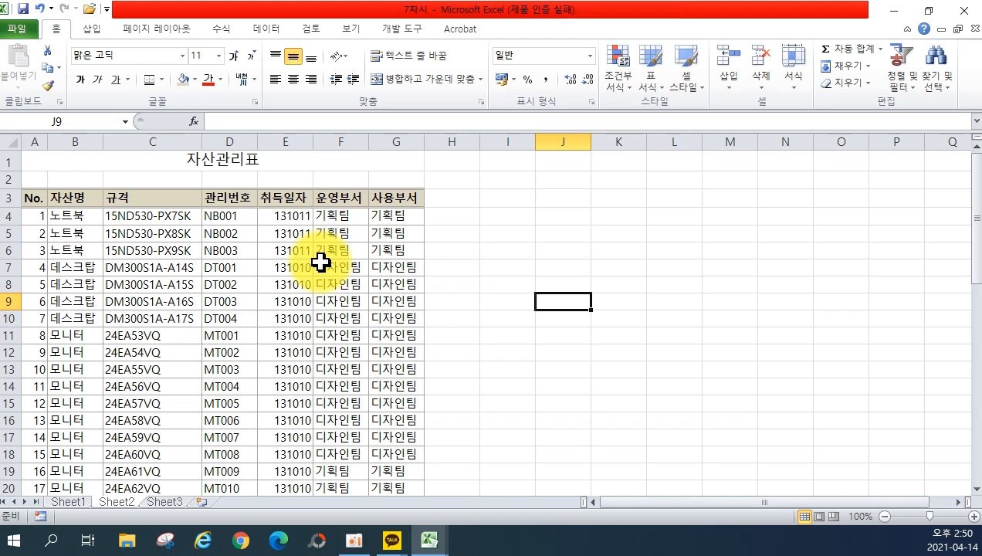
On Sheet3's 도서목록표, choose a border line colour.
click(168, 502)
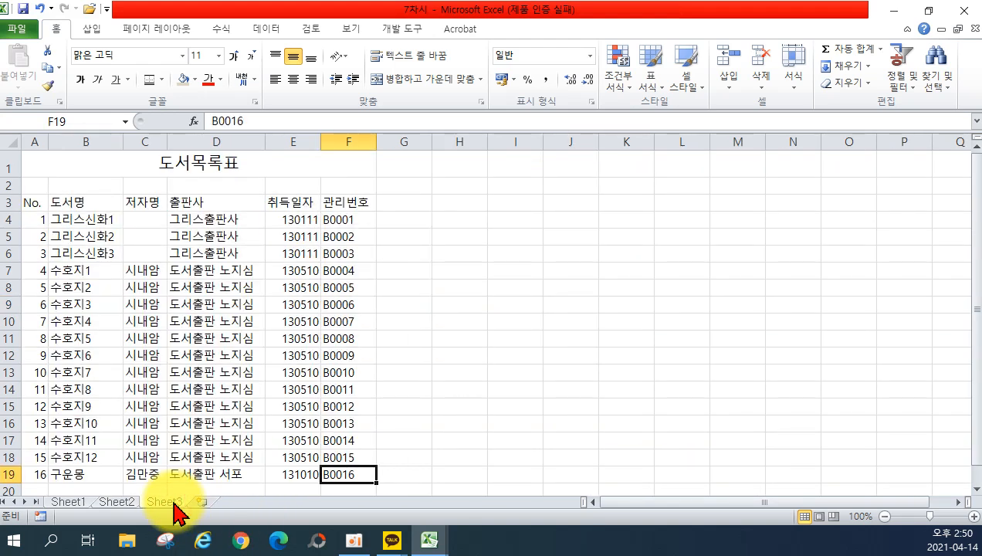
click(161, 79)
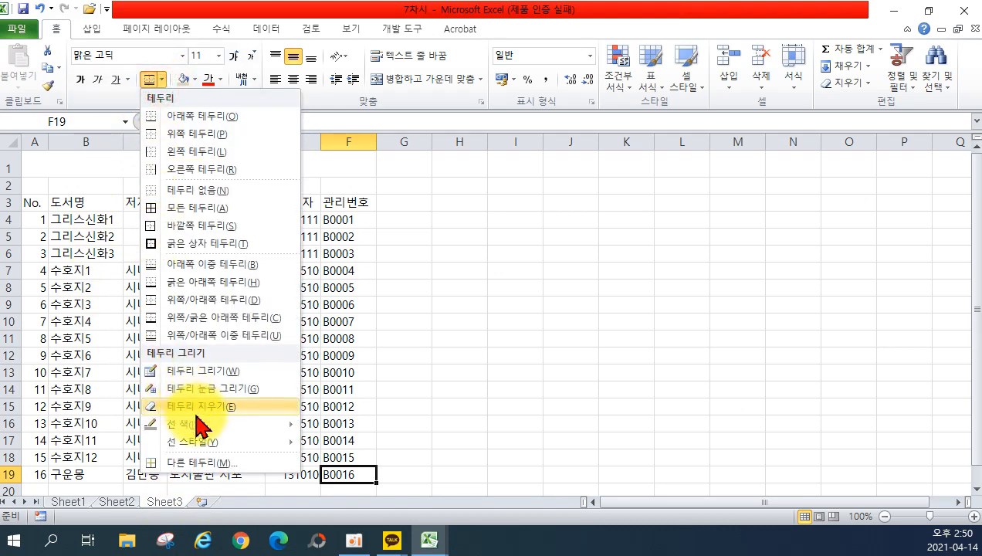
mouse_move(254, 426)
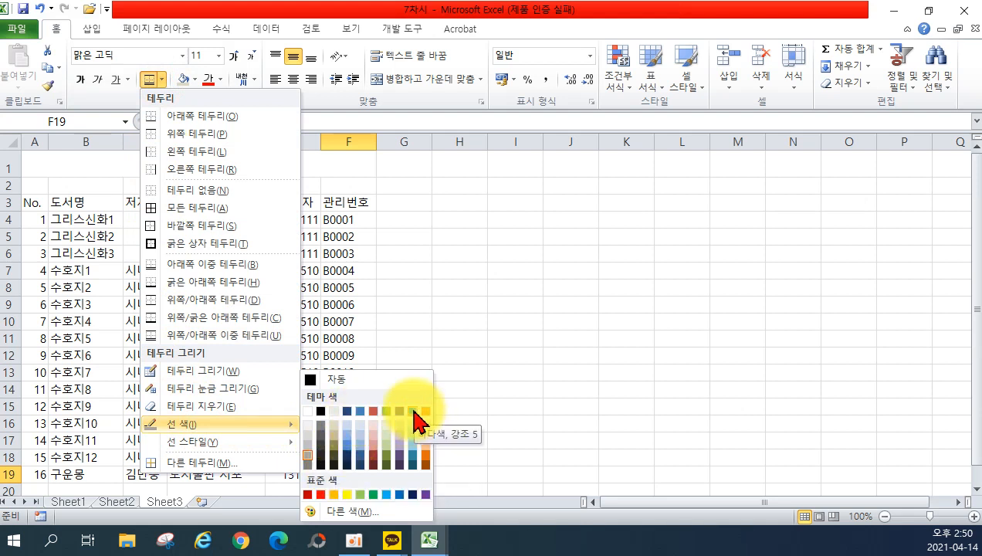
click(415, 464)
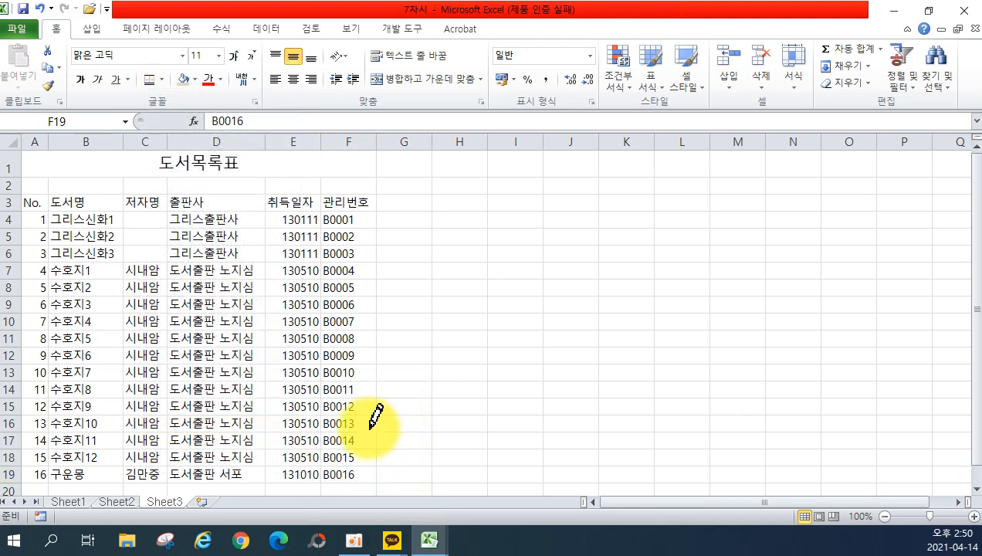
key(Escape)
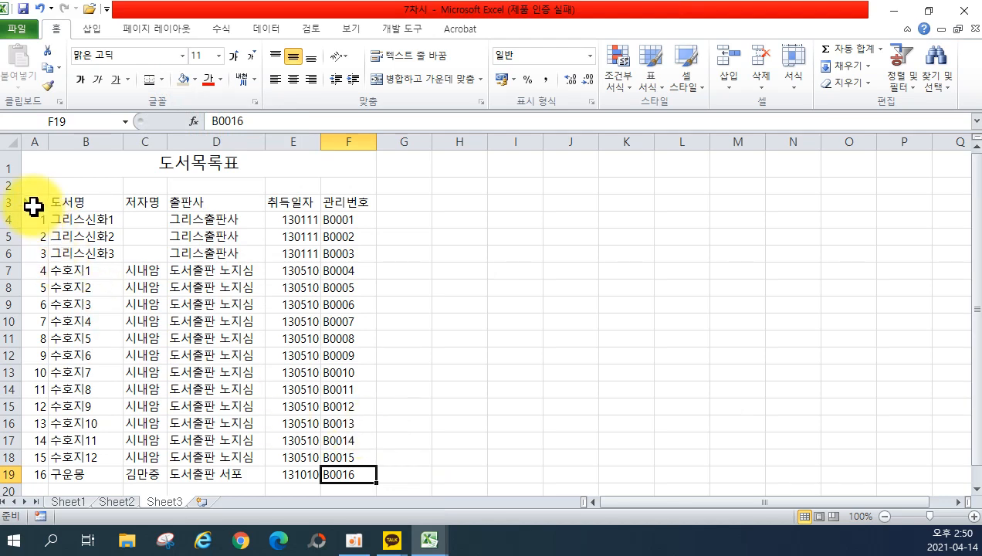
Give A3:F19 All Borders plus a Thick Box Border, and bold the A3:F3 headers.
drag(34, 205, 338, 475)
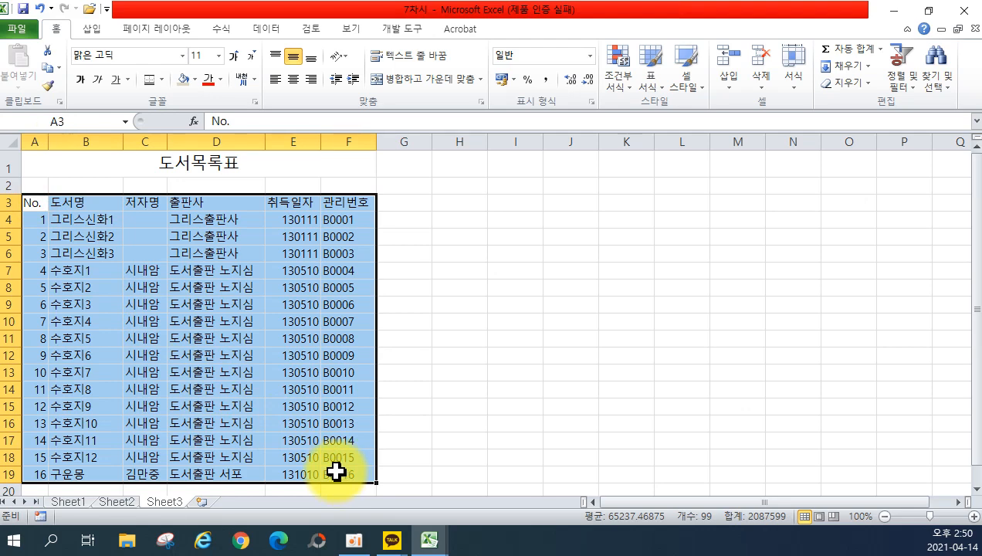
click(161, 79)
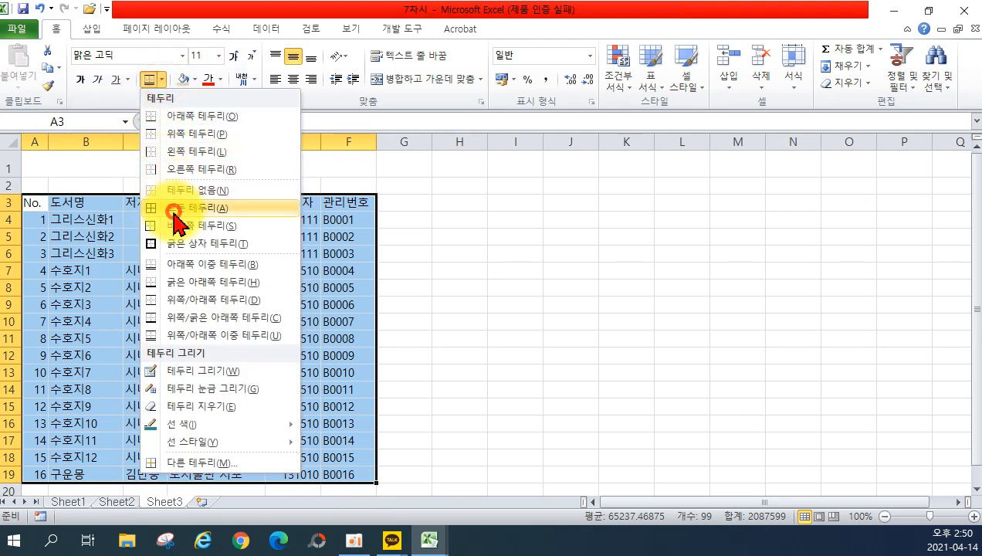
click(173, 208)
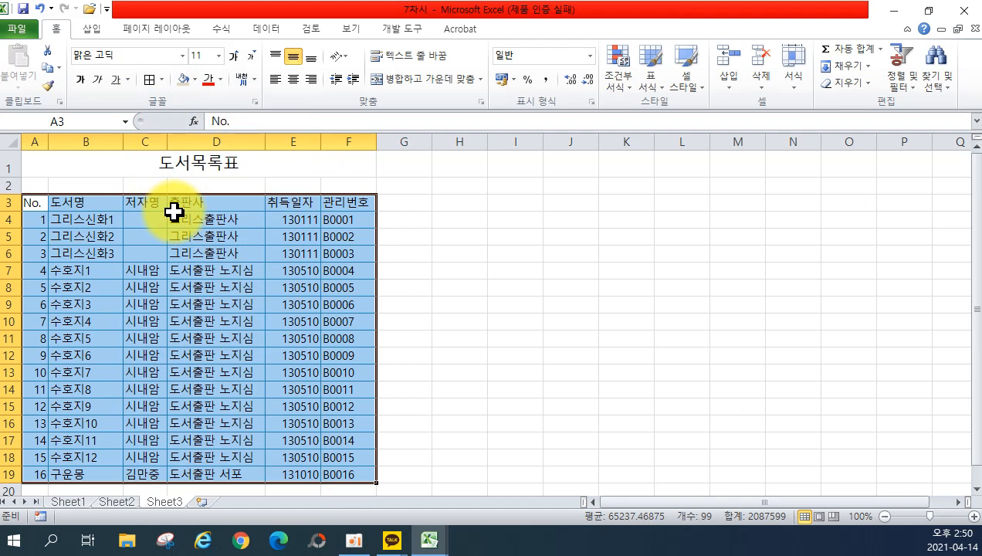
click(160, 79)
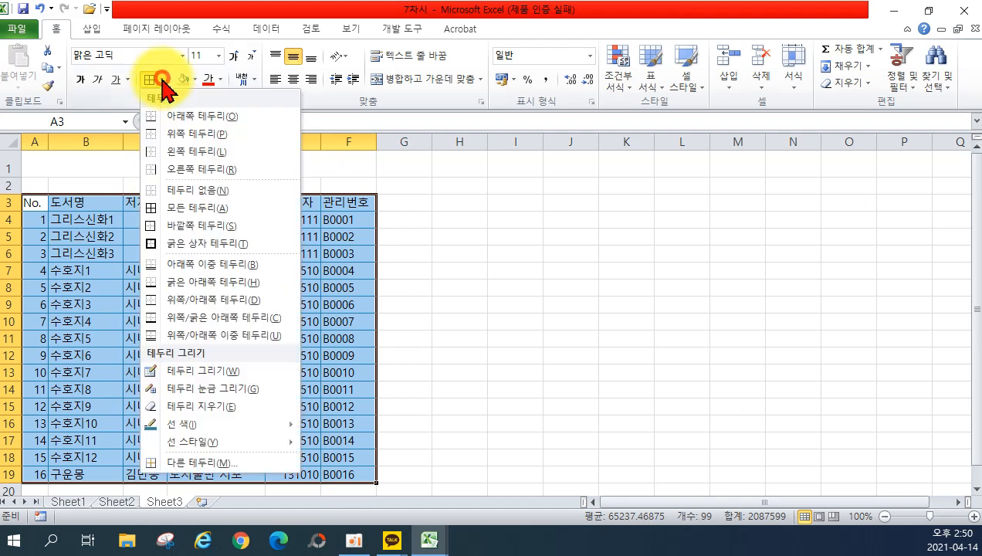
click(173, 243)
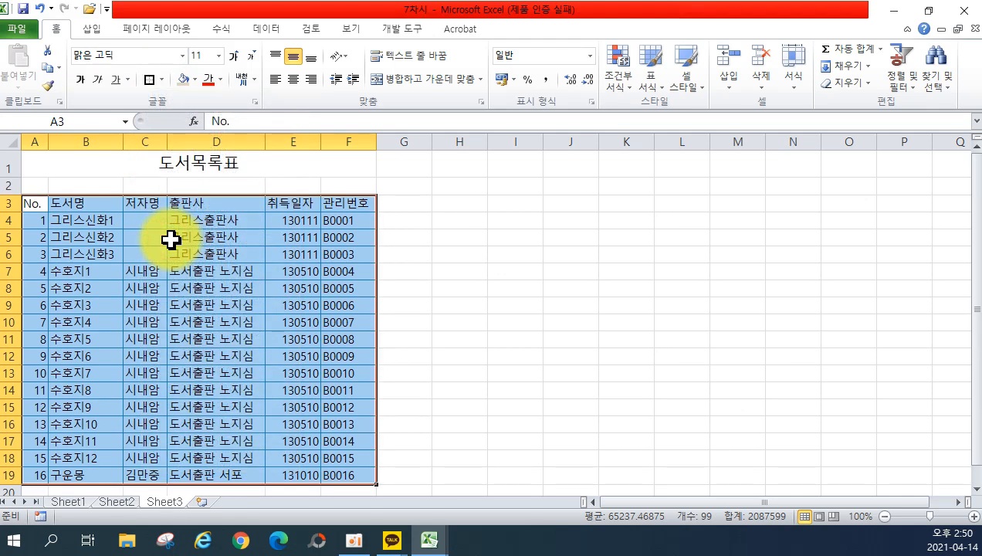
drag(25, 203, 344, 203)
click(81, 81)
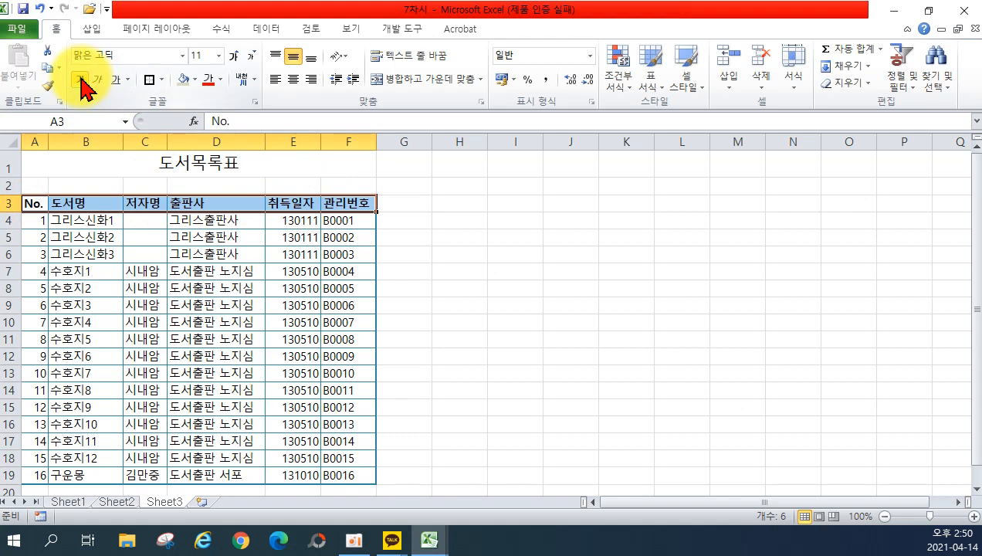
Fill header row A3:F3 light blue and apply All Borders to A3:F19.
click(195, 80)
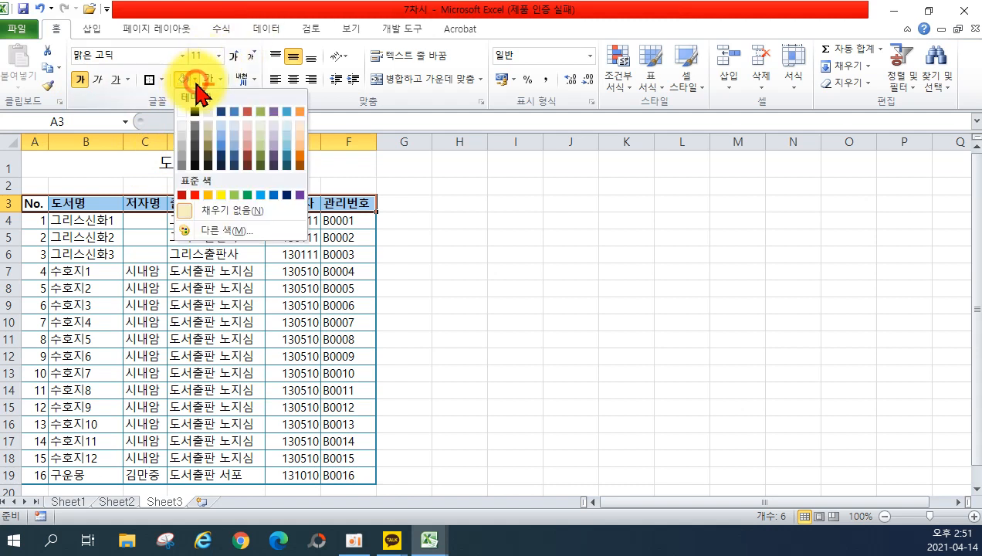
click(291, 136)
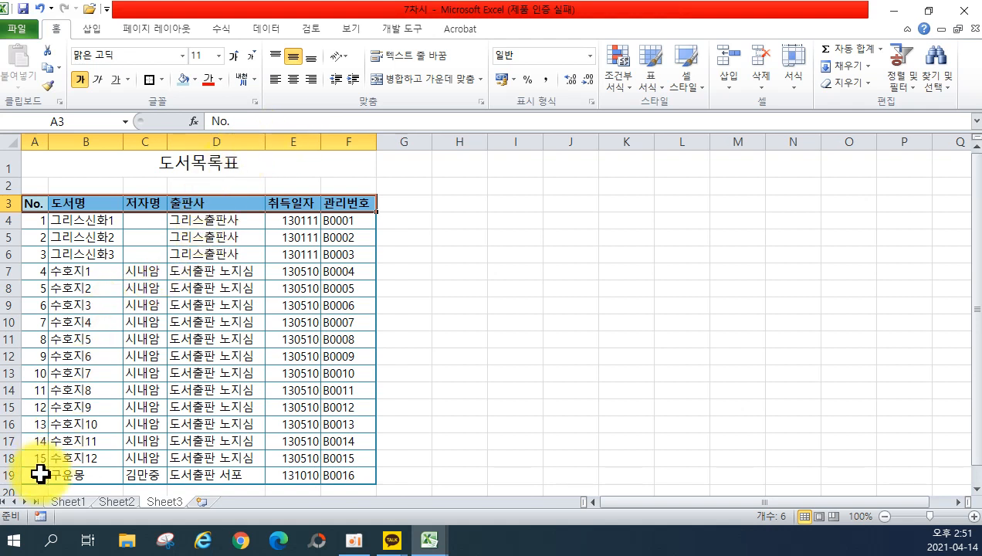
drag(40, 474, 323, 476)
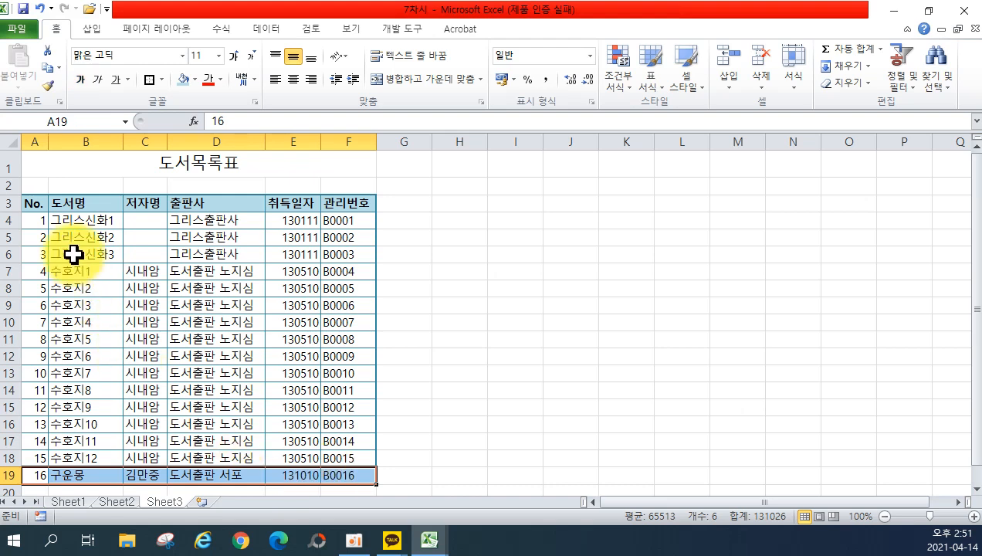
drag(40, 205, 345, 479)
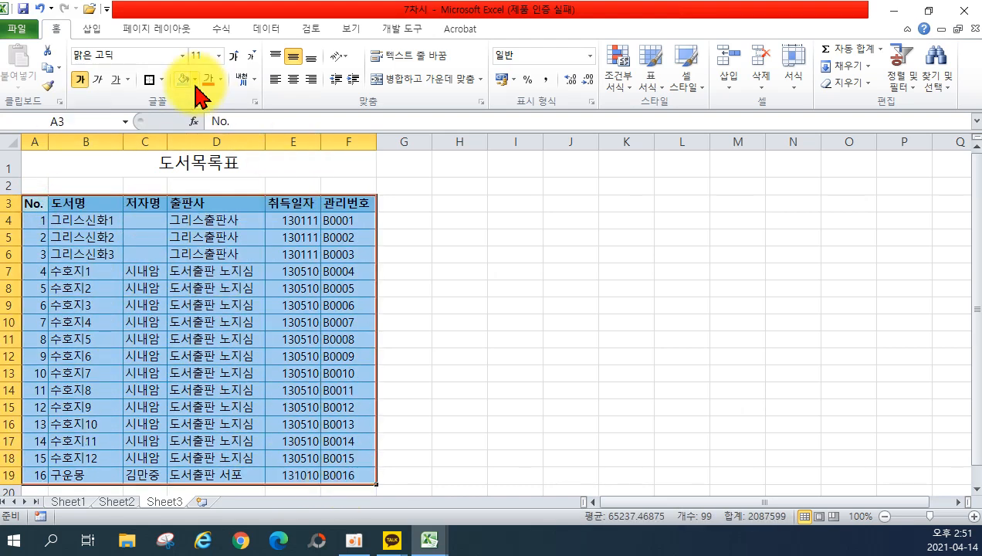
click(196, 80)
click(160, 80)
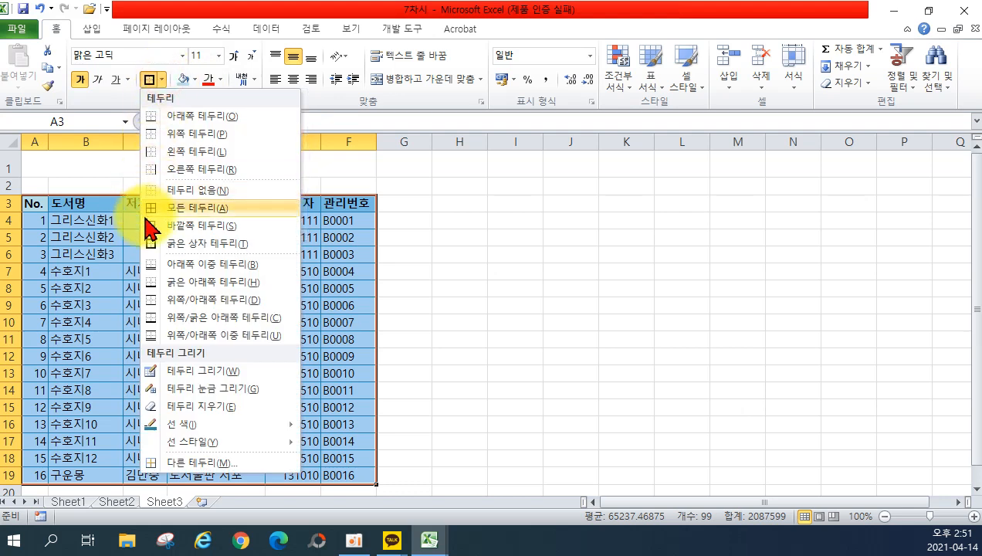
click(158, 207)
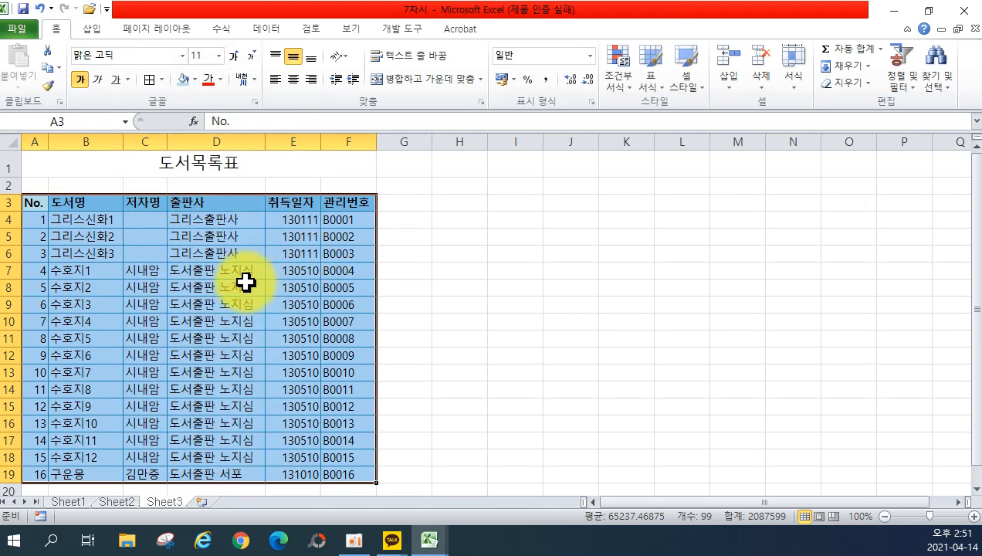
Give table A3:F19 thick top and bottom edges through Format Cells.
right_click(245, 283)
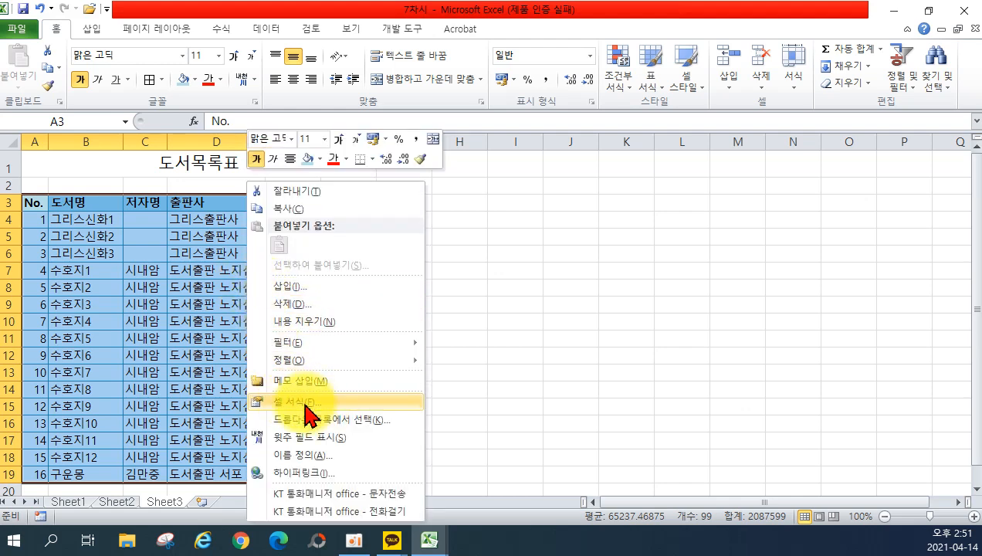
click(274, 402)
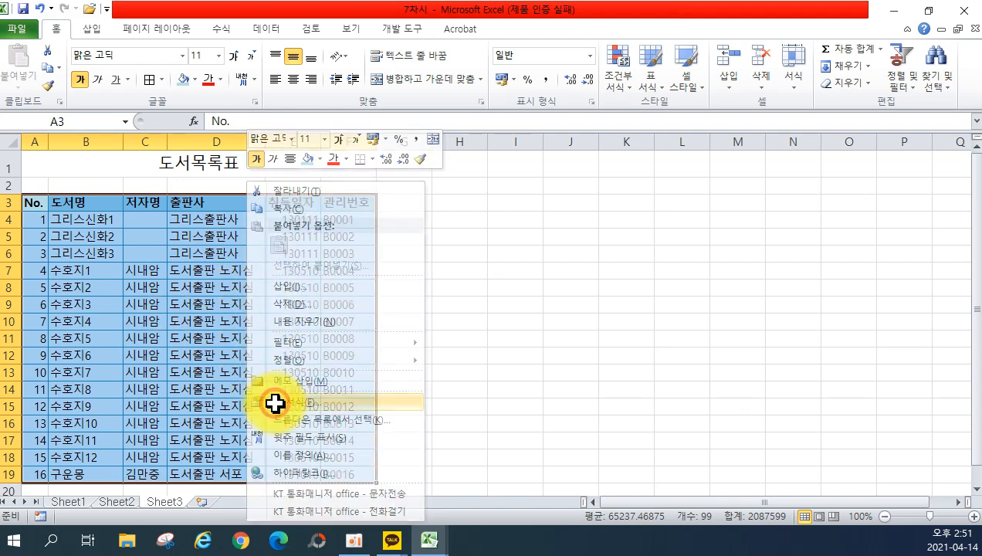
drag(312, 205, 713, 174)
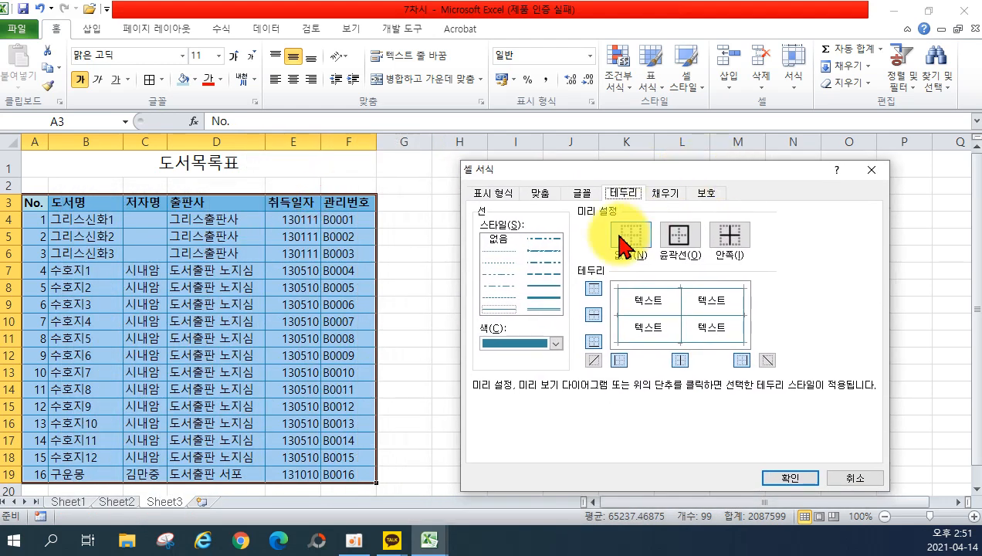
click(549, 297)
click(593, 288)
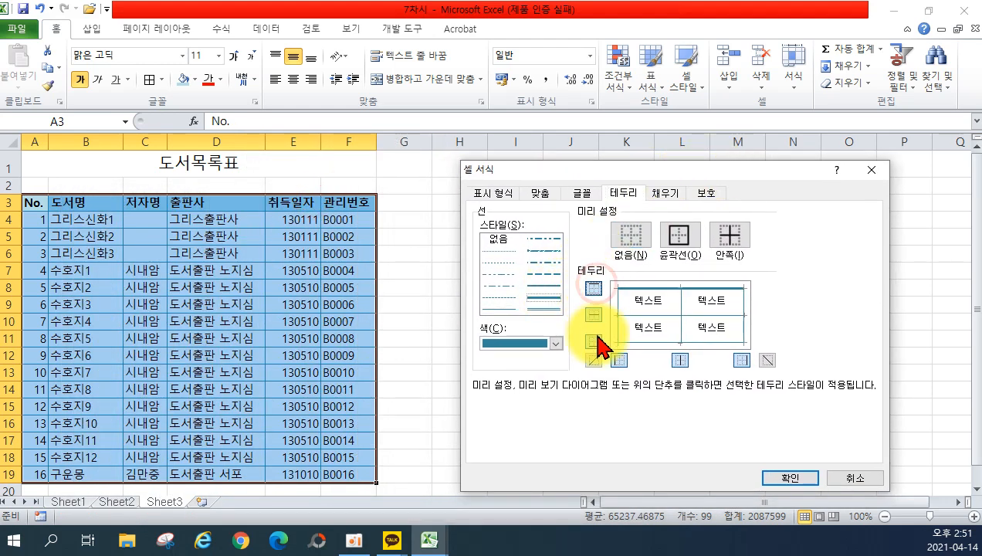
click(593, 340)
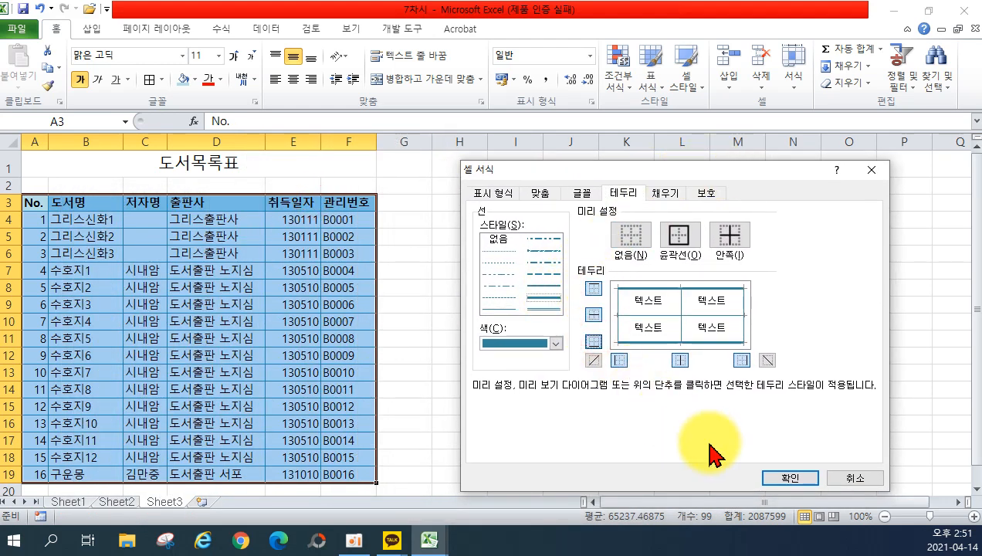
click(788, 478)
click(623, 371)
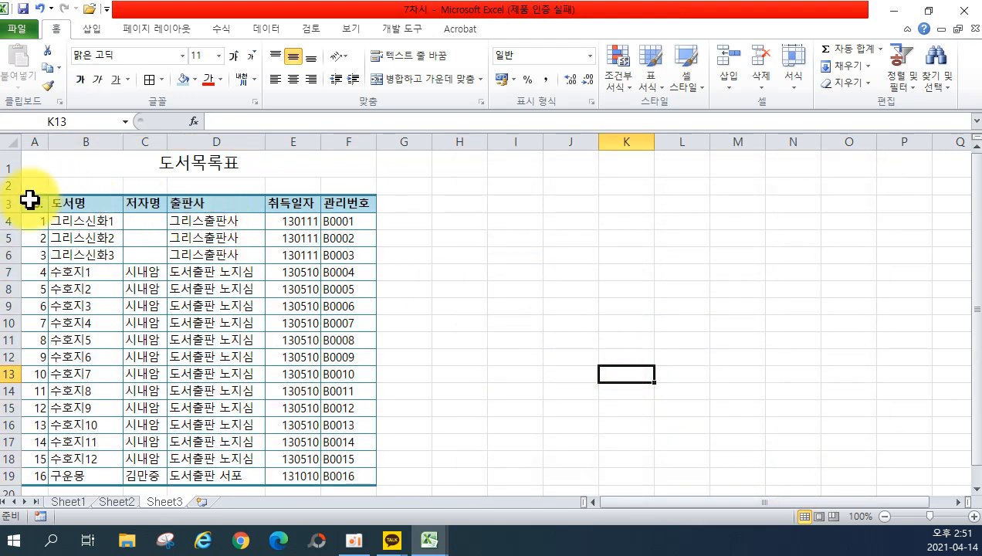
Add a heavier line beneath the header row A3:F3.
drag(29, 203, 340, 204)
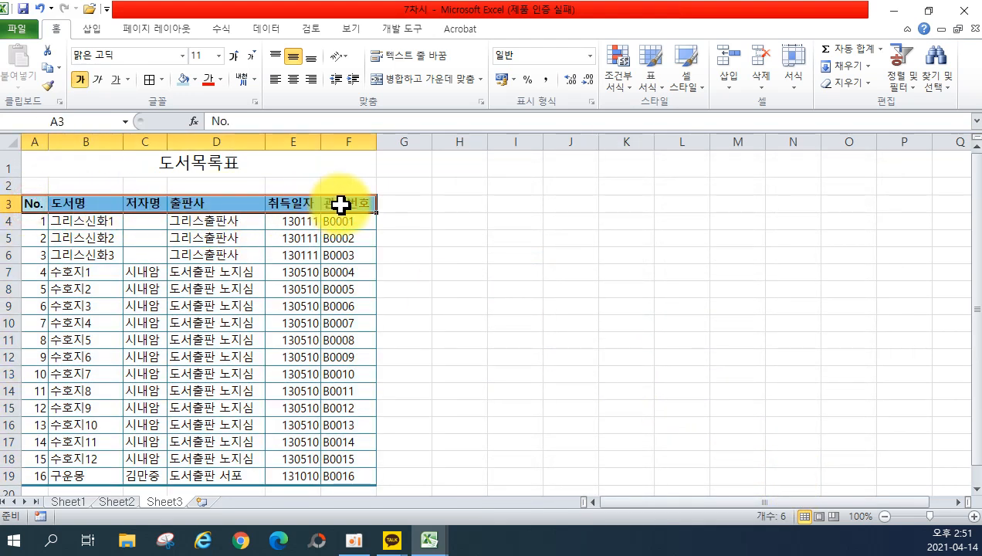
right_click(340, 204)
click(406, 401)
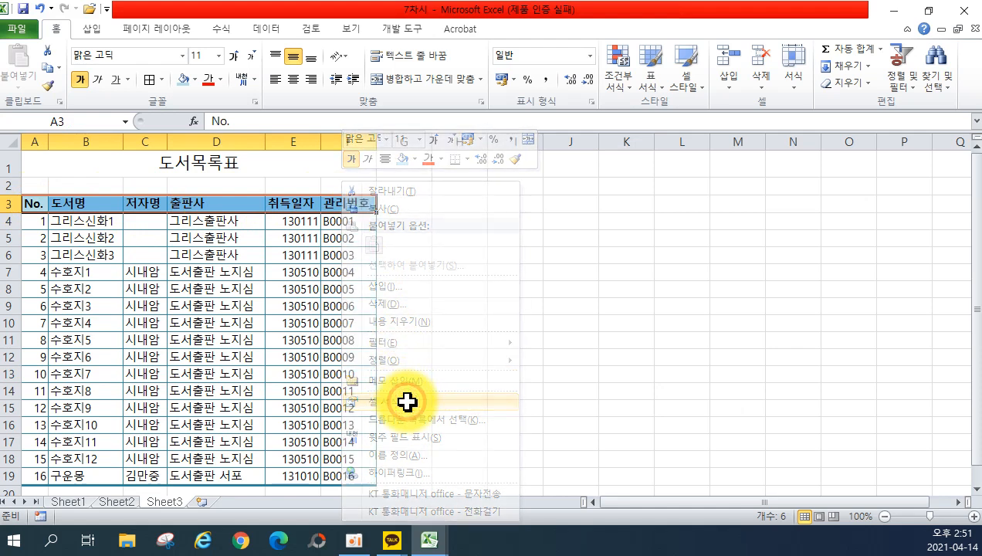
drag(426, 207, 711, 156)
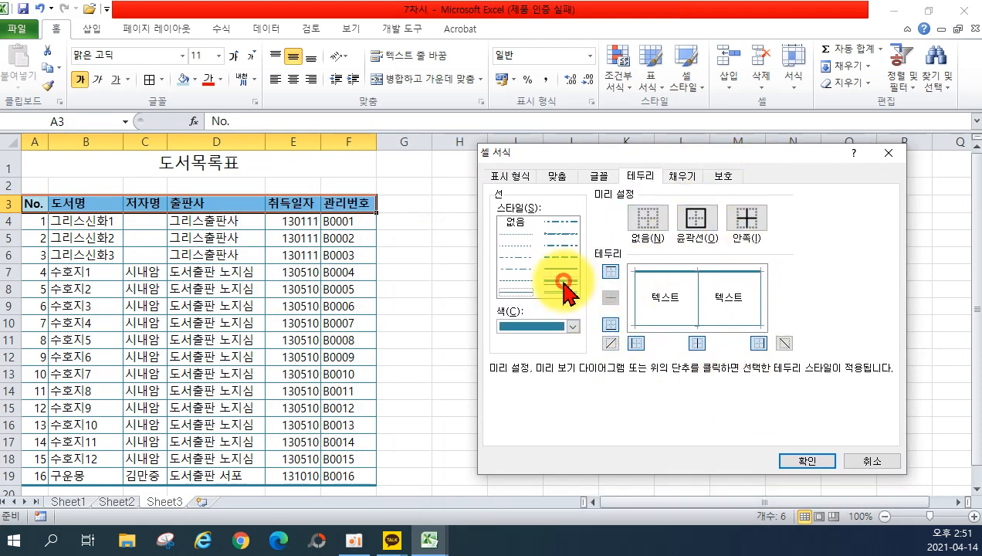
click(611, 325)
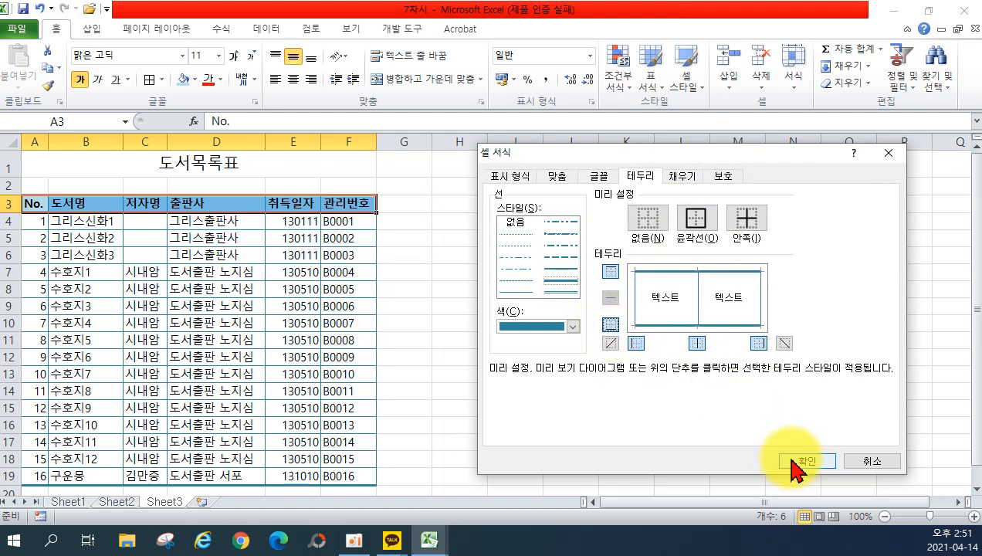
click(804, 461)
click(494, 355)
click(161, 79)
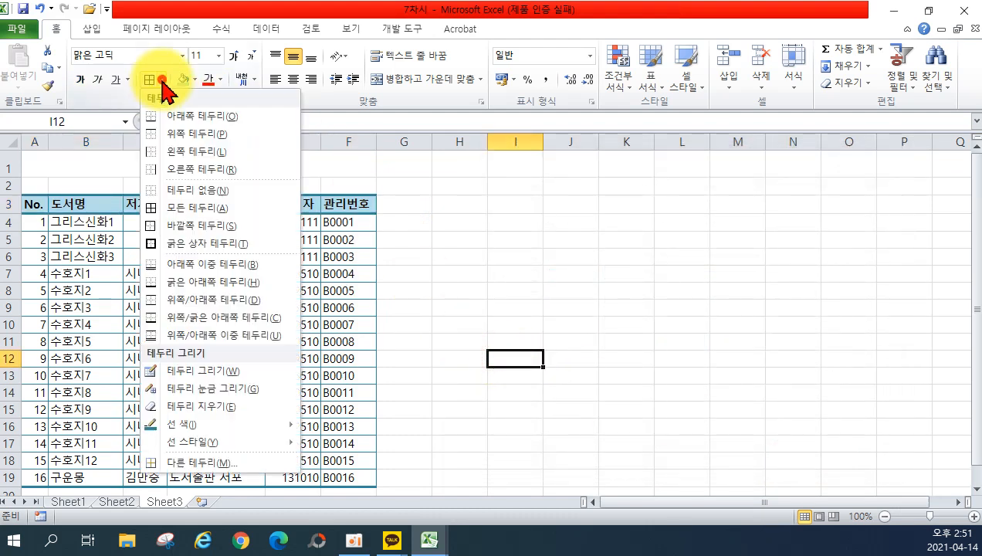
click(535, 247)
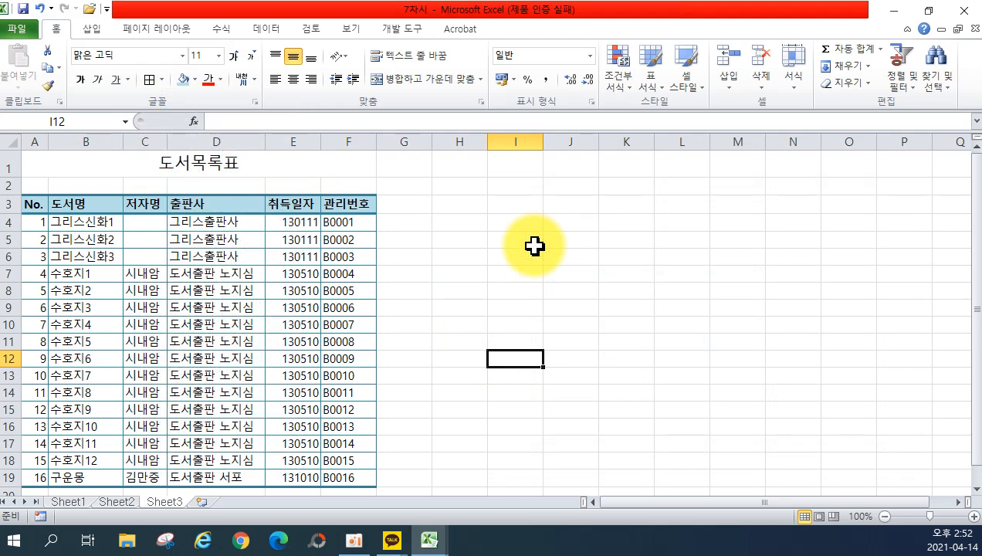
drag(34, 204, 327, 471)
right_click(336, 453)
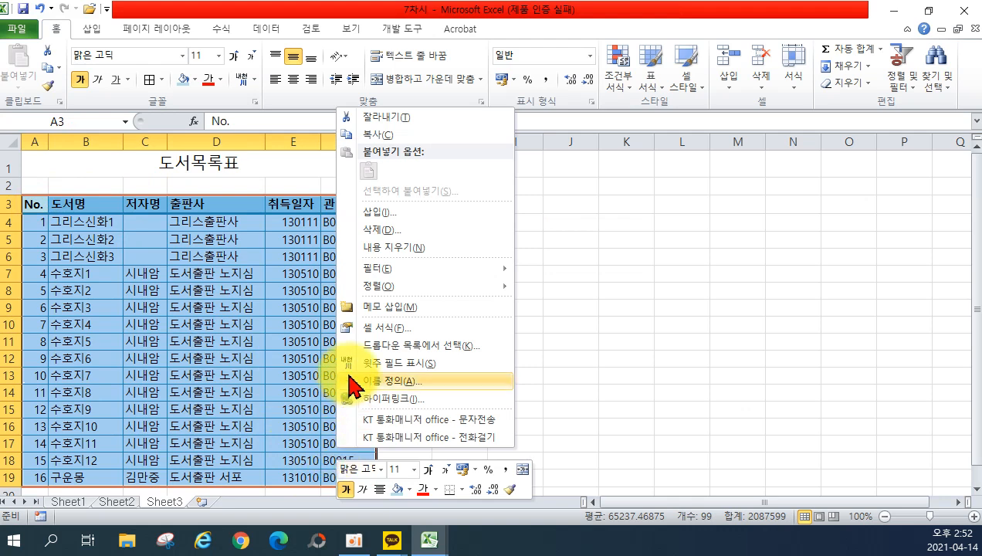
click(372, 328)
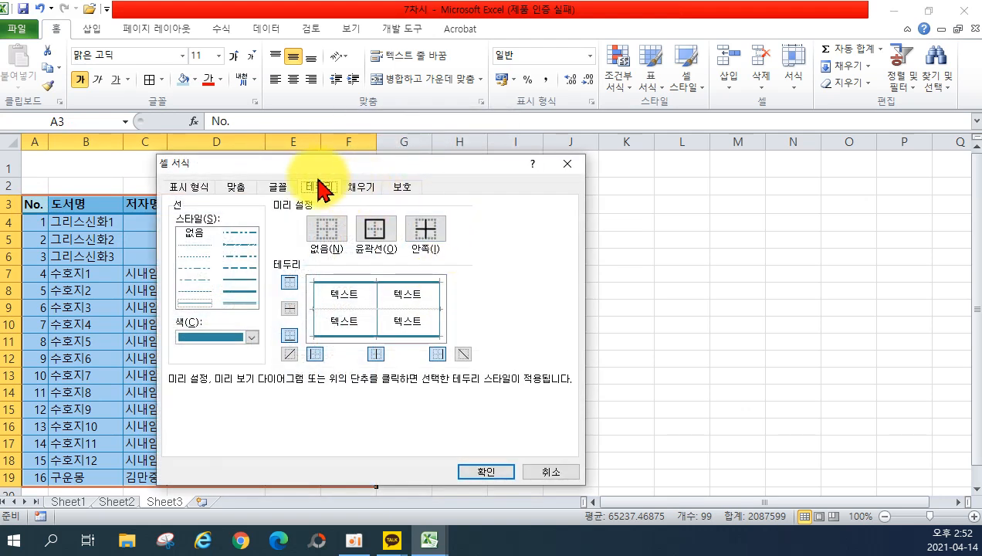
drag(386, 164, 703, 171)
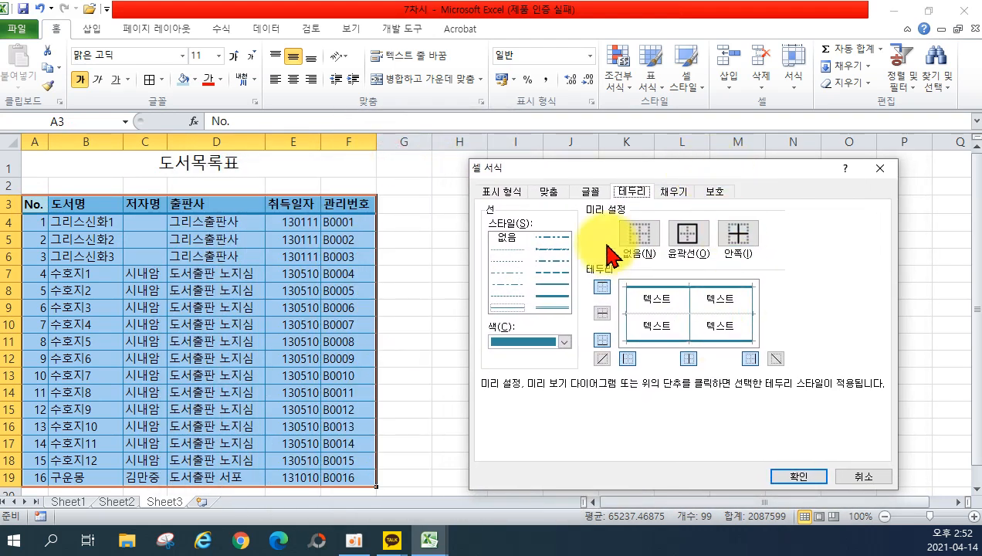
click(852, 476)
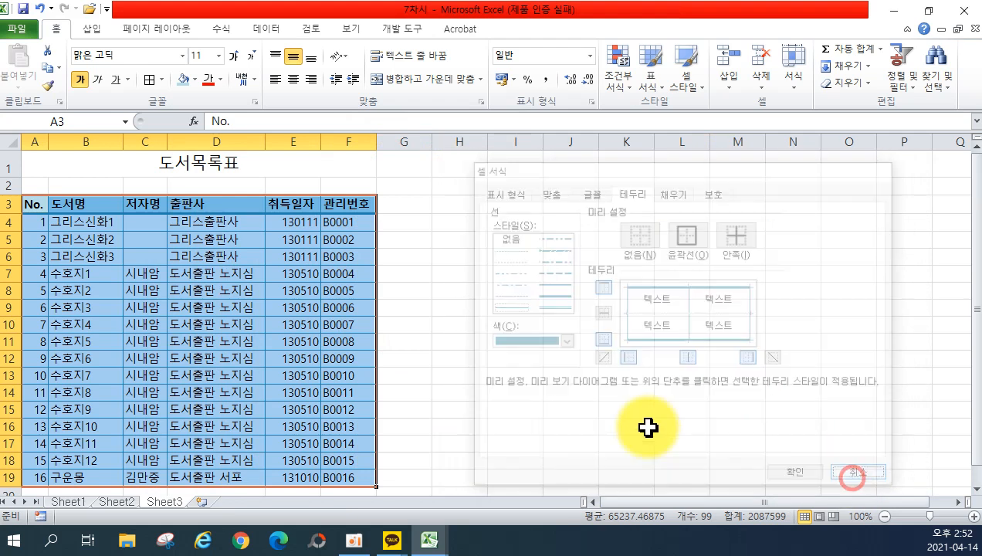
click(428, 393)
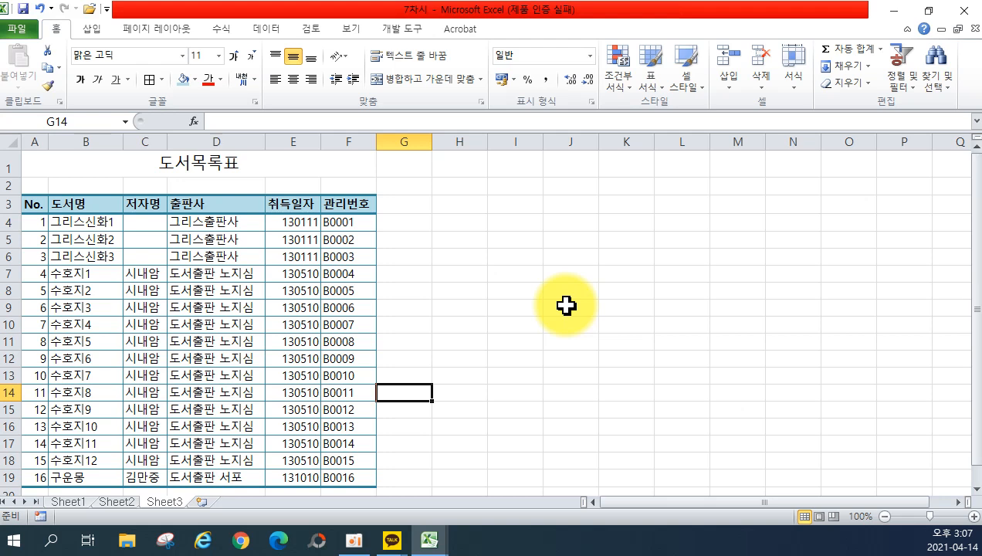
Open the 8차시 workbook from the File > Open file list.
click(11, 32)
click(39, 114)
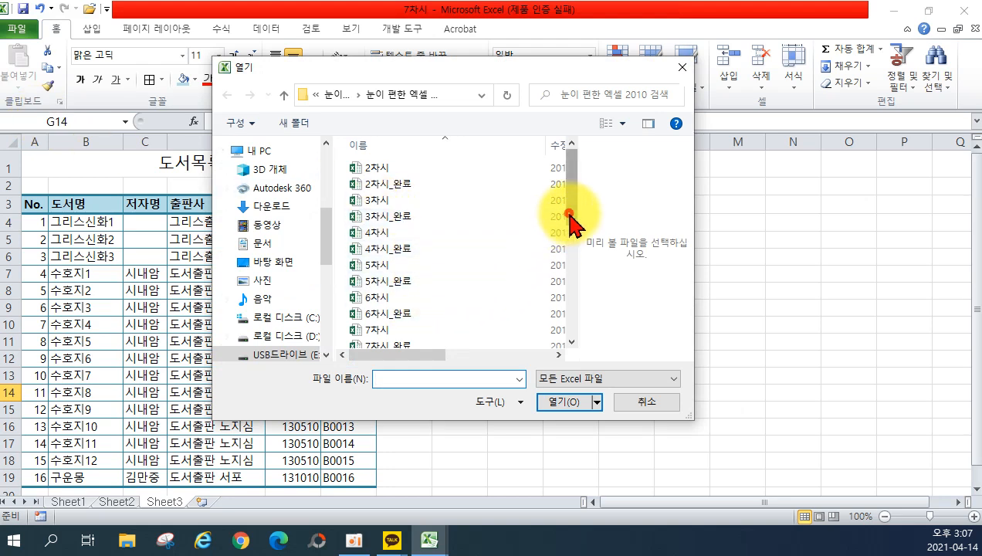
scroll(569, 220, down, 3)
double_click(413, 285)
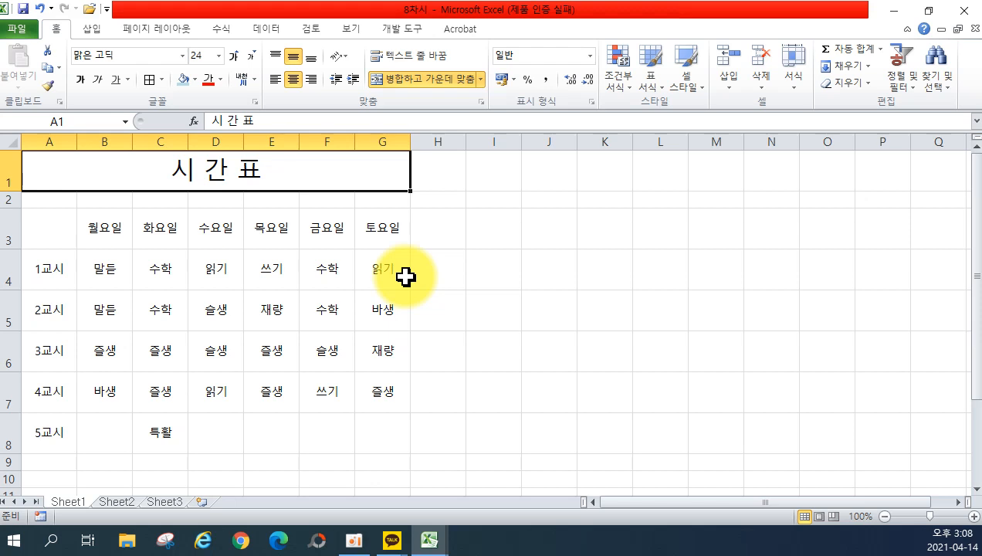
Draw an outline around the A3:G8 timetable with the Draw Border pencil.
click(162, 80)
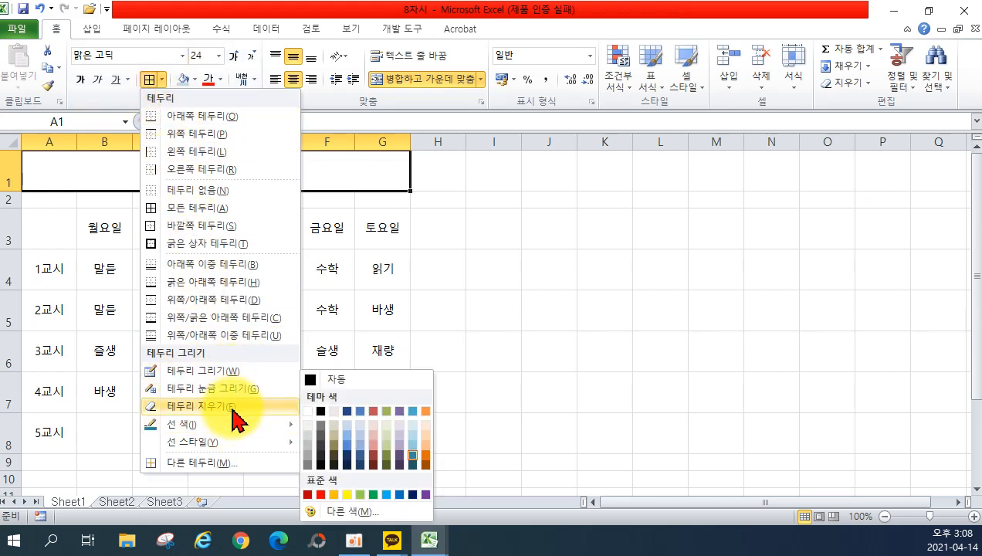
click(238, 370)
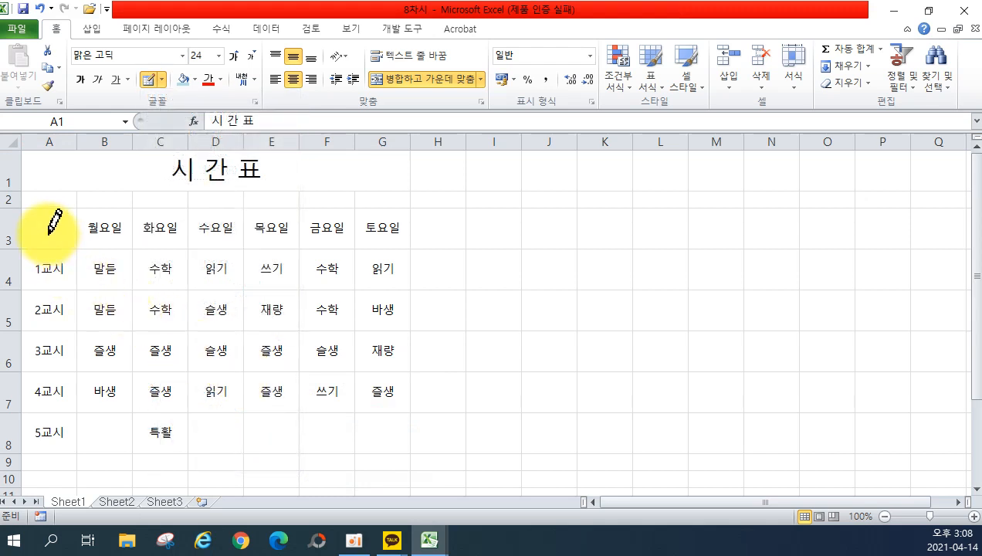
mouse_move(45, 206)
mouse_down()
mouse_move(221, 344)
mouse_move(329, 401)
mouse_move(368, 445)
mouse_up()
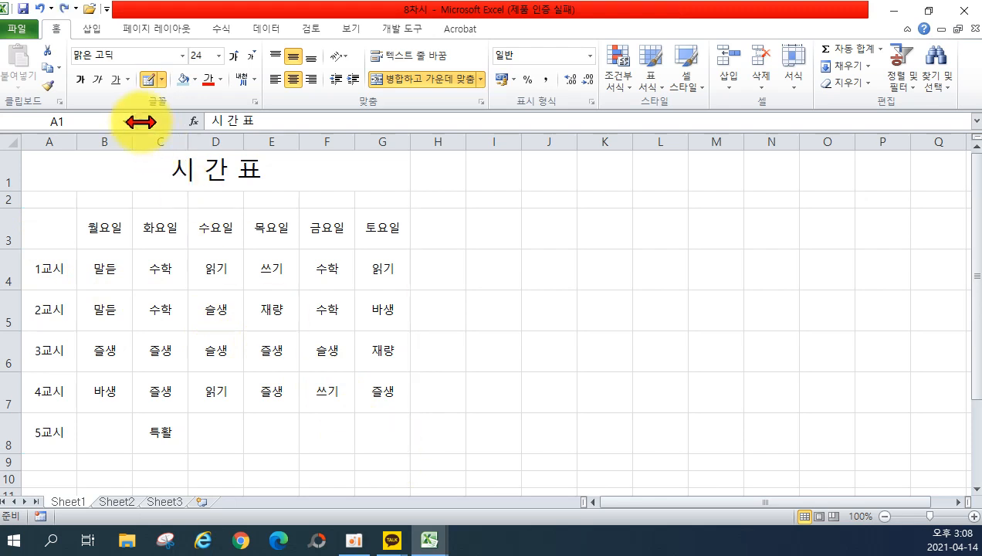
Set the border line colour to Automatic and switch to Draw Border Grid.
click(161, 80)
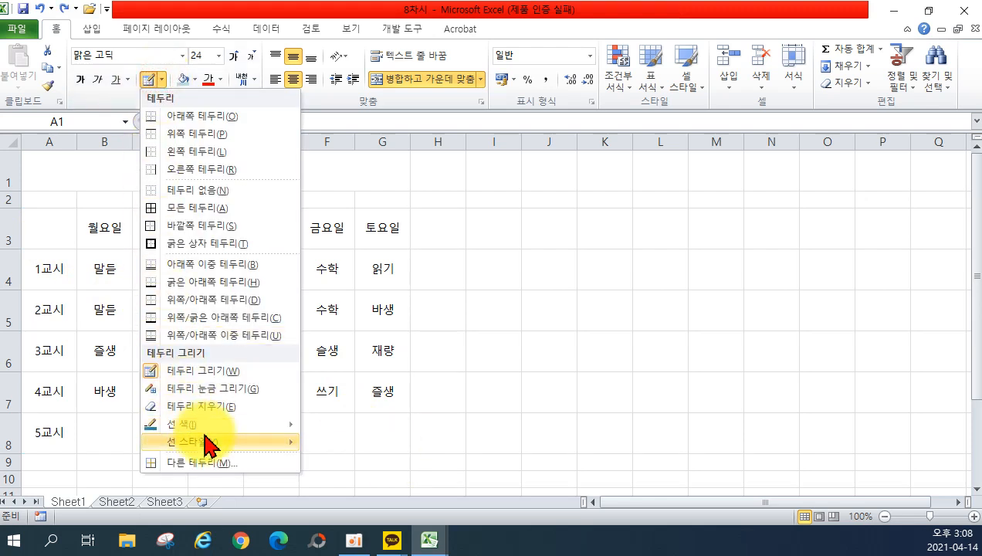
mouse_move(289, 424)
click(328, 379)
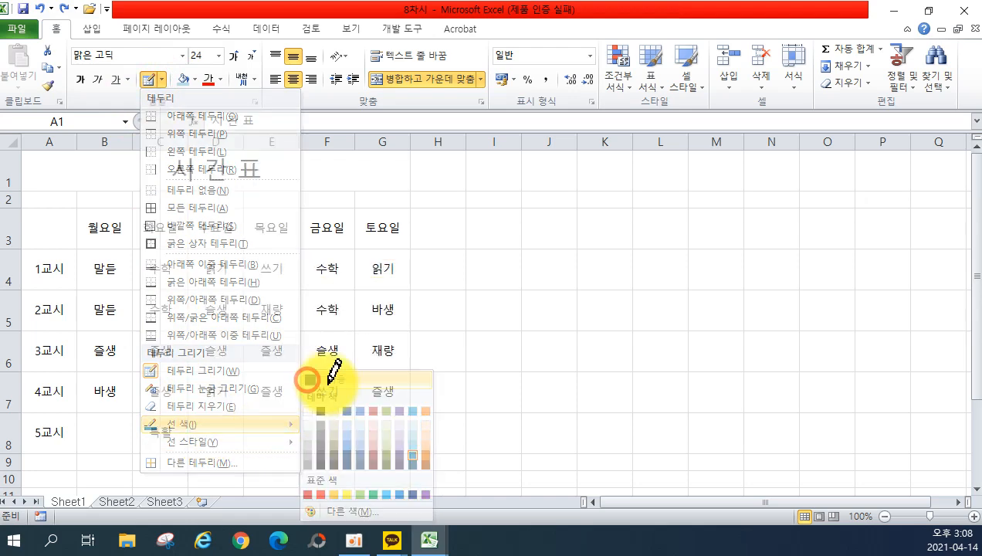
key(Escape)
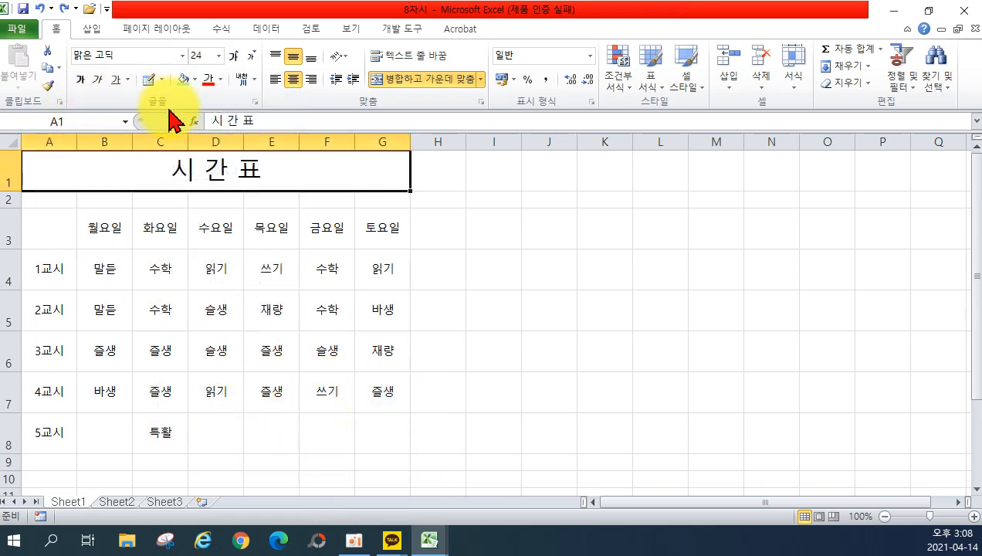
click(161, 79)
click(189, 371)
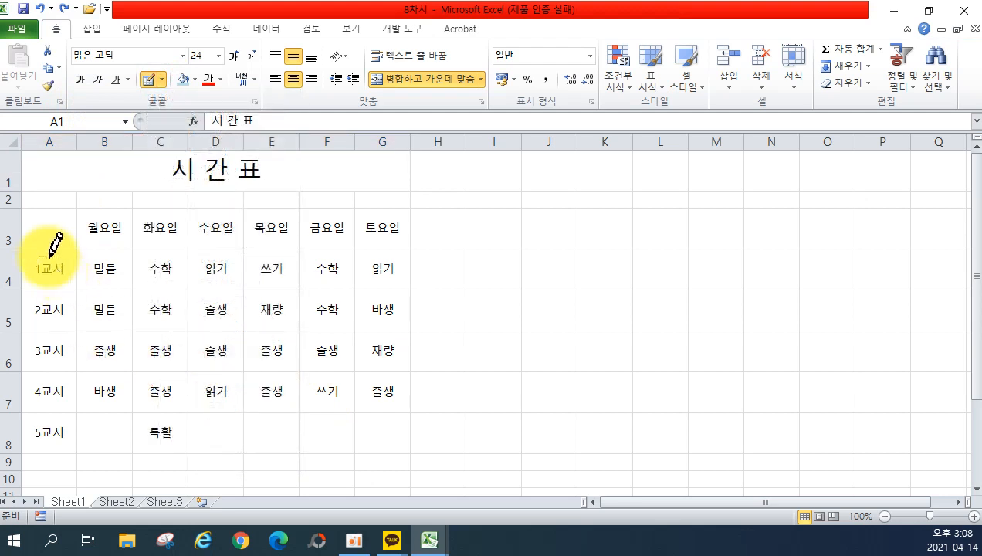
Draw thin grid borders over A3:G8 and a diagonal line across corner cell A3.
mouse_move(39, 224)
mouse_down()
mouse_move(217, 316)
mouse_move(368, 407)
mouse_move(378, 425)
mouse_up()
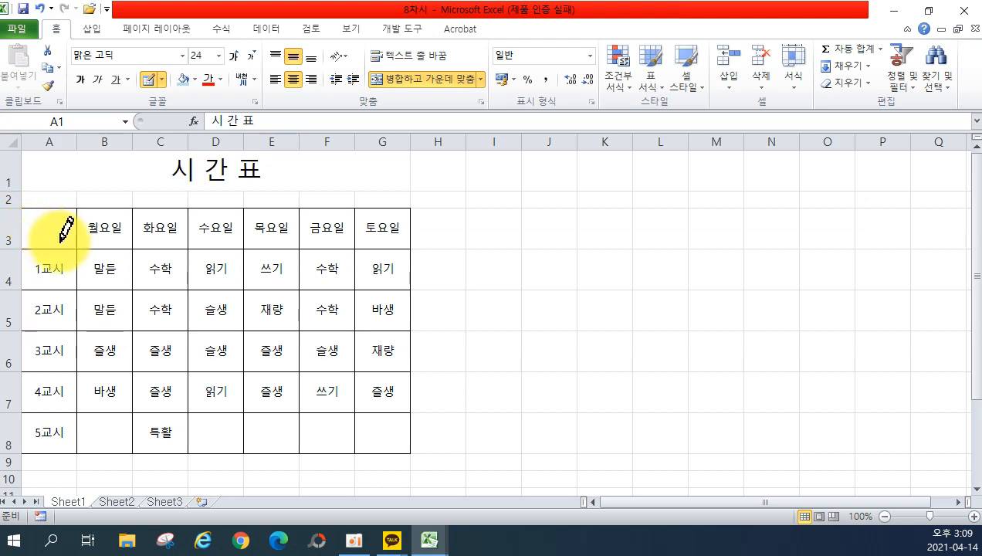
drag(60, 241, 72, 245)
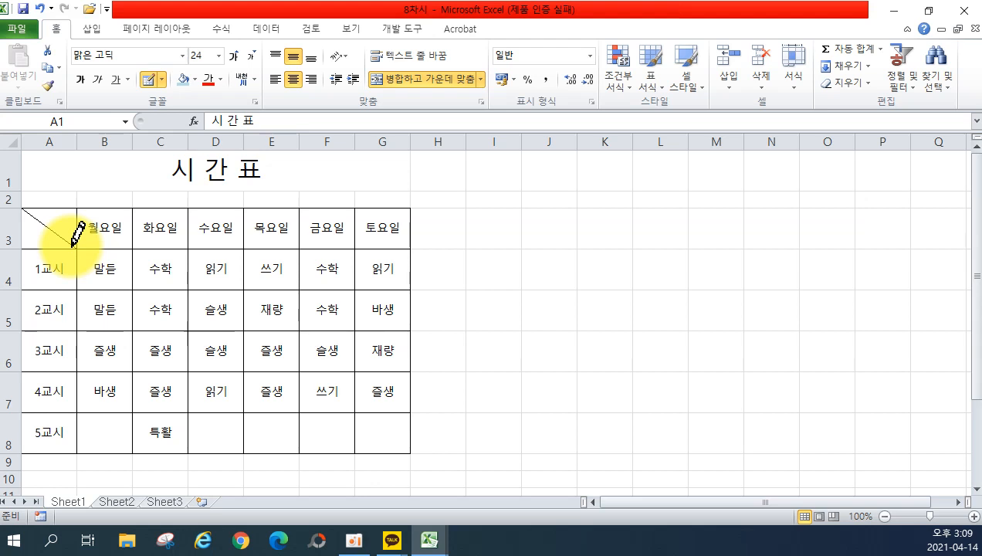
drag(72, 245, 77, 248)
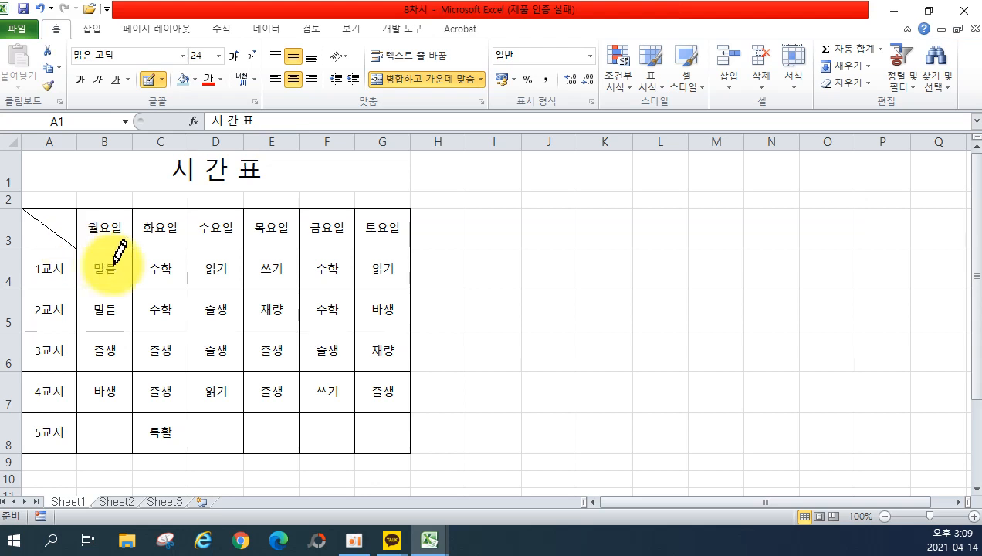
key(Escape)
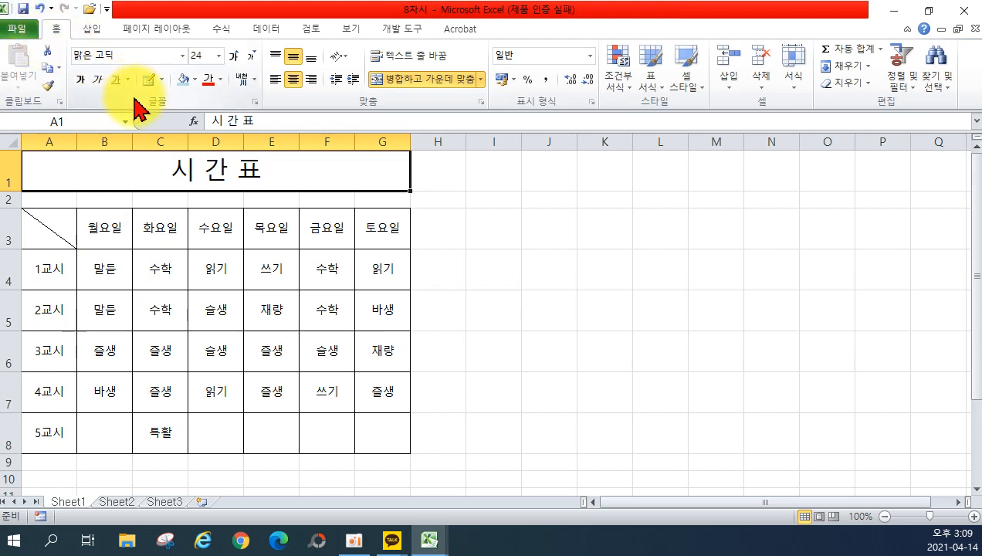
Draw a thick outer border around the timetable.
click(161, 81)
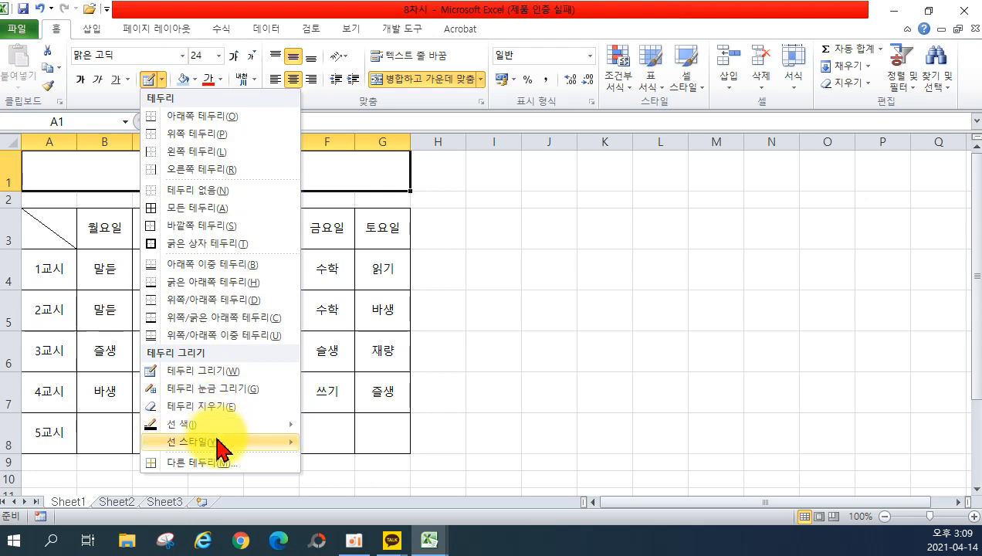
mouse_move(281, 446)
click(345, 513)
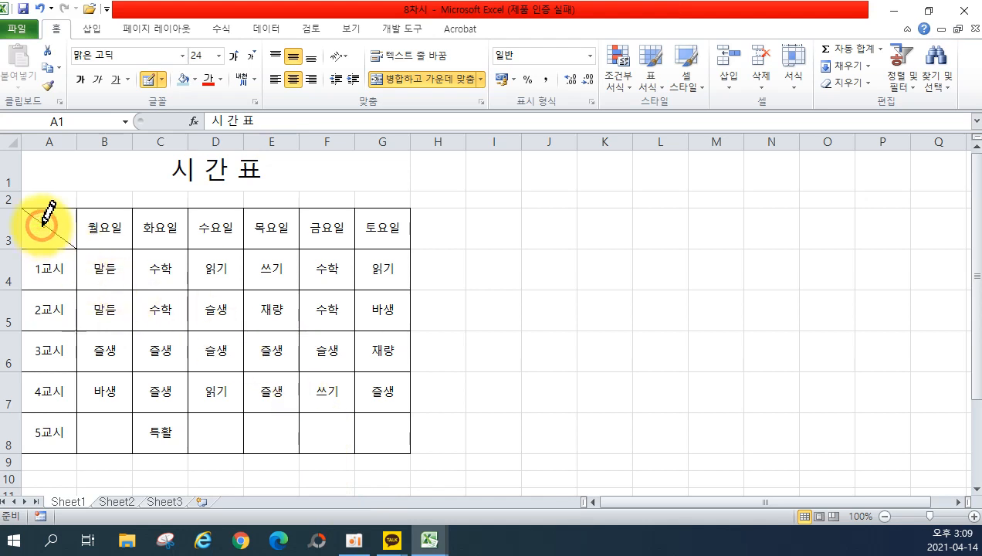
drag(45, 231, 373, 426)
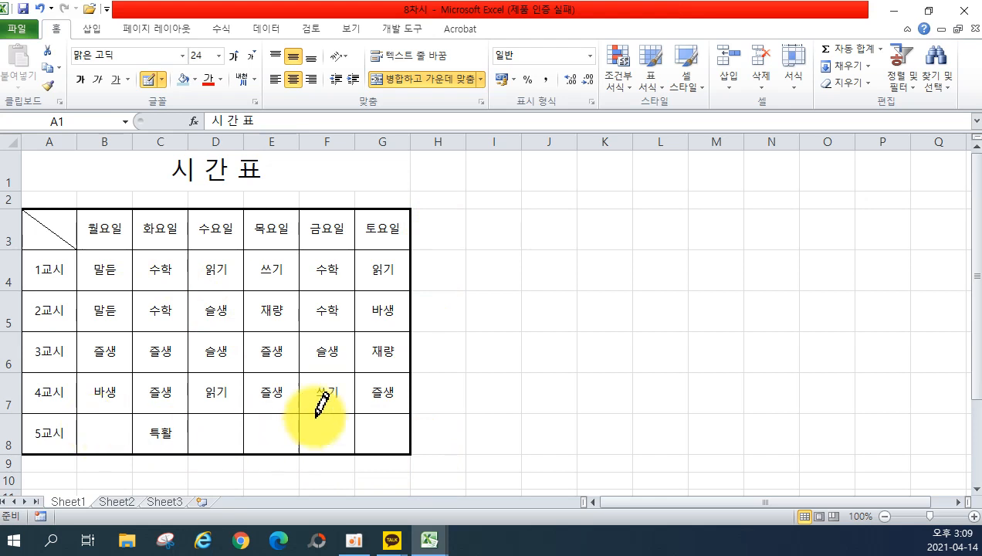
key(Escape)
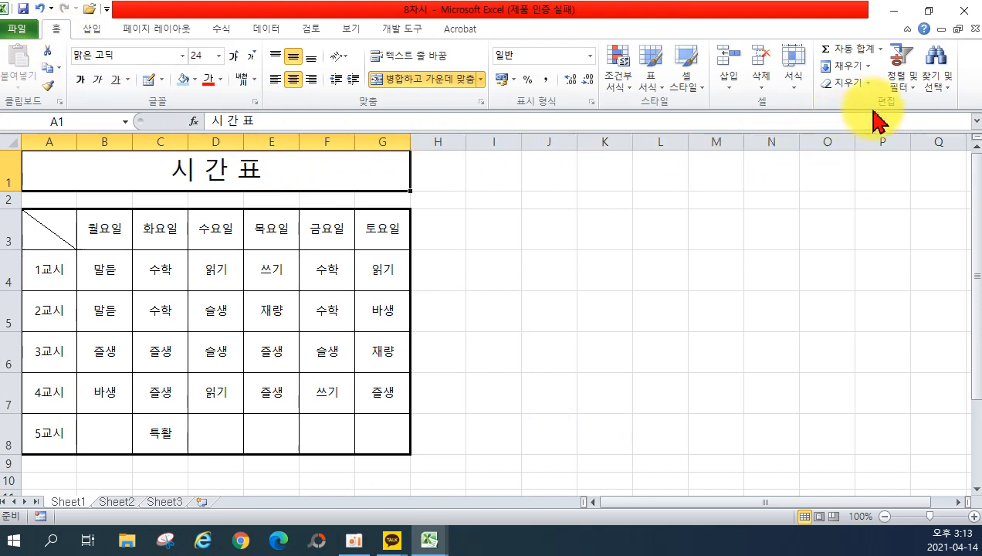
Replace all 말듣 entries with 말하기듣기 using Find and Replace.
click(937, 67)
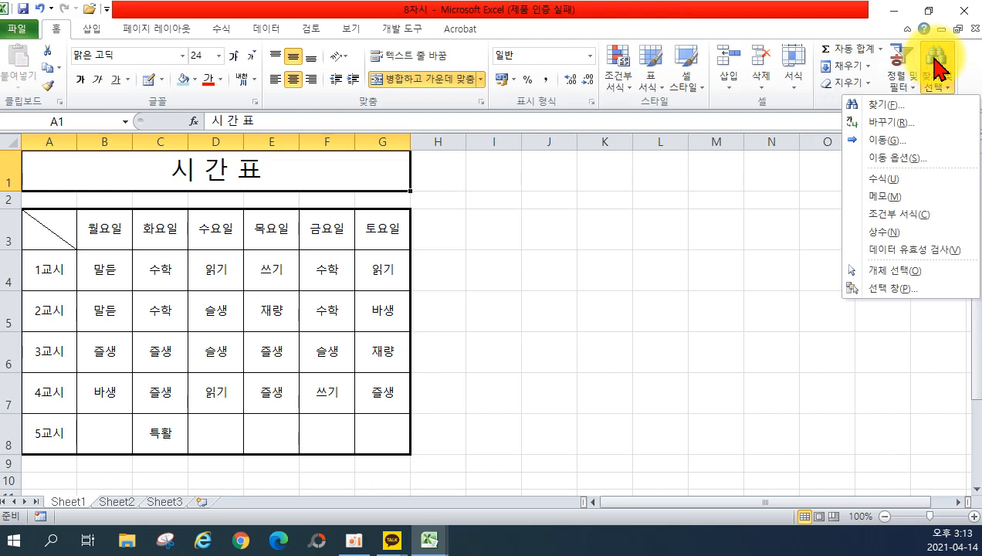
click(912, 122)
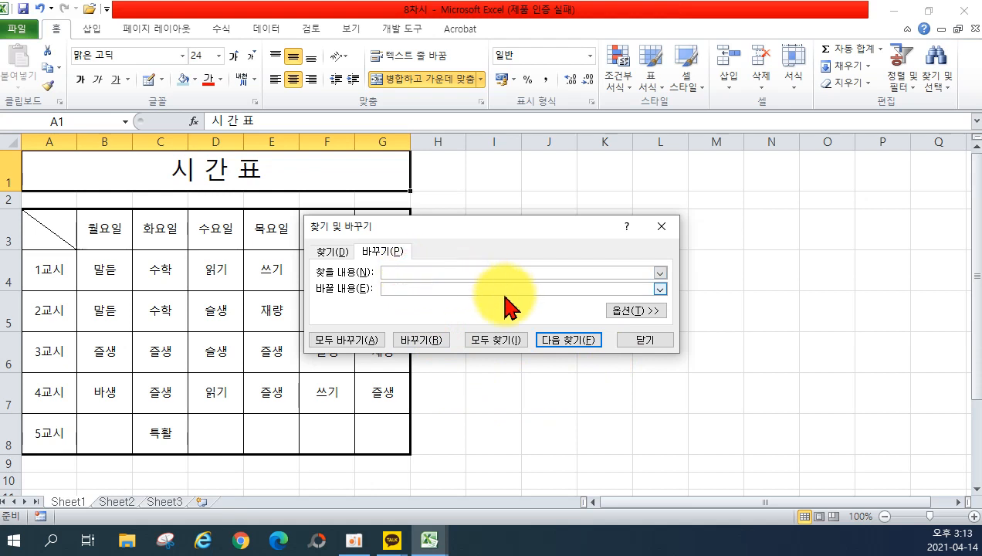
text(맡ㄷㅡㄴ)
click(401, 287)
text(말하기듣기)
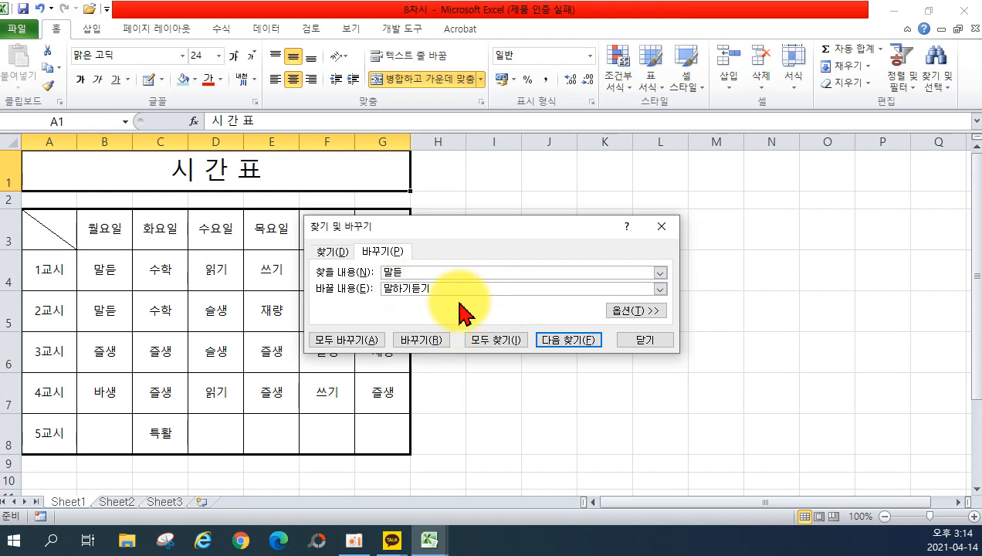
click(377, 348)
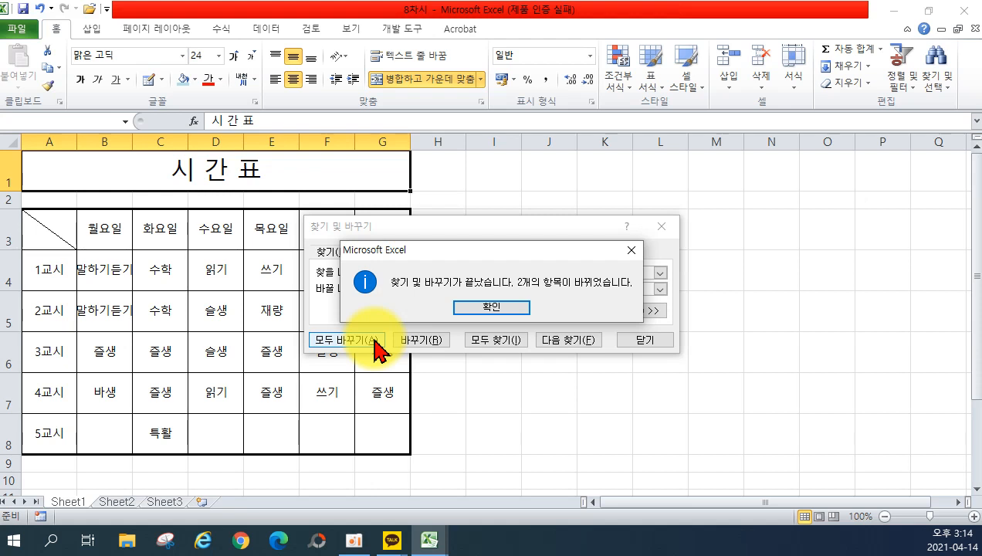
click(509, 313)
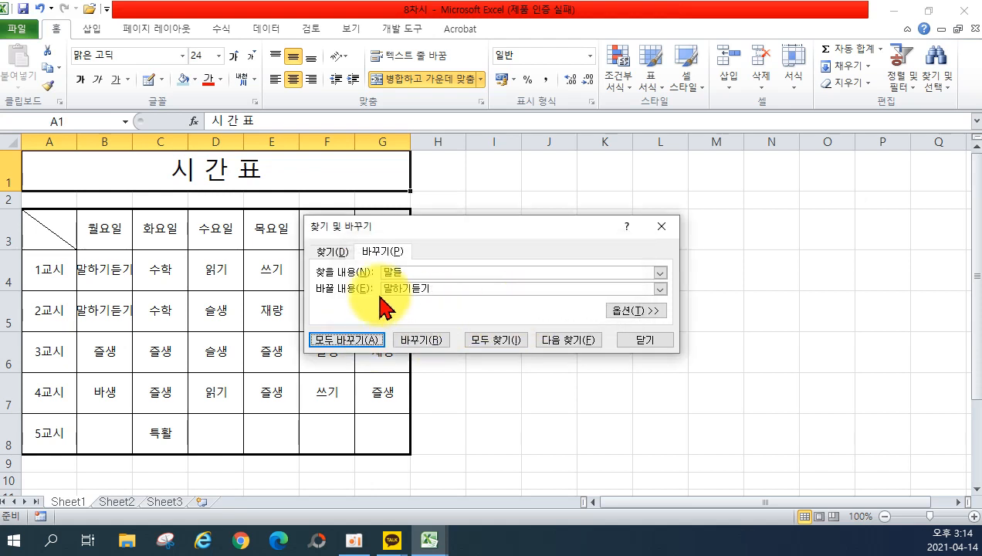
click(658, 350)
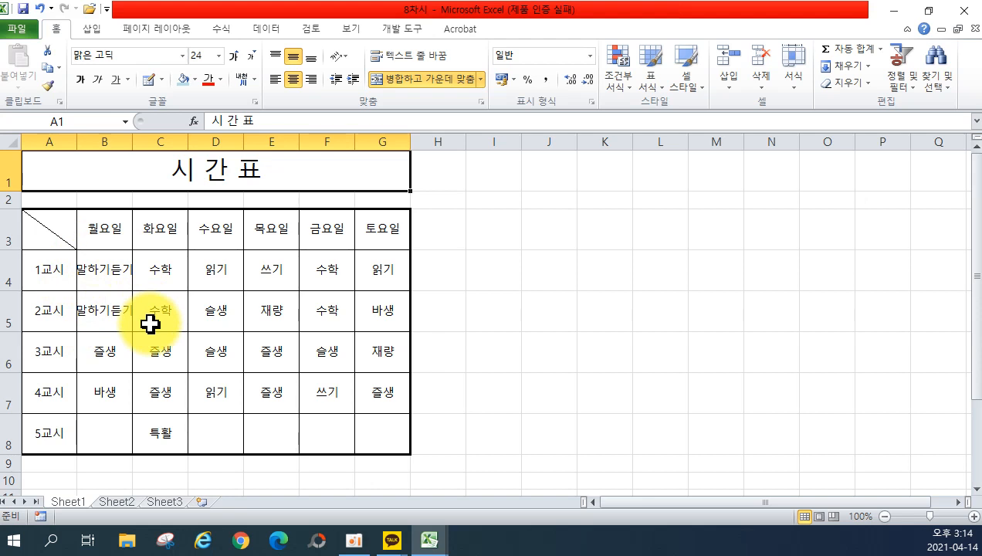
Convert the B3 heading 월요일 into the hanja 月曜日.
double_click(118, 230)
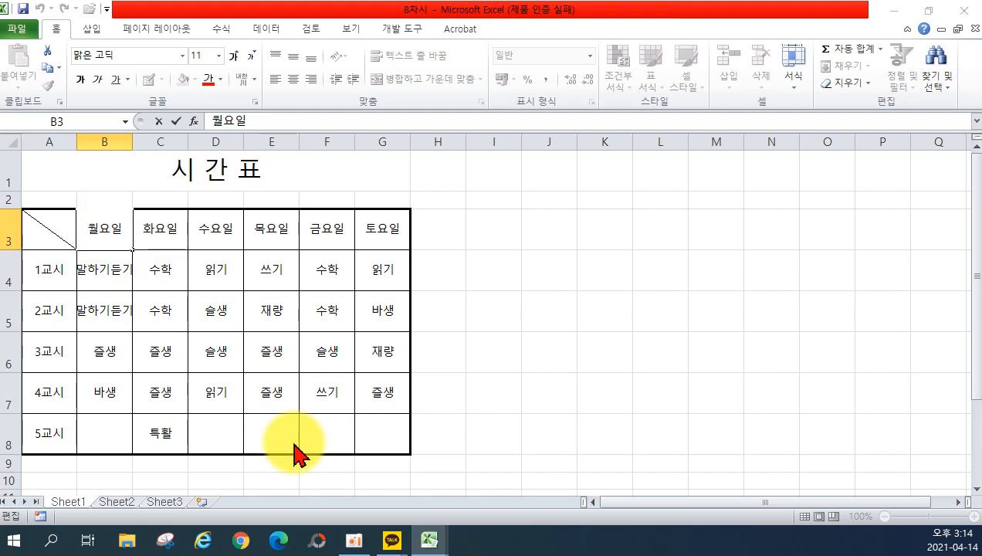
key(Hangul_Hanja)
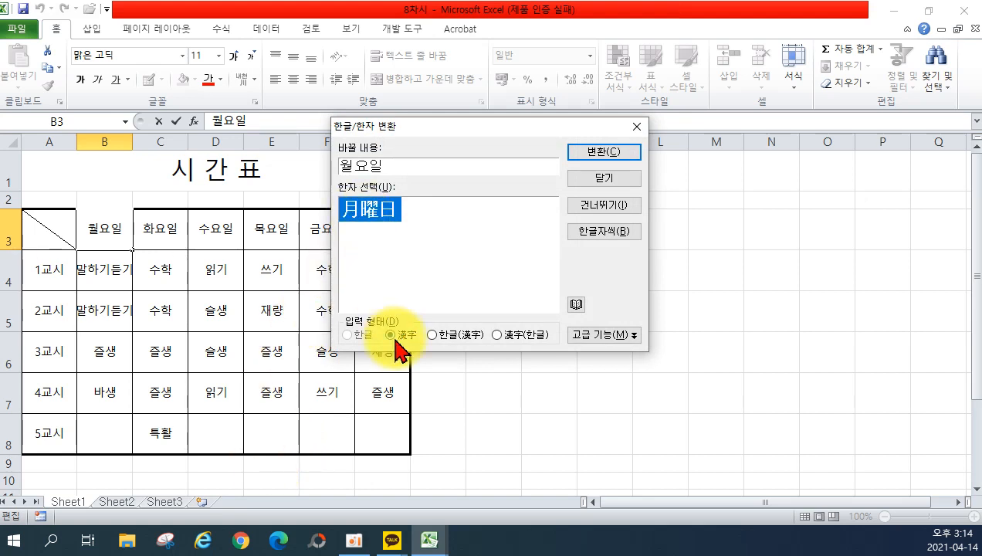
click(589, 152)
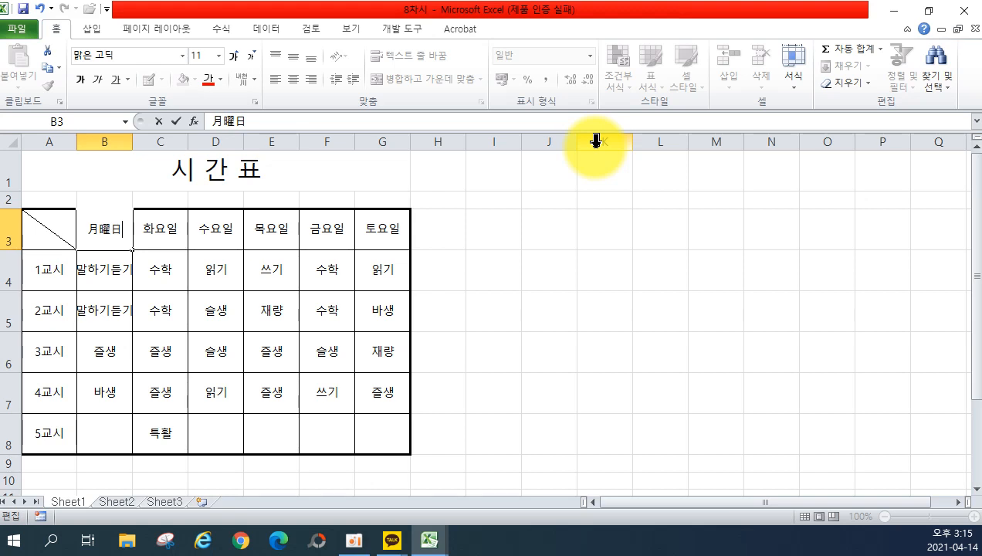
key(Return)
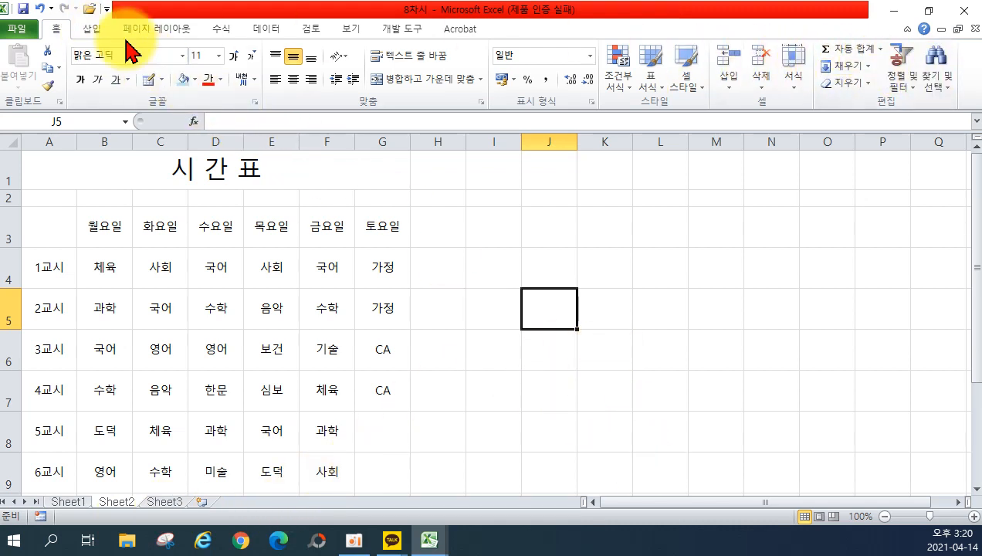
On Sheet2, replace every 심보 with 심화 보충학습.
click(934, 80)
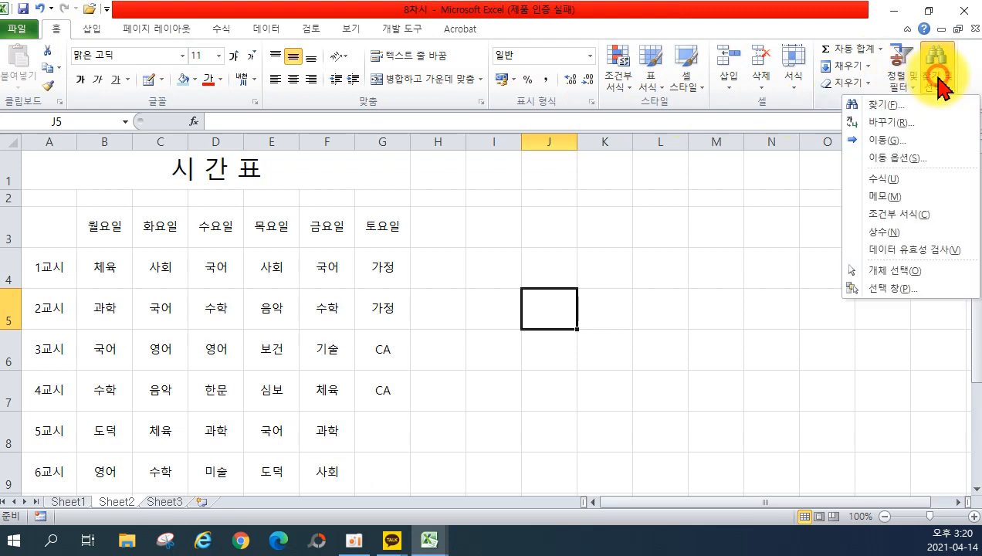
click(925, 122)
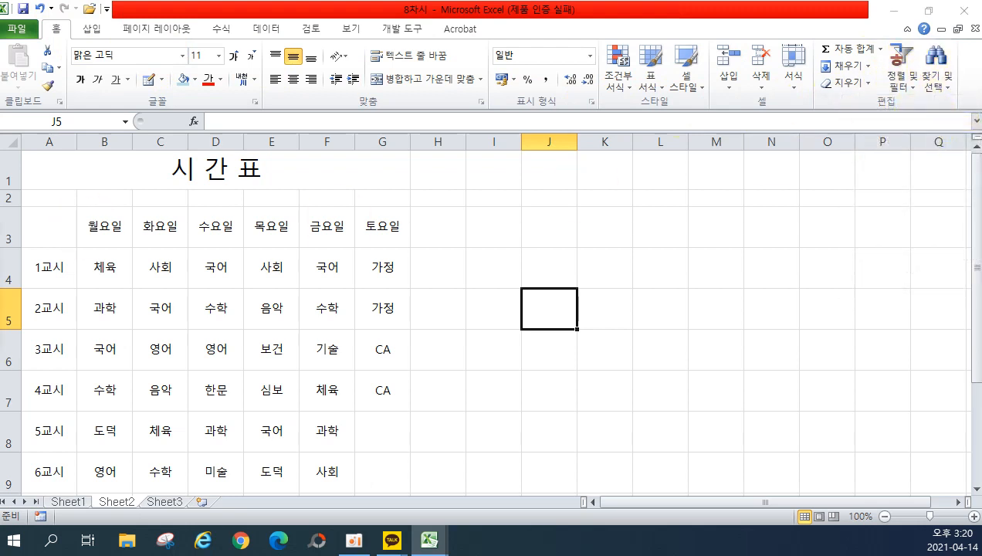
drag(401, 231, 685, 242)
double_click(587, 282)
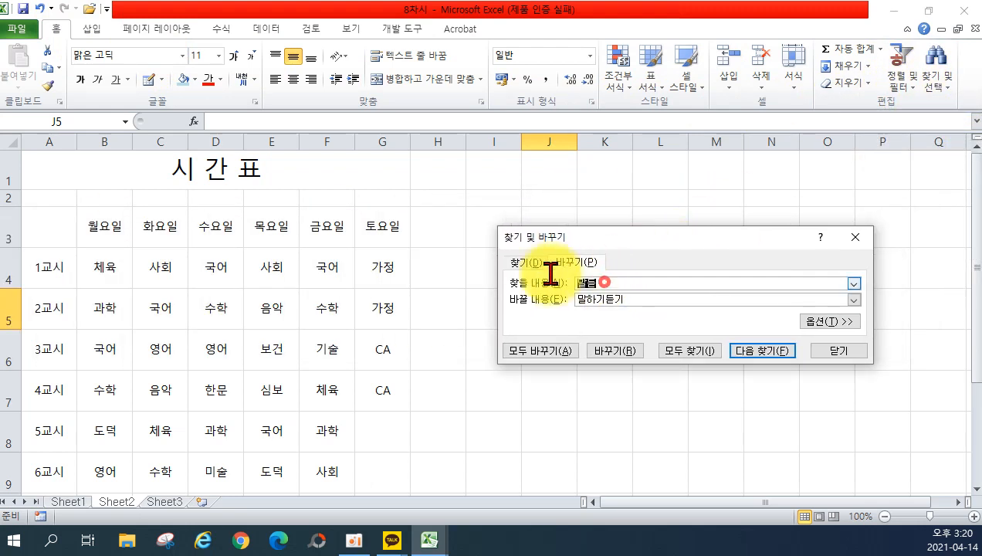
text(심보)
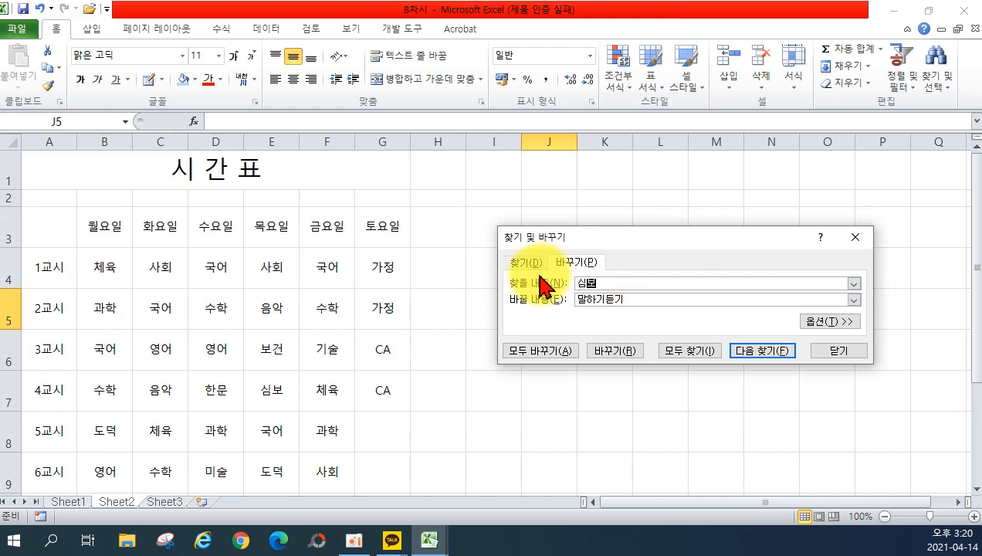
double_click(647, 300)
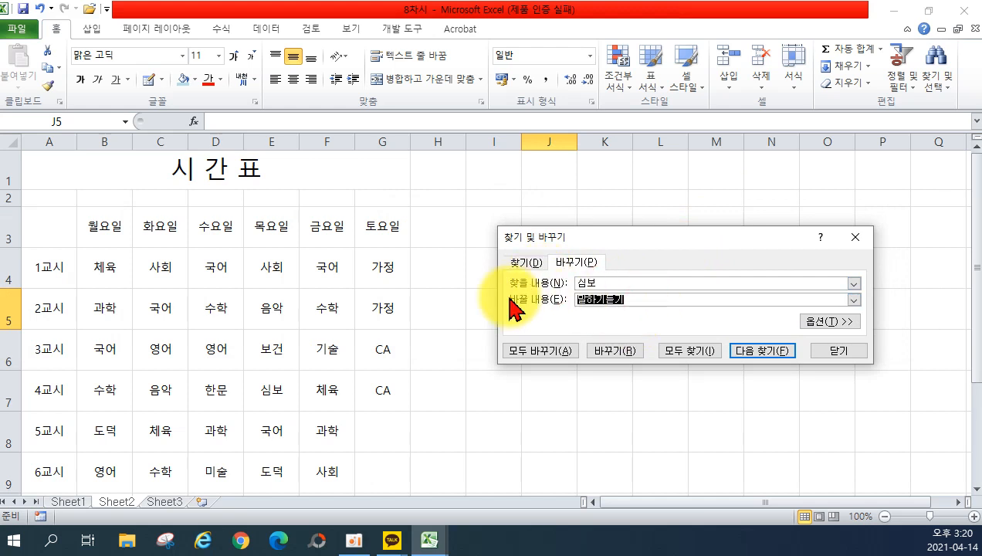
text(심화 보충학습)
click(525, 351)
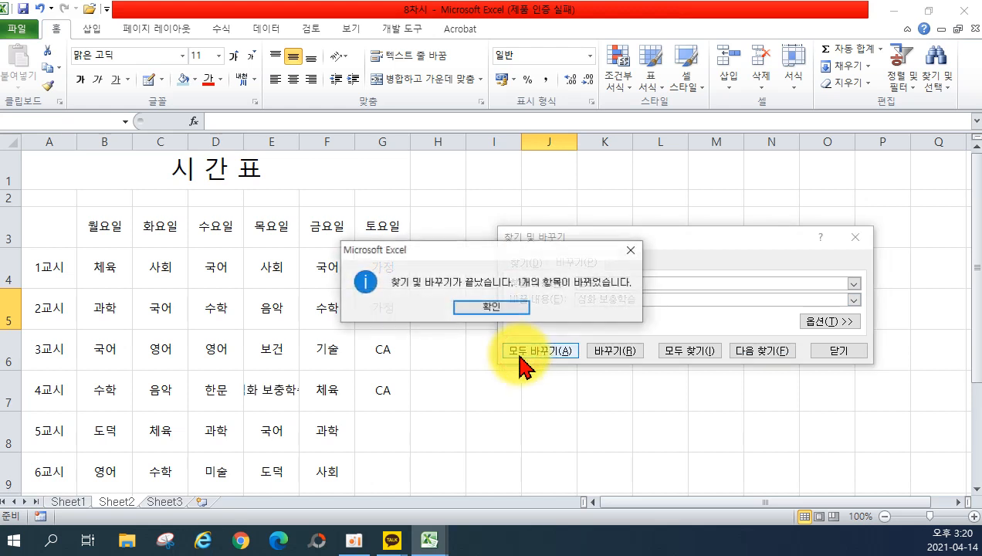
click(471, 307)
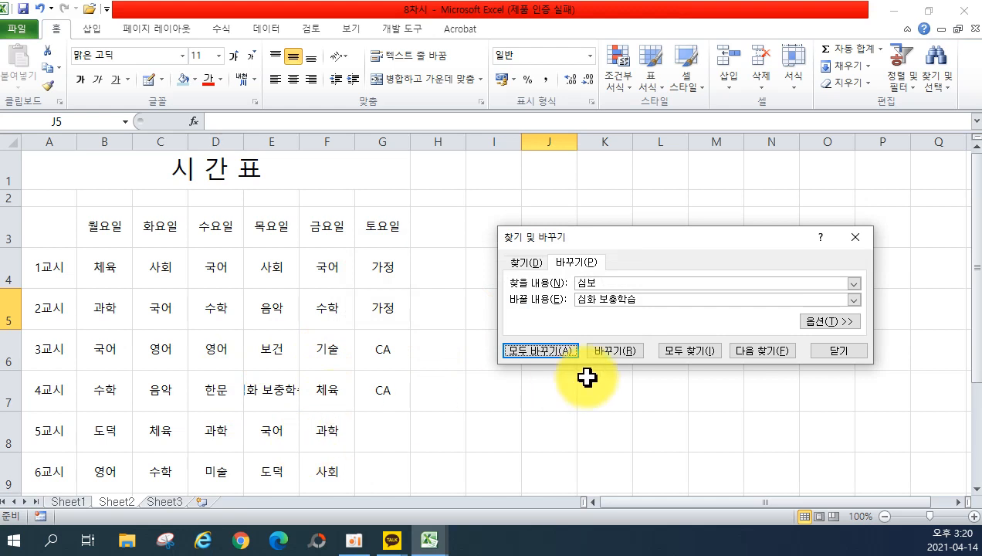
Replace both CA entries with 특별활동, then close Find and Replace.
drag(596, 283, 554, 278)
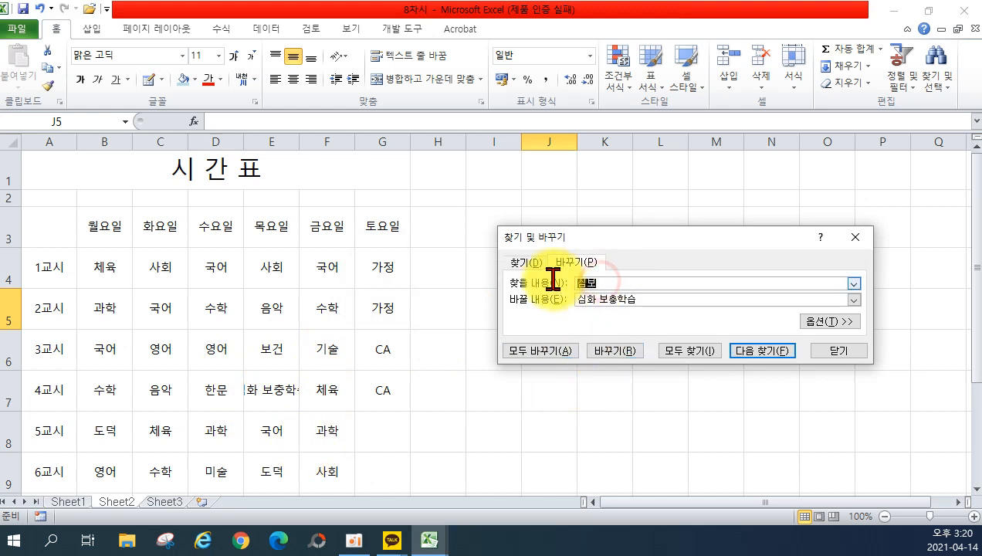
text(CA)
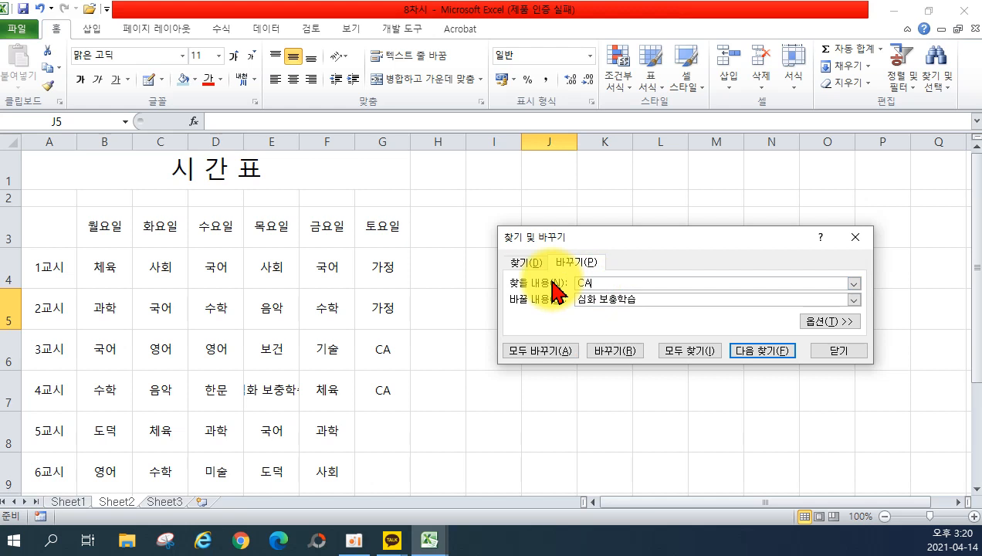
key(Tab)
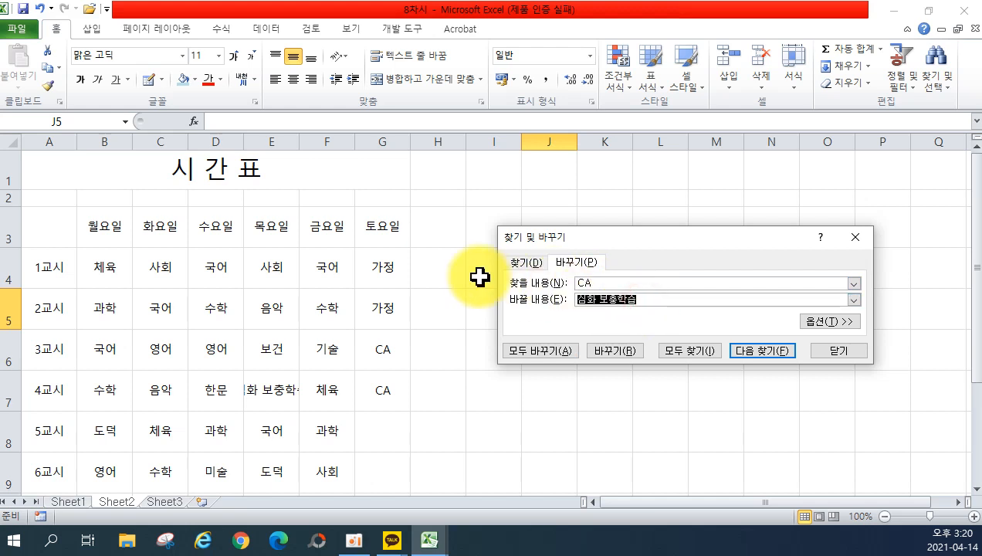
text(특별활동)
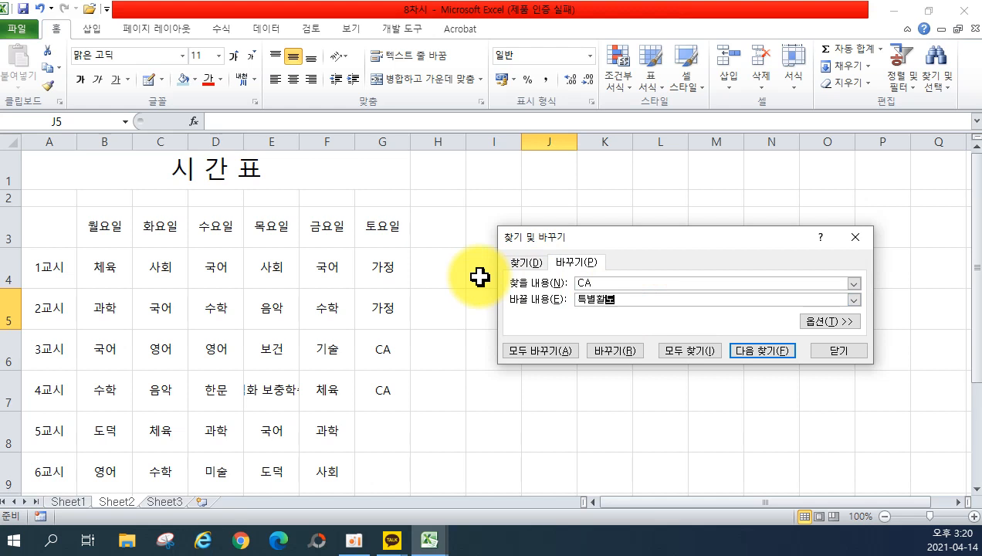
click(506, 350)
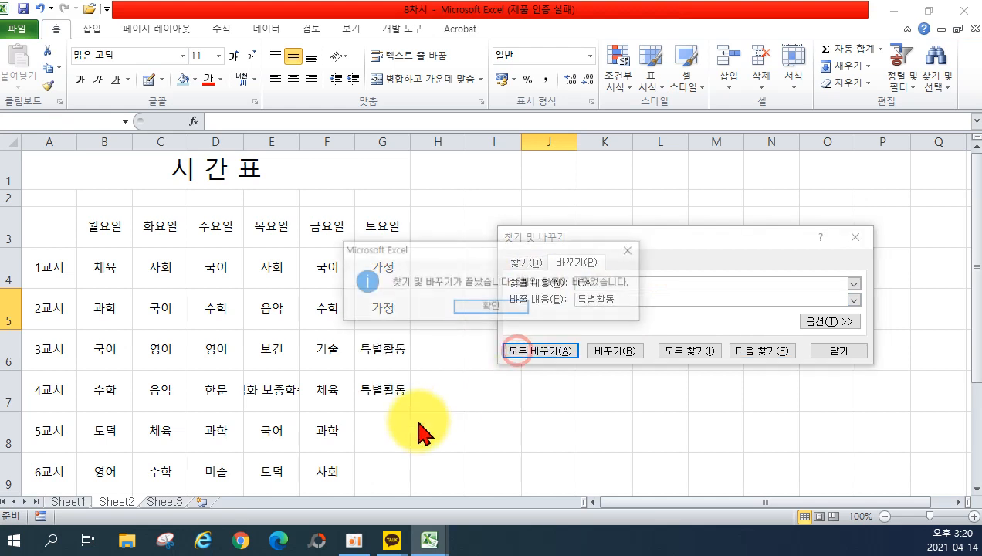
click(492, 308)
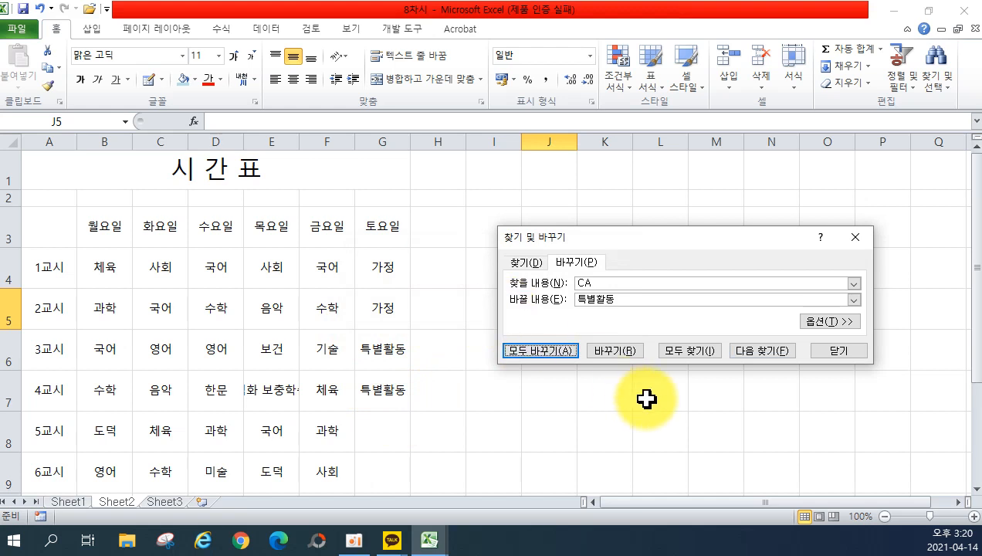
click(853, 356)
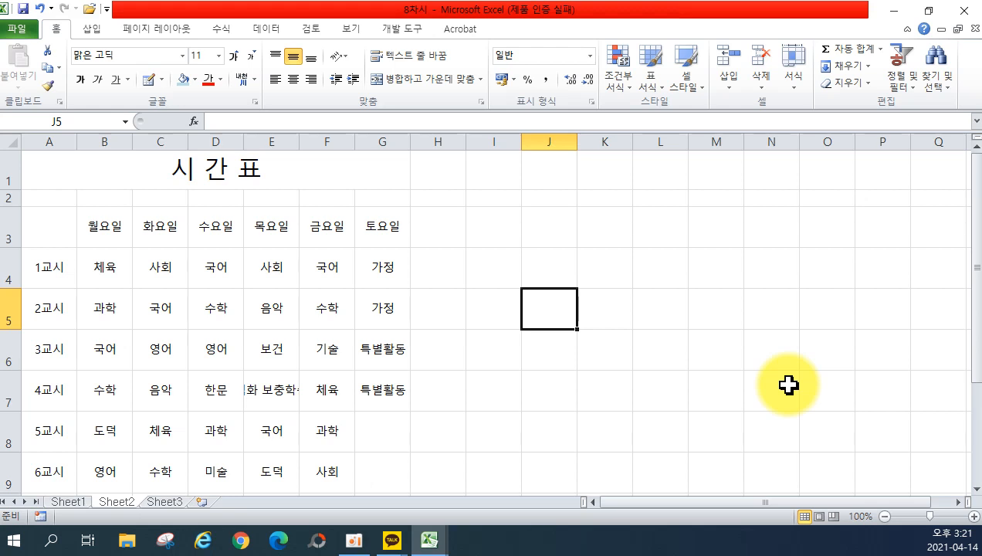
Draw double-line grid borders over the timetable A3:G9.
click(161, 80)
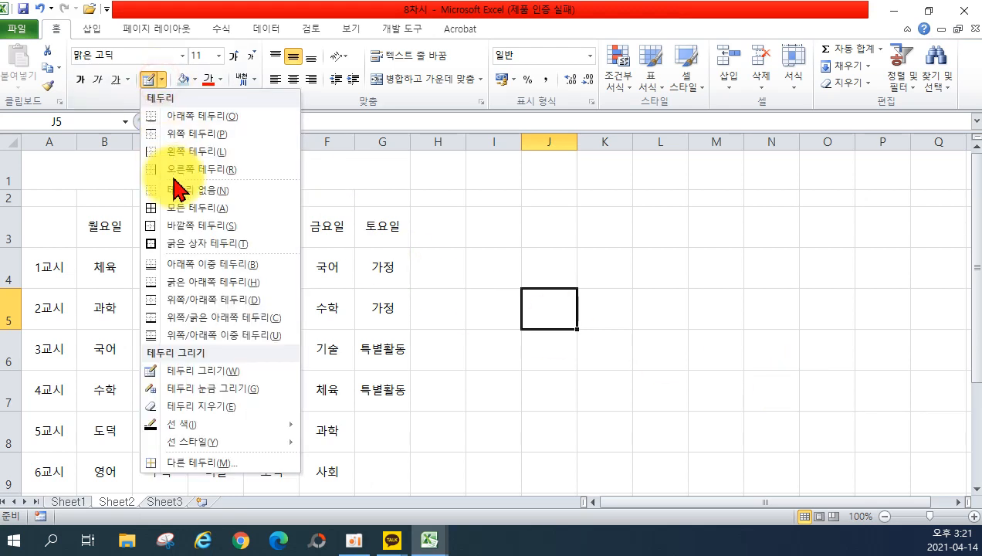
mouse_move(230, 443)
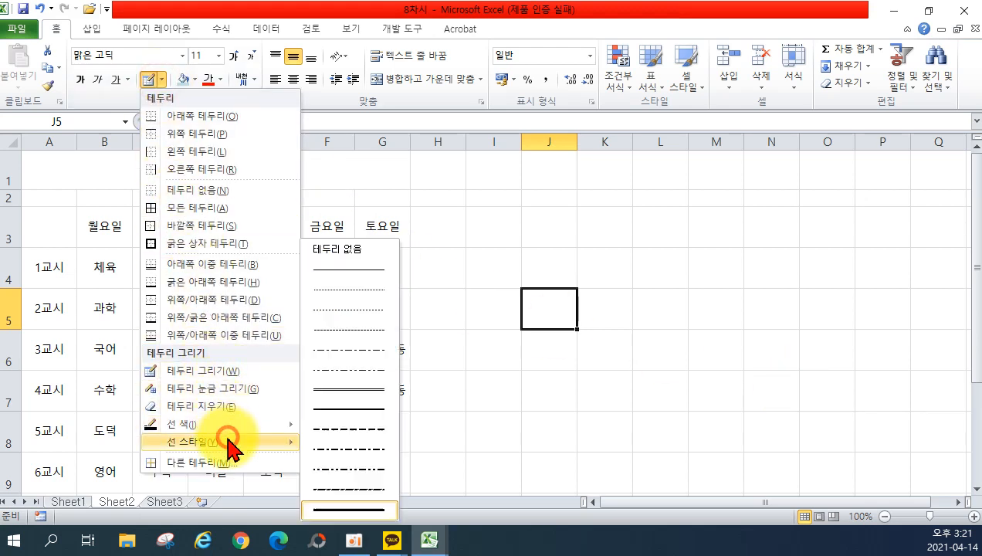
click(330, 391)
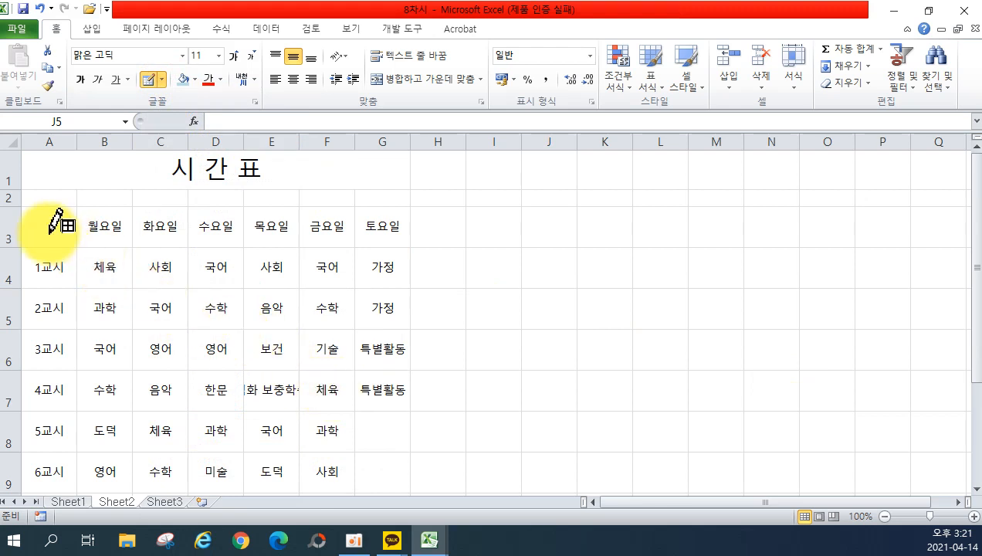
mouse_move(49, 232)
mouse_down()
mouse_move(364, 466)
mouse_move(377, 466)
mouse_move(386, 417)
mouse_up()
scroll(384, 423, down, 2)
scroll(379, 425, up, 2)
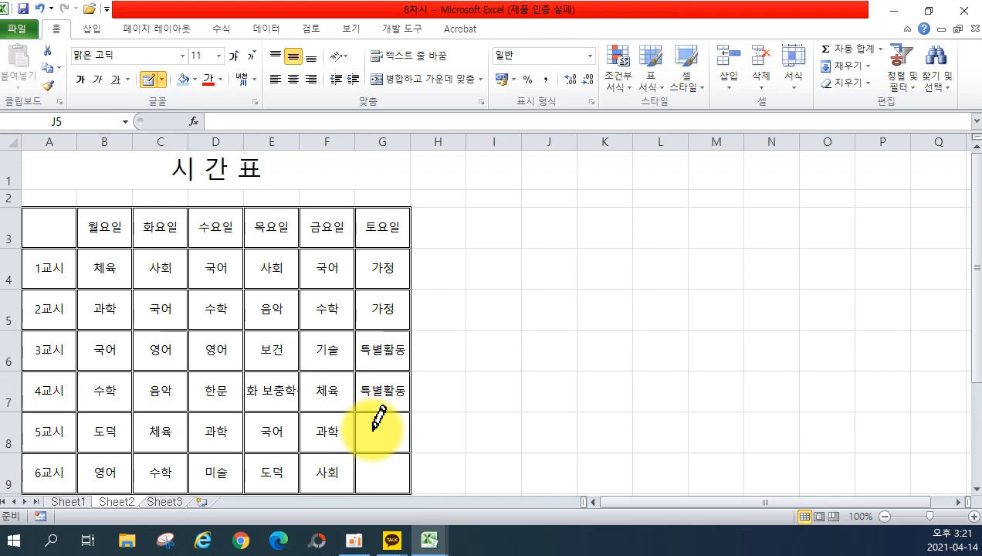
scroll(375, 429, down, 1)
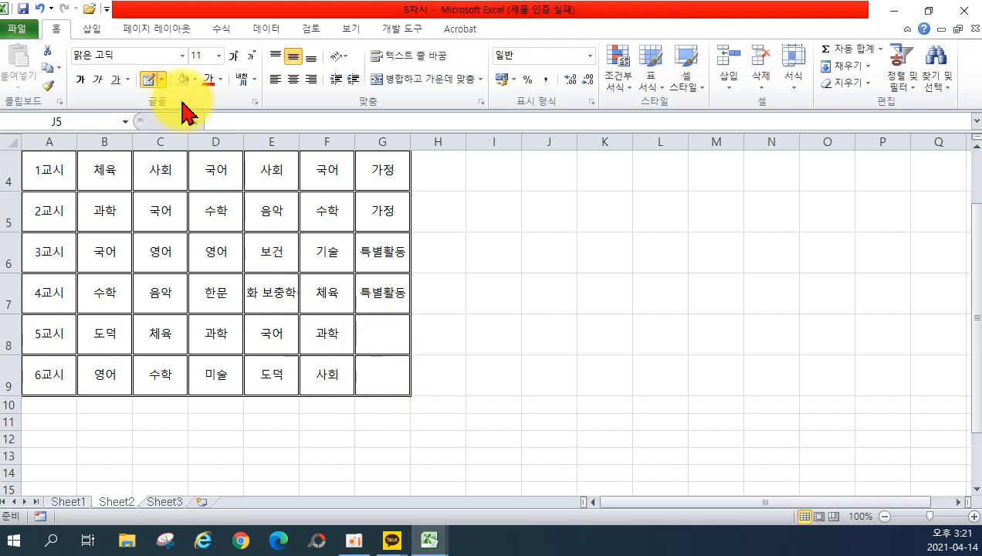
Erase the border line between empty cells G8 and G9.
click(161, 80)
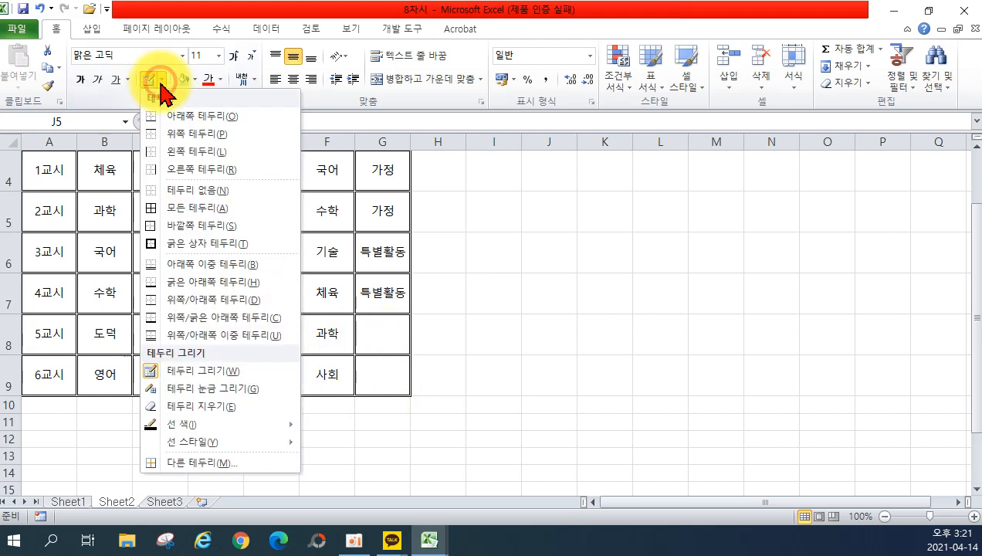
click(199, 406)
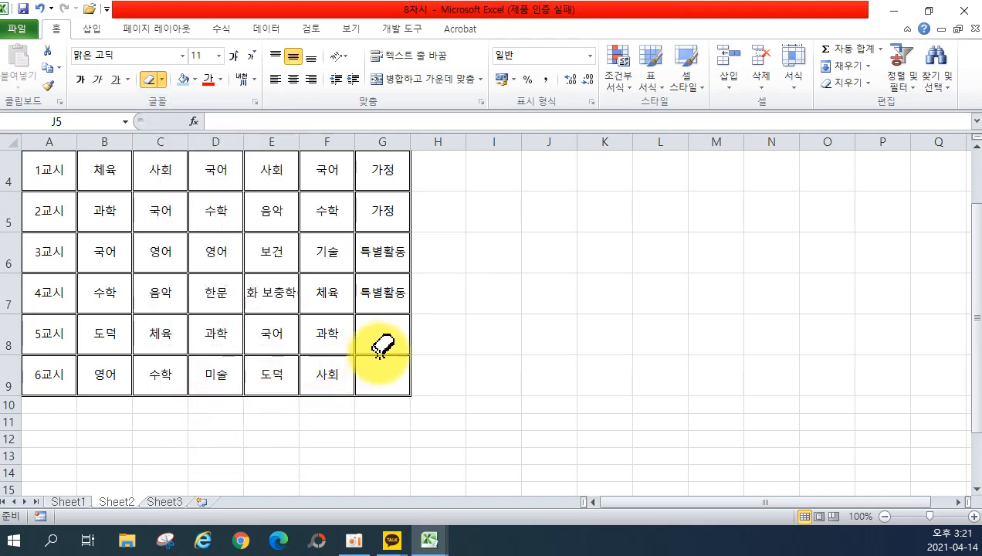
click(377, 355)
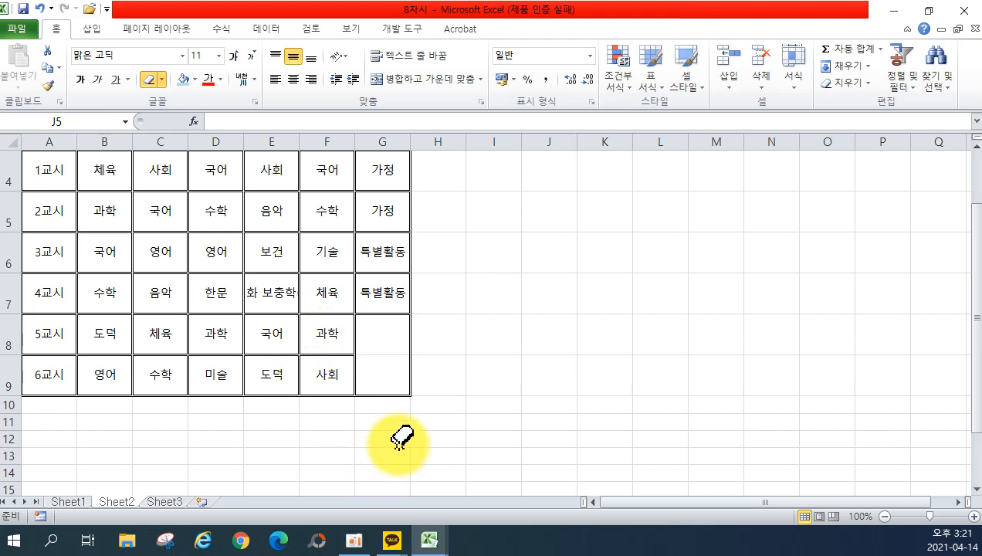
Draw a diagonal line across corner cell A3.
scroll(362, 434, up, 1)
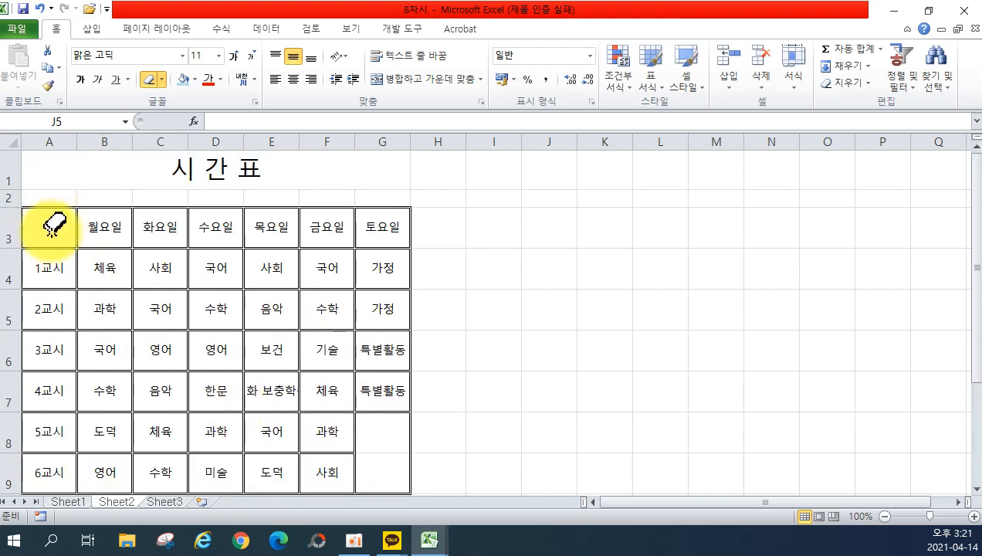
click(160, 80)
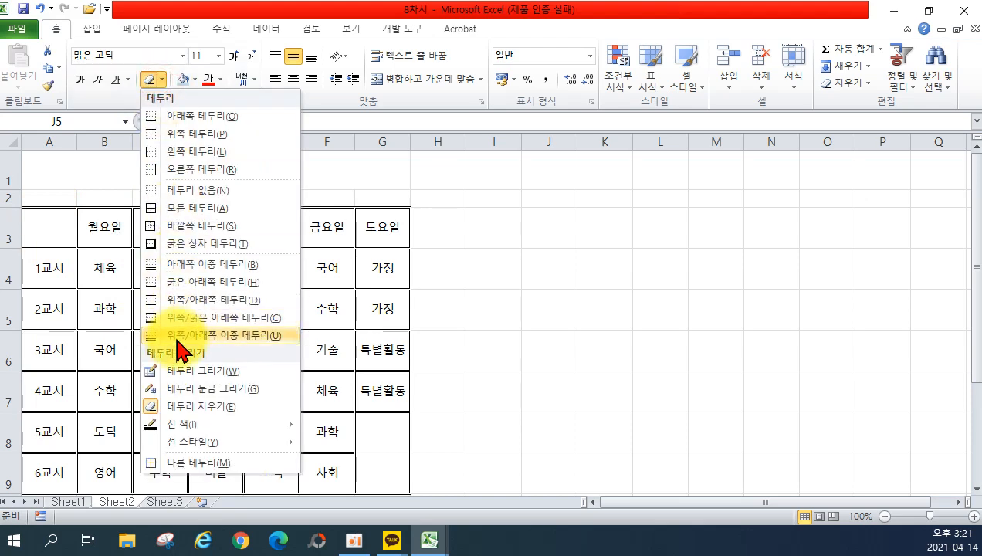
click(180, 373)
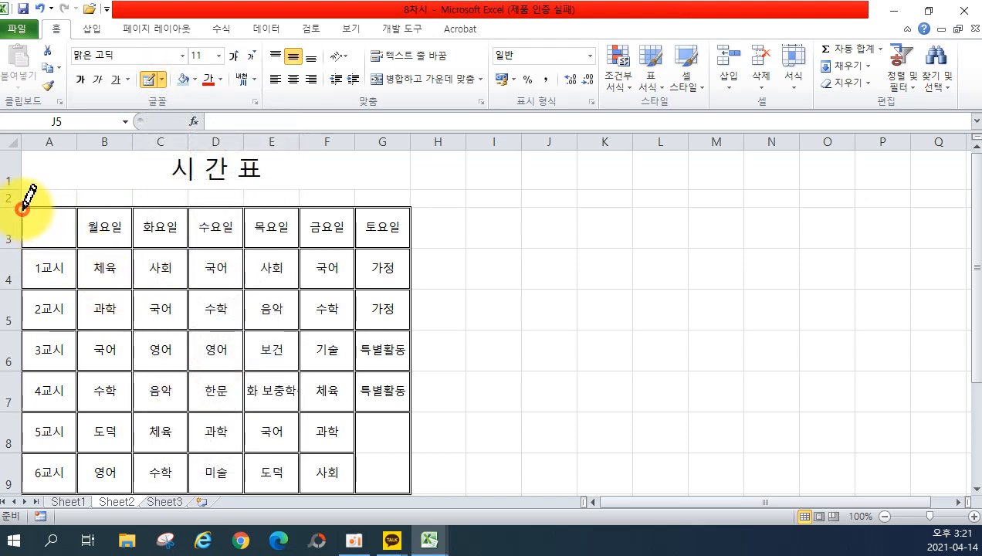
mouse_move(22, 207)
mouse_down()
mouse_move(72, 233)
mouse_move(76, 247)
mouse_up()
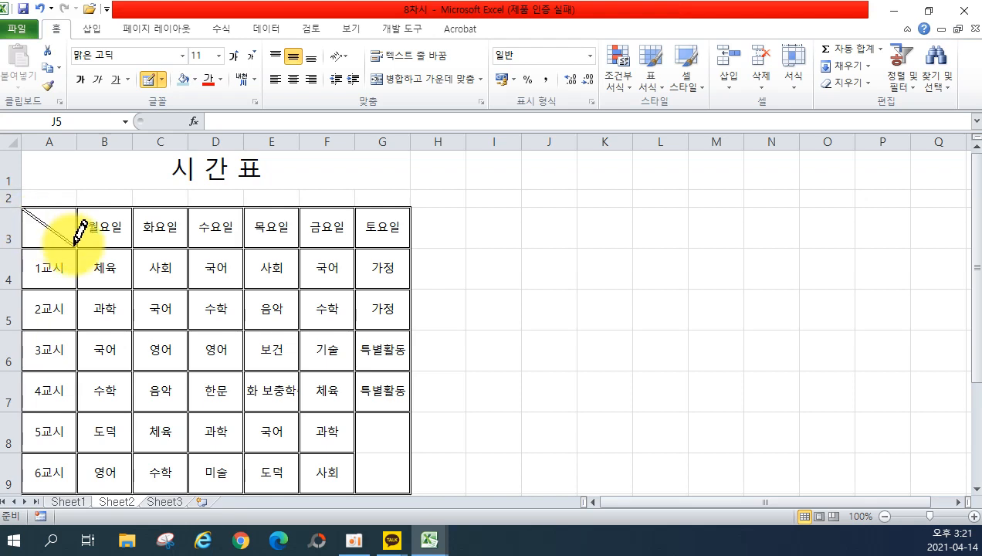
Enter 요일 and 교시 on two lines in A3, left-aligned with 요일 spaced right.
click(149, 82)
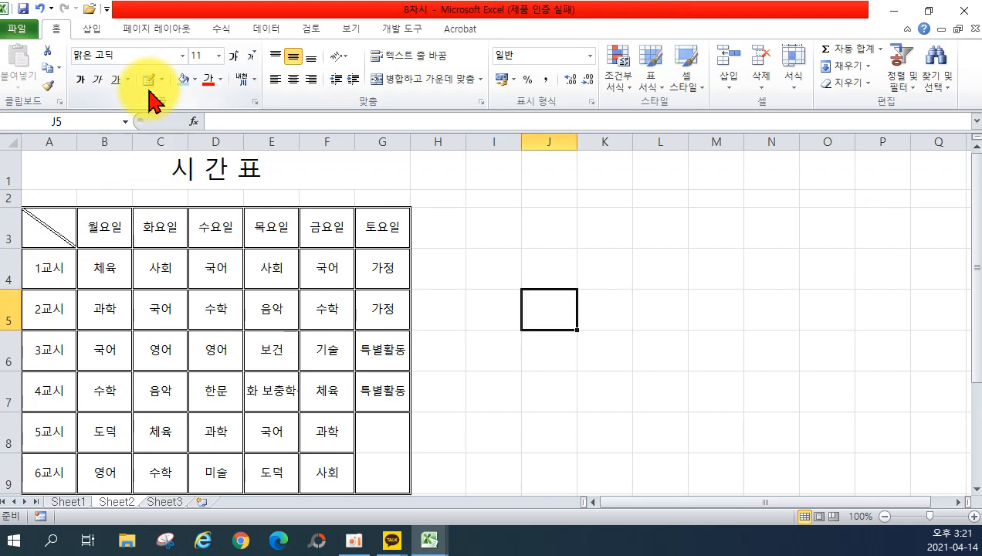
click(48, 228)
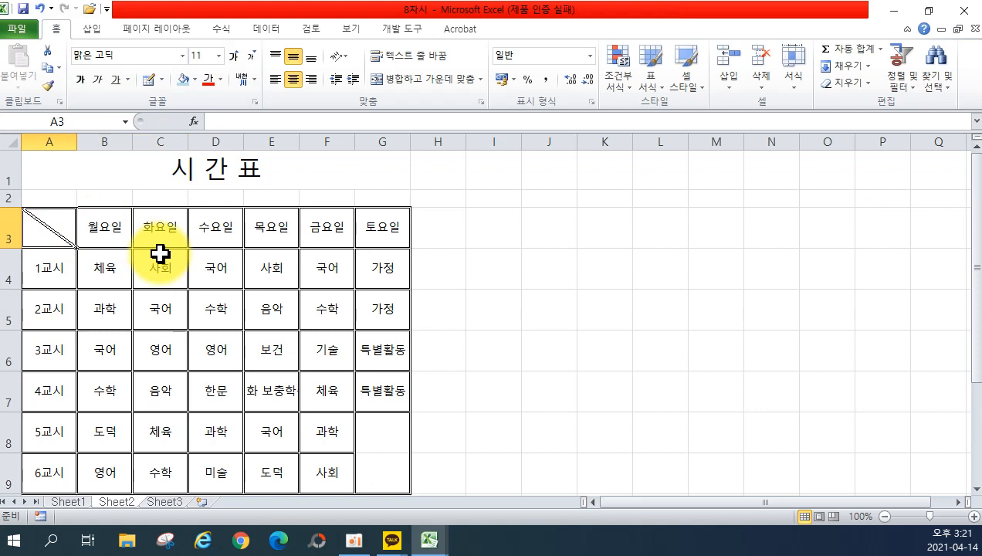
text(요일)
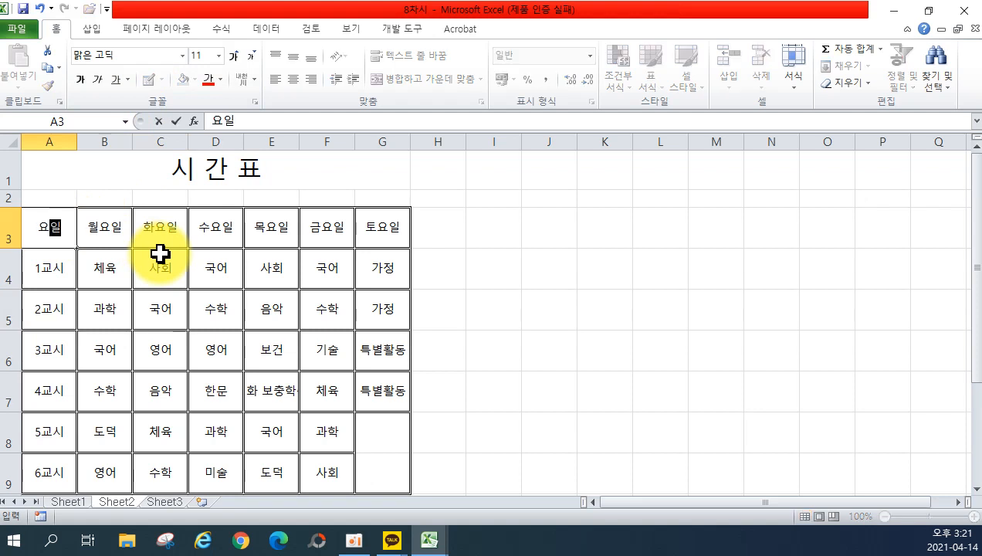
key(alt+Return)
text(교시)
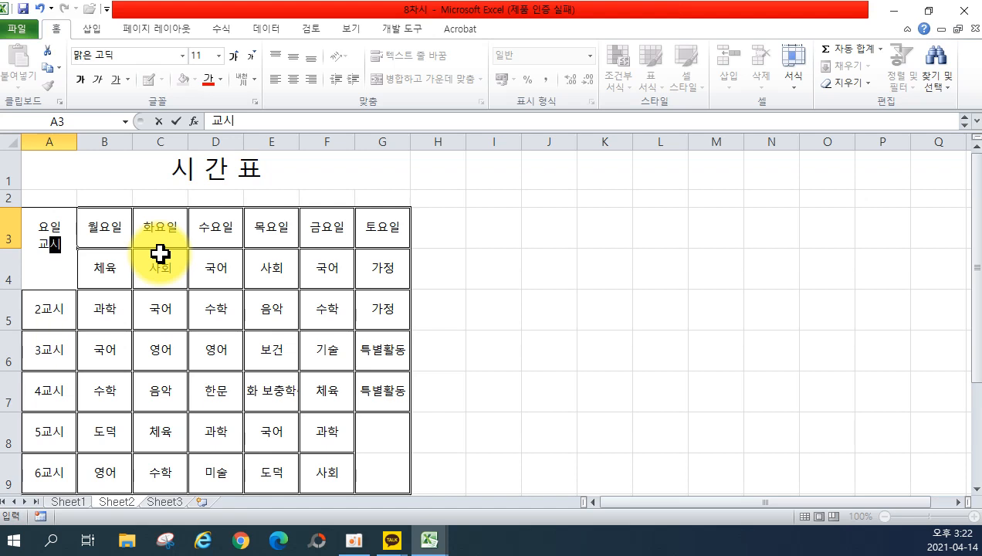
key(Return)
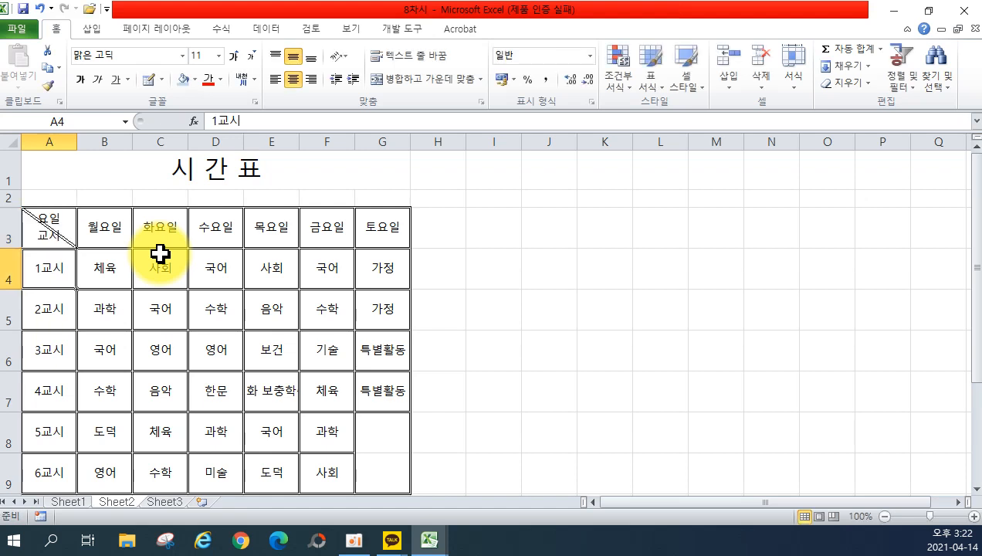
click(48, 216)
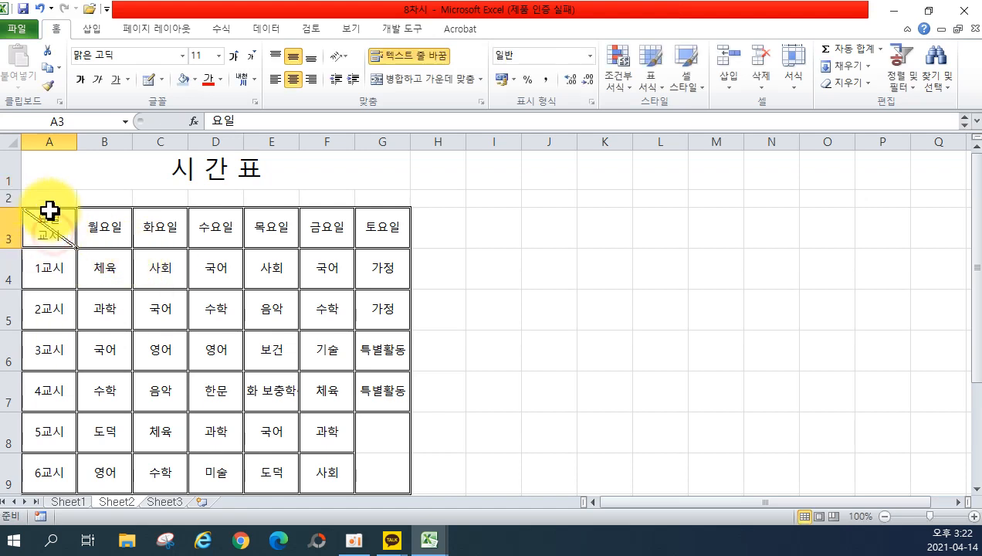
click(276, 79)
double_click(28, 220)
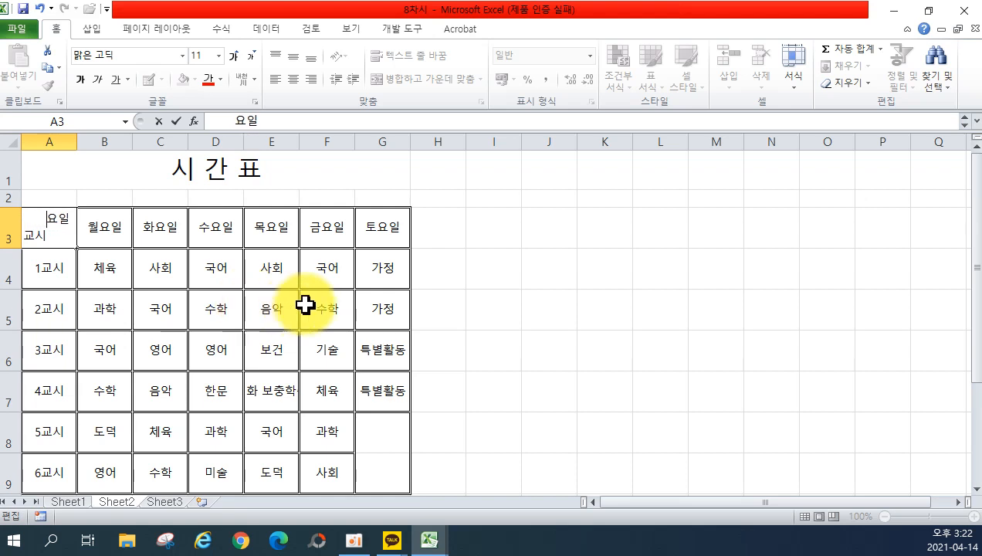
click(517, 297)
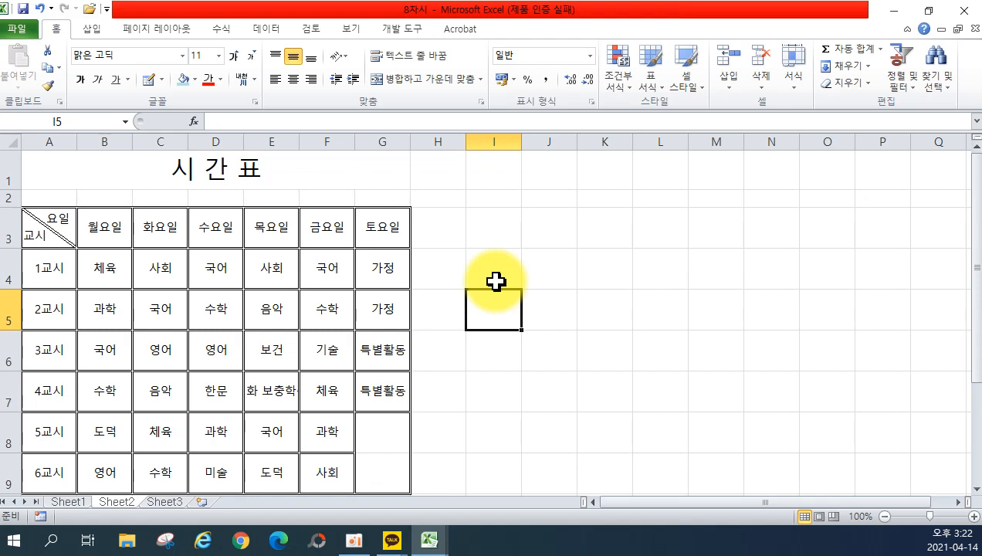
Switch to Sheet3.
click(166, 503)
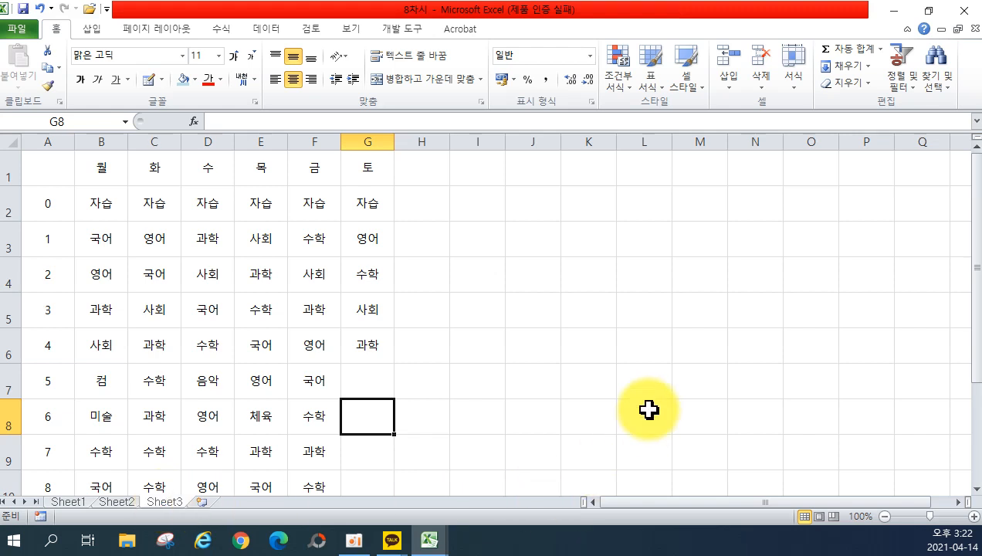
Replace all six 자습 entries with 자율학습.
click(934, 79)
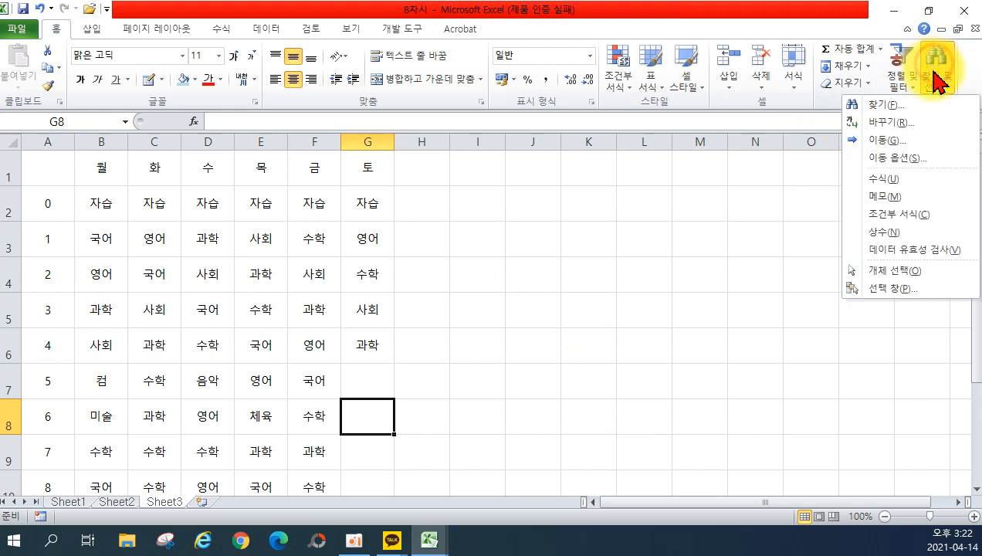
click(915, 120)
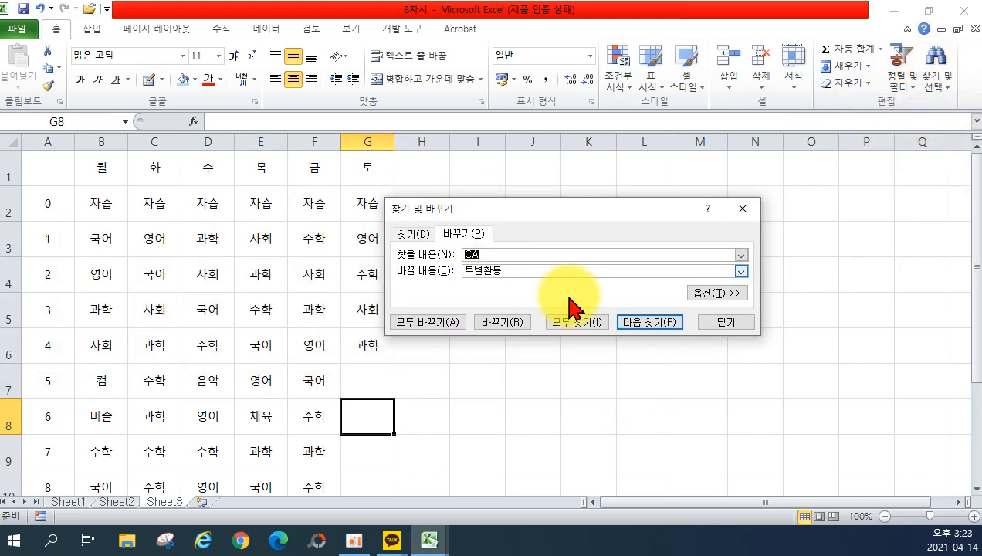
text(자습)
key(Tab)
text(자)
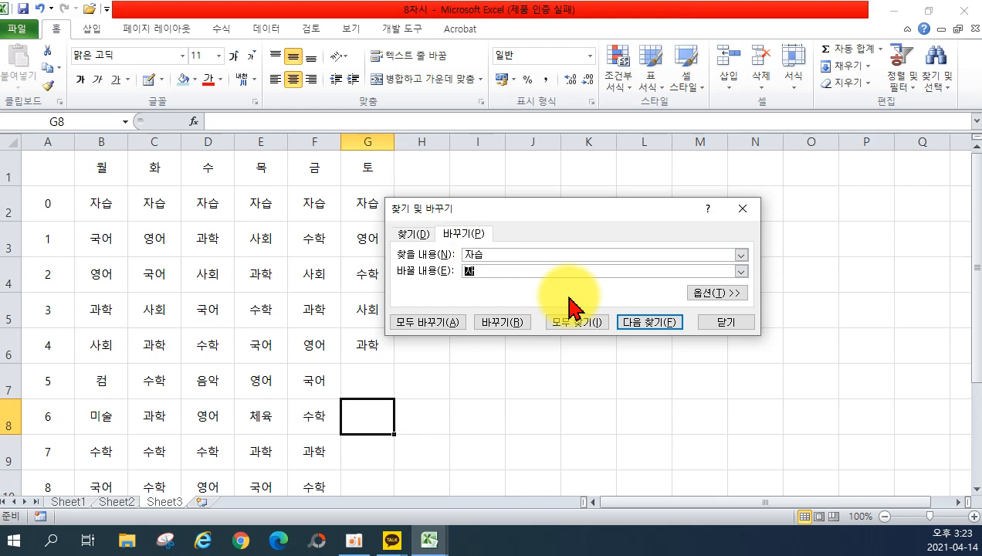
text(율학습)
click(432, 322)
click(484, 312)
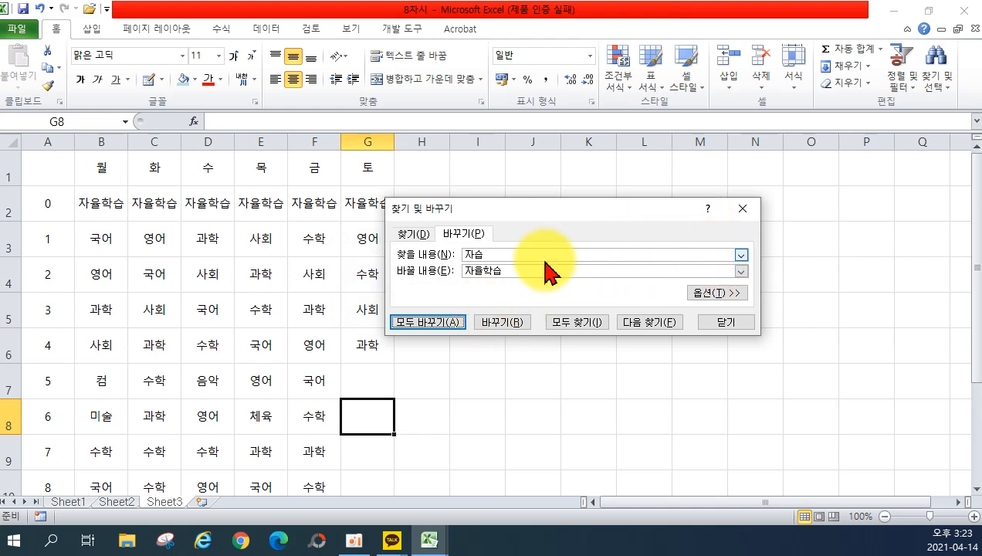
Replace 컴 with 컴퓨터, then close Find and Replace.
click(521, 257)
double_click(522, 257)
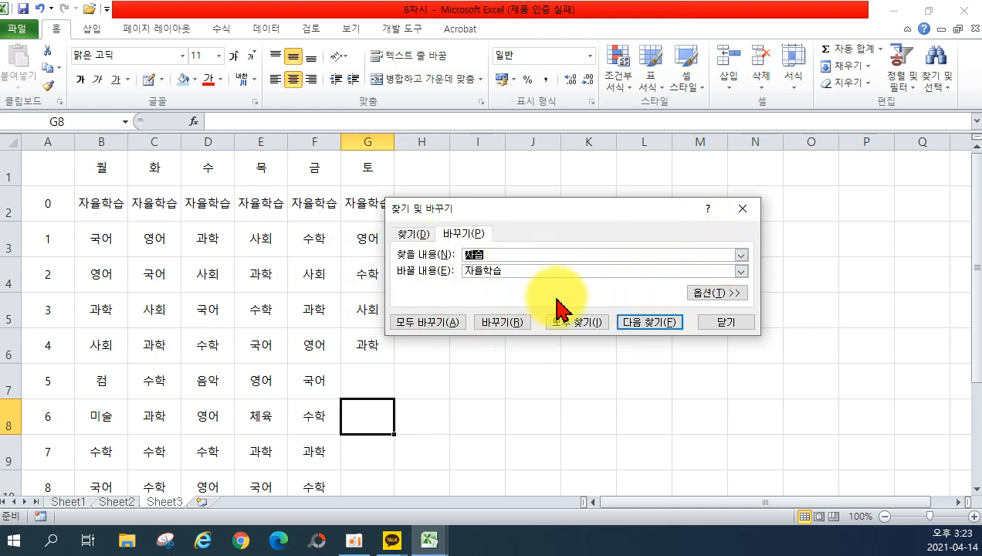
text(ㅋ)
key(Tab)
text(컴퓨ㅌ)
click(434, 324)
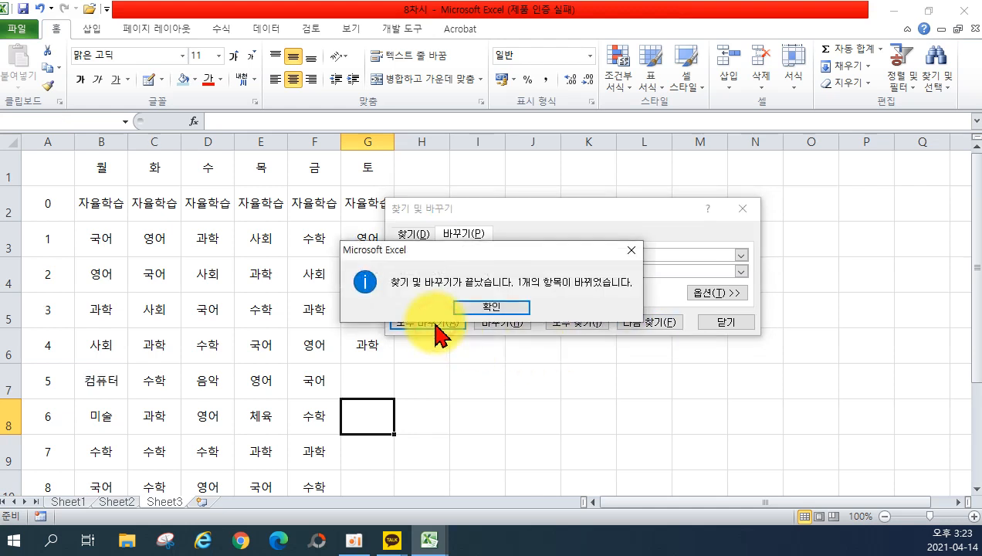
click(472, 310)
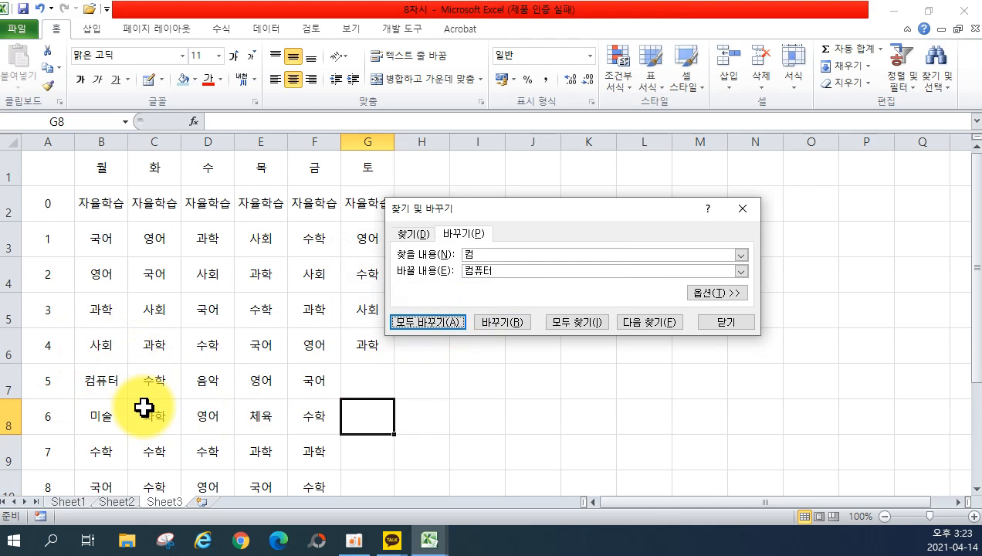
click(726, 322)
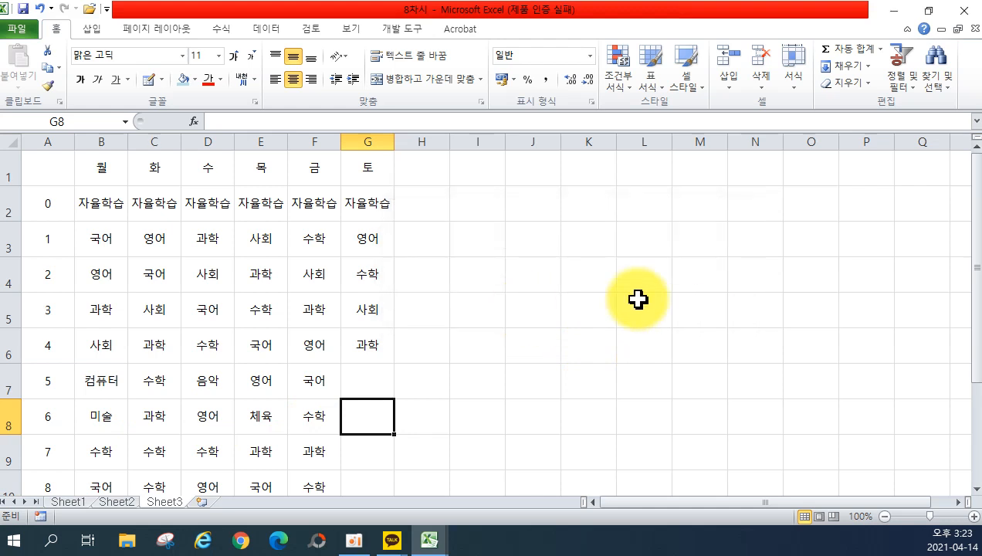
Draw thin solid grid borders over the timetable A1:G11.
click(161, 79)
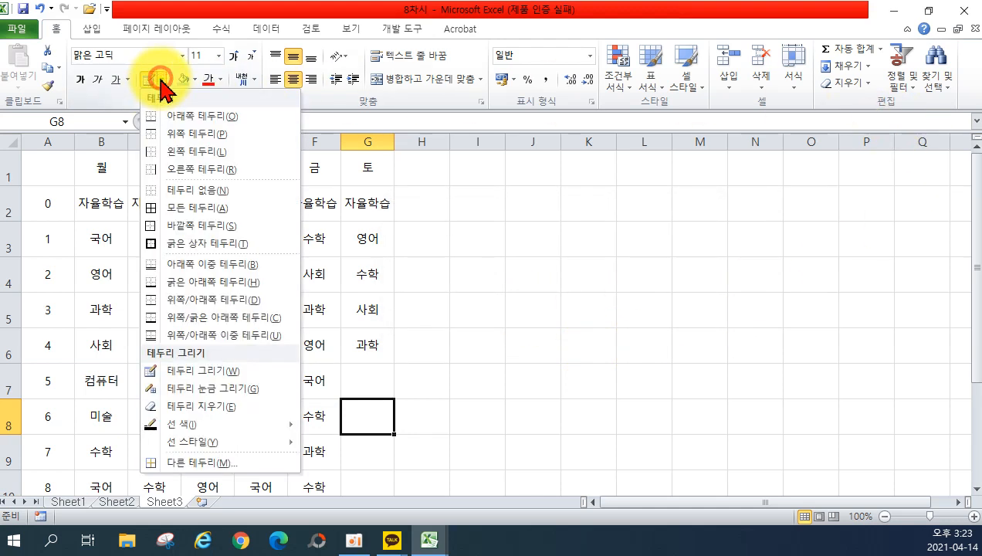
mouse_move(224, 443)
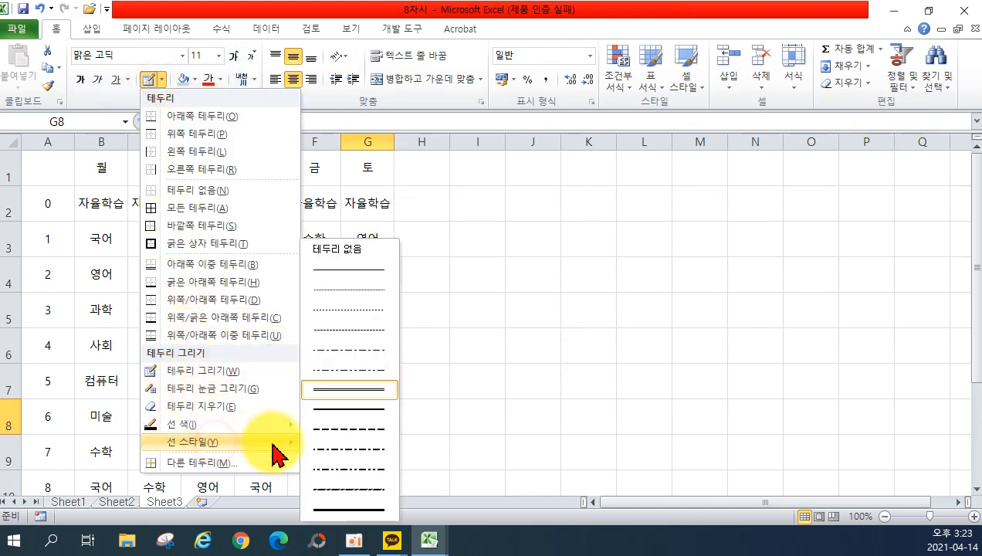
click(343, 268)
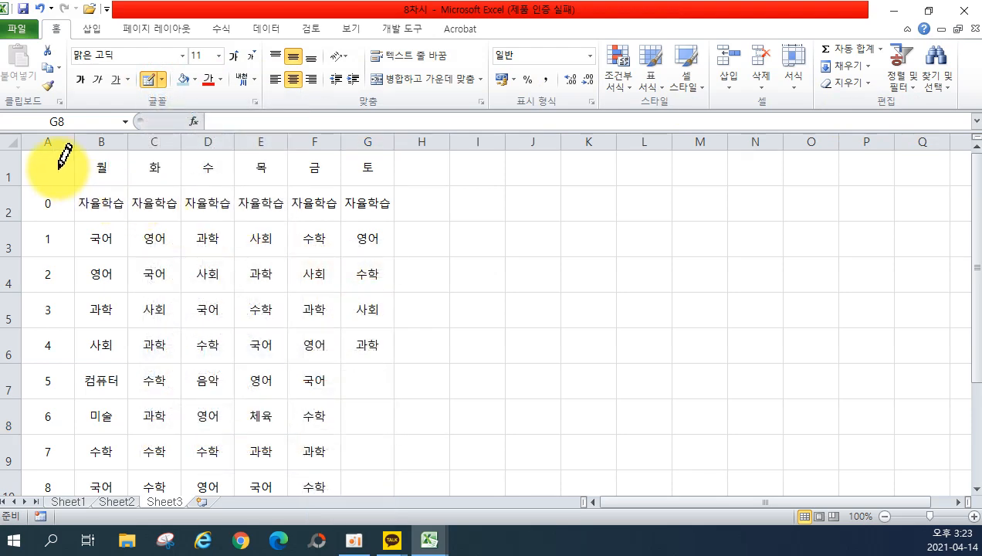
mouse_move(59, 157)
mouse_down()
mouse_move(258, 412)
mouse_move(351, 478)
mouse_move(374, 244)
mouse_up()
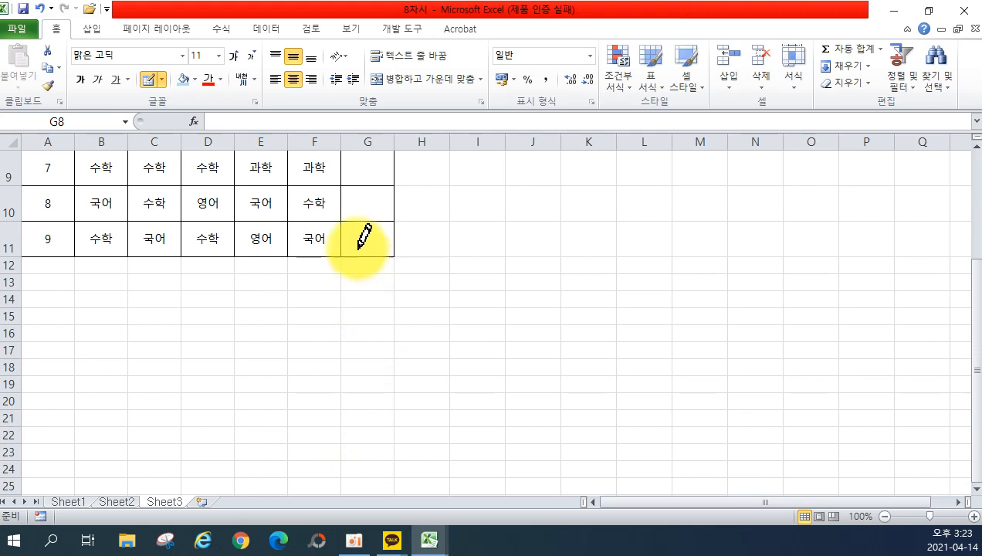
click(162, 78)
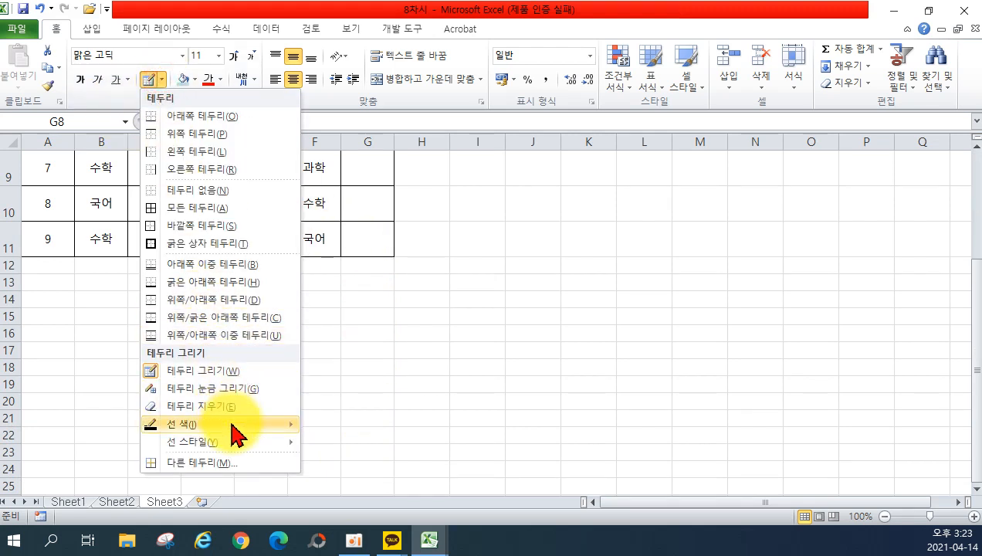
mouse_move(241, 443)
click(325, 390)
scroll(231, 347, up, 3)
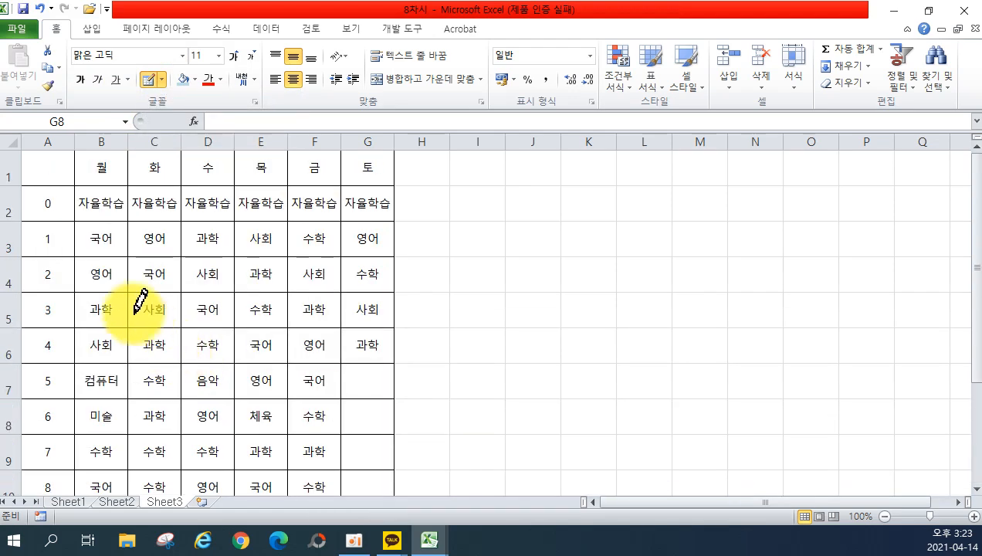
mouse_move(57, 162)
mouse_down()
mouse_move(180, 318)
mouse_move(285, 522)
mouse_move(348, 302)
mouse_move(361, 98)
mouse_move(377, 121)
mouse_move(362, 484)
mouse_move(393, 114)
mouse_move(335, 476)
mouse_move(386, 298)
mouse_move(394, 166)
mouse_move(351, 298)
mouse_move(437, 361)
mouse_up()
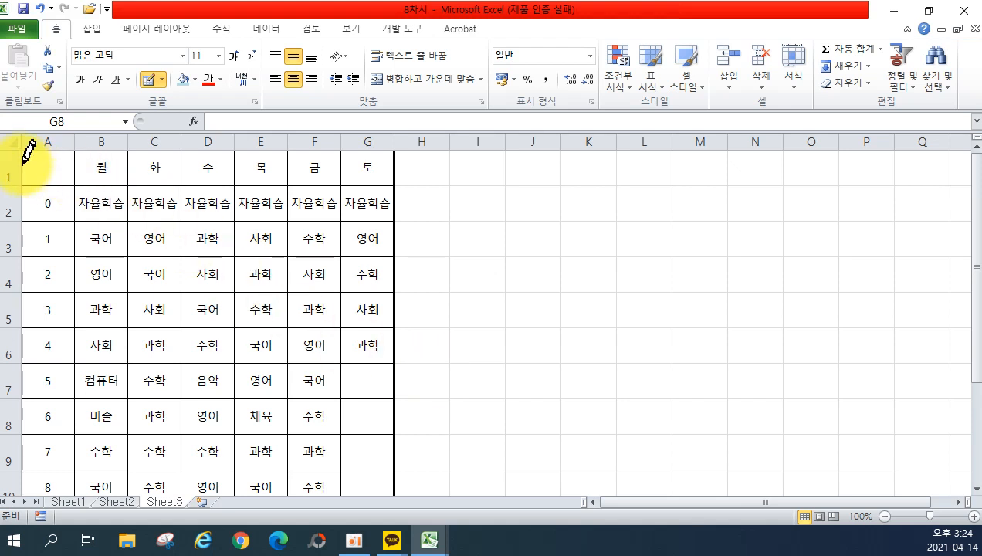
Draw a thin diagonal line across corner cell A1.
click(153, 79)
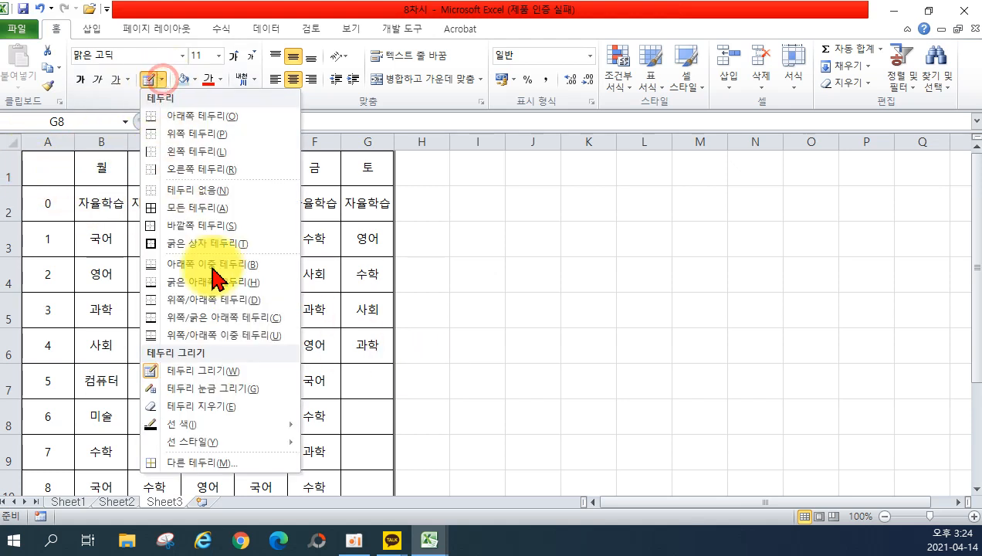
mouse_move(255, 441)
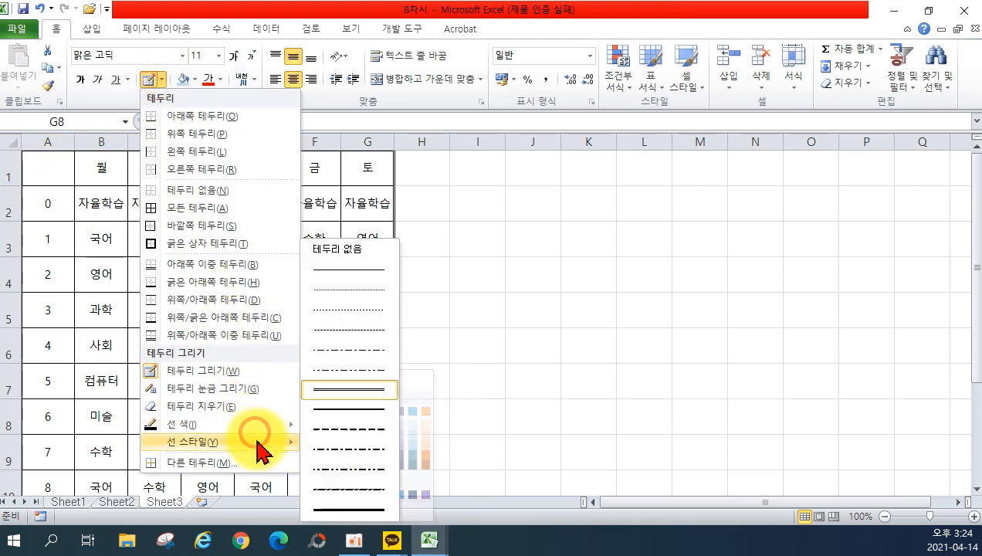
click(334, 269)
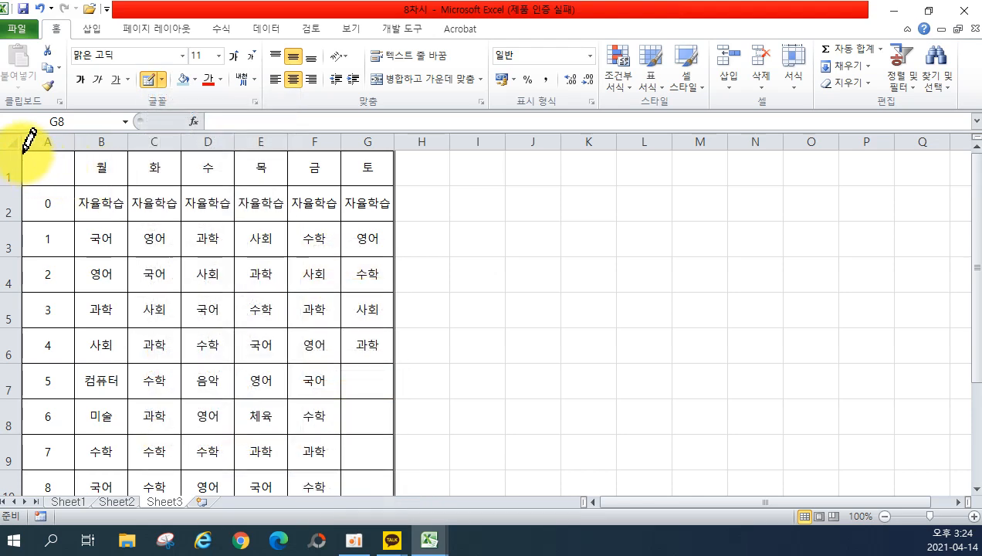
drag(23, 151, 74, 185)
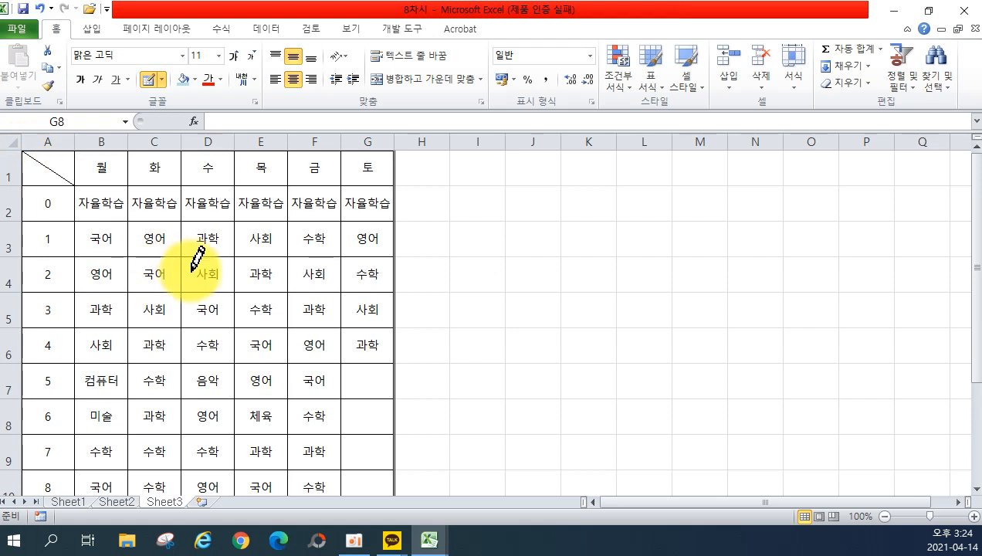
Erase the dividers between G8, G9, G10 and G11 to leave one blank block.
scroll(263, 293, down, 1)
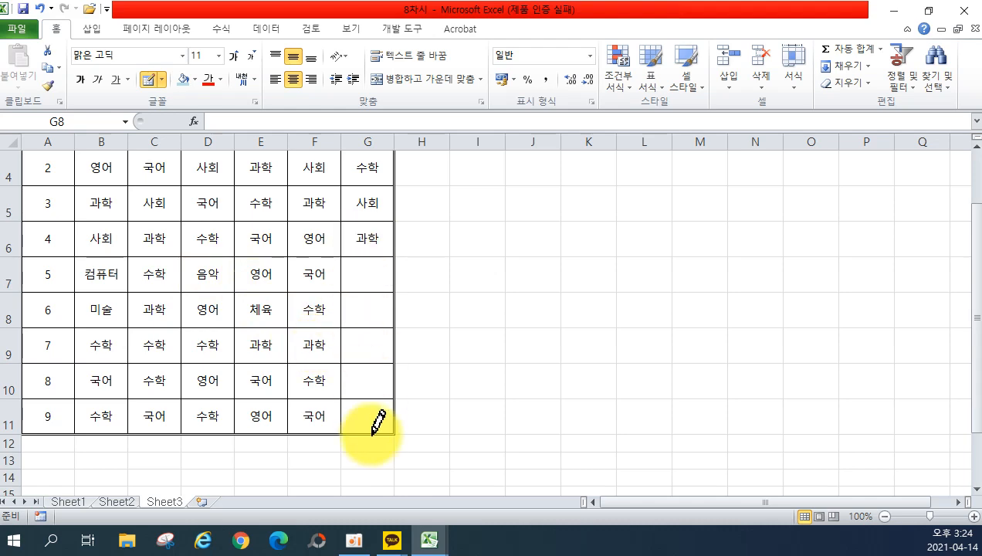
click(162, 80)
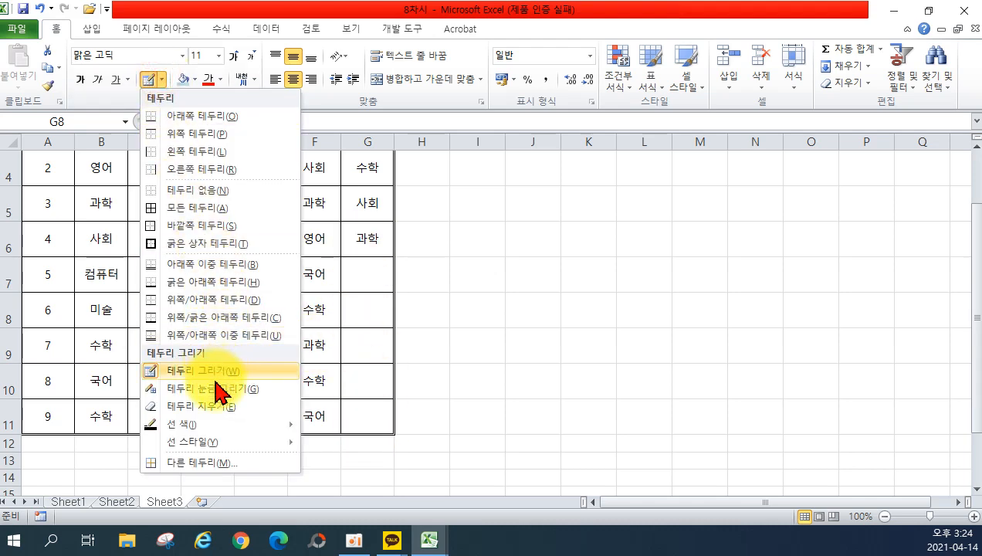
click(201, 406)
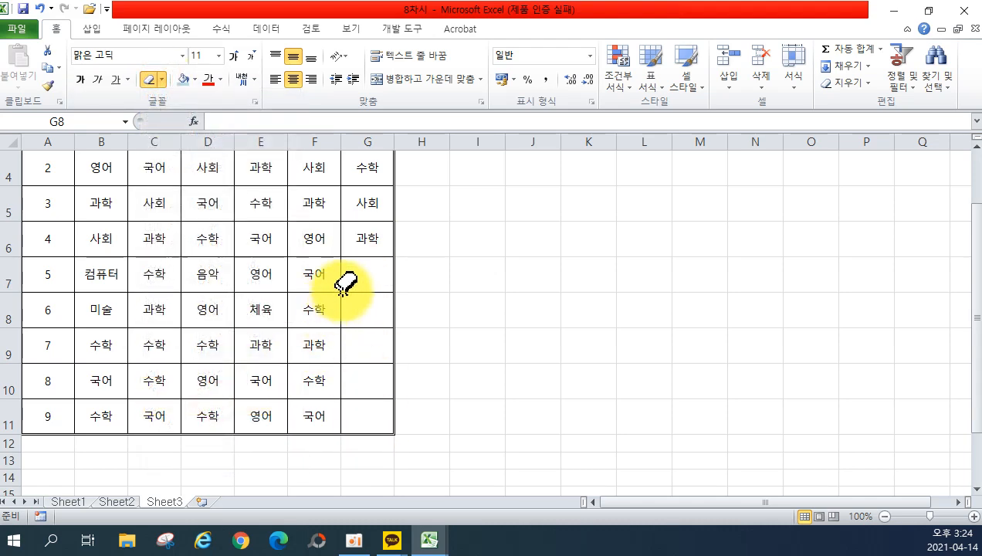
click(365, 325)
click(369, 361)
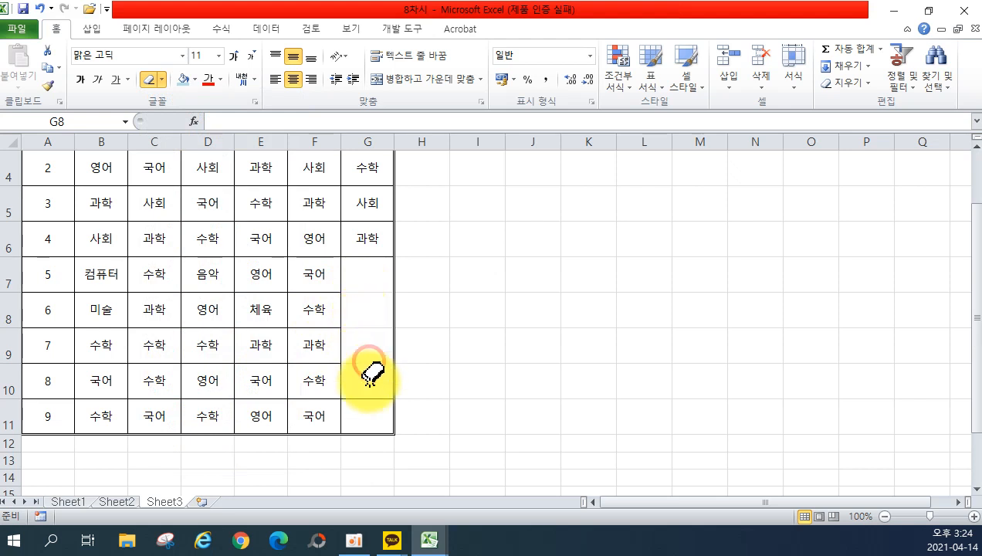
click(362, 398)
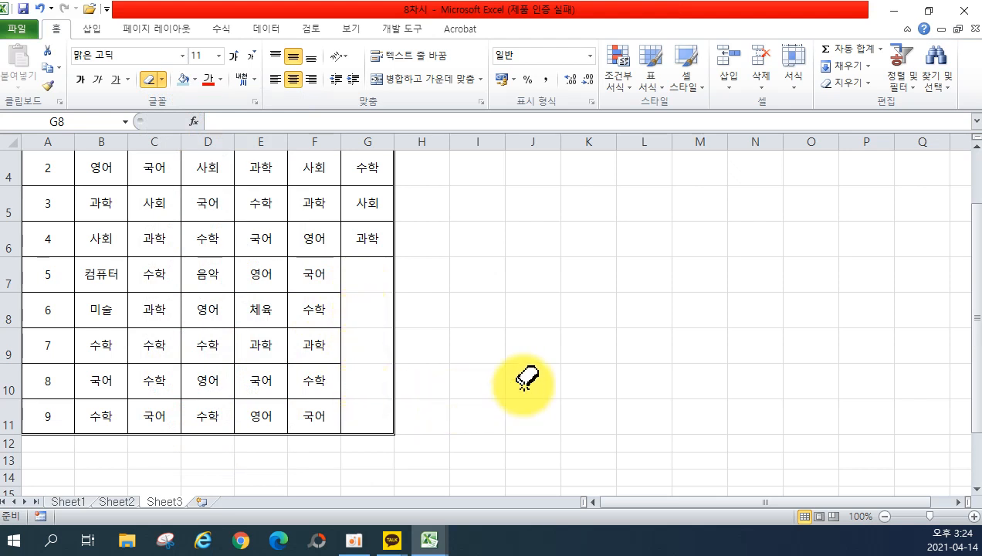
scroll(524, 380, up, 1)
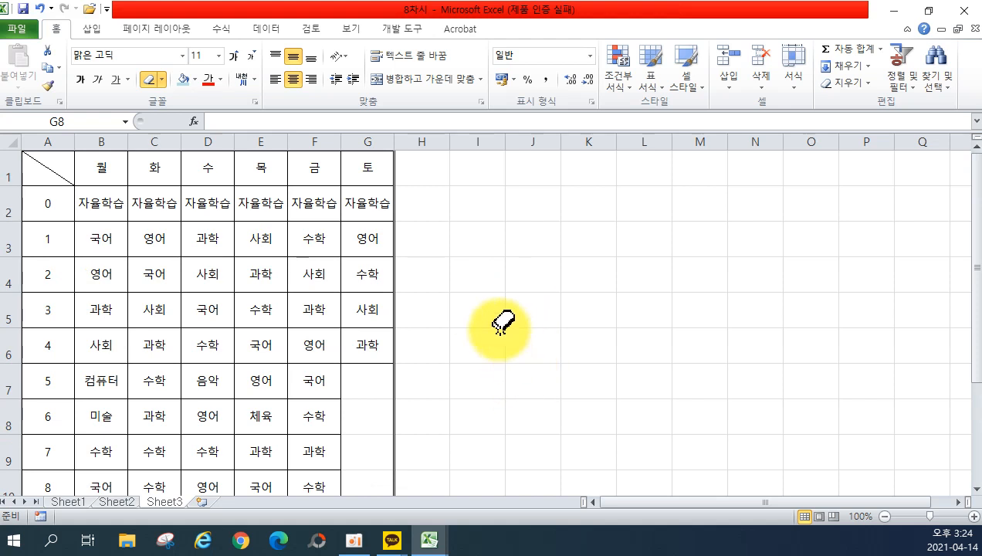
Enter the two-line header 요일 over 시간 in corner cell A1.
key(Escape)
click(41, 164)
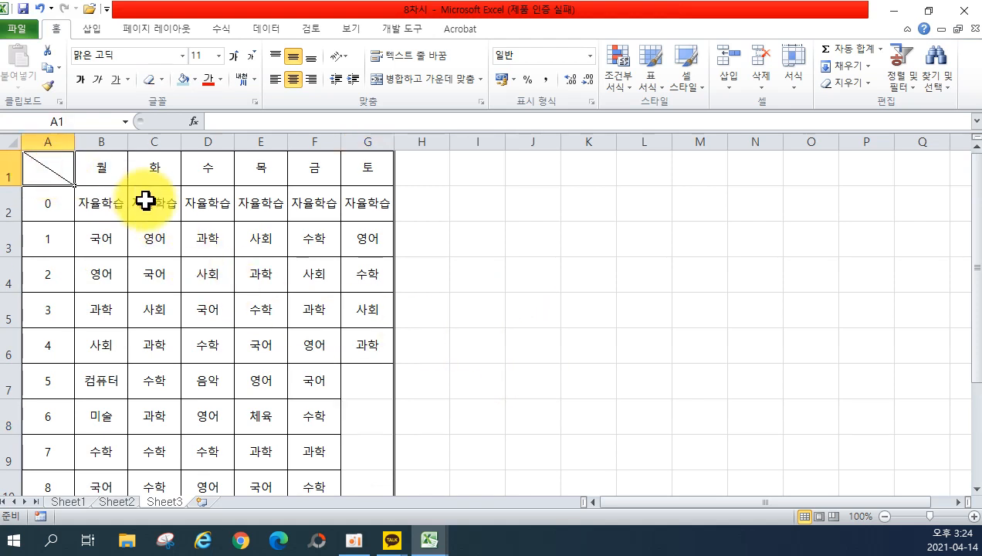
text(요일)
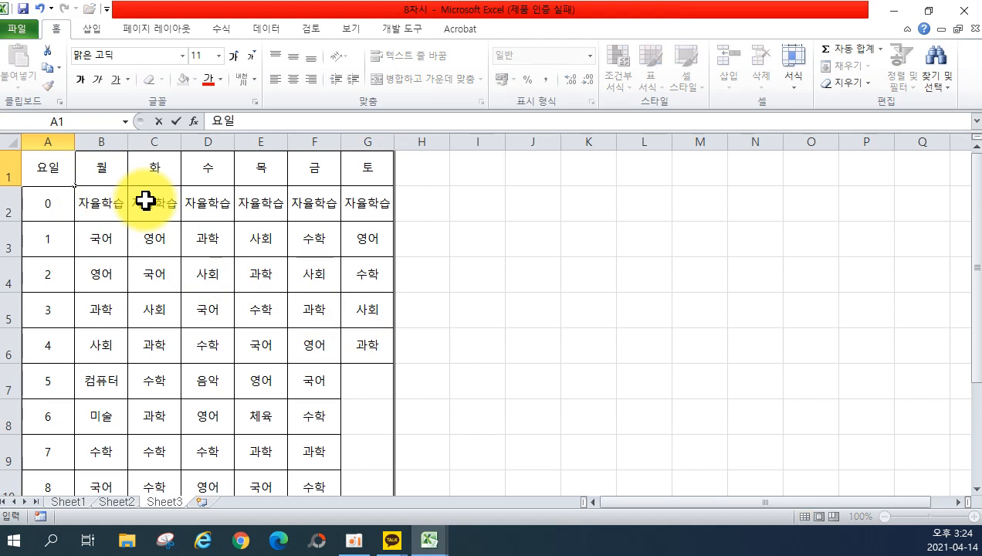
key(alt+Return)
text(시간)
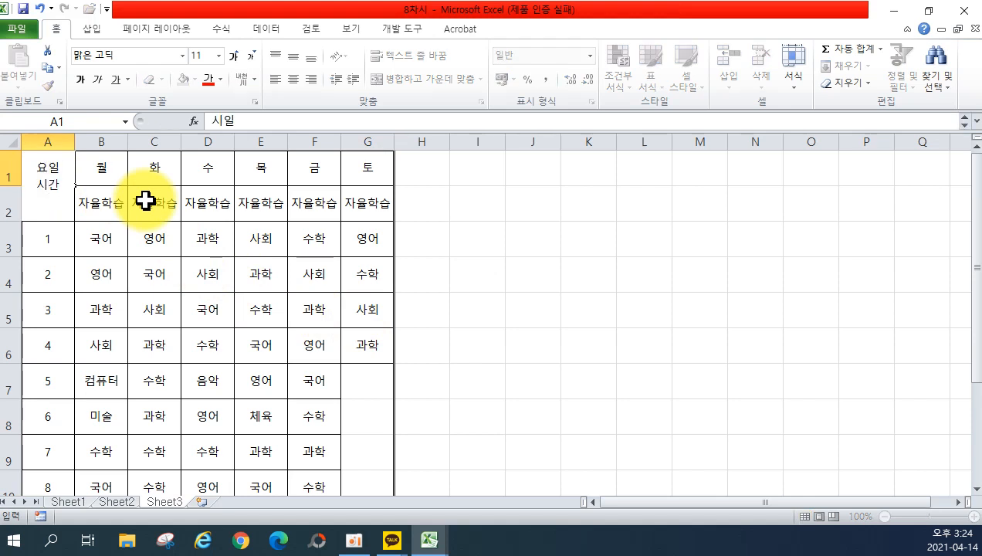
click(145, 201)
Pad 요일 with leading spaces so it sits at the top right of A1.
click(69, 159)
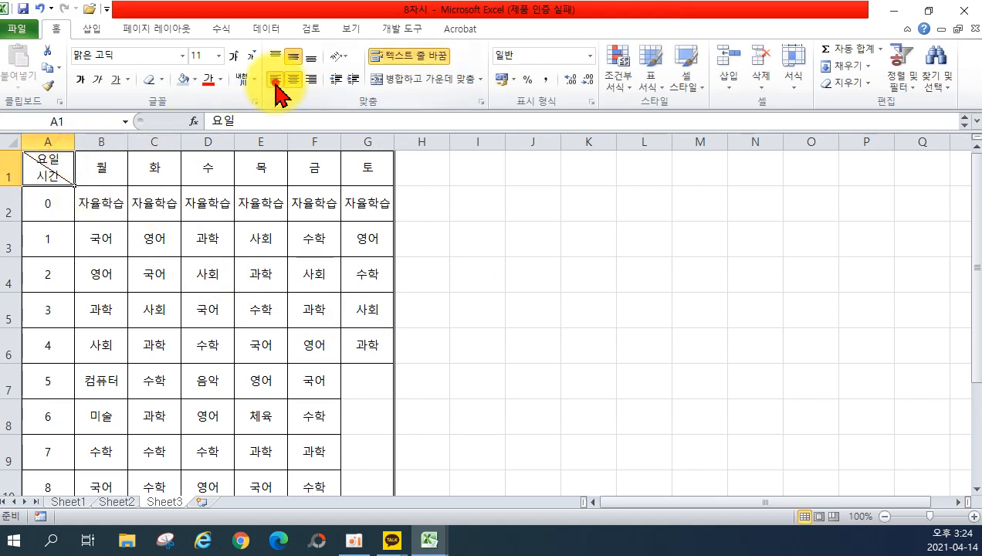
double_click(48, 170)
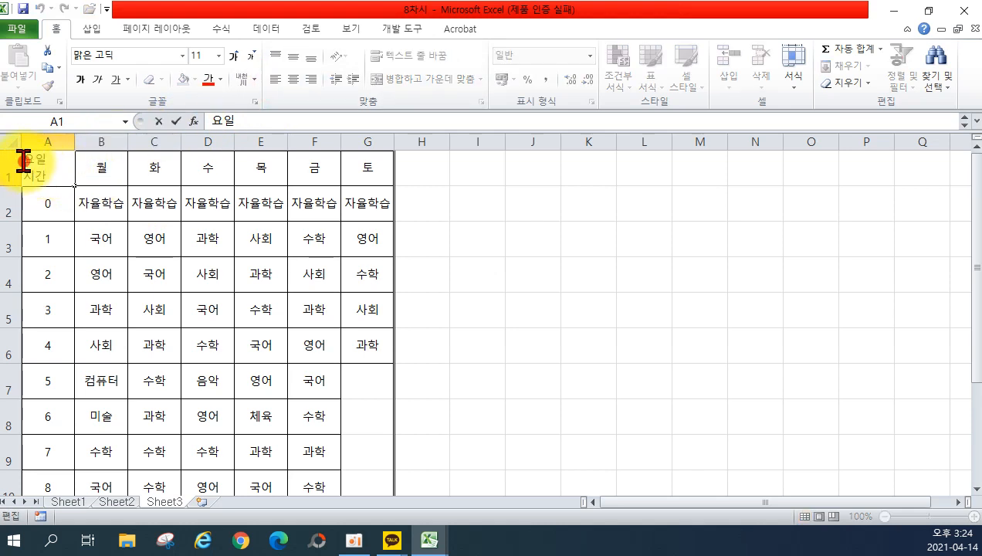
click(454, 308)
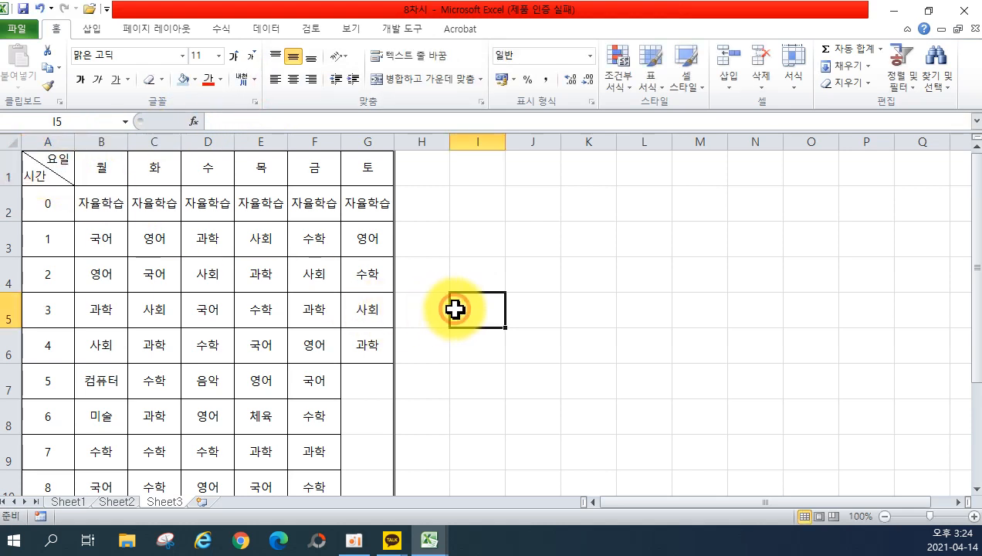
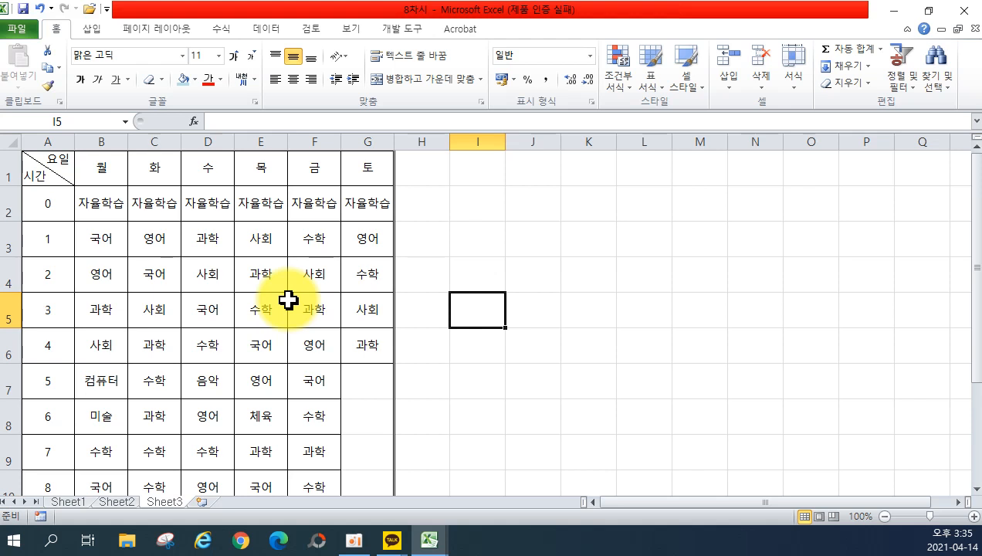
Open the 9차시 workbook from the lesson folder.
click(18, 34)
click(34, 123)
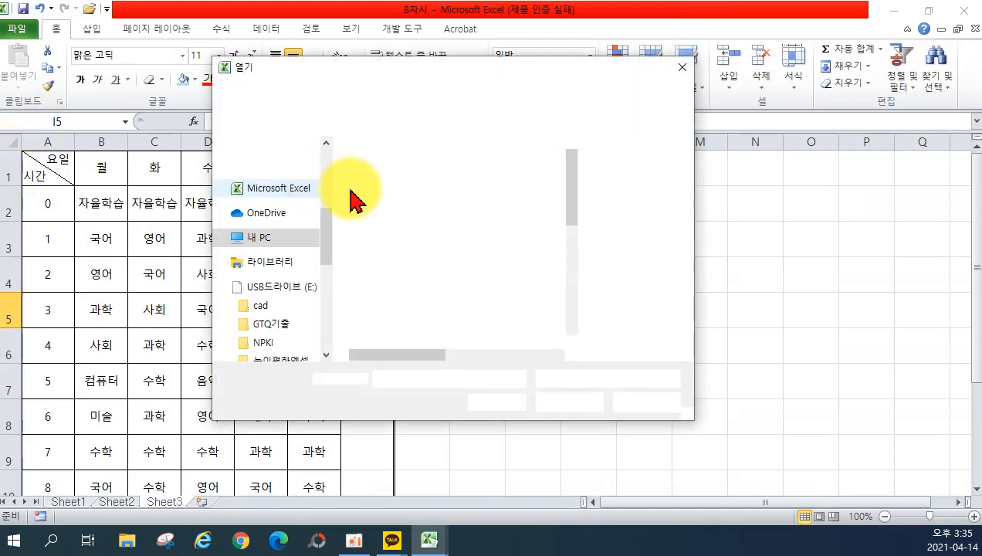
drag(569, 221, 573, 277)
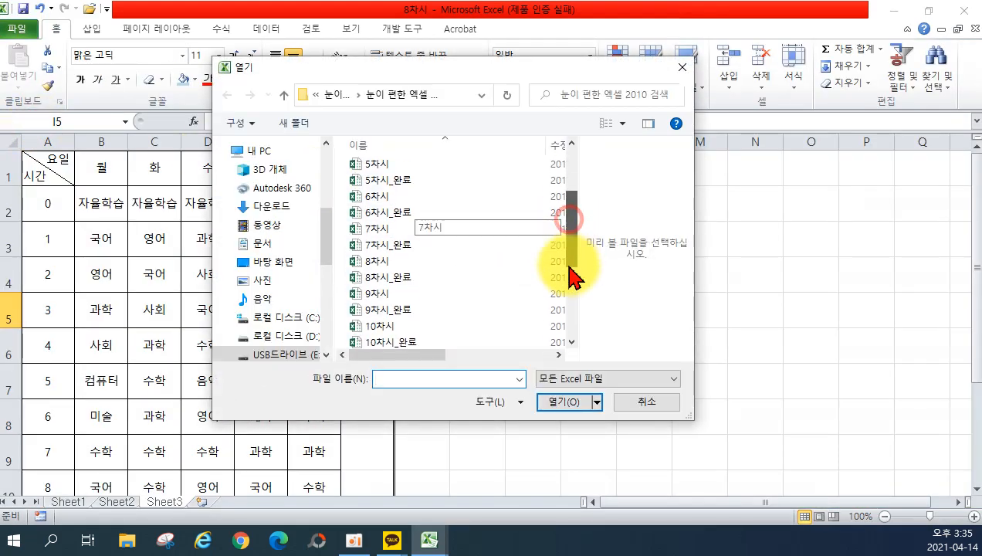
scroll(443, 285, down, 1)
double_click(416, 246)
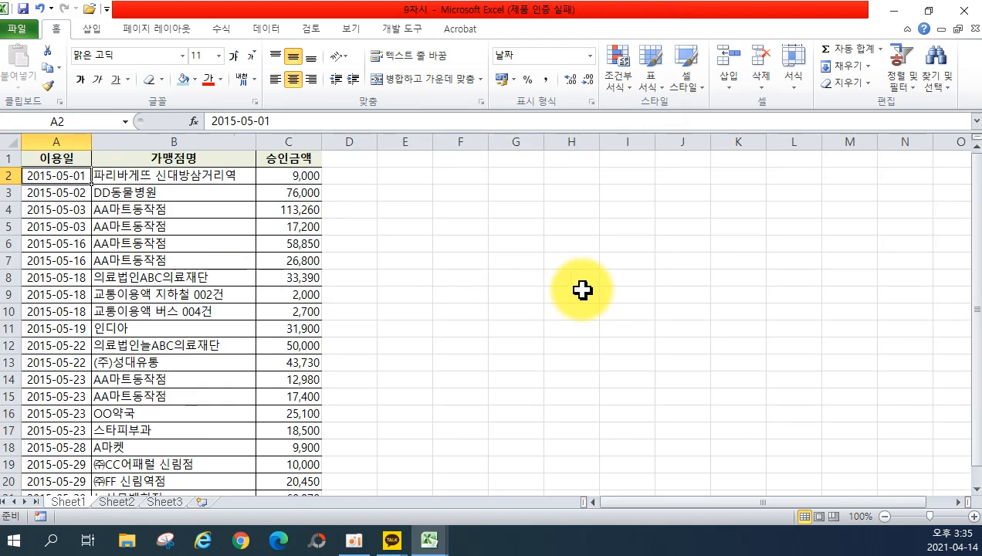
Rename the first sheet tab to 5월.
double_click(77, 503)
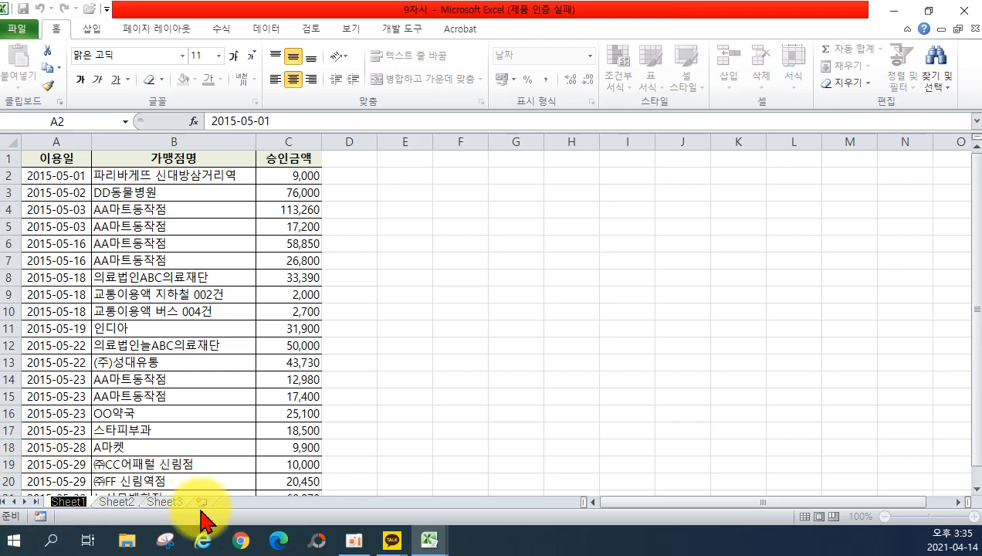
text(5월)
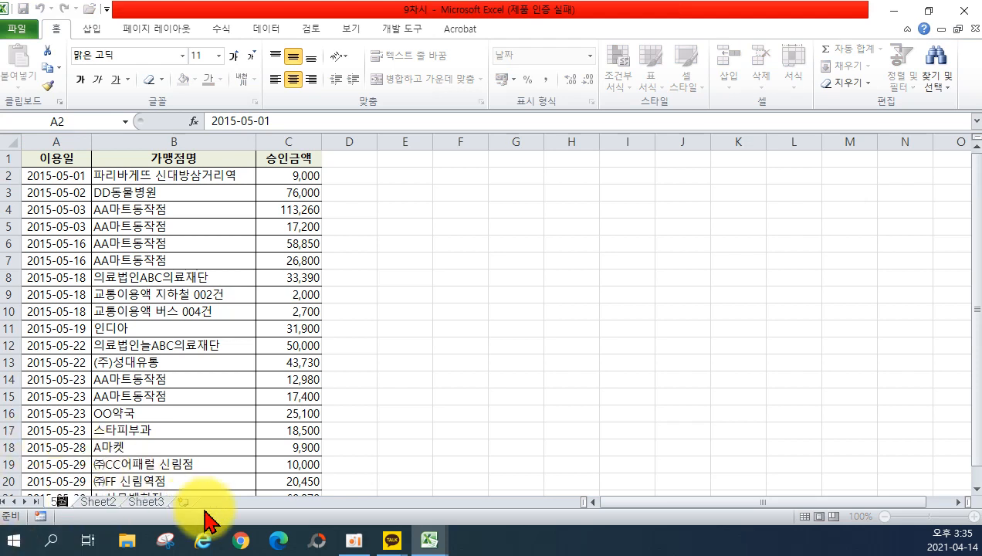
key(Return)
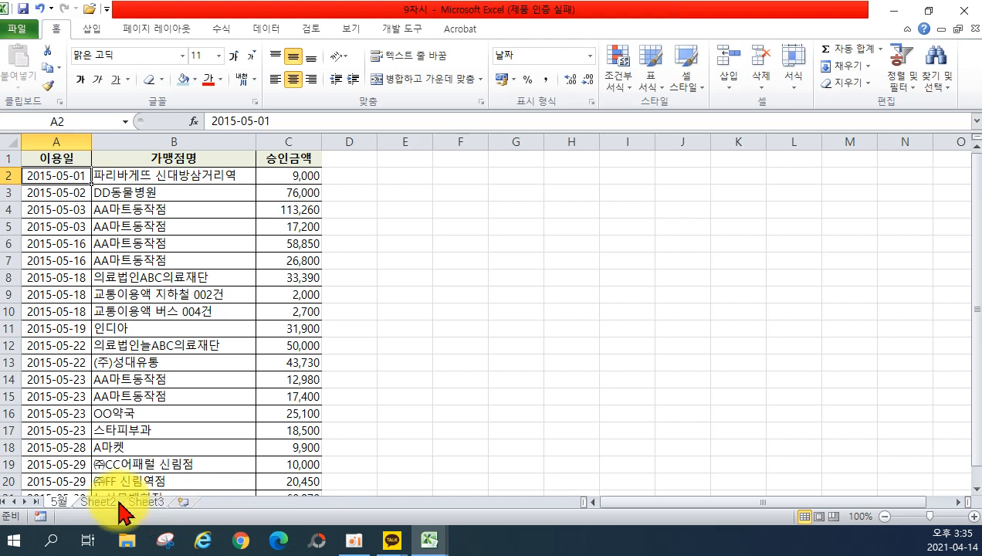
Look through the June and July data sheets, then return to 5월.
click(87, 503)
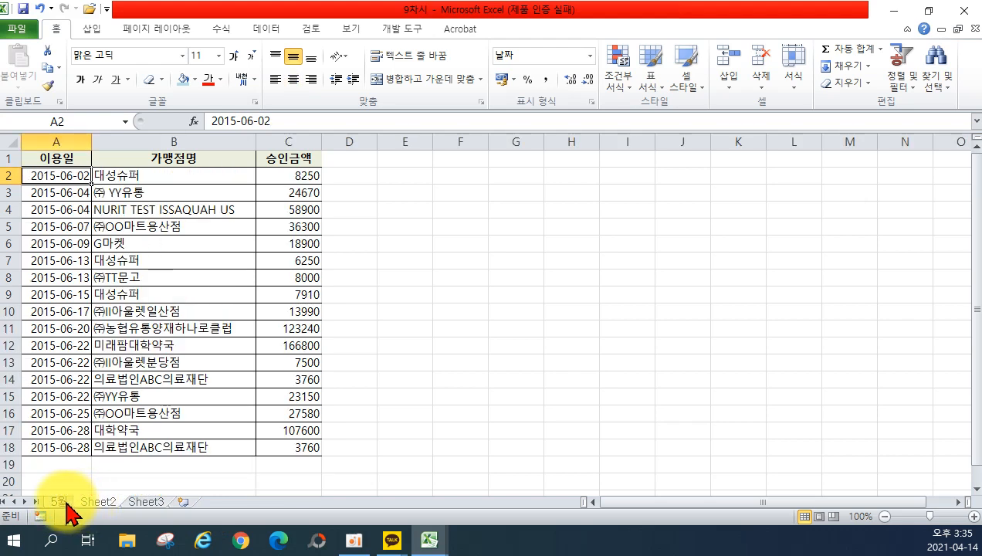
click(61, 503)
click(98, 503)
click(134, 502)
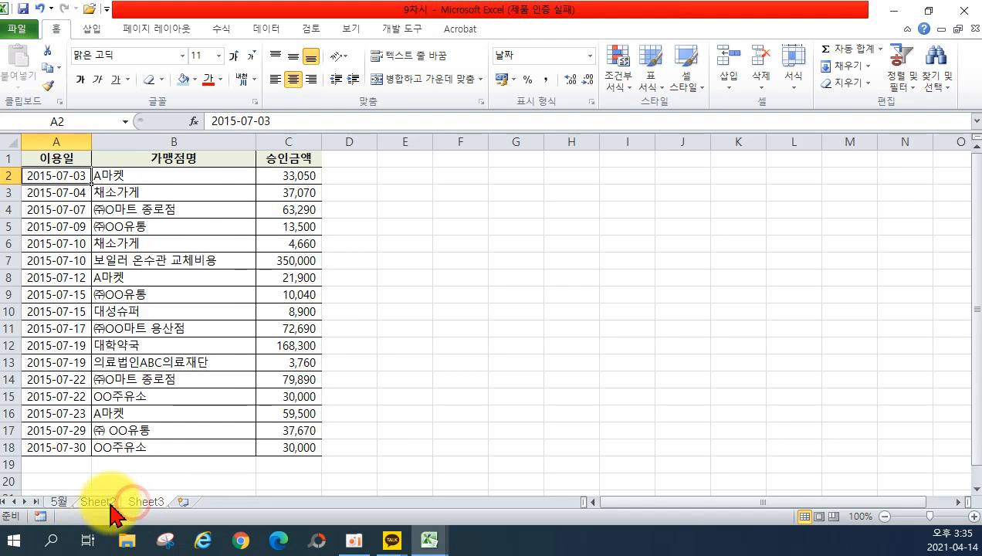
click(98, 503)
click(63, 502)
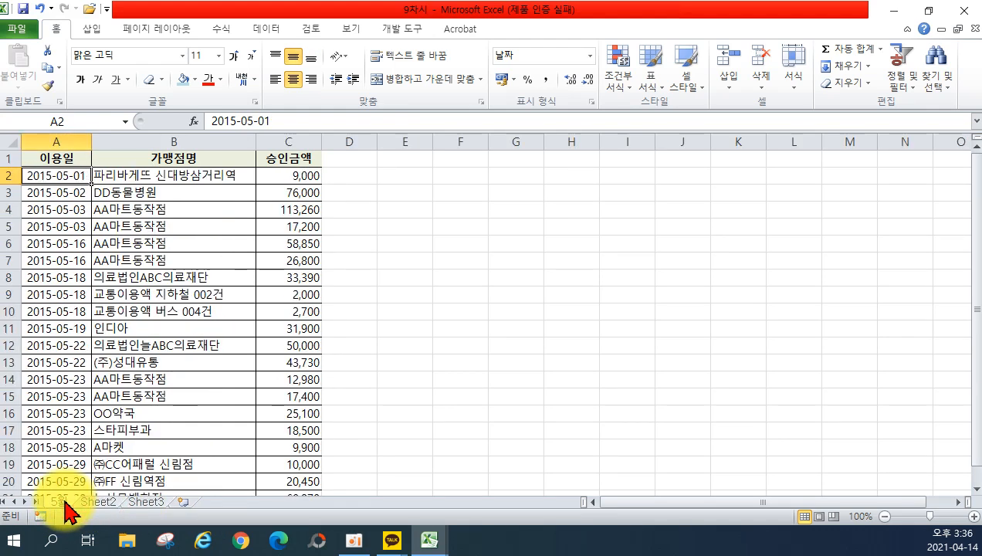
Give the 5월 sheet tab a green Tab Color.
right_click(67, 502)
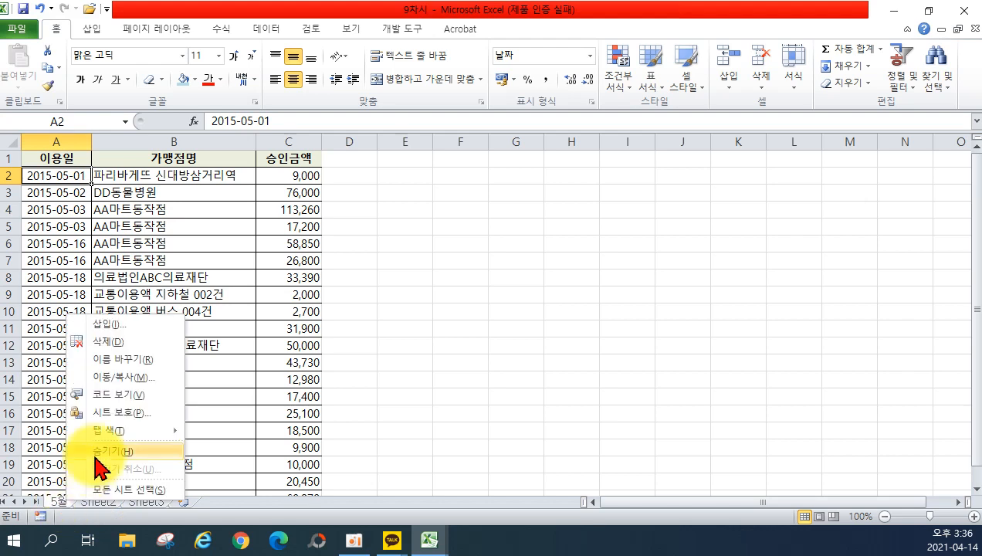
mouse_move(128, 442)
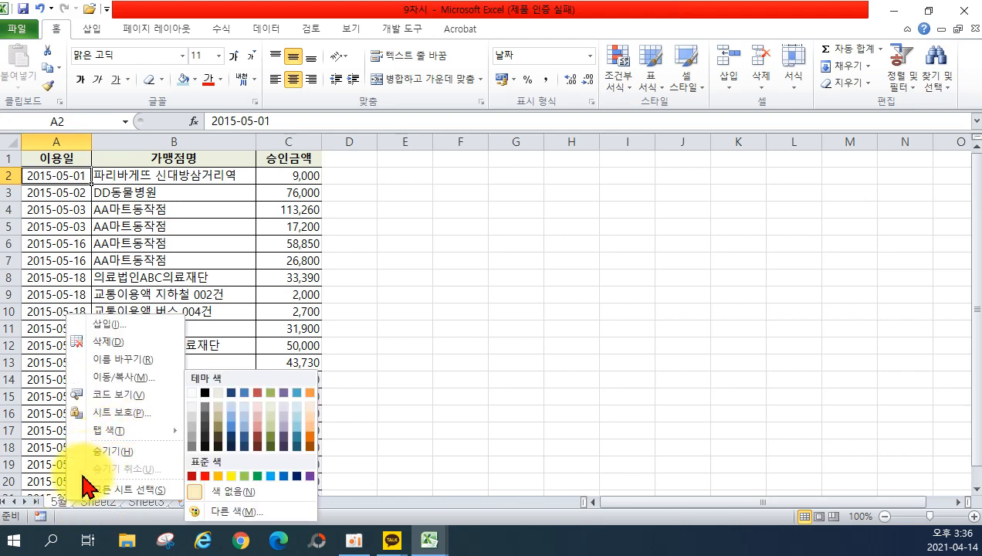
right_click(63, 503)
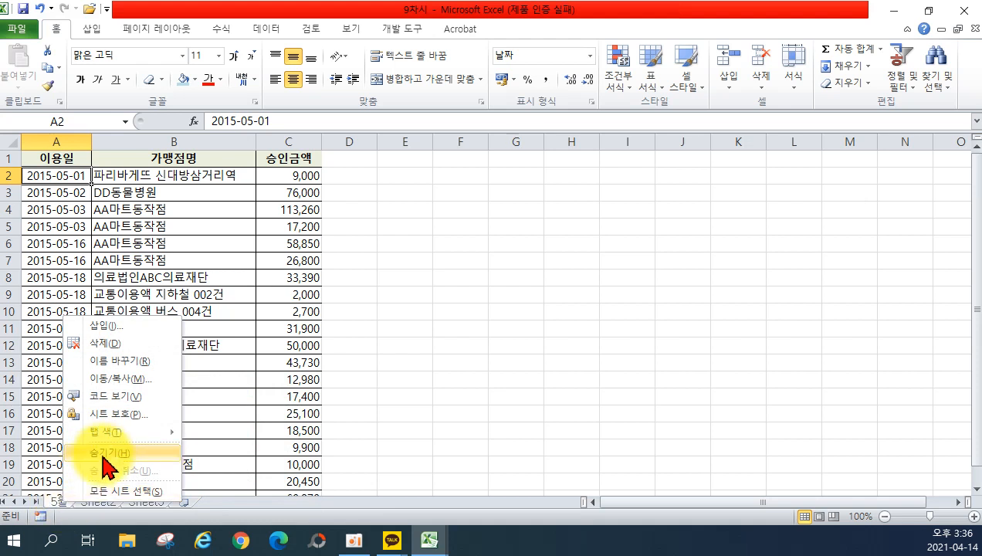
mouse_move(121, 432)
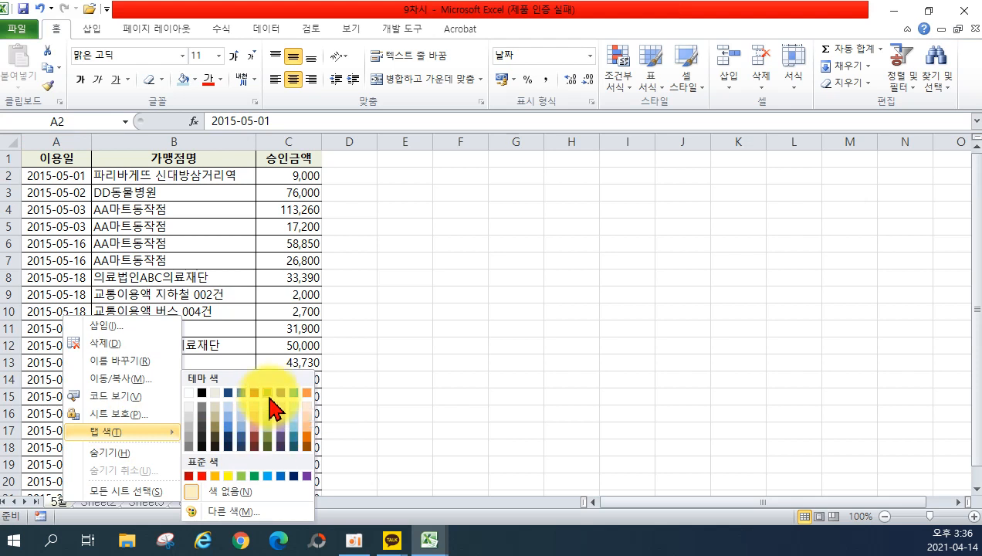
click(240, 477)
Check the June and July sheets, then return to 5월.
click(111, 501)
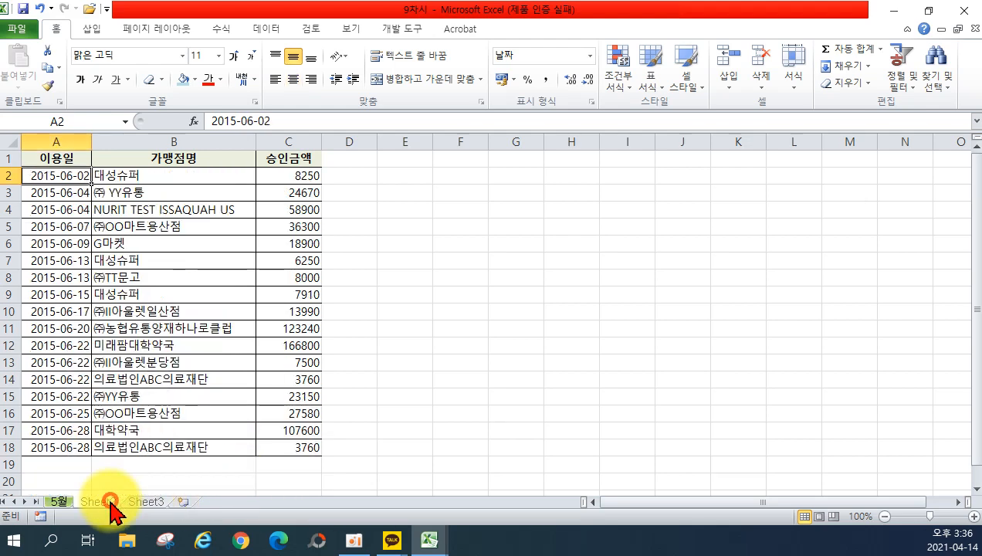
click(143, 502)
click(62, 502)
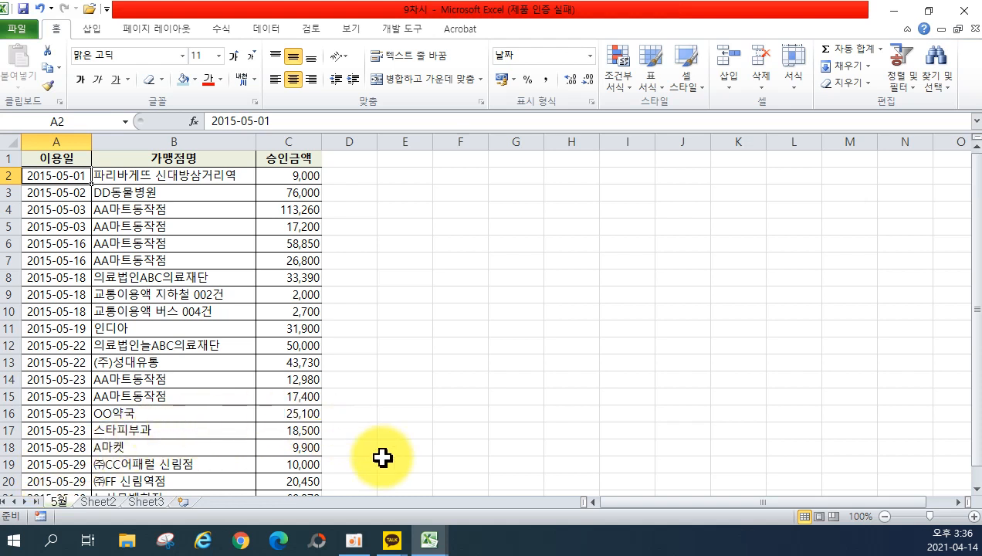
click(972, 516)
click(972, 515)
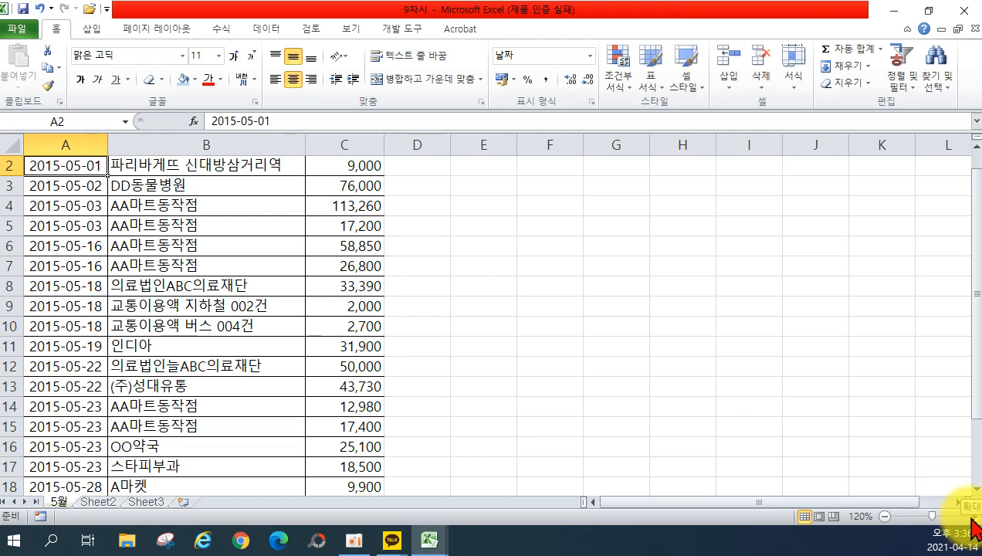
click(885, 516)
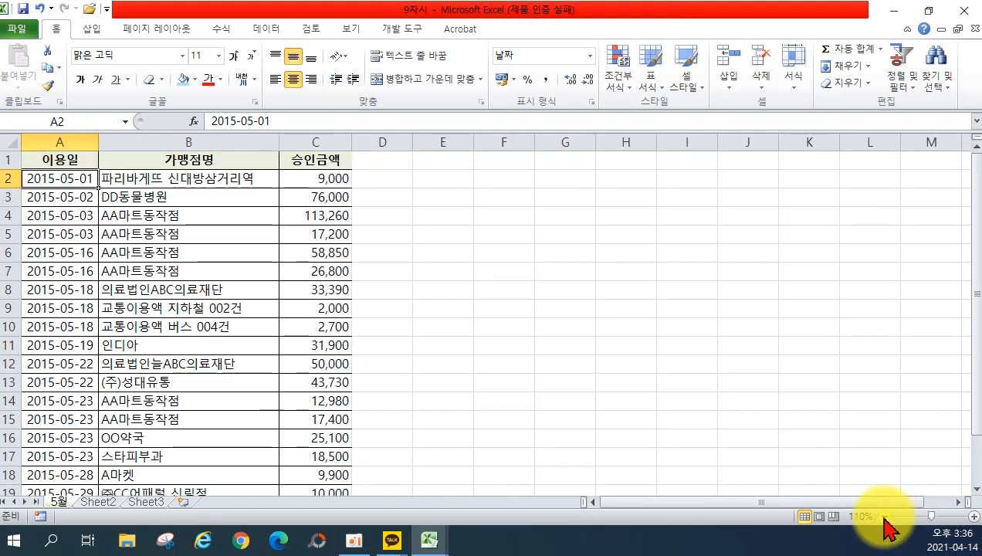
click(884, 516)
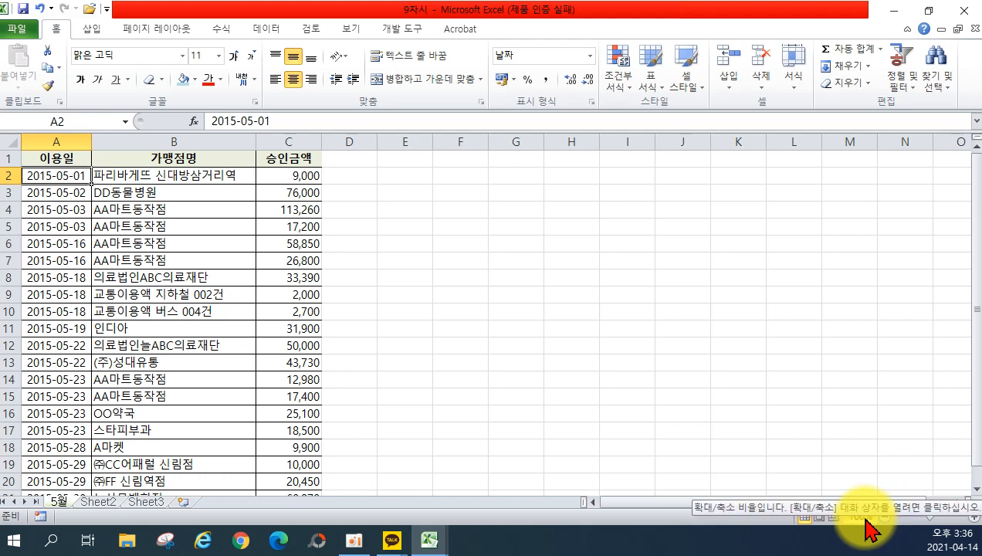
click(866, 520)
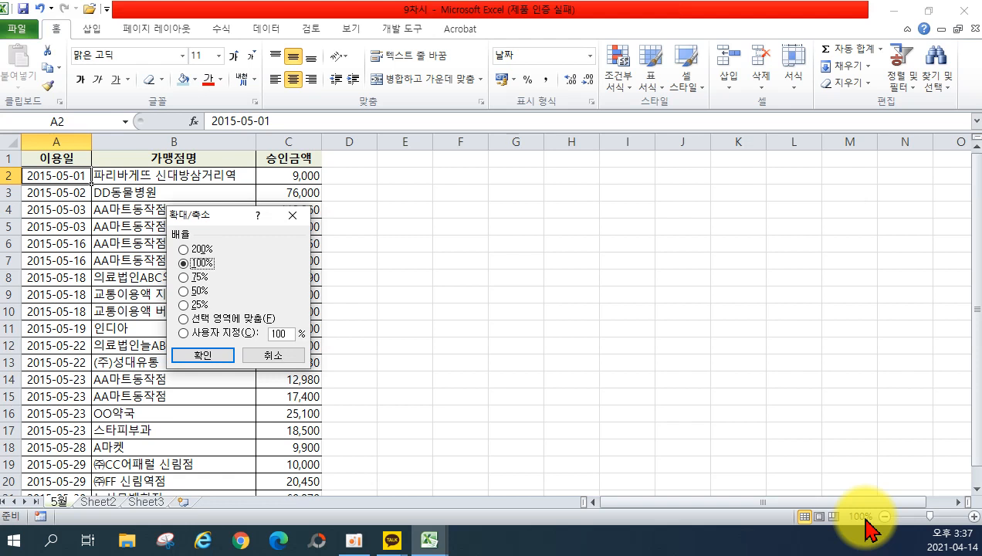
drag(223, 216, 454, 228)
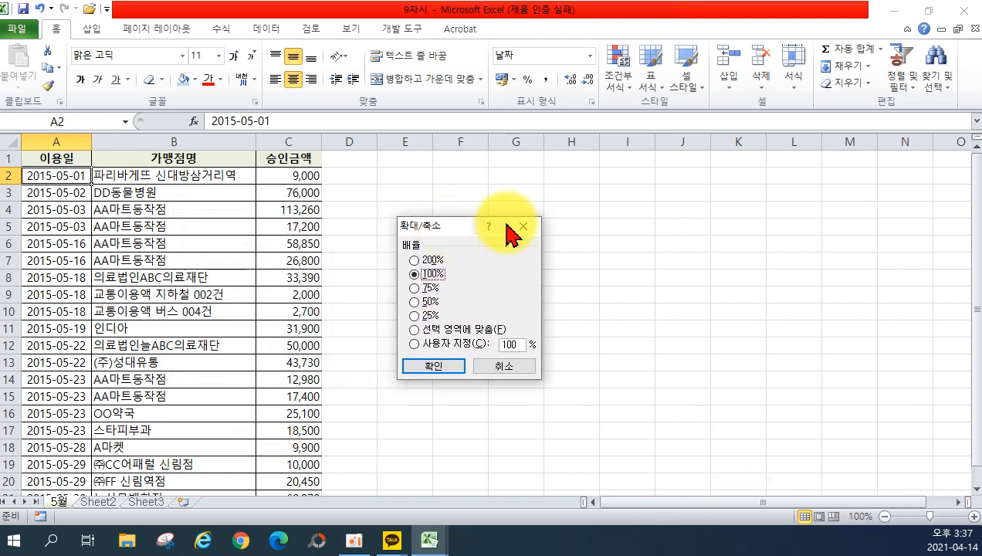
click(522, 225)
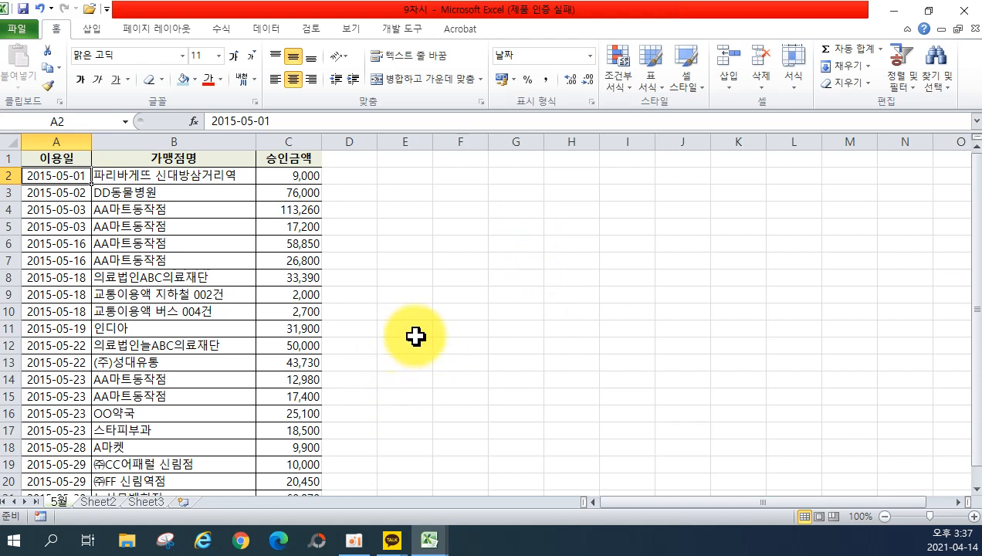
Insert a blank worksheet, then delete it again.
click(188, 505)
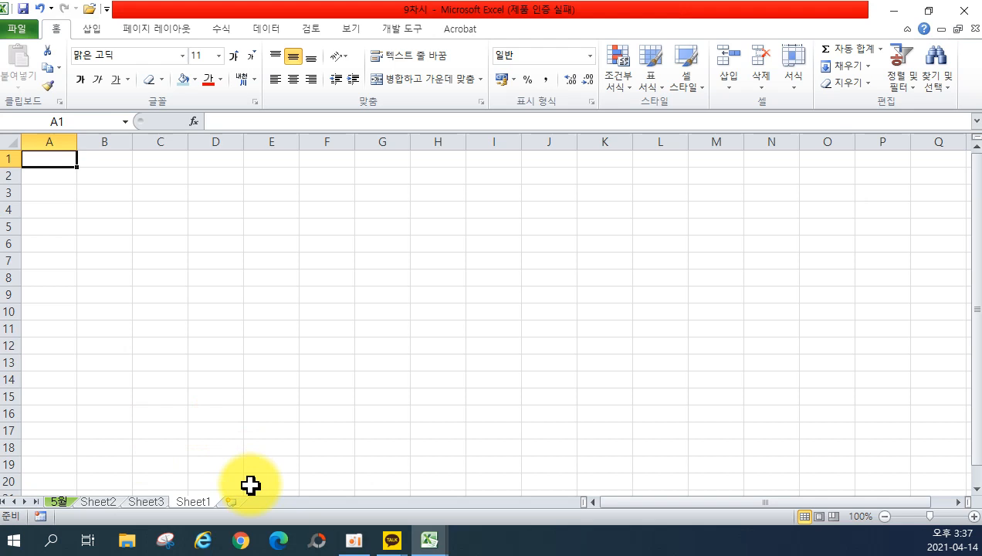
right_click(193, 506)
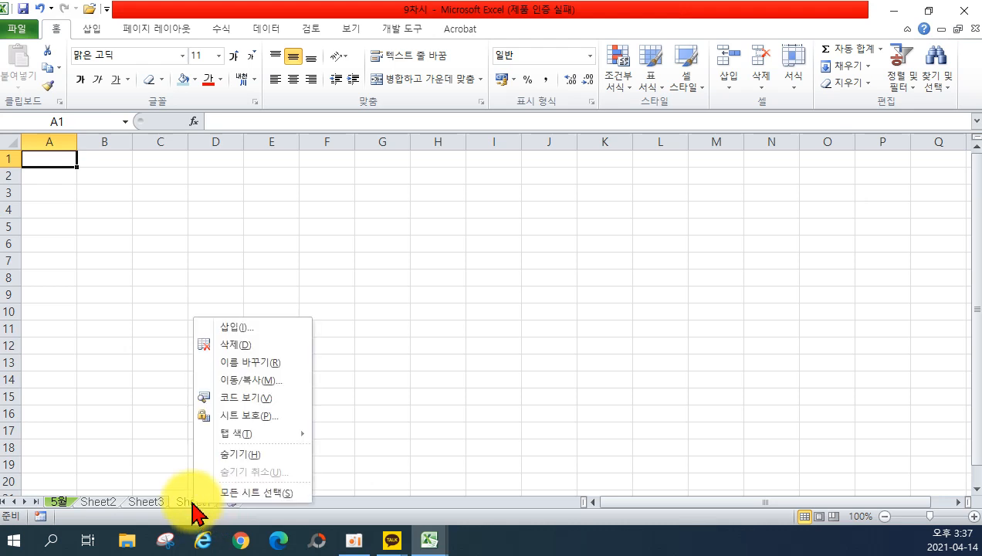
click(229, 355)
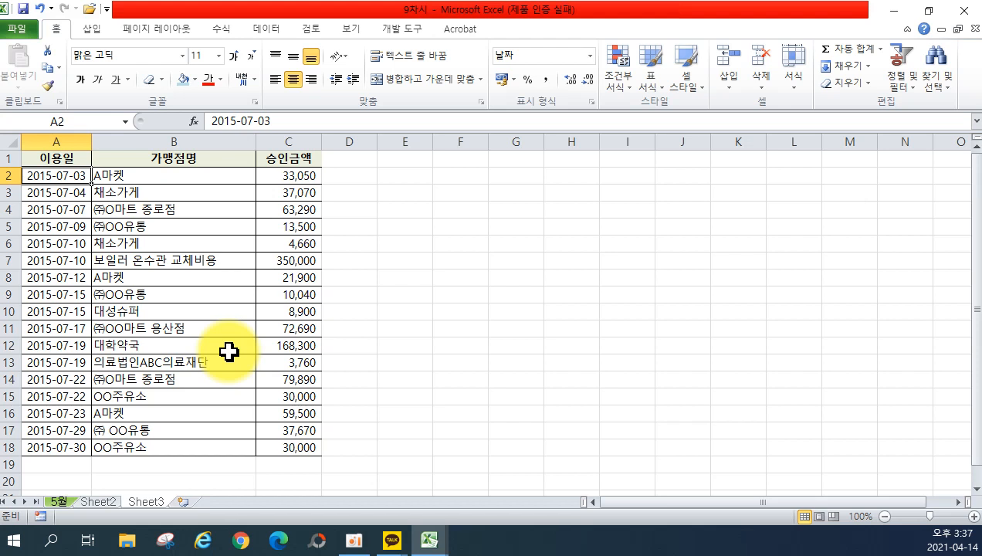
Select several amount cells in column C, ending on C6 (4,660).
click(294, 195)
click(313, 276)
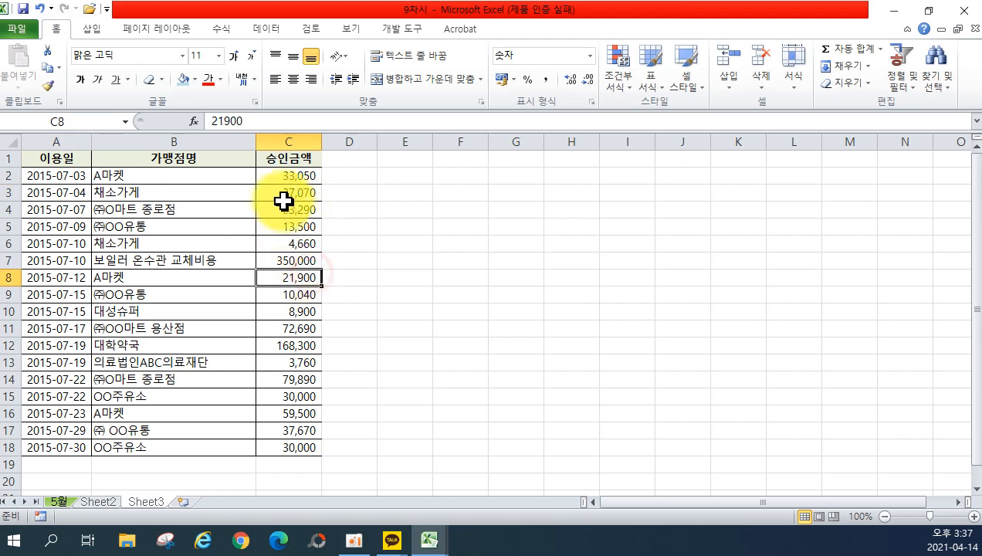
drag(284, 201, 292, 277)
click(409, 310)
click(293, 241)
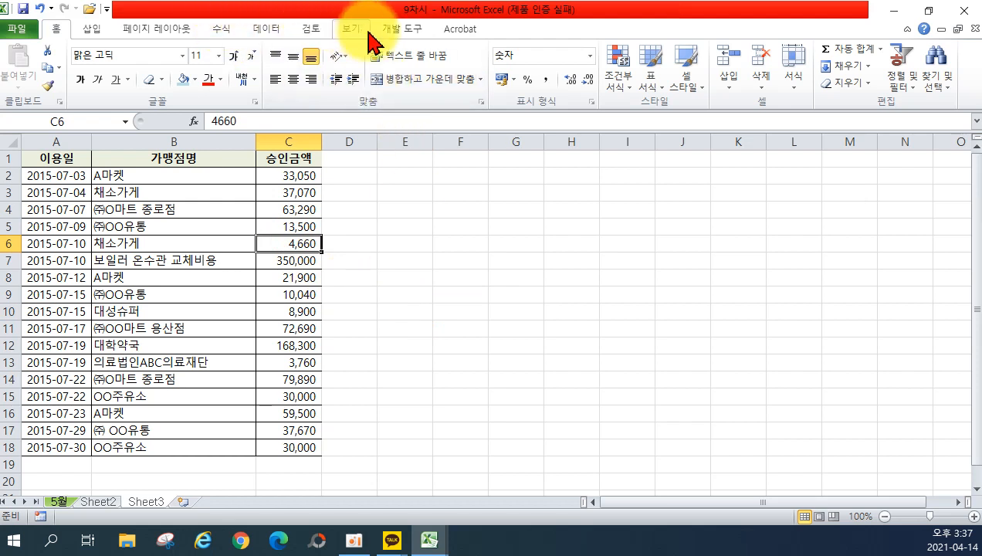
Protect the sheet with a password via Review > Protect Sheet.
click(312, 31)
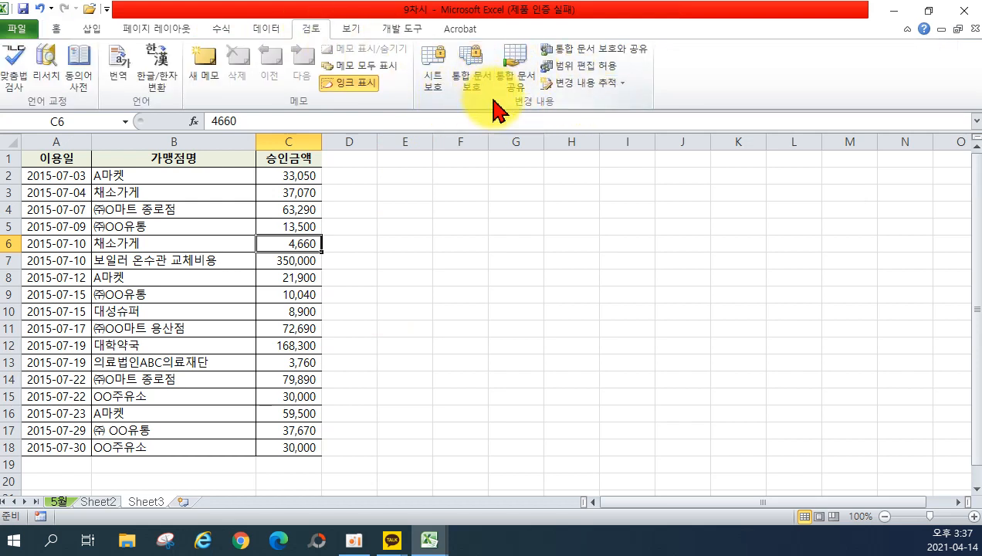
click(438, 73)
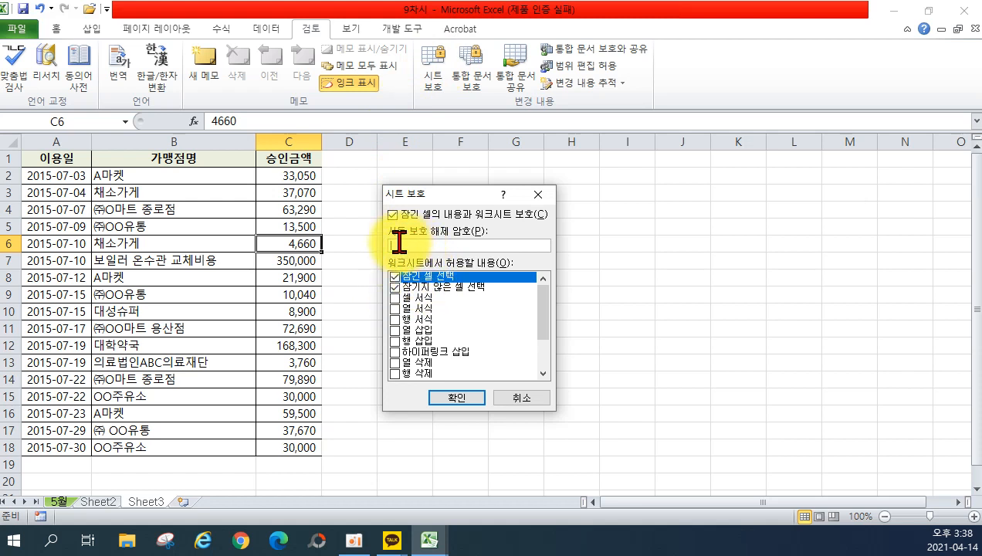
text(1234)
click(456, 397)
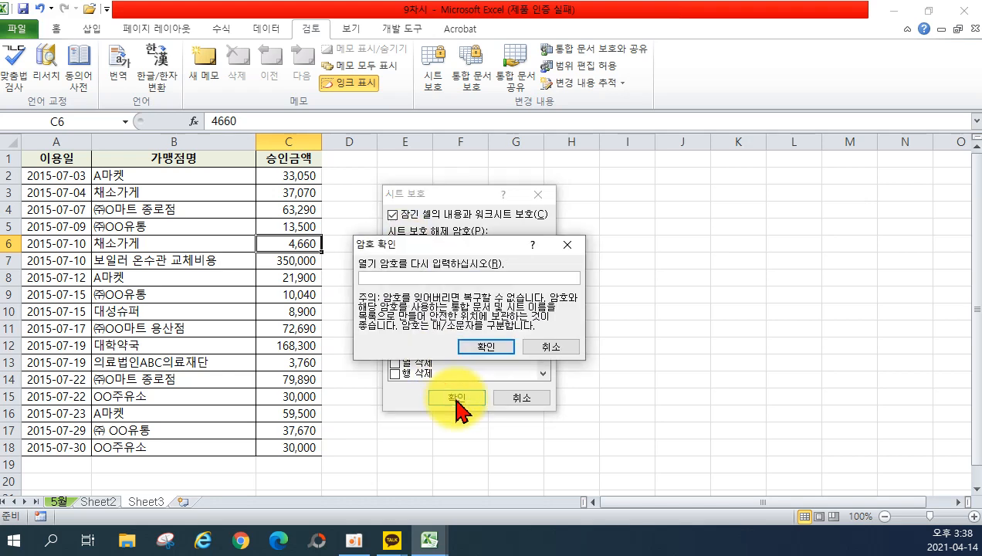
text(1234)
click(474, 344)
click(281, 260)
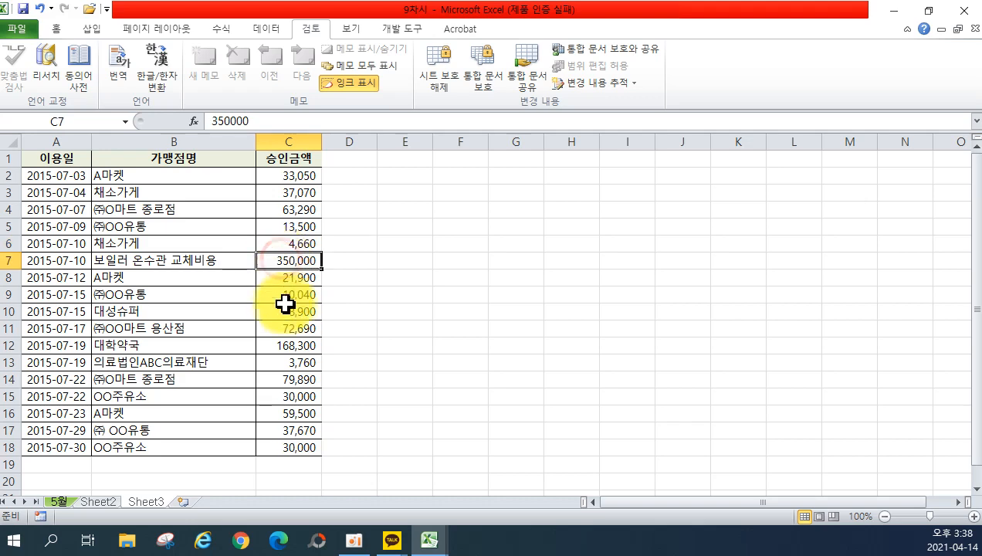
Confirm amounts like C5 (13,500) refuse edits, then begin unprotecting the sheet.
double_click(274, 312)
click(479, 317)
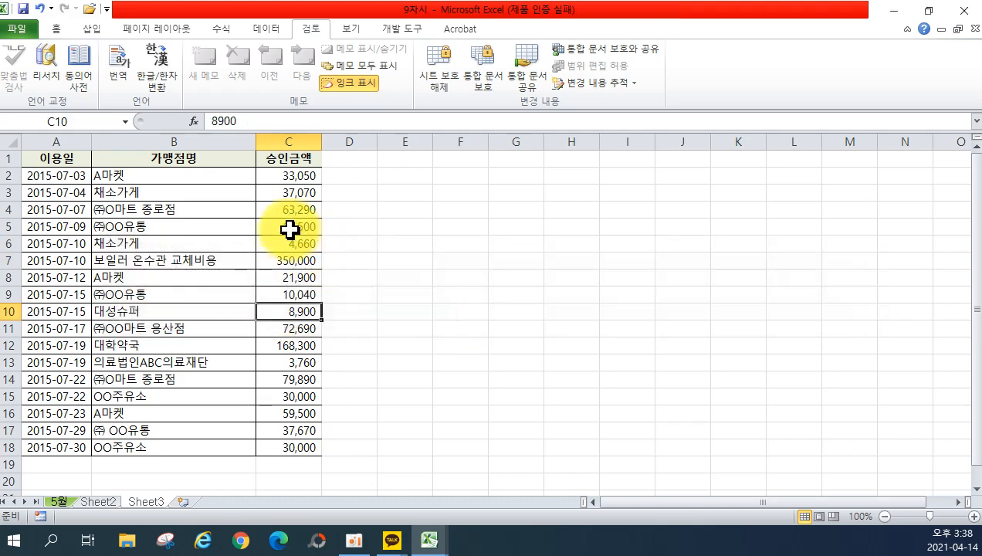
double_click(289, 227)
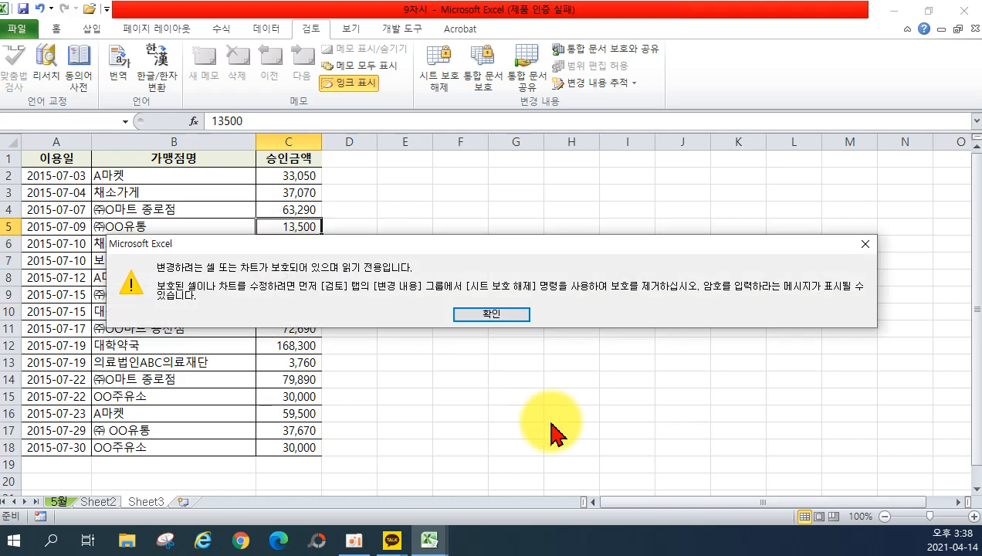
click(492, 314)
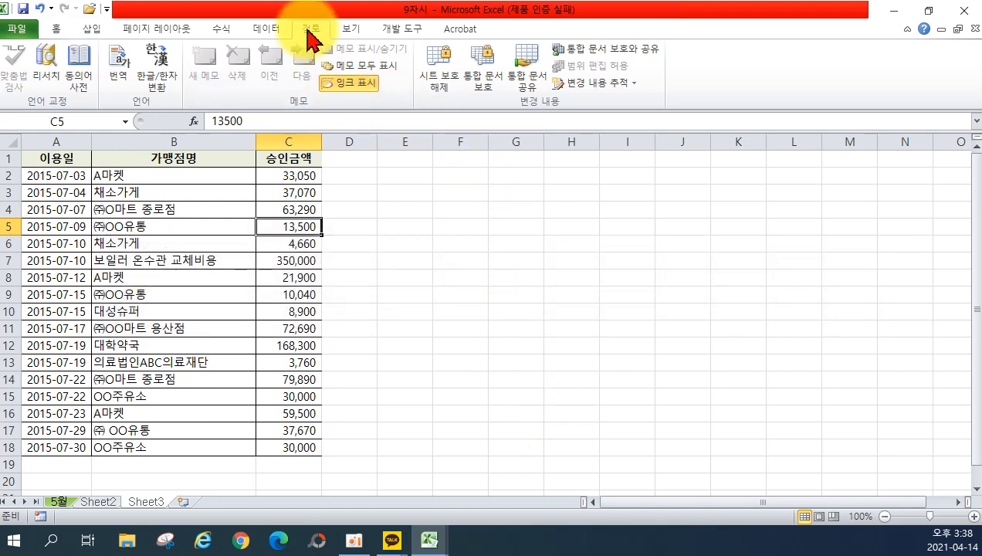
click(440, 89)
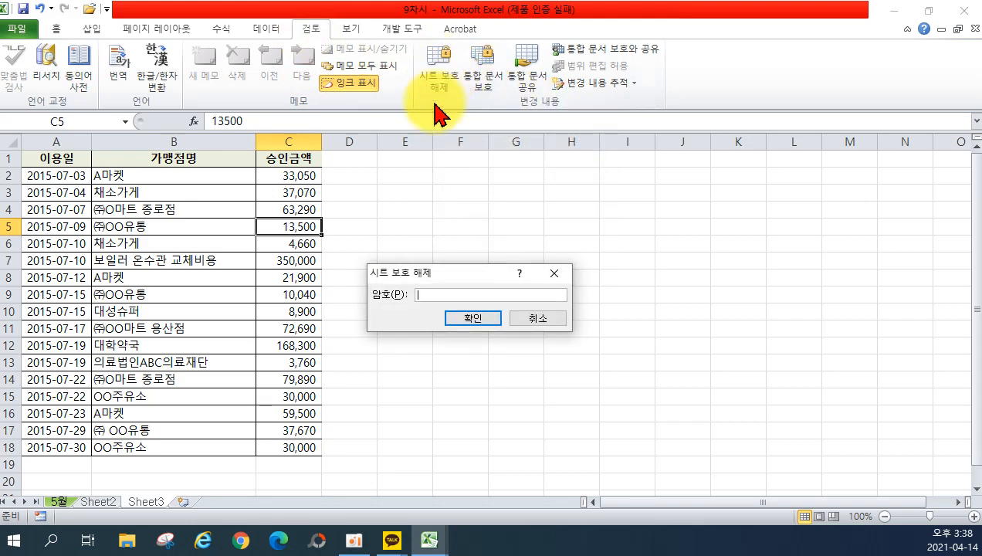
Unprotect the sheet and confirm the 8,900 amount in C10 is editable.
click(492, 314)
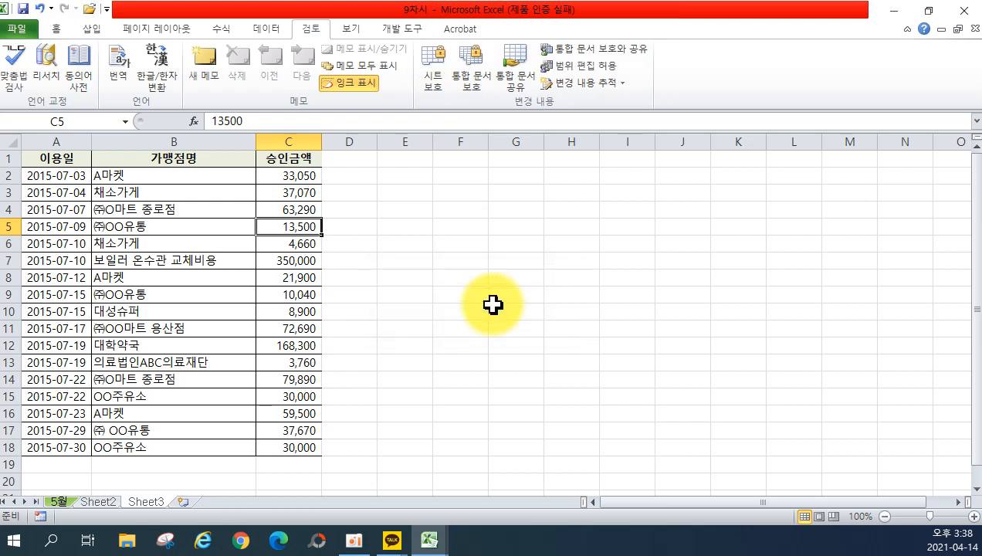
double_click(305, 311)
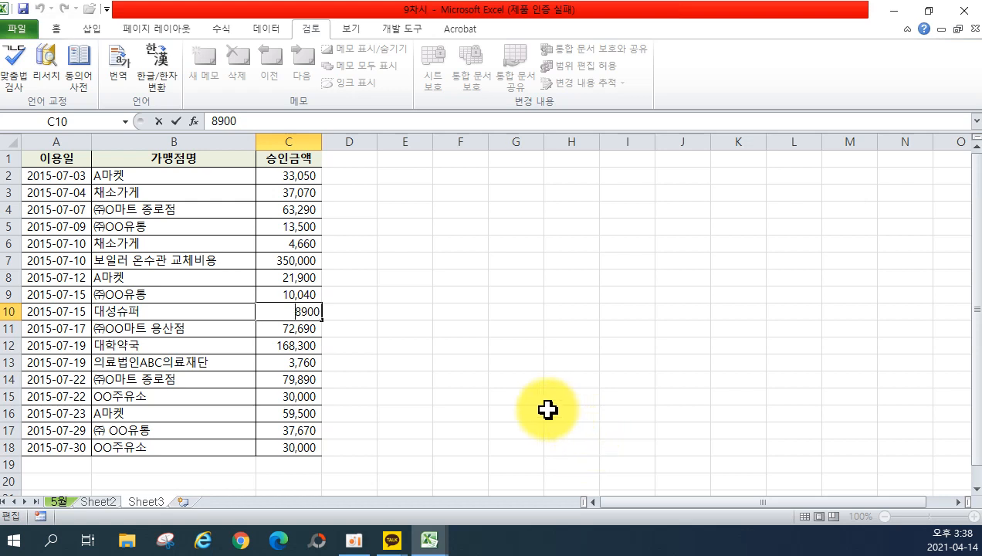
click(285, 461)
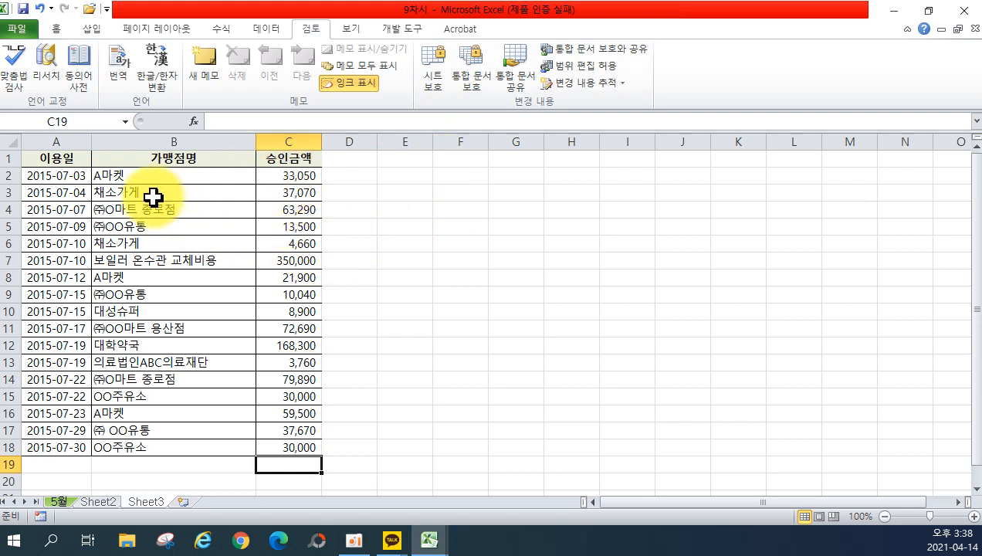
Clear the Locked option for amount cells C2:C18 in Format Cells > Protection.
drag(293, 175, 272, 448)
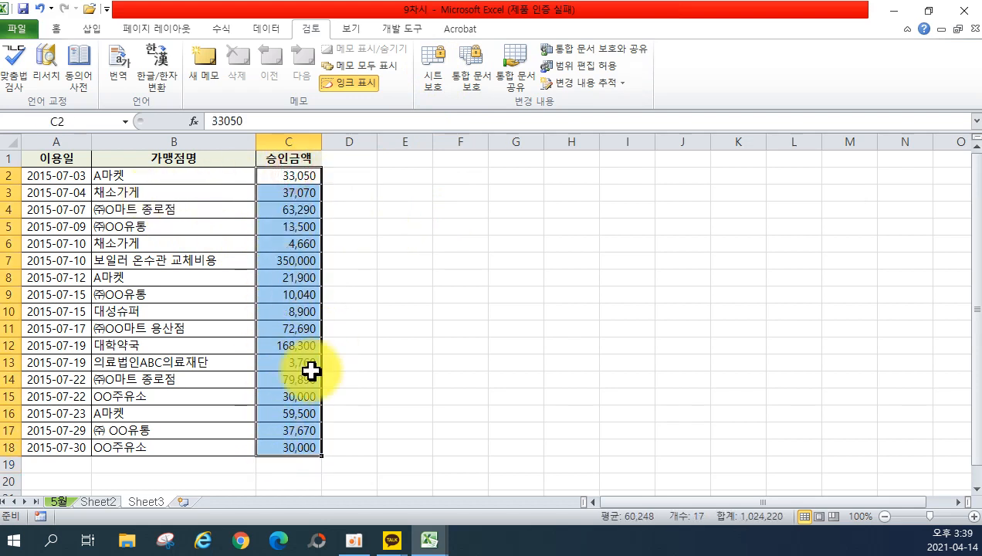
right_click(293, 331)
click(332, 402)
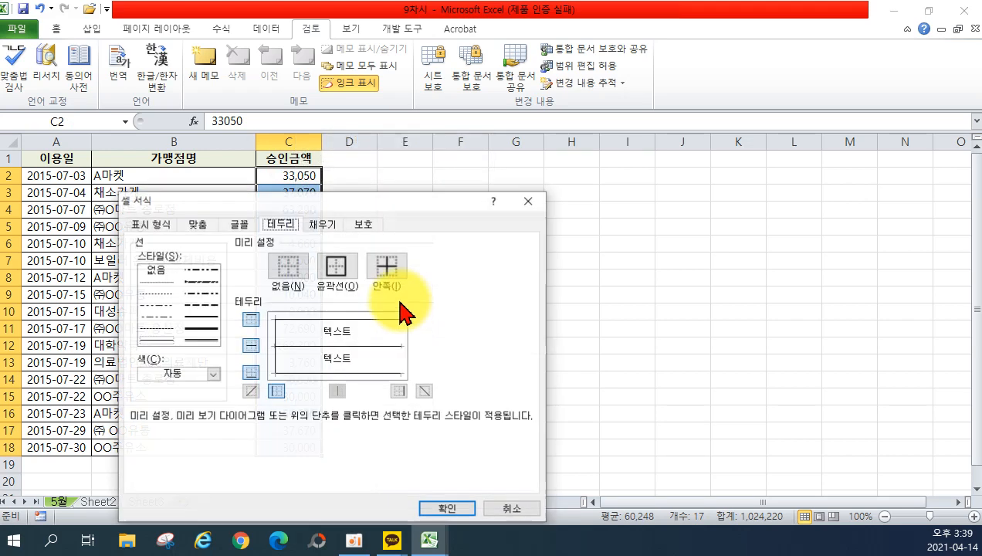
click(365, 223)
click(143, 244)
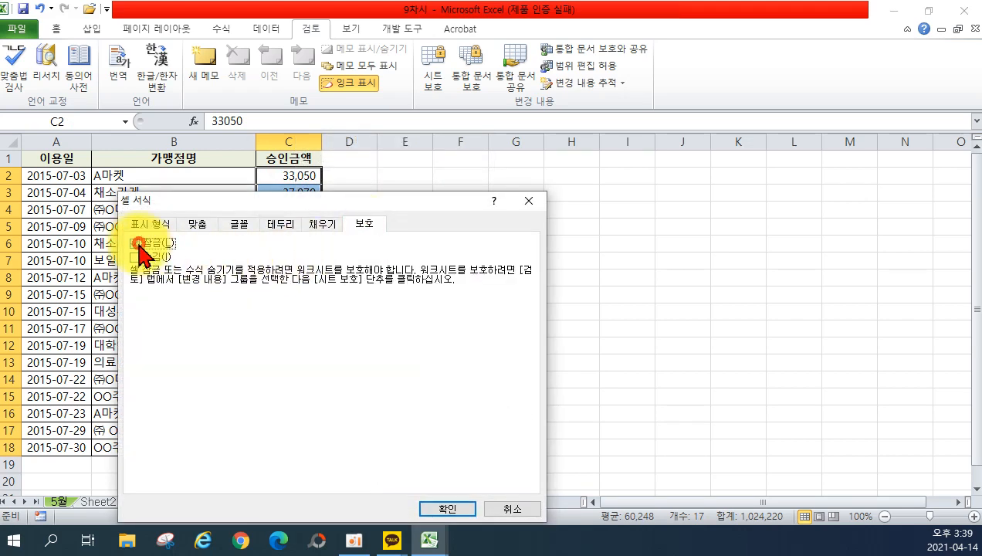
click(448, 508)
click(424, 331)
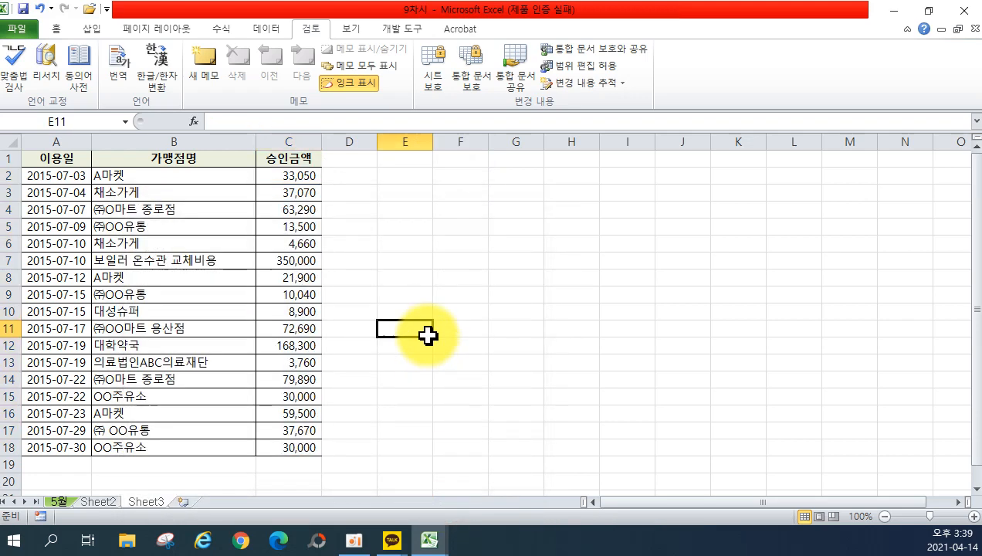
Protect the sheet again with the same password.
click(433, 73)
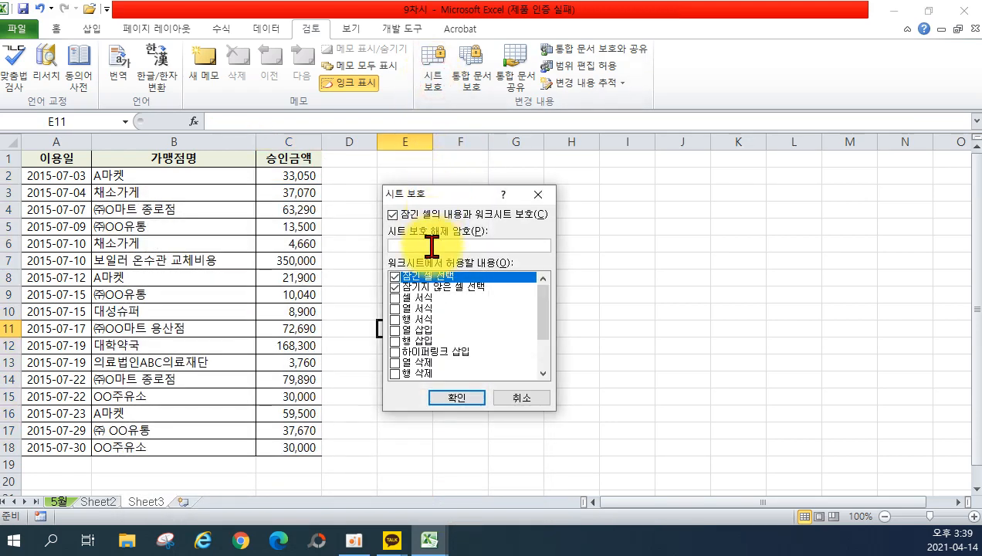
key(Return)
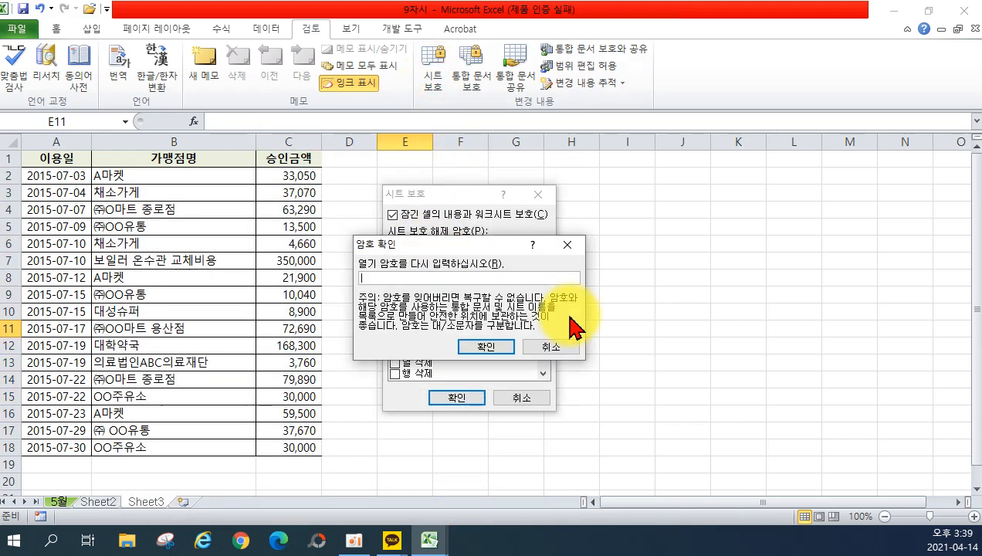
key(Return)
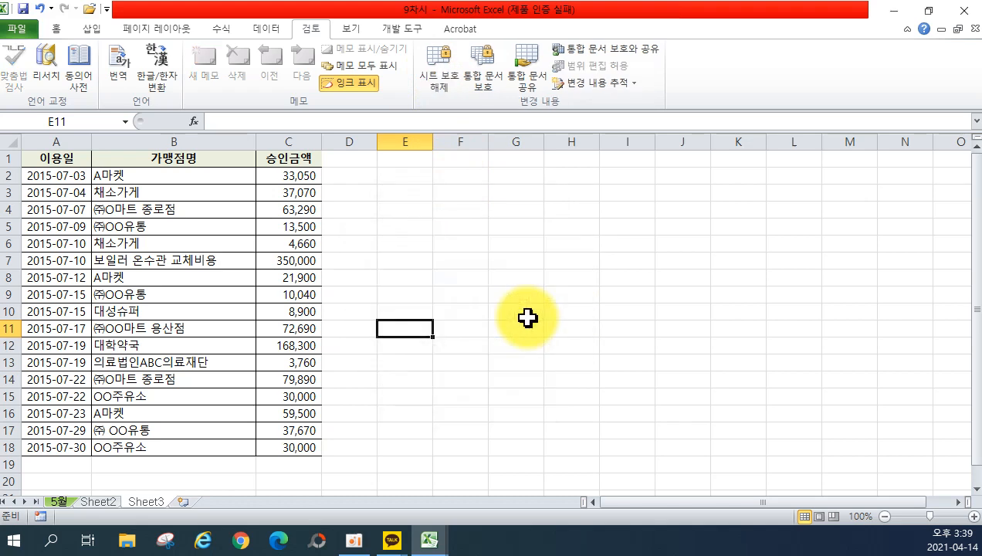
Verify B6 refuses edits while amounts in C4 and C6 stay editable.
double_click(191, 246)
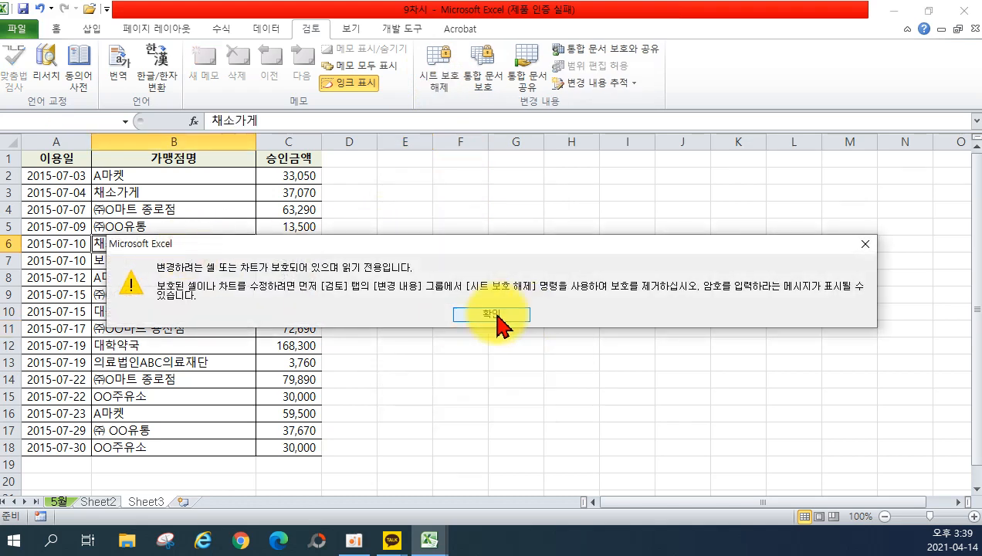
click(497, 314)
click(288, 243)
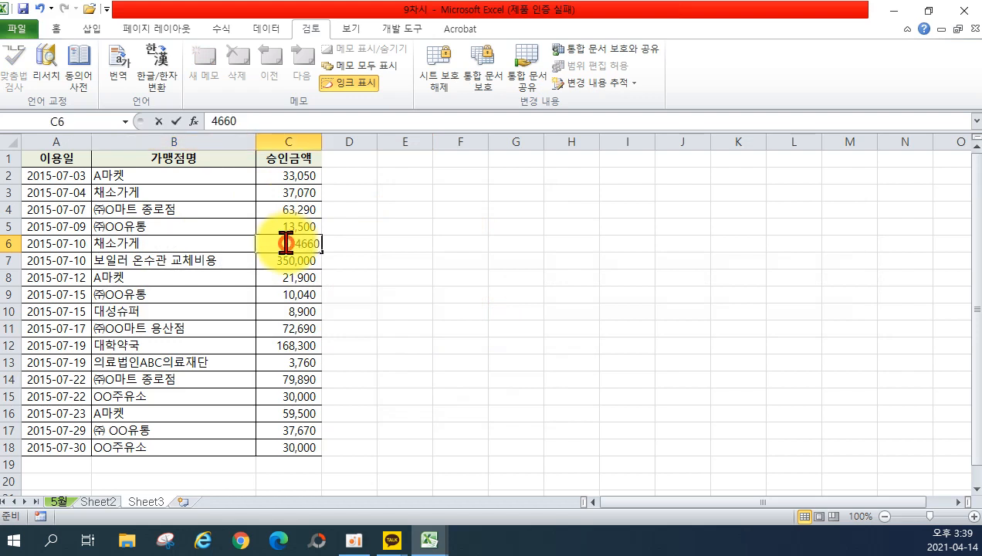
click(288, 216)
double_click(289, 216)
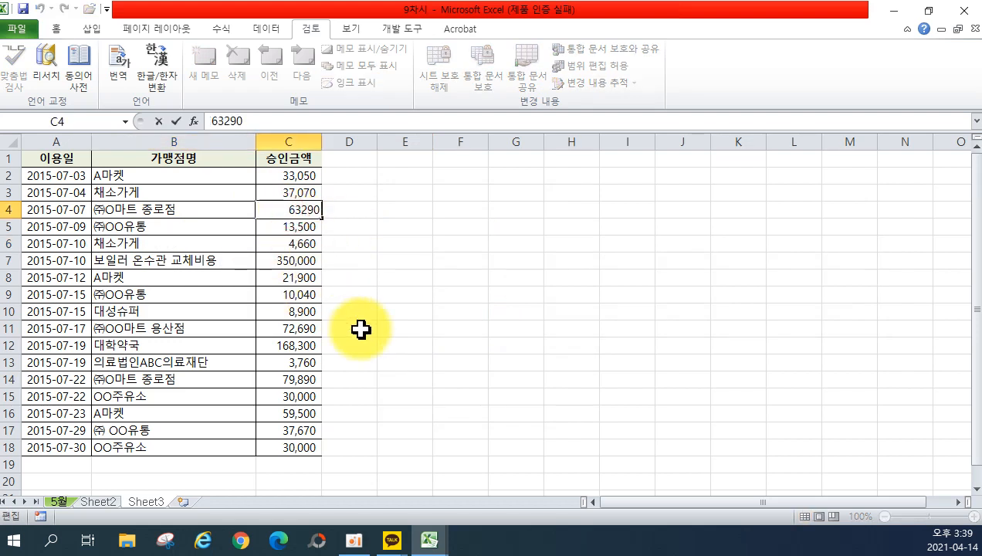
key(Escape)
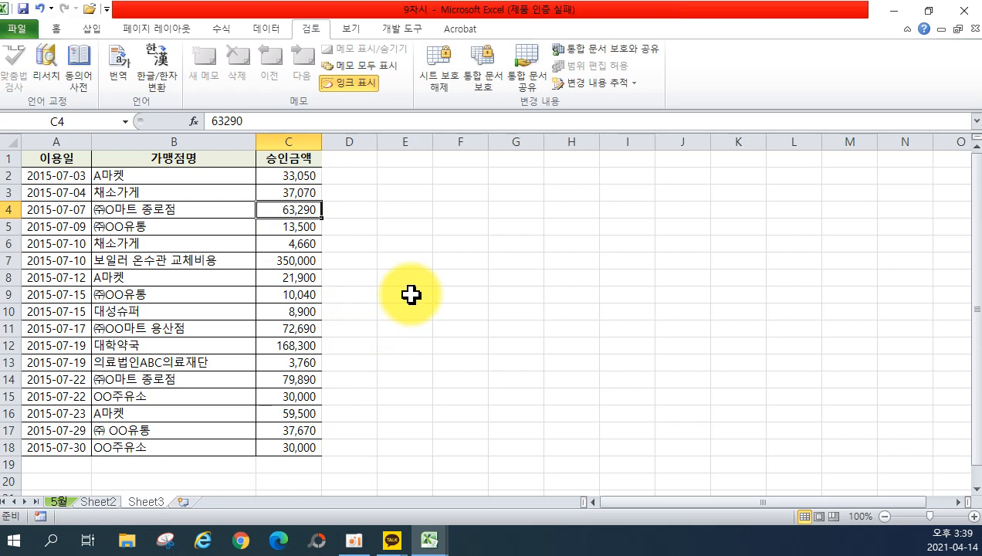
click(270, 193)
click(290, 277)
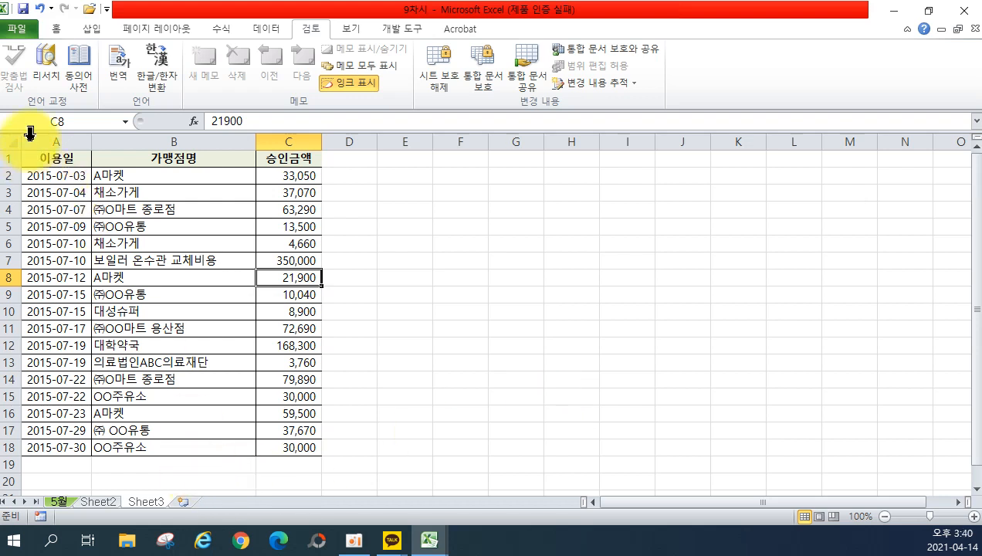
Rename the June data sheet to 6월.
click(97, 506)
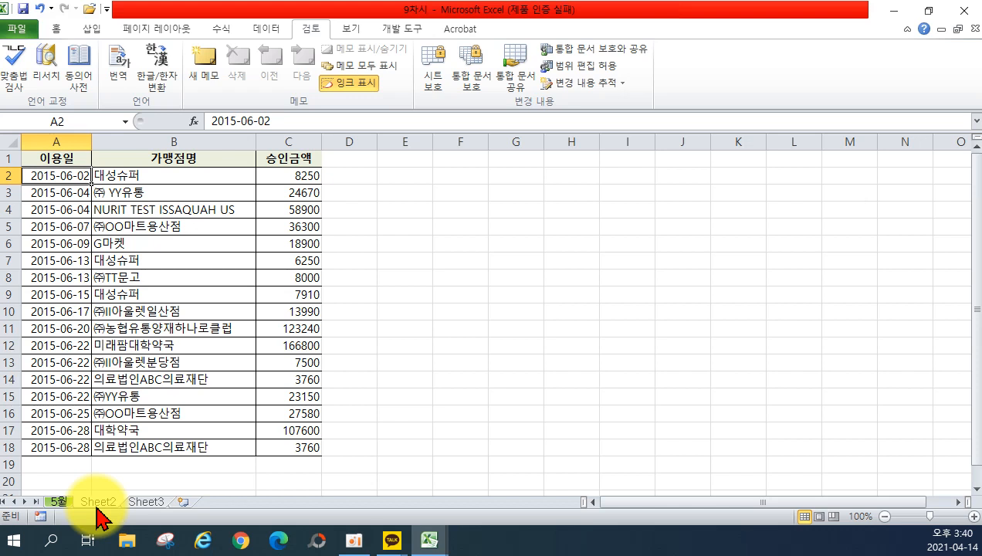
double_click(97, 502)
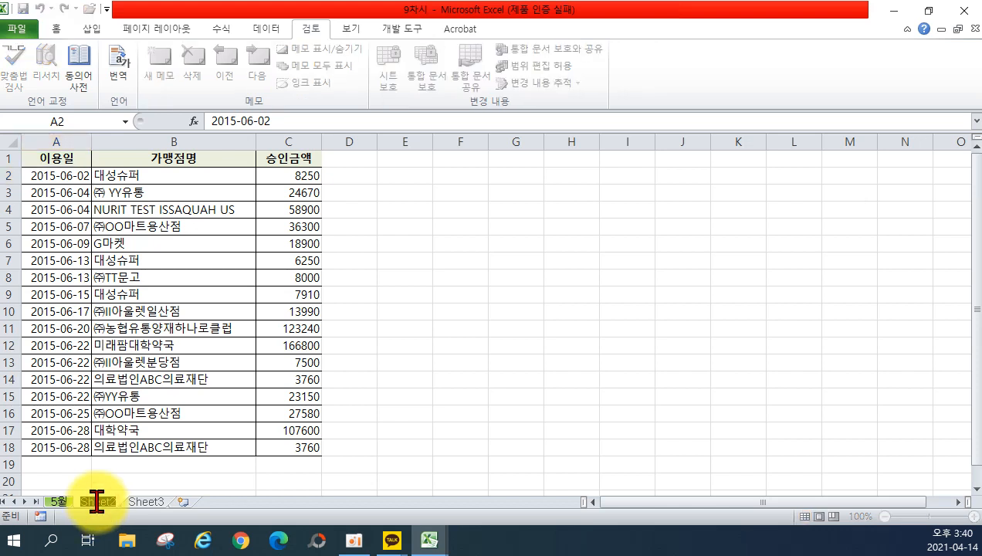
text(6월)
key(Return)
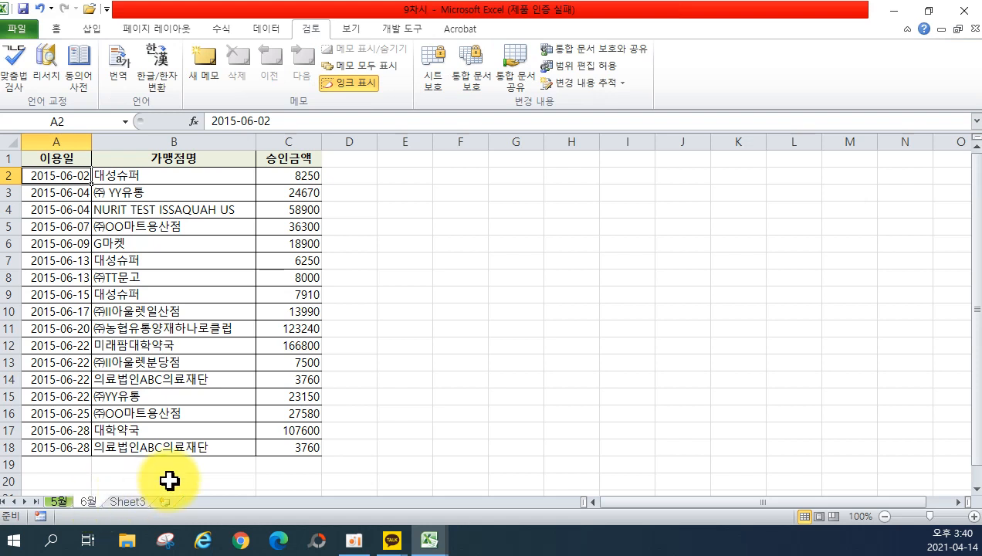
Give the 6월 sheet tab a red Tab Color.
right_click(98, 501)
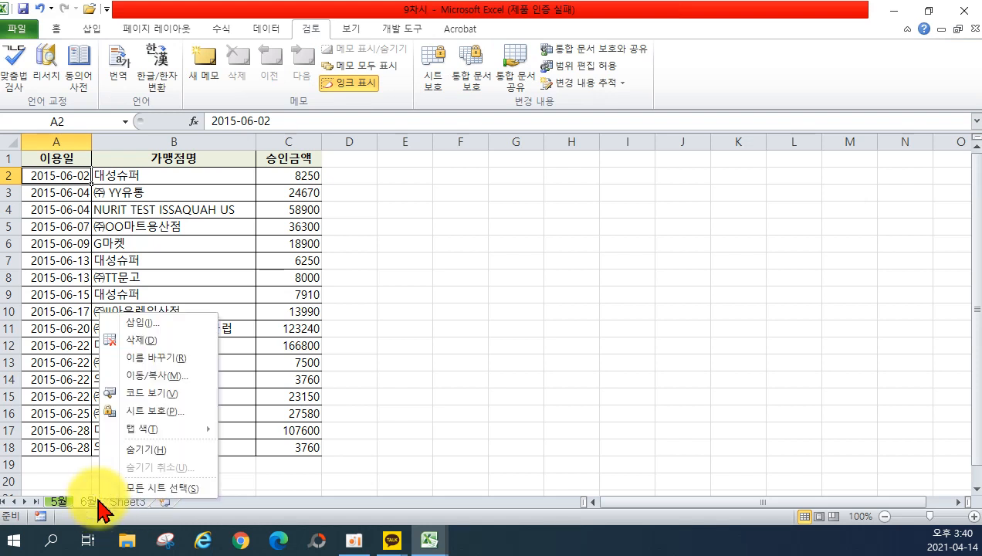
mouse_move(140, 428)
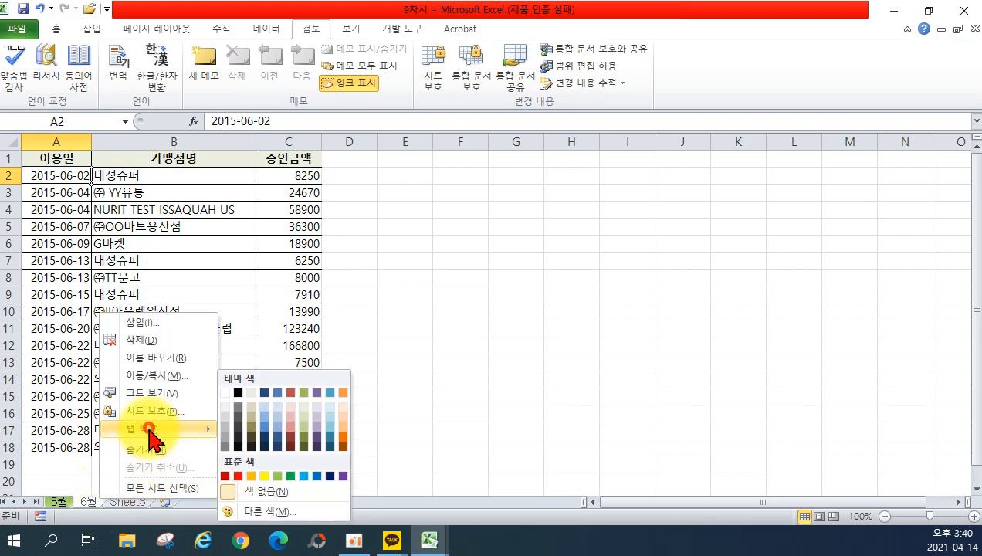
click(237, 475)
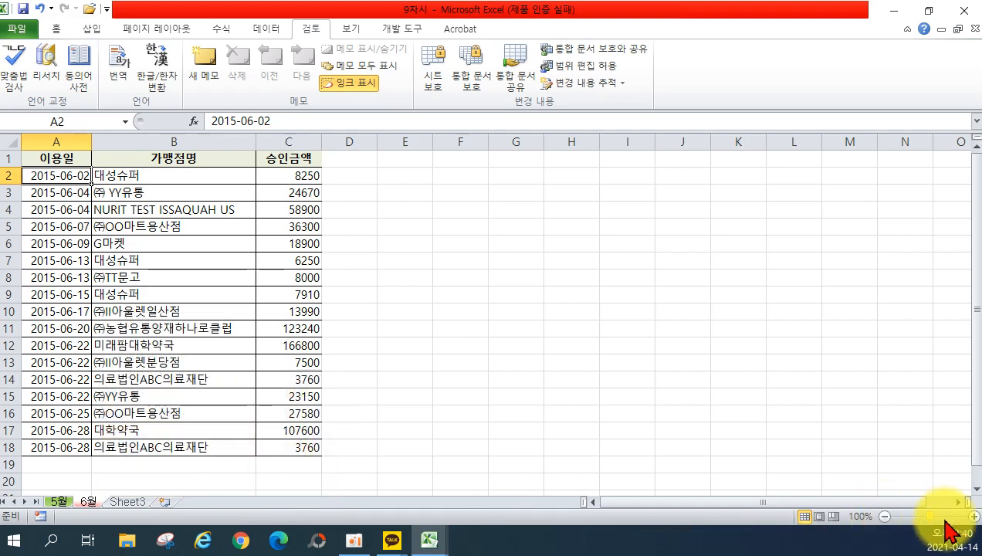
Zoom the June data in to 200%.
click(971, 515)
click(971, 516)
click(971, 516)
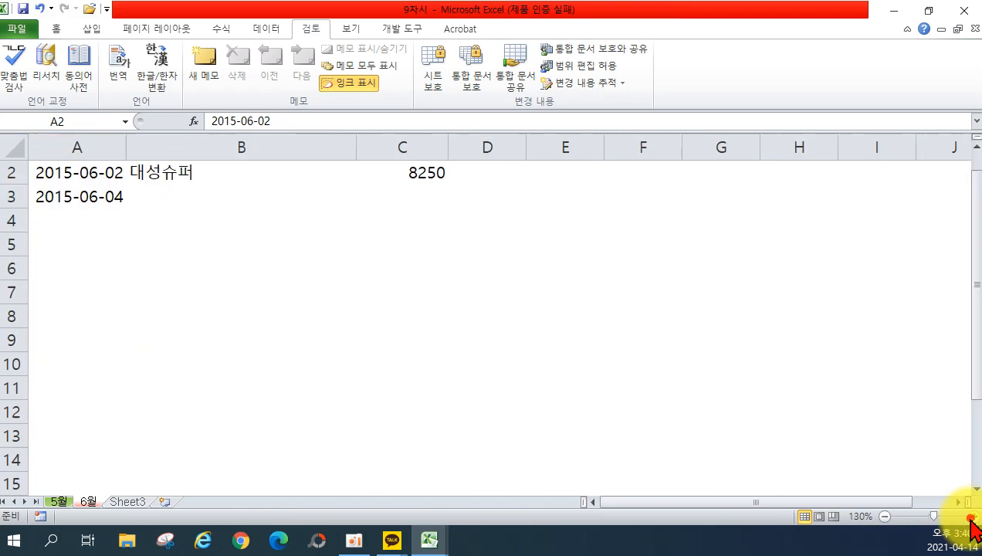
click(971, 515)
click(971, 515)
click(971, 516)
click(971, 515)
click(971, 515)
click(971, 516)
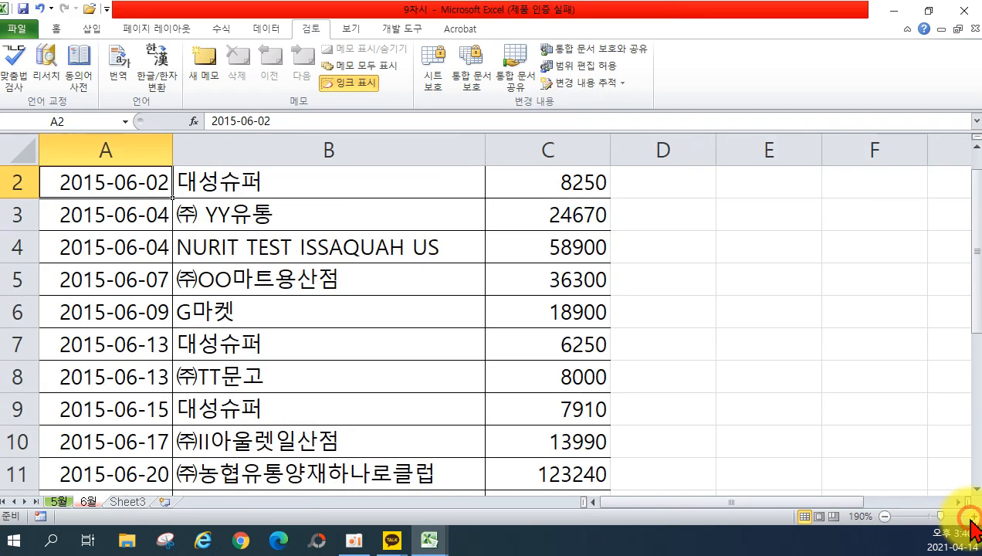
click(971, 515)
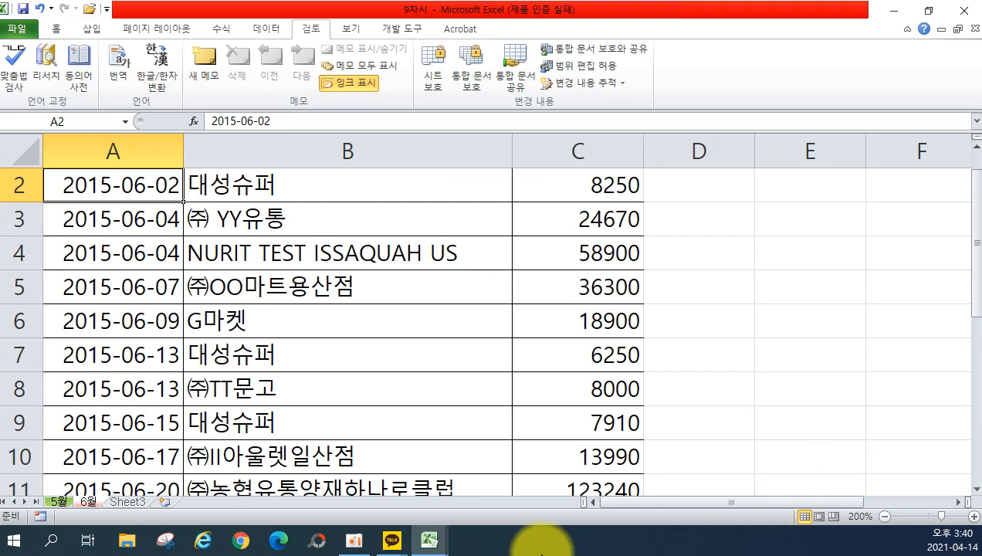
Rename Sheet3 to 7월 and give its tab a standard colour via 탭 색.
click(130, 502)
double_click(130, 502)
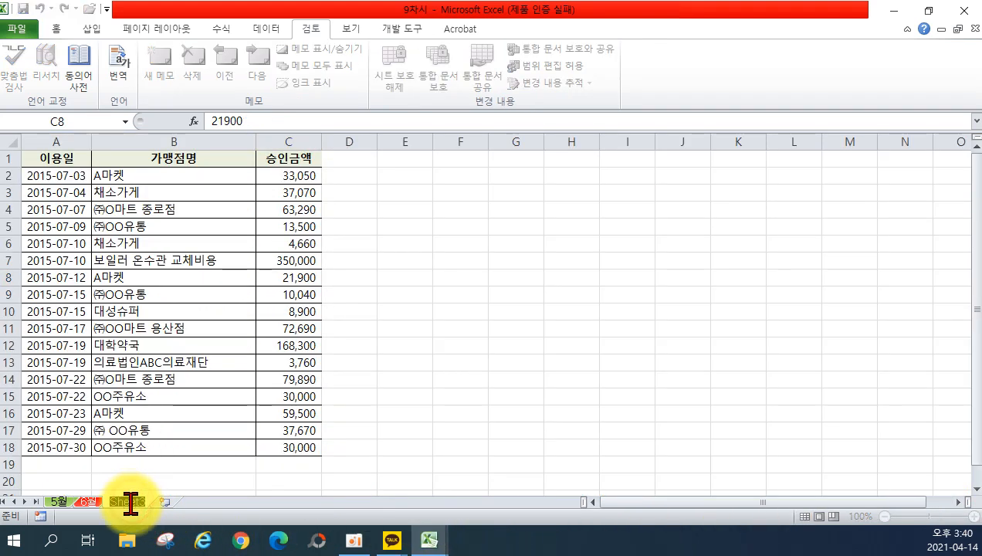
text(7ㅇ)
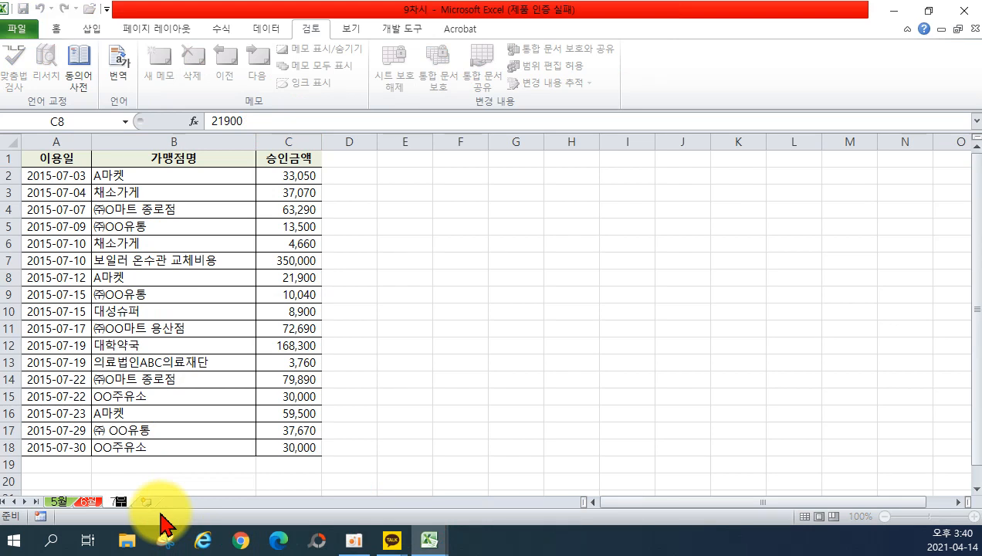
key(Return)
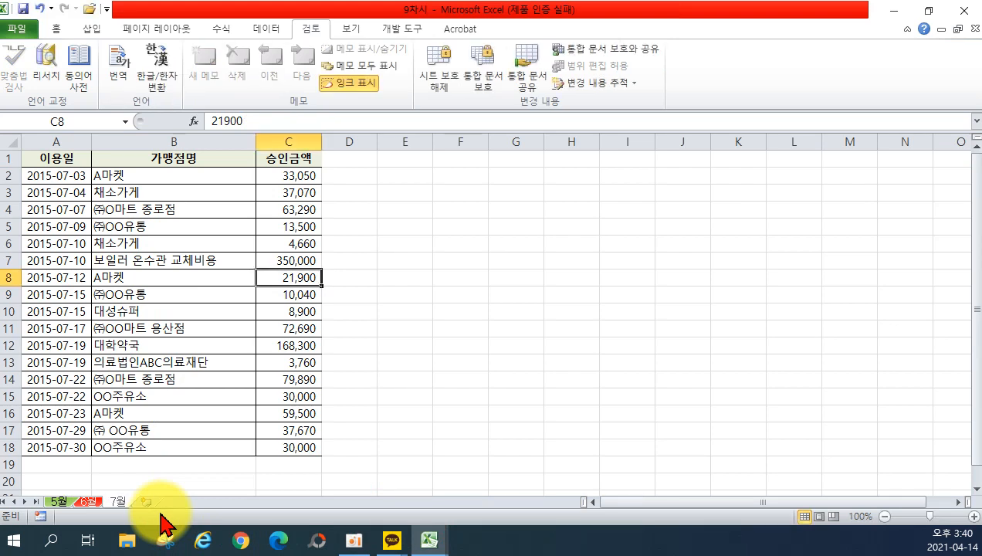
right_click(124, 501)
mouse_move(244, 434)
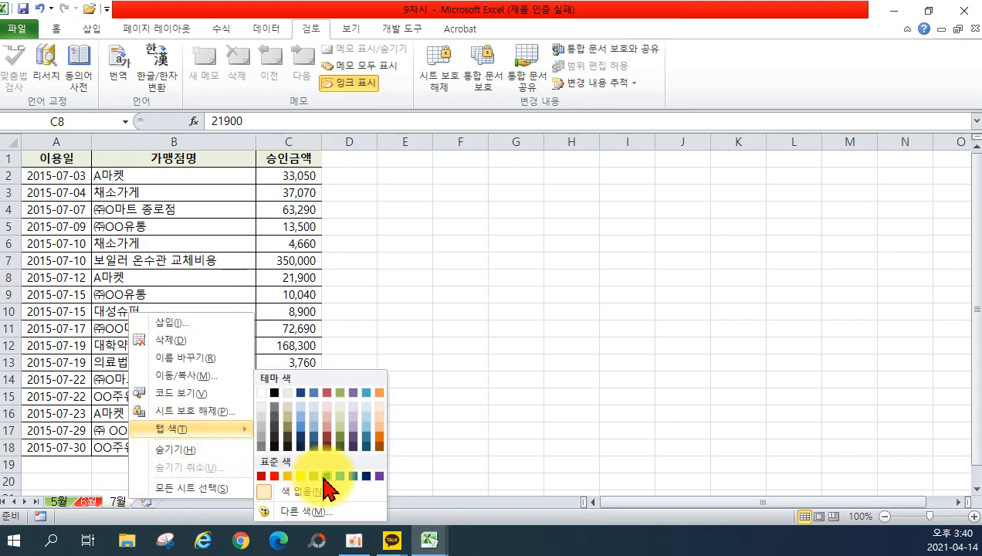
click(354, 477)
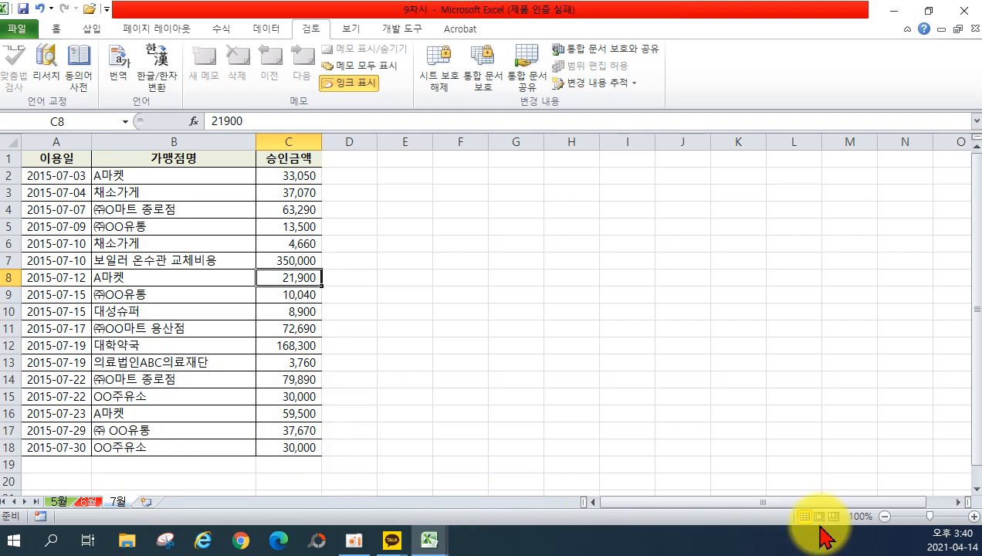
Set the 7월 sheet zoom to 80% and select empty cell J11 beside the table.
click(885, 516)
click(885, 516)
click(886, 516)
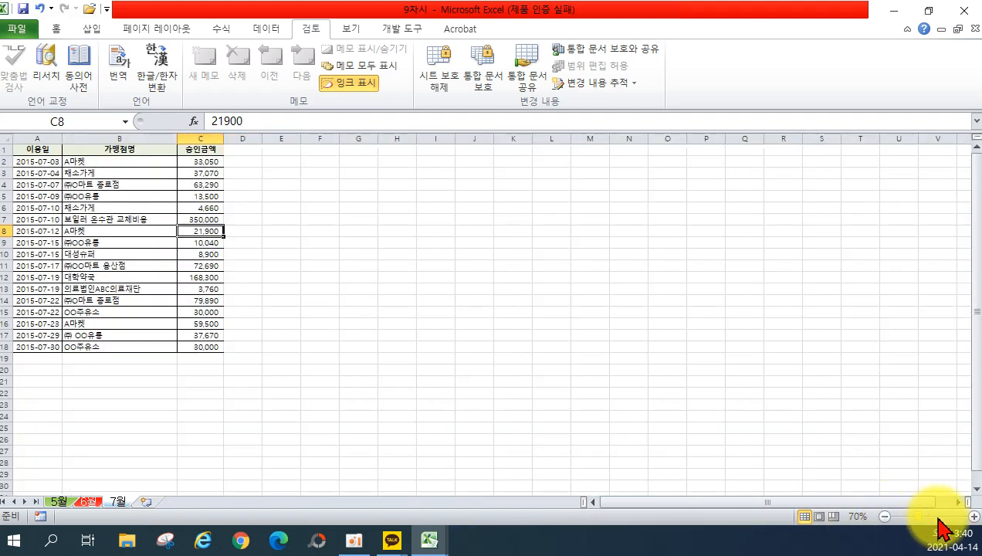
click(966, 515)
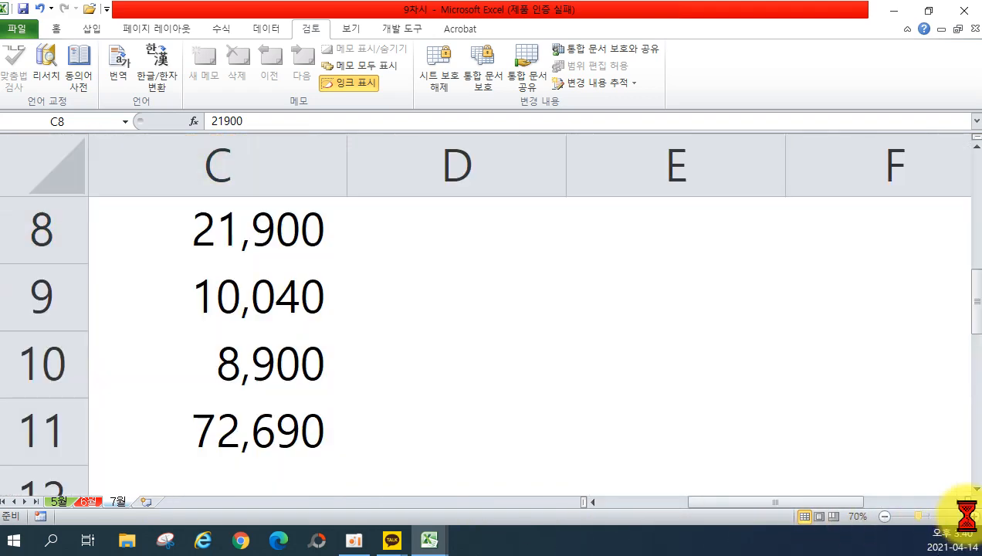
click(885, 516)
click(885, 516)
click(885, 516)
click(885, 517)
click(886, 516)
click(885, 517)
click(886, 516)
click(886, 516)
click(885, 516)
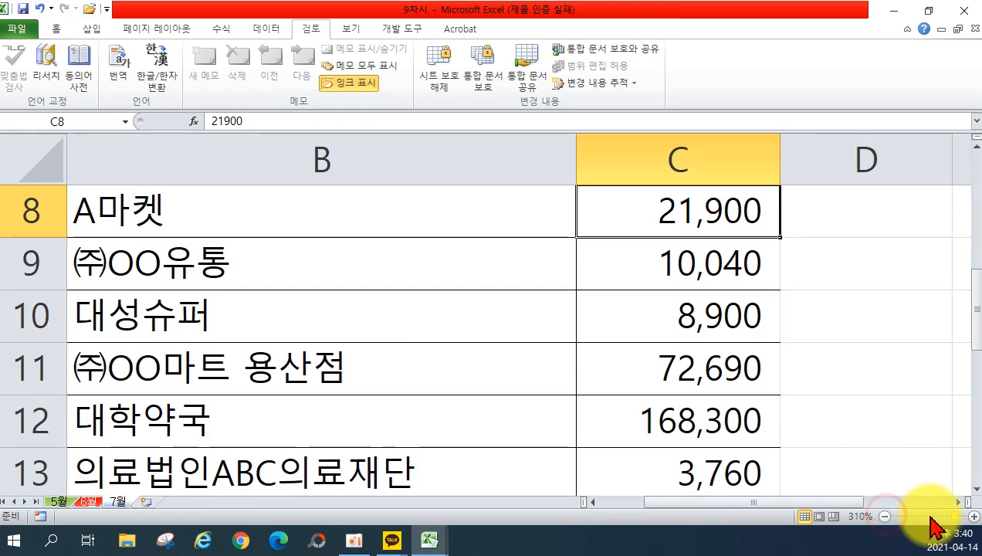
drag(956, 516, 924, 517)
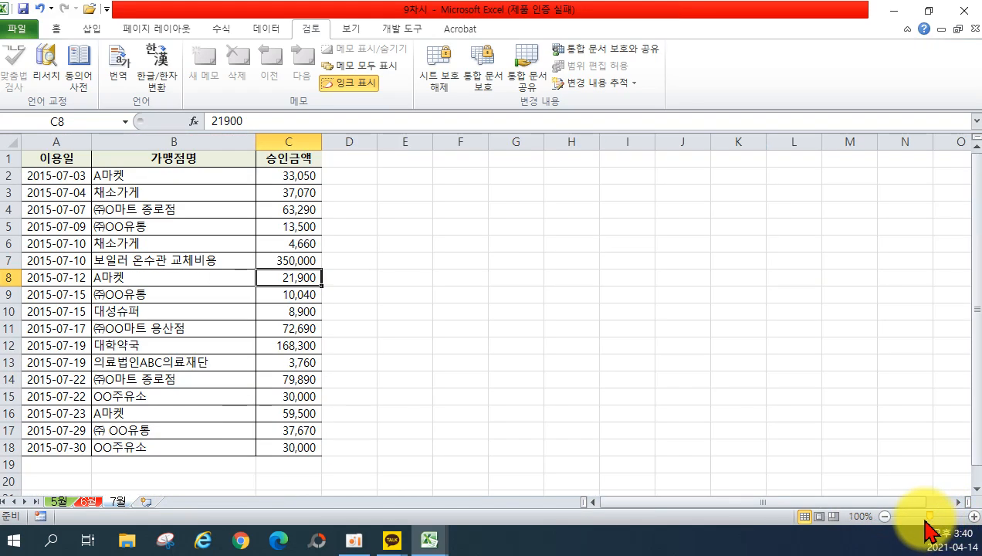
click(885, 516)
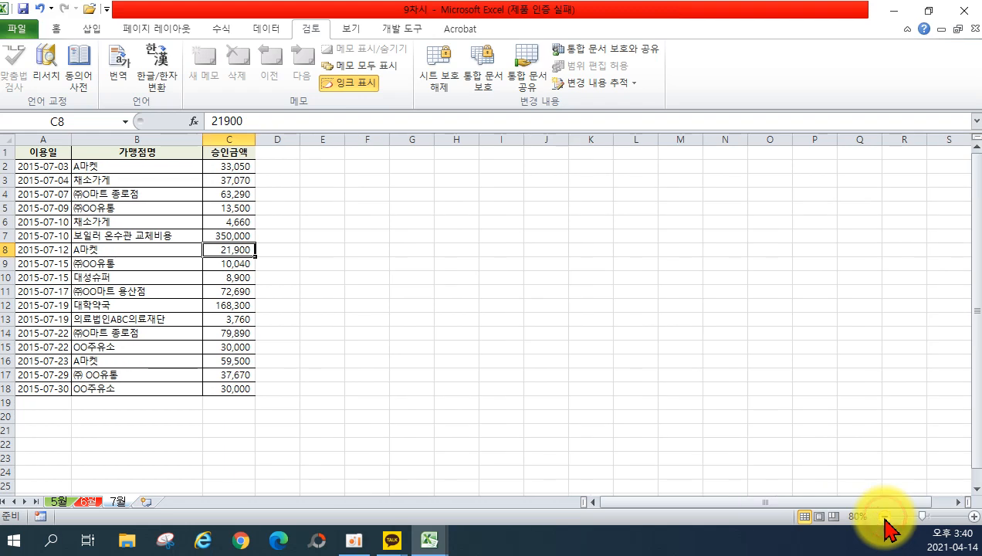
click(549, 291)
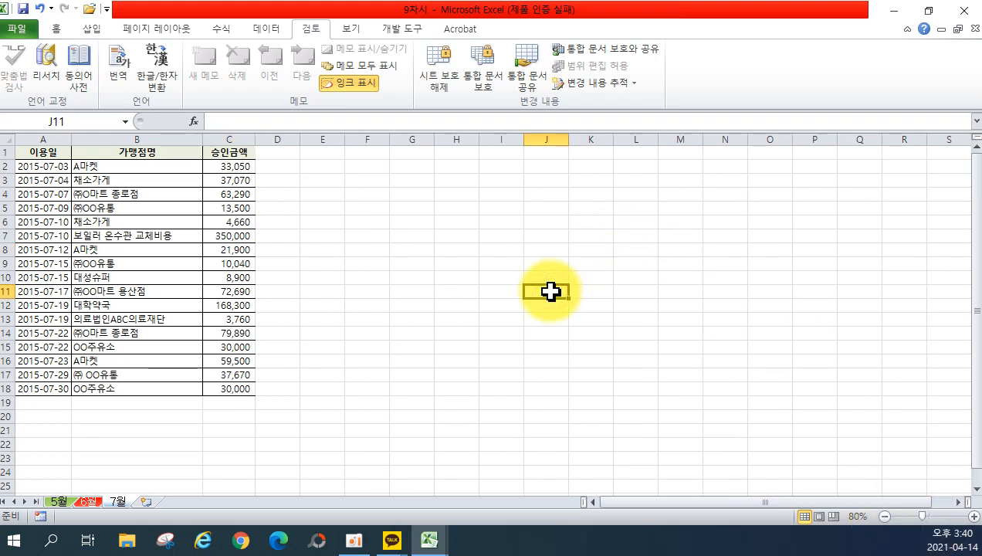